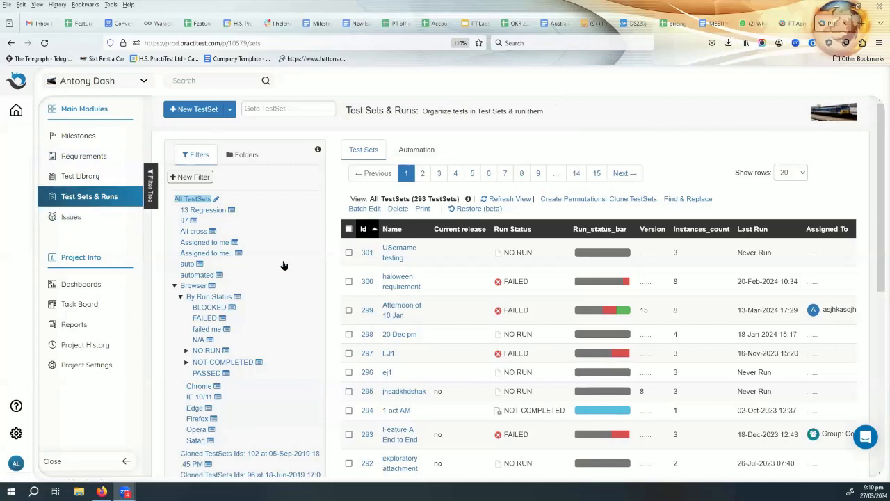
Open the haloween requirement Test Set #300 and run its first instance, Feature B Part 2.
left_click(393, 288)
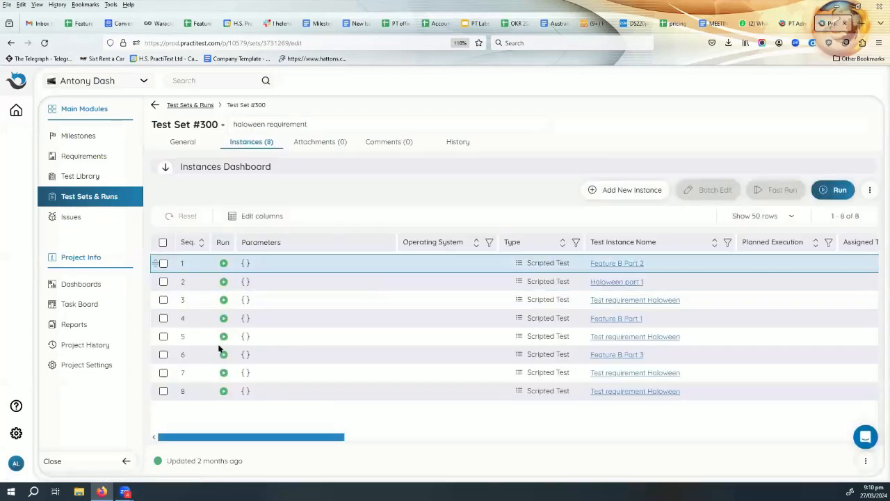
left_click(223, 264)
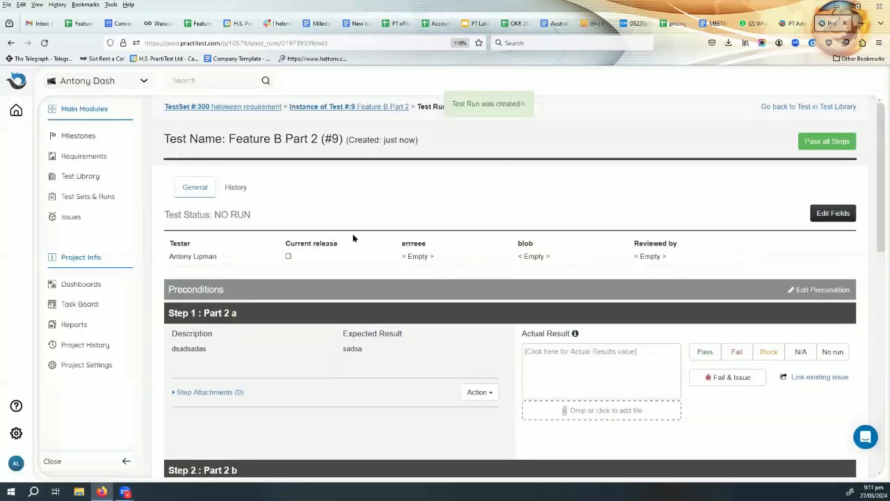
Enter 'sadsa' as Step 1's actual result.
scroll(340, 301, "down", 3)
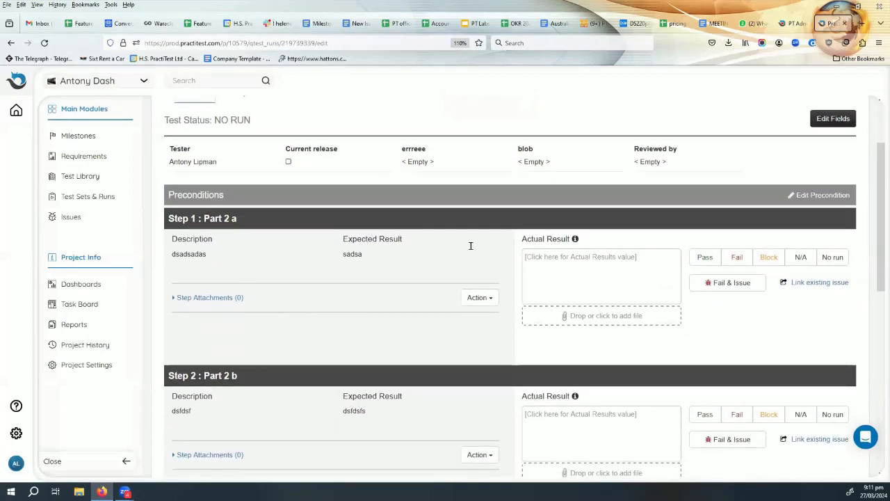
left_click(573, 259)
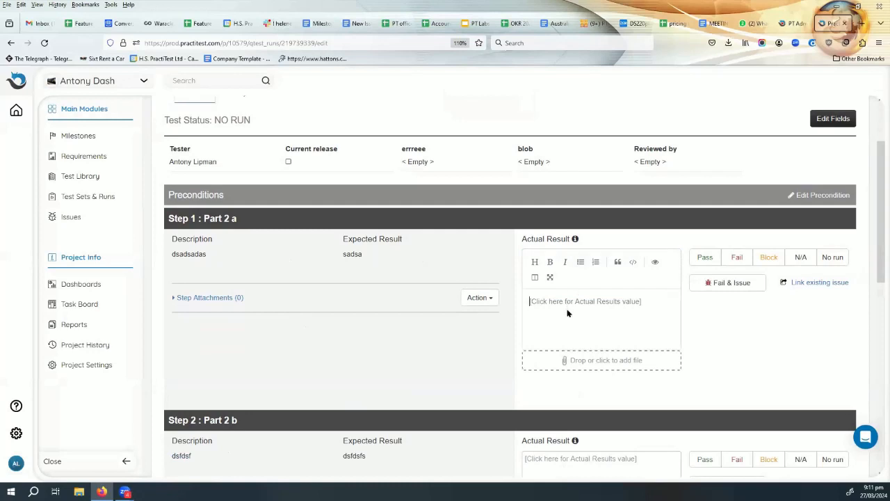
type("sadsa")
Enter 'tyertyytreytty' as Step 2's actual result and open its file attachment window.
scroll(727, 341, "down", 2)
scroll(729, 337, "down", 3)
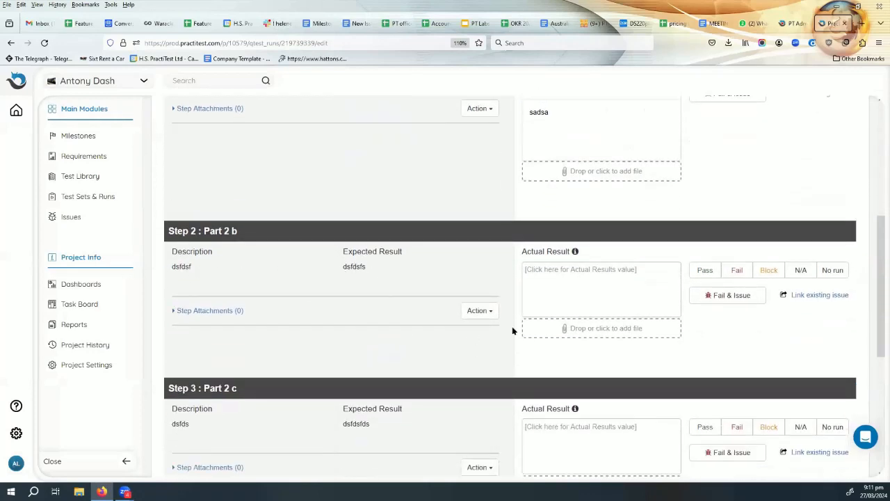
left_click(558, 274)
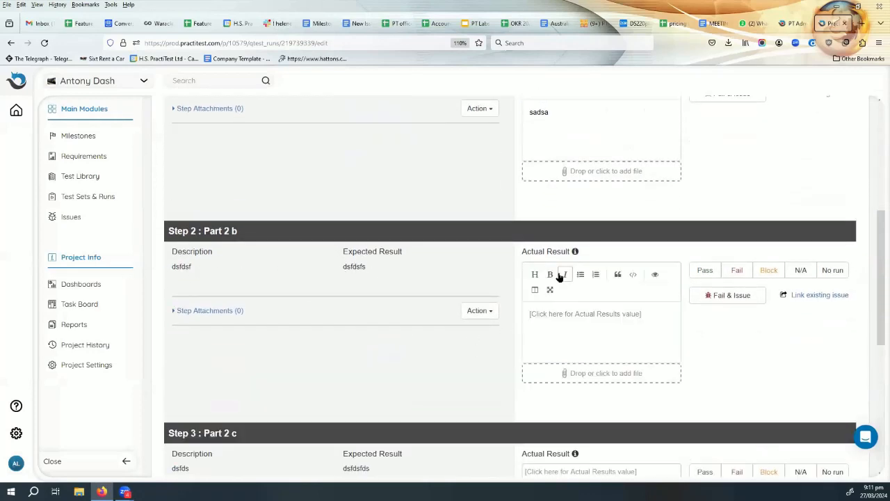
type("tyertyytreytty")
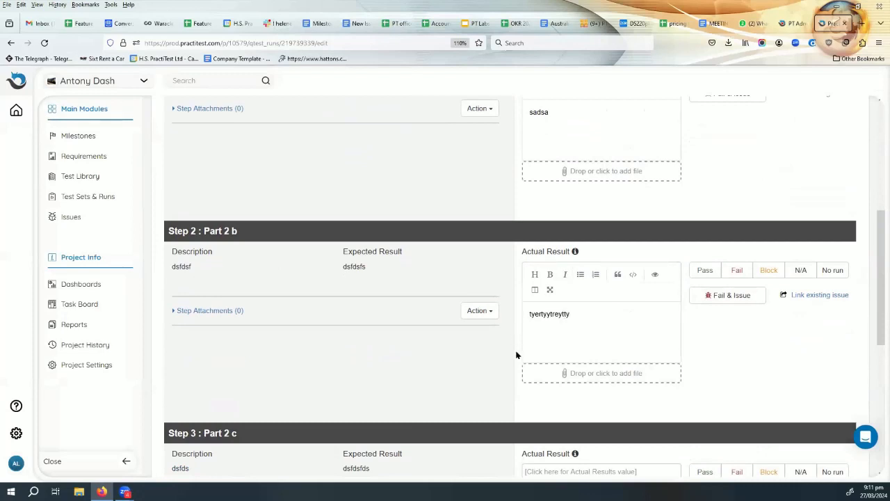
left_click(606, 373)
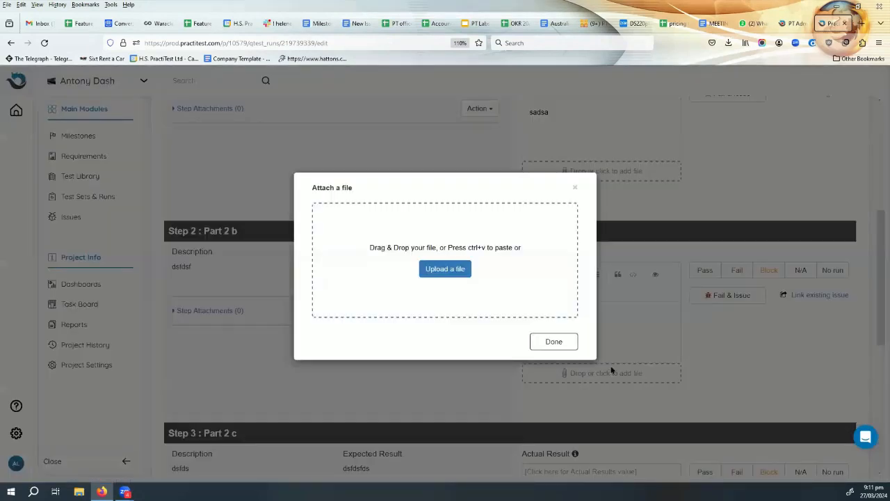
Upload the train picture from the Pictures folder as Step 2's attachment.
left_click(448, 270)
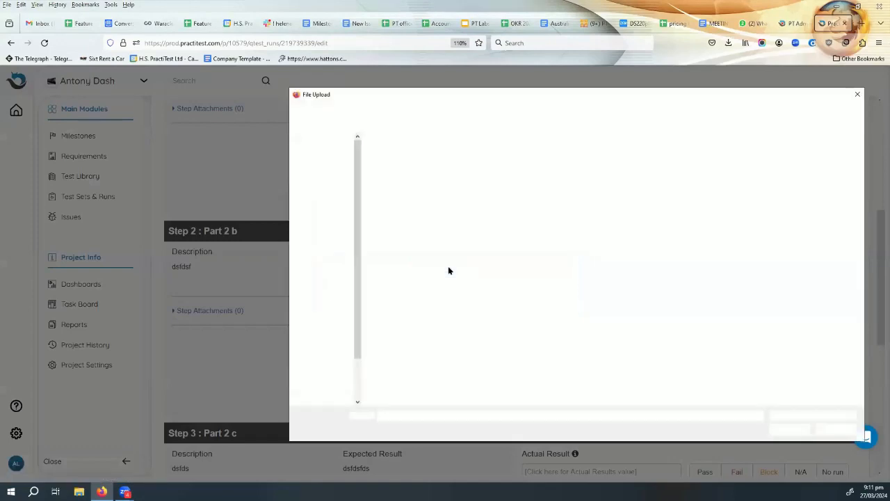
left_click(445, 224)
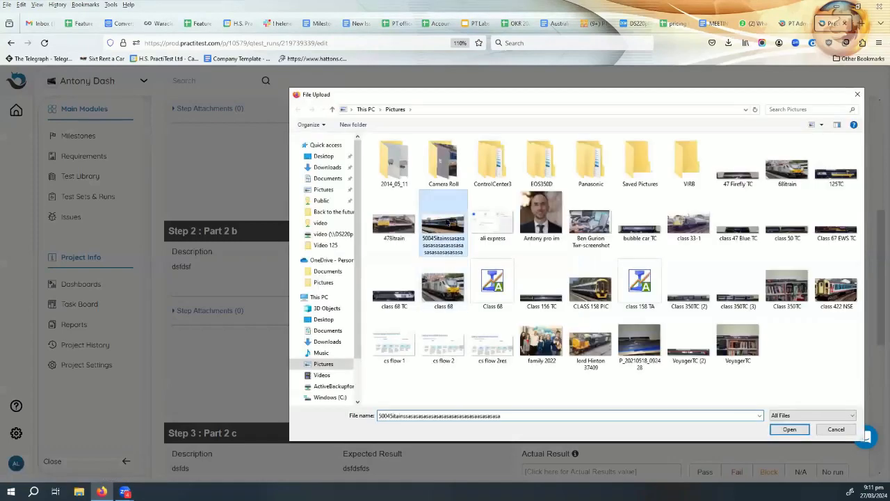
left_click(791, 426)
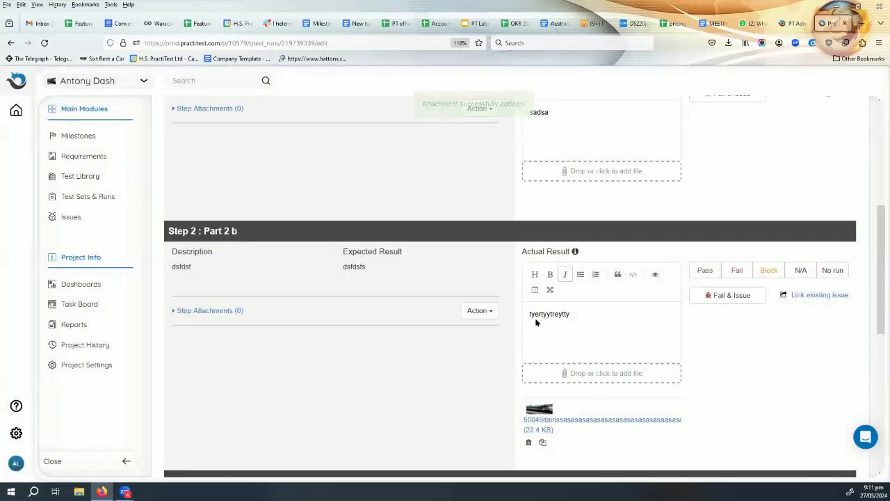
Pass Step 1 and fail Step 2 with Fail & Issue, raising a prefilled New Issue form.
scroll(491, 288, "up", 3)
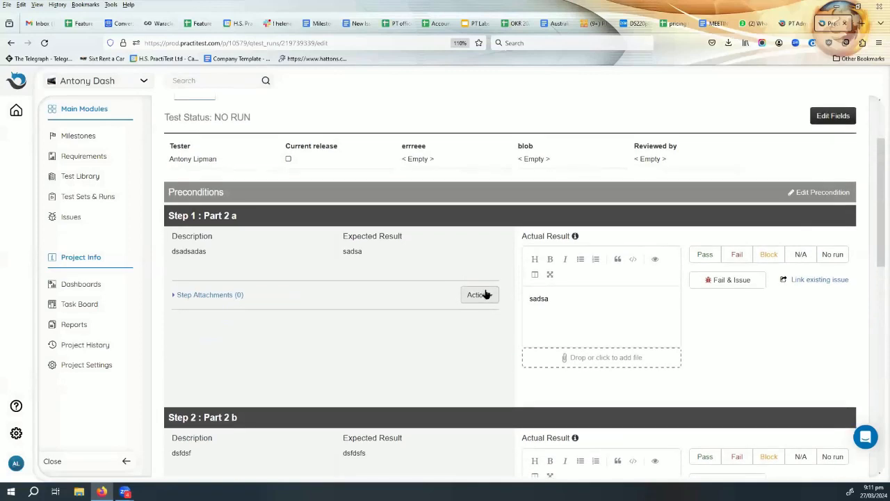
scroll(487, 292, "down", 2)
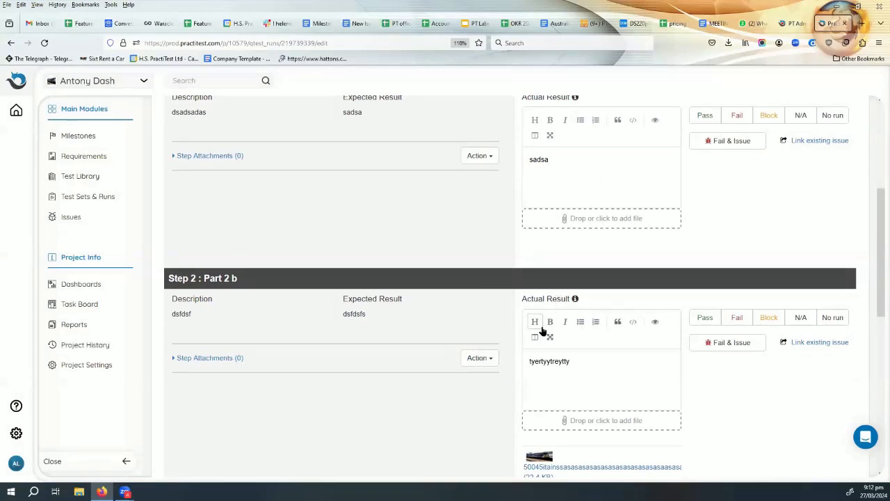
scroll(708, 161, "up", 1)
left_click(706, 162)
scroll(692, 438, "down", 2)
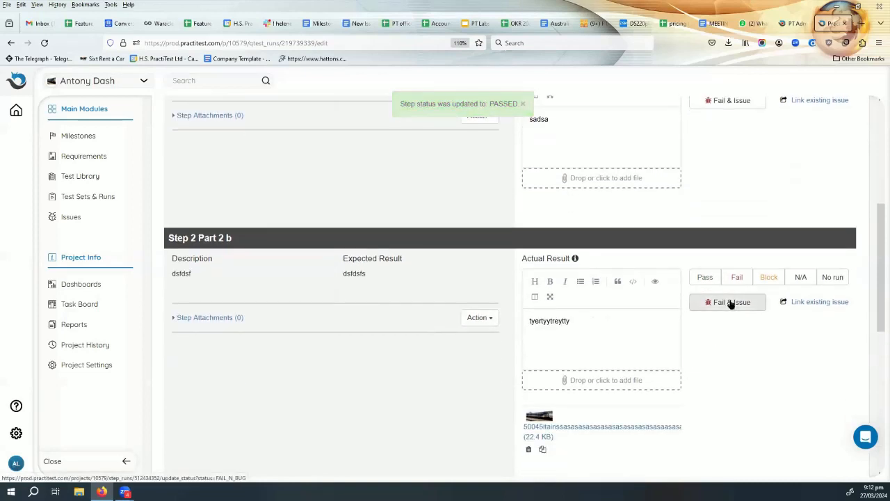
left_click(730, 304)
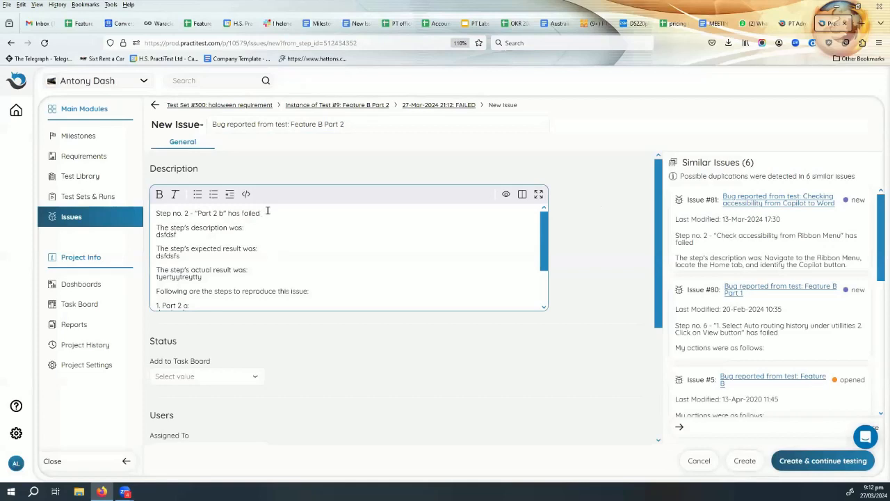
Highlight the expected and actual result lines in the issue description, then review Status and Users.
left_click_drag(156, 235, 193, 257)
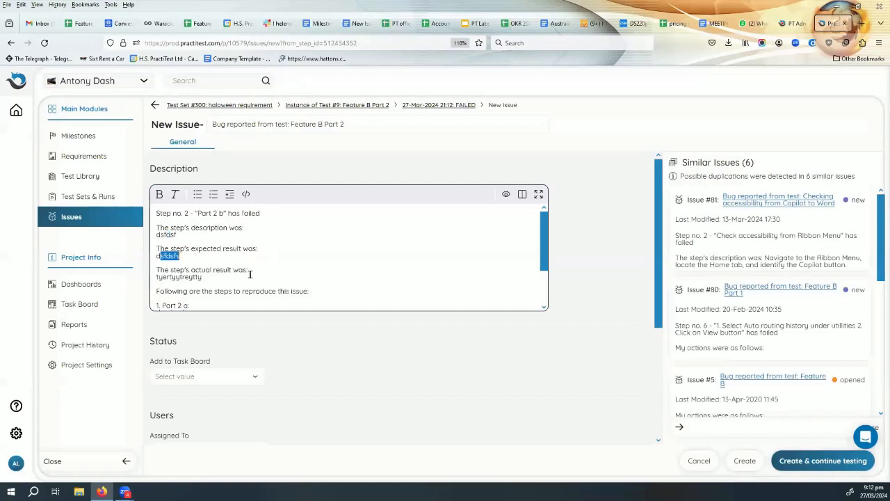
left_click_drag(154, 277, 254, 276)
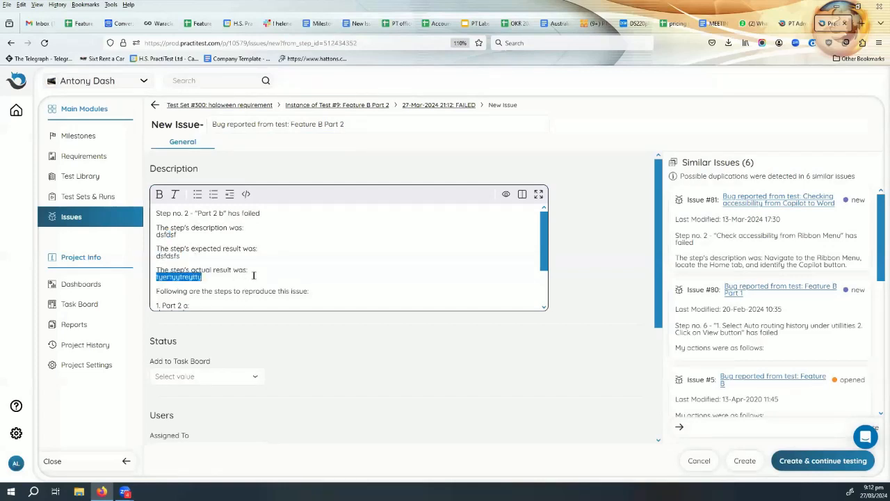
scroll(341, 249, "down", 1)
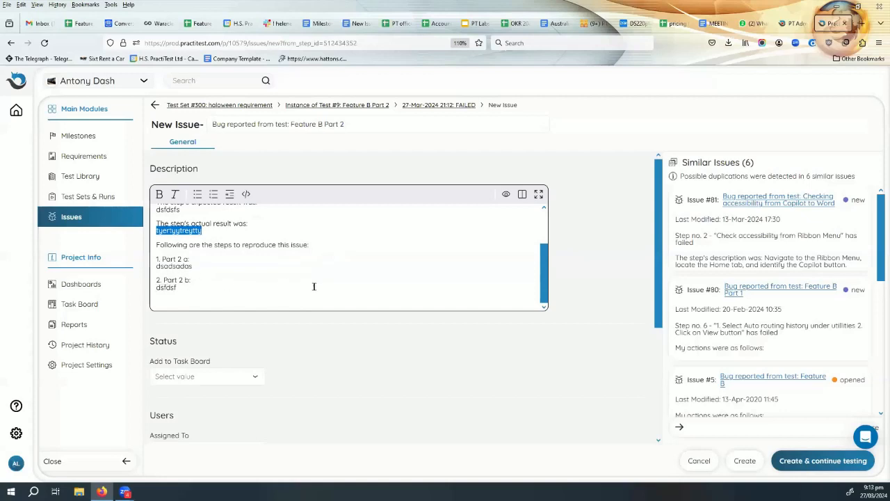
scroll(314, 286, "up", 2)
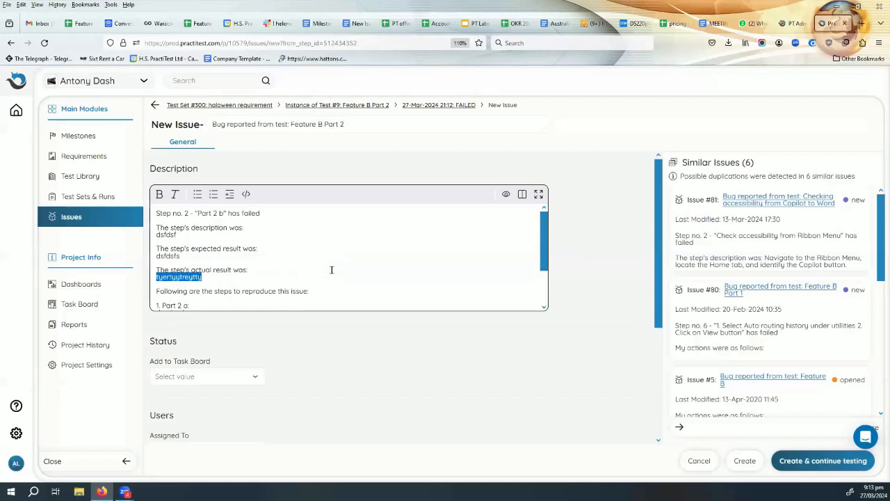
scroll(332, 268, "down", 2)
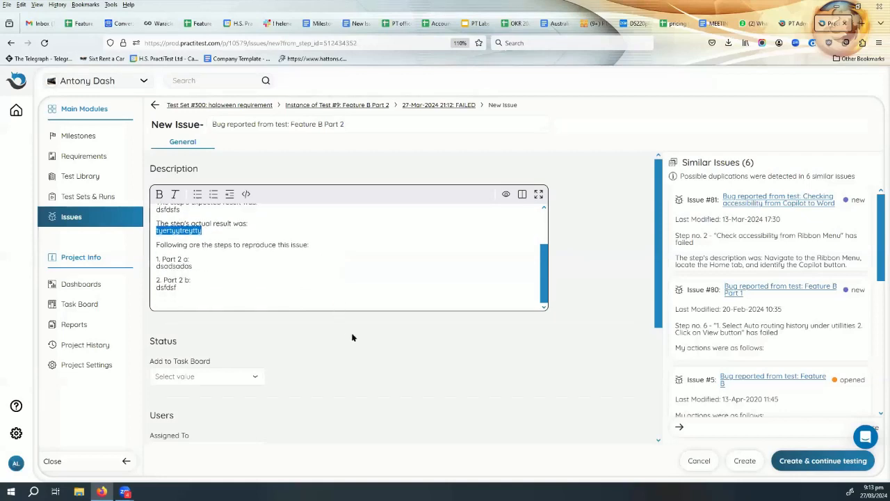
scroll(287, 339, "down", 4)
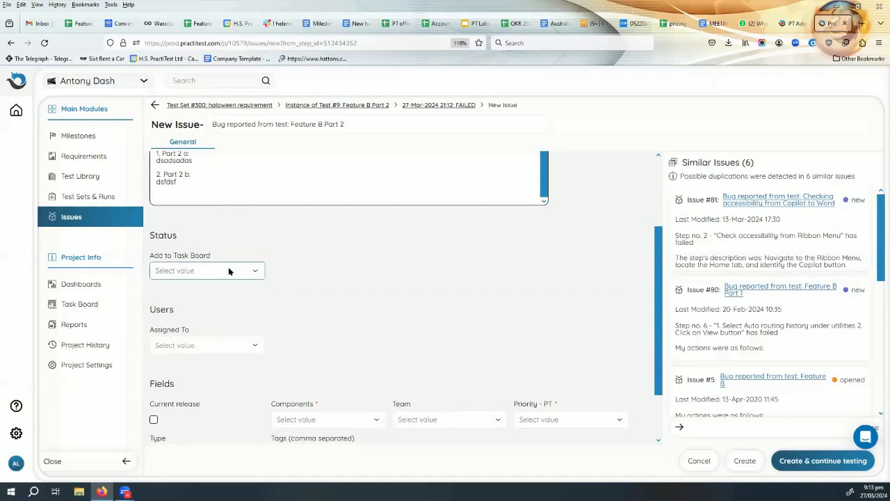
Leave Add to Task Board unset and assign the new issue to the tester.
left_click(227, 274)
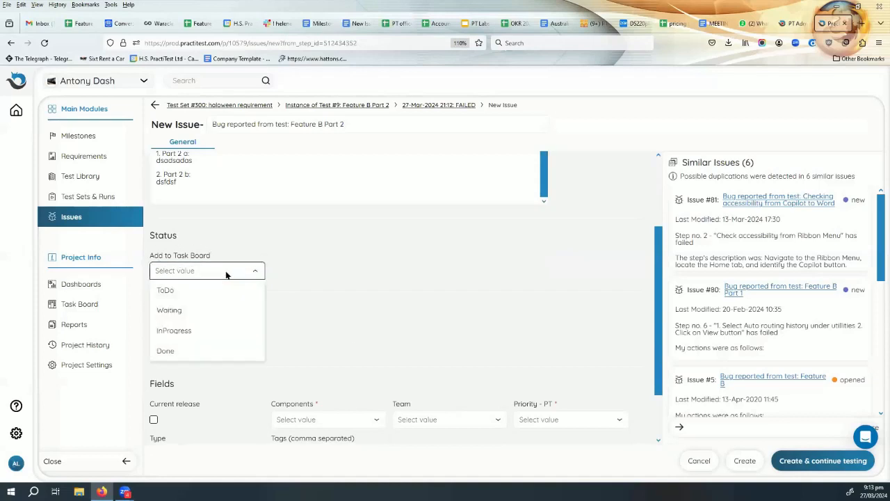
left_click(381, 274)
scroll(381, 273, "down", 2)
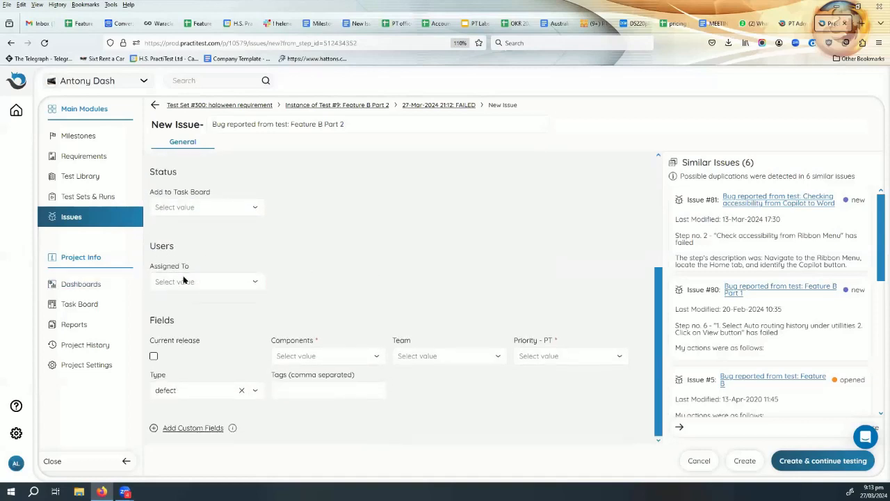
left_click(216, 282)
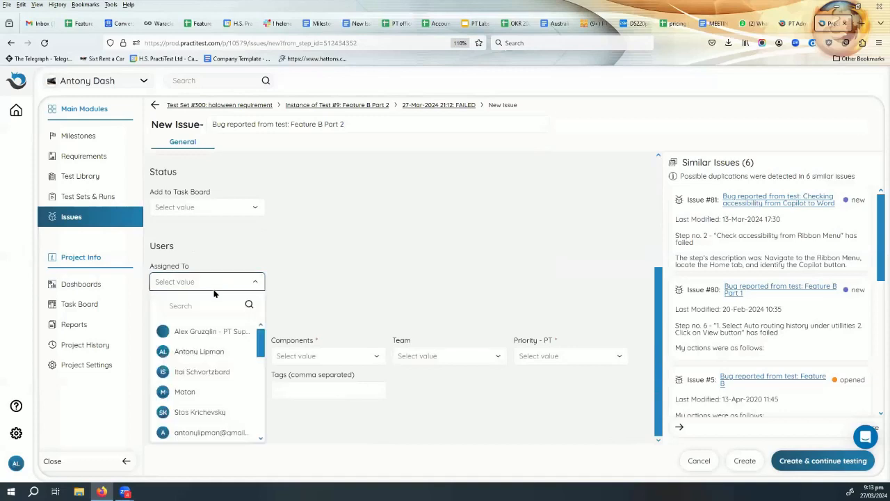
left_click(207, 351)
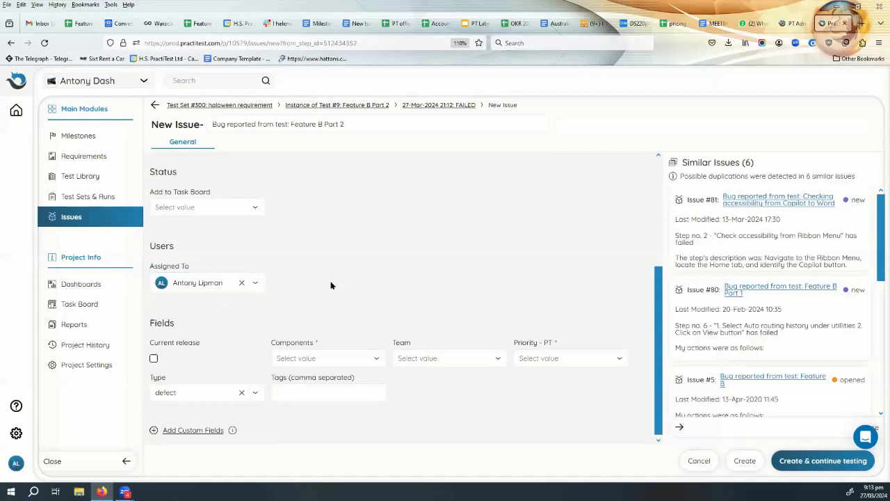
Keep the issue Type as defect.
scroll(332, 286, "down", 1)
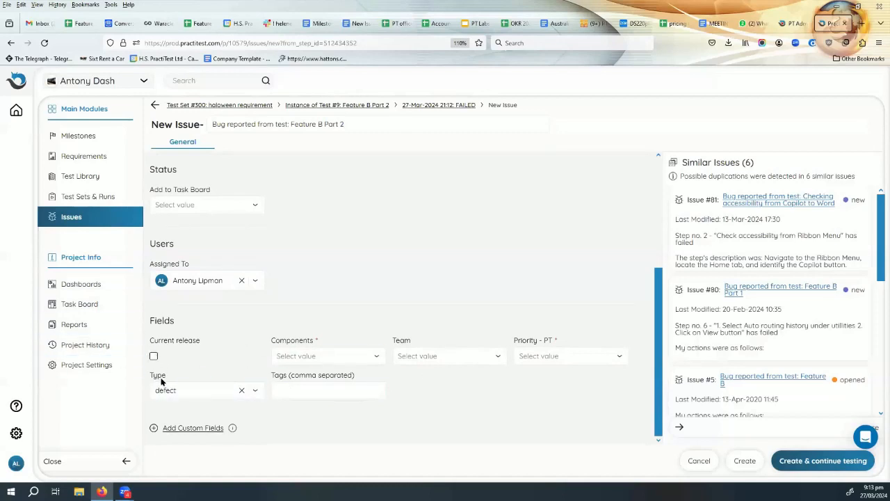
left_click(180, 393)
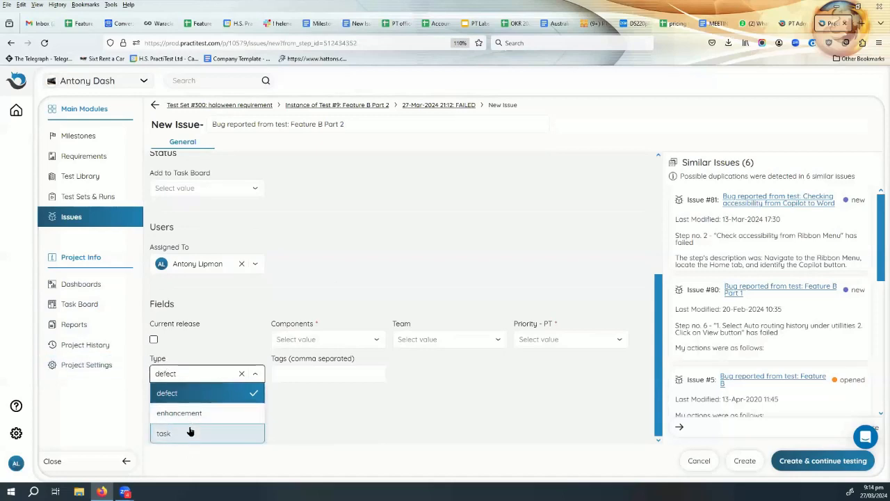
left_click(195, 394)
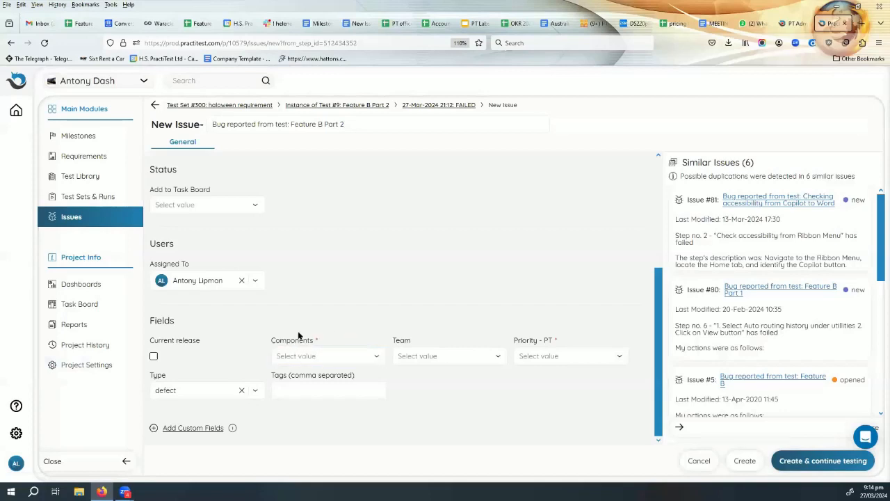
Tick COMP ZA in Components, set Team to dev cf and Priority - PT to 2-high.
left_click(330, 356)
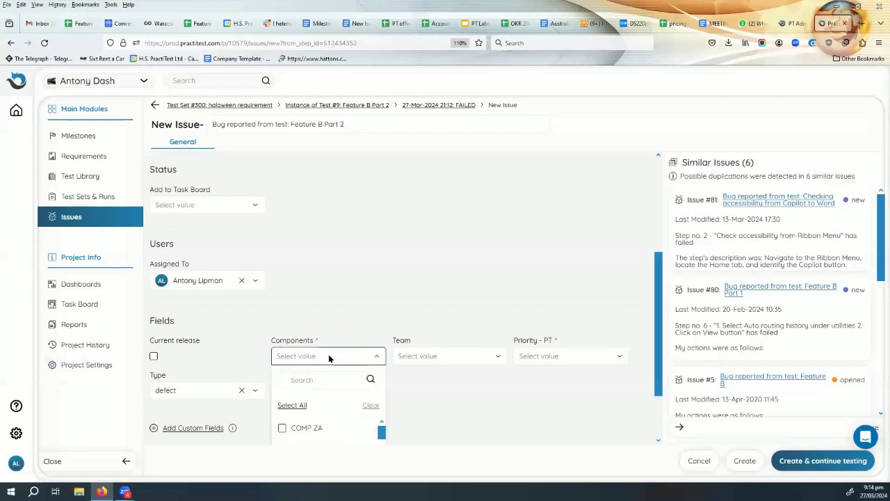
left_click(296, 428)
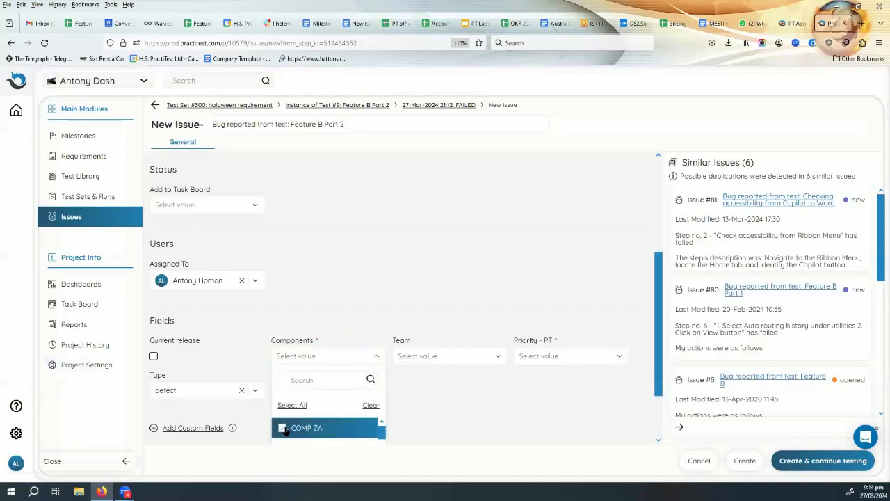
left_click(545, 396)
left_click(470, 357)
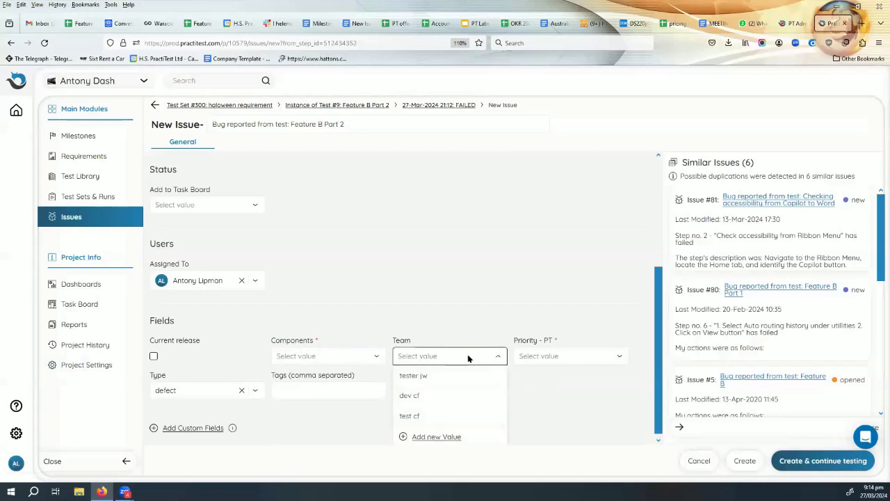
left_click(409, 396)
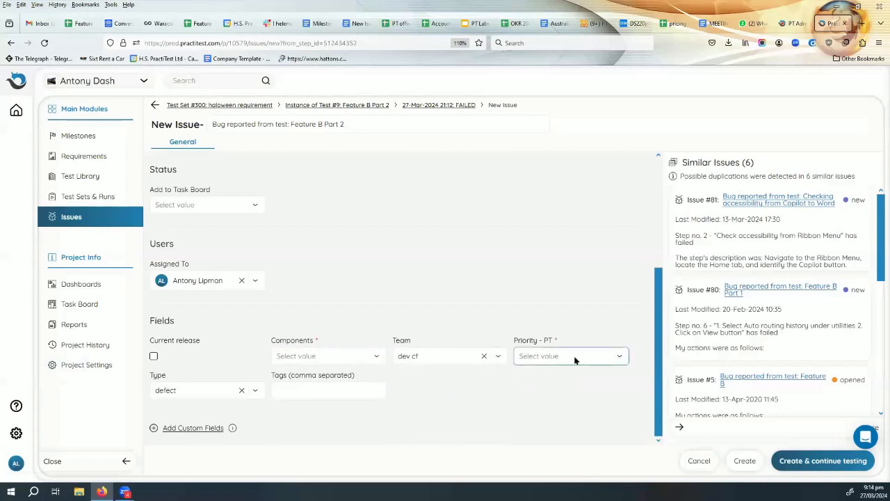
left_click(606, 358)
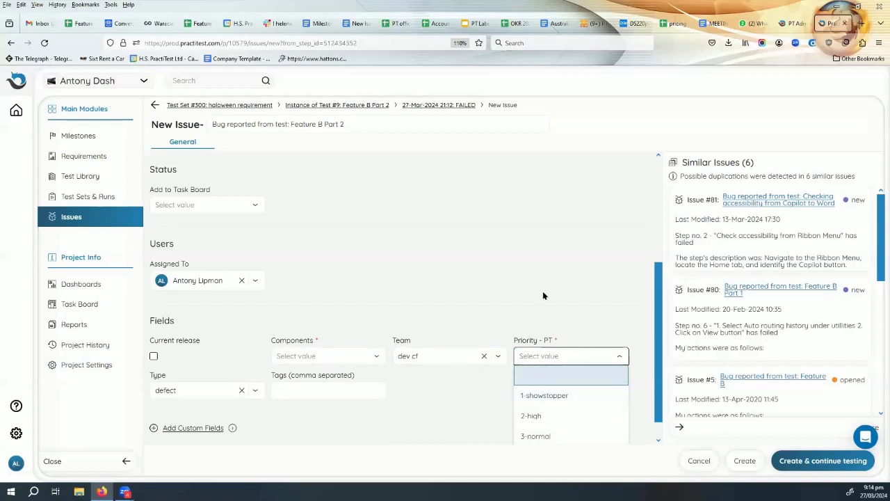
scroll(543, 296, "down", 1)
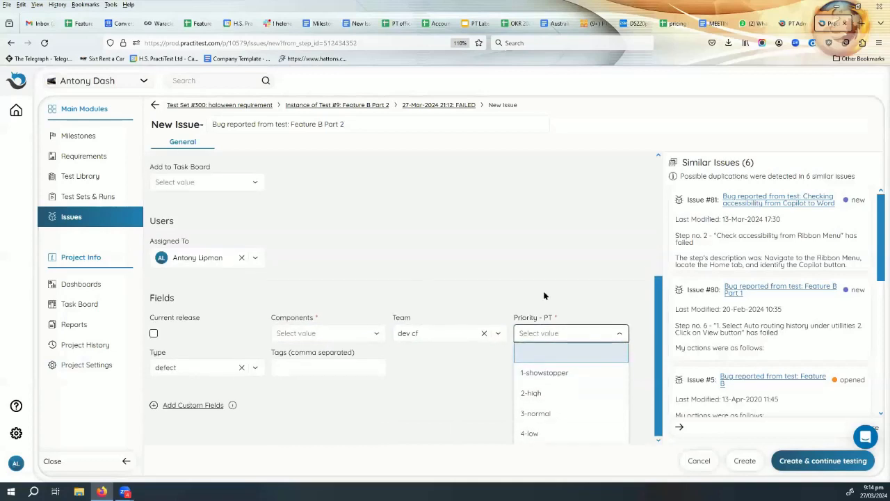
left_click(554, 393)
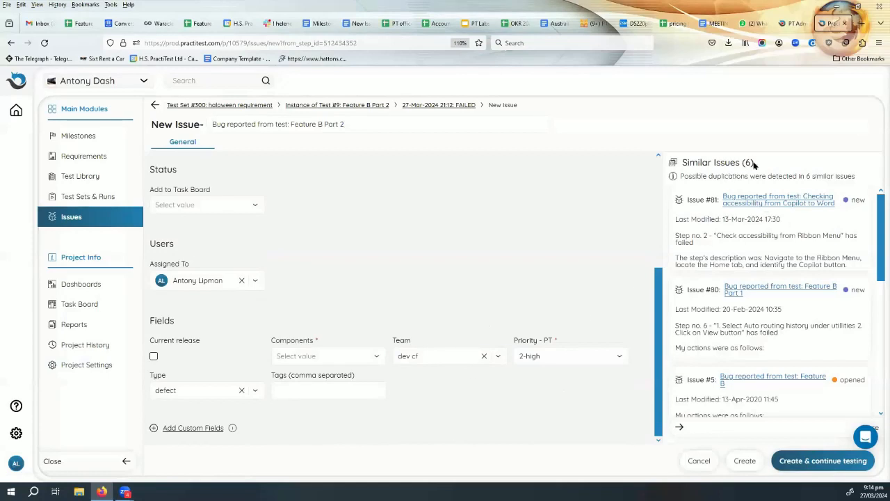
Open similar Issue #81 from the Similar Issues (6) list in a new browser tab to review it.
left_click_drag(766, 165, 682, 158)
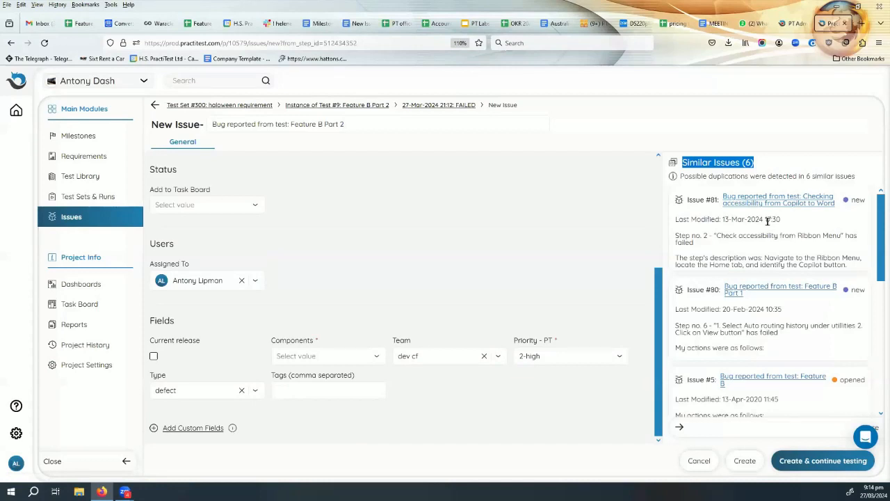
scroll(777, 245, "down", 3)
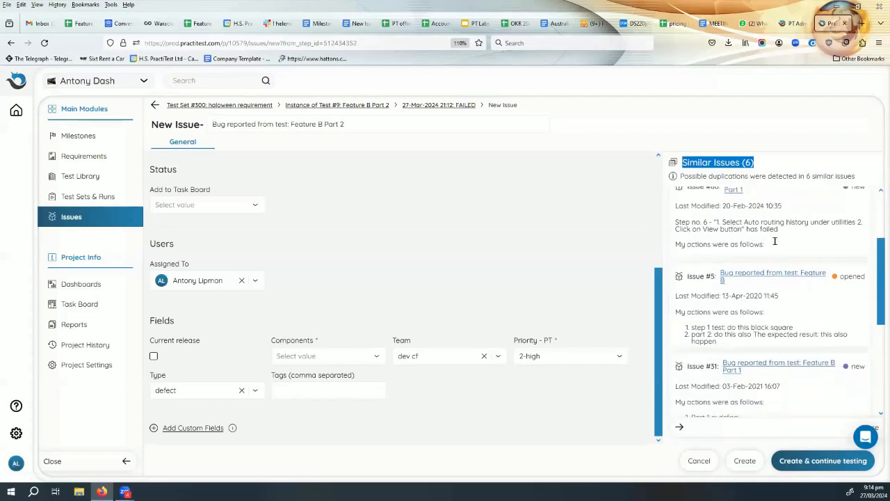
scroll(777, 245, "up", 3)
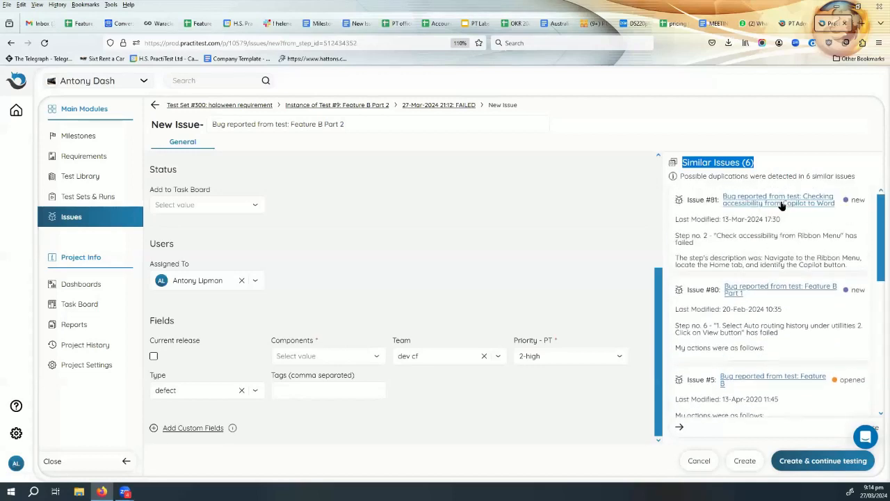
right_click(784, 202)
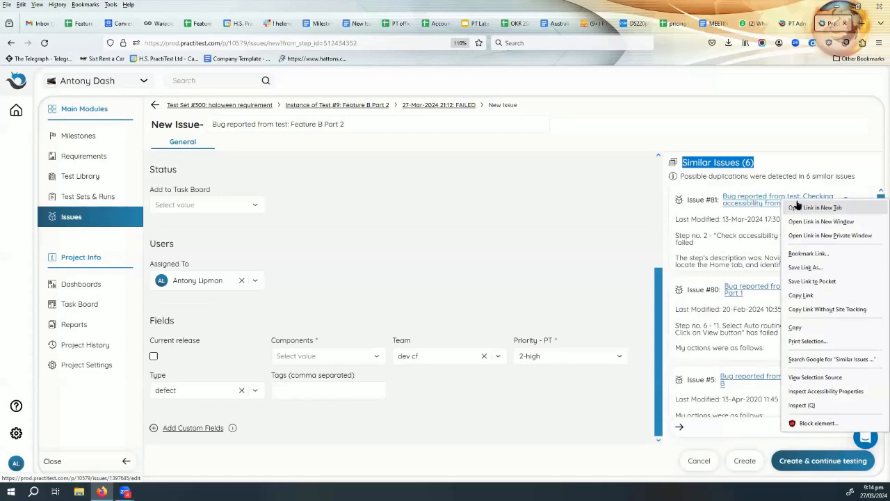
left_click(800, 206)
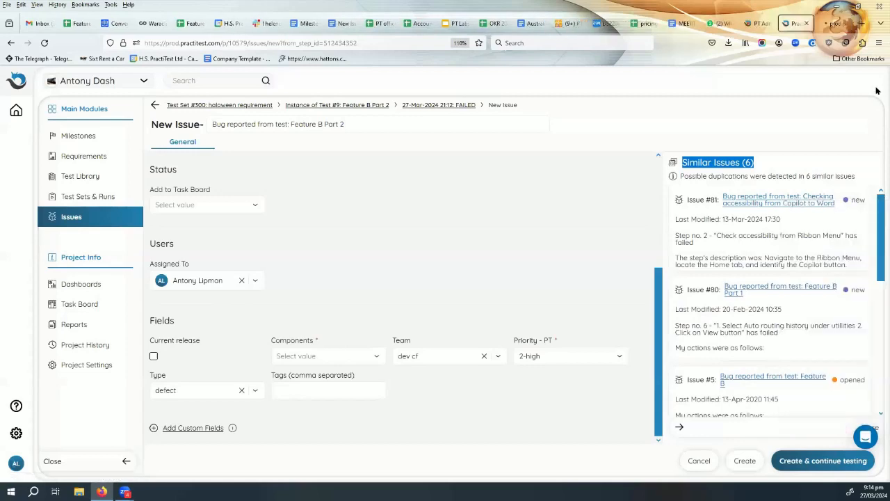
left_click(832, 24)
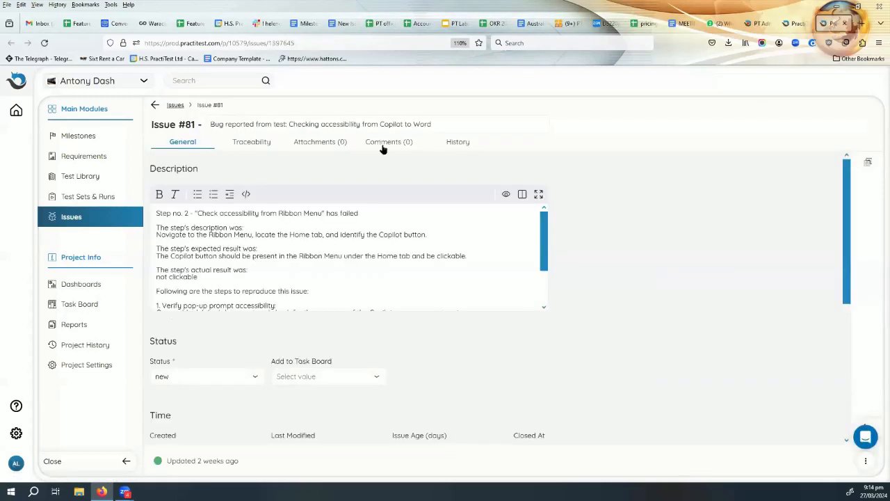
scroll(300, 258, "down", 2)
scroll(300, 257, "up", 2)
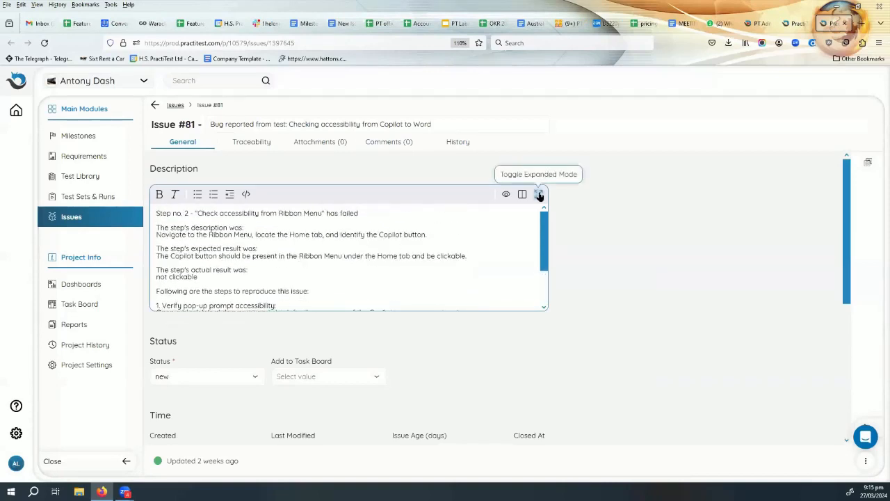
Close the Issue #81 tab, apply Components COMP ZA, and create the issue to continue testing.
left_click(845, 23)
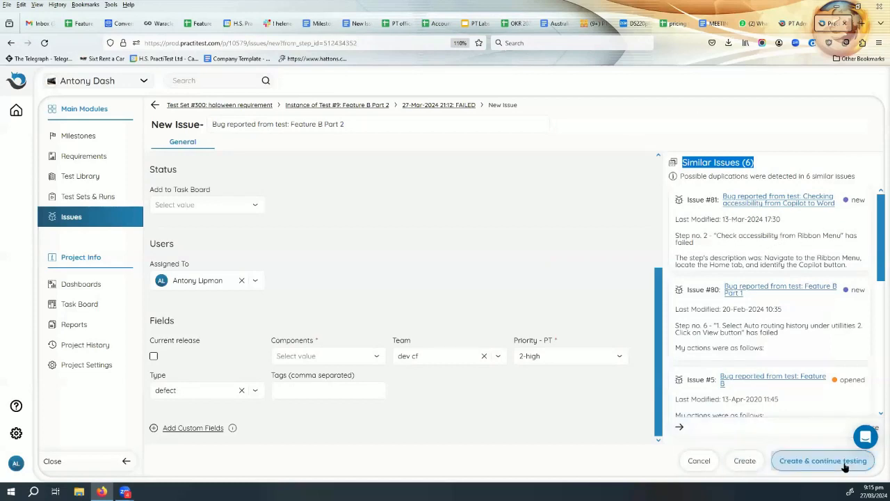
left_click(827, 463)
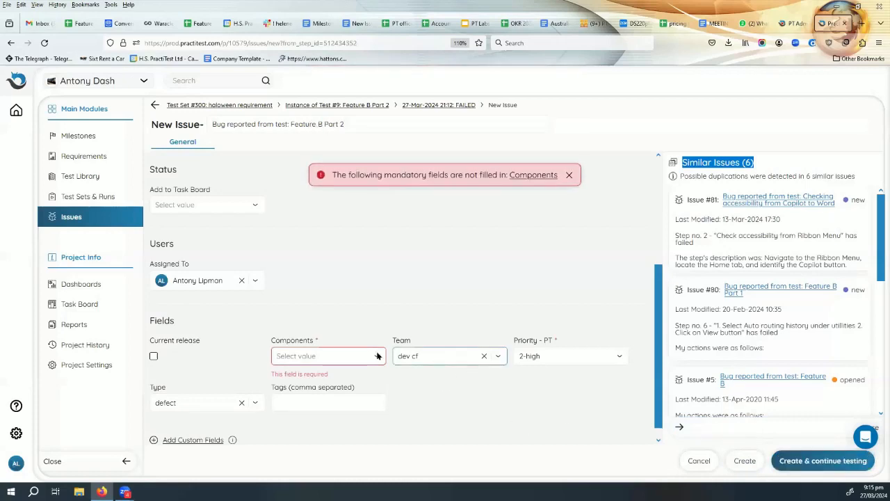
left_click(325, 358)
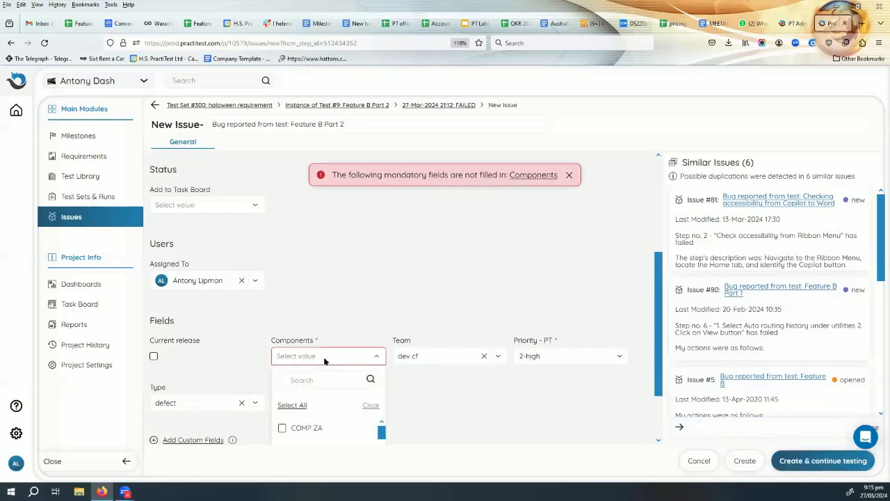
left_click(282, 428)
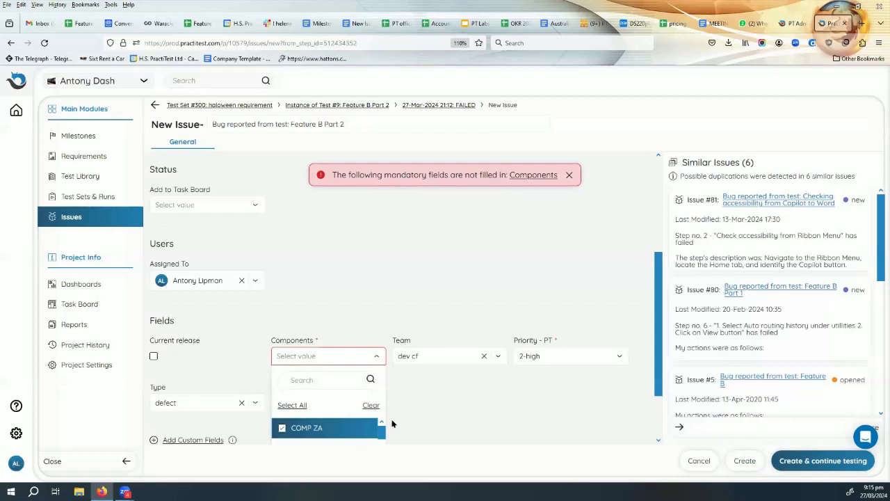
scroll(426, 404, "down", 2)
left_click(362, 428)
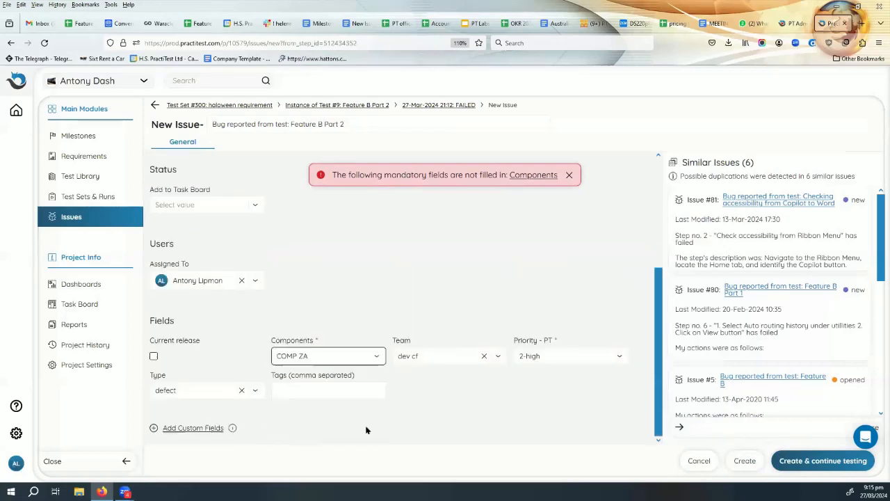
left_click(820, 460)
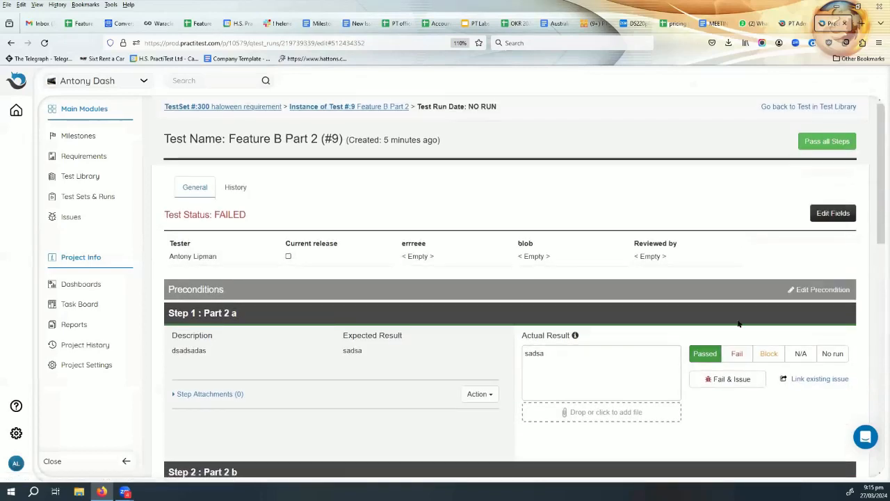
Back in Test Set #300, check linked issue 83 on Feature B Part 2, then open Feature B Part 1.
left_click(242, 107)
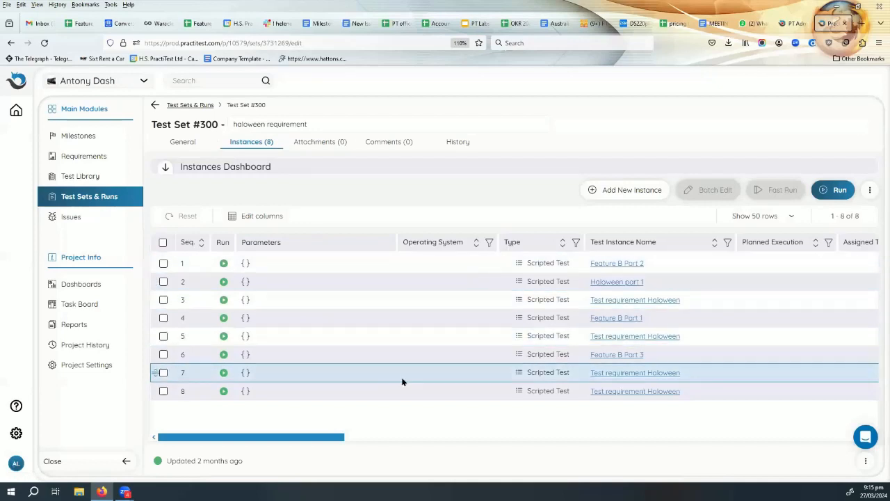
left_click_drag(341, 438, 470, 433)
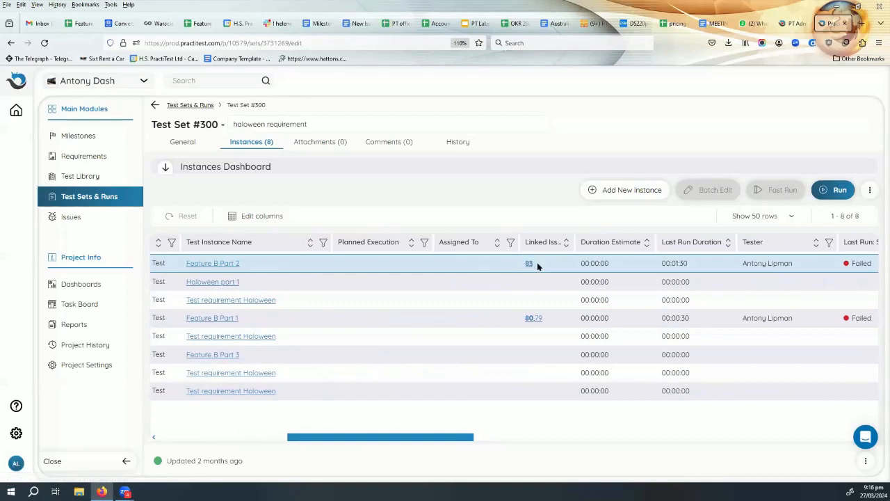
left_click_drag(537, 262, 520, 262)
left_click(549, 270)
left_click(547, 320)
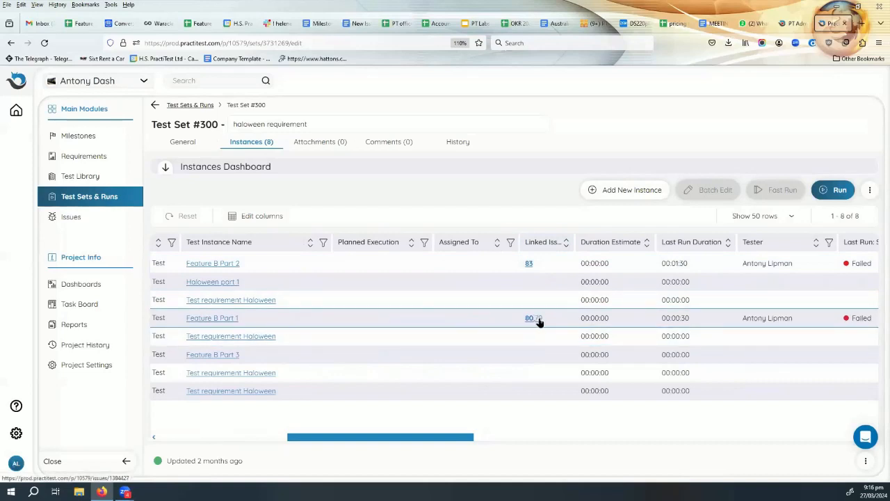
left_click(227, 318)
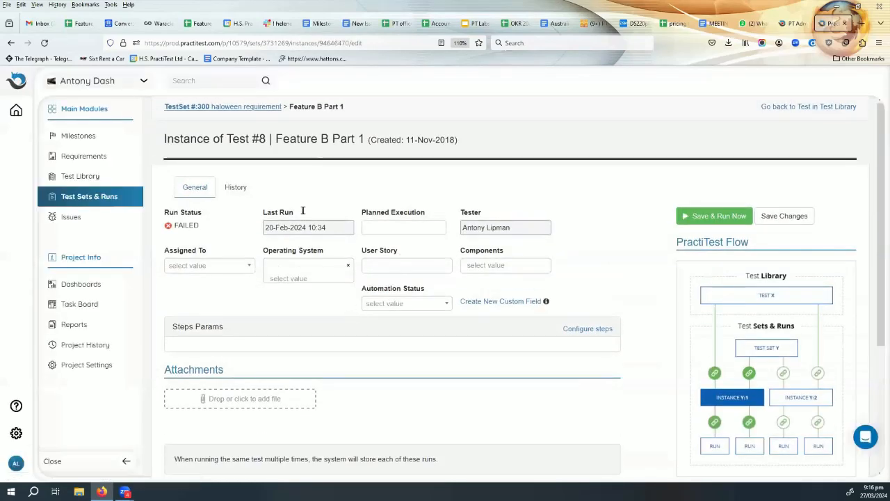
Review Feature B Part 1's failed runs and Issue 80's status, then return to the instances list.
scroll(370, 207, "down", 5)
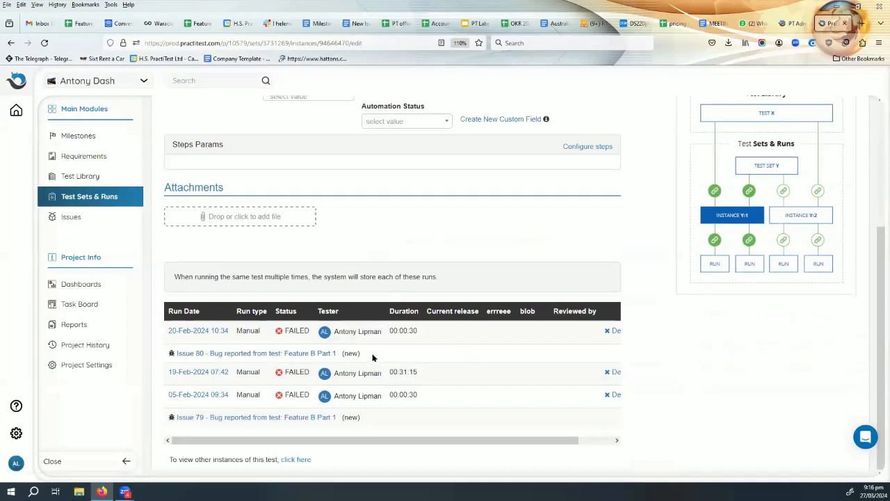
left_click_drag(346, 353, 340, 353)
left_click(11, 43)
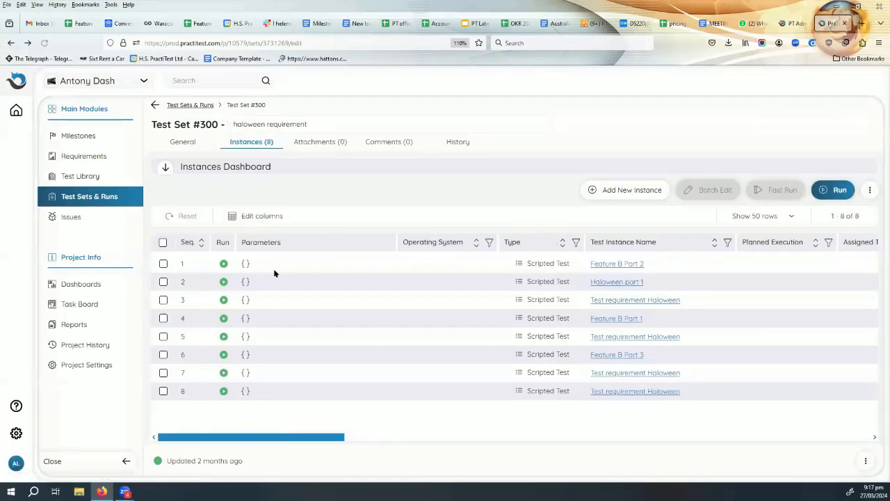
Open linked Issue #83 from the instances table and view its available Status values.
left_click_drag(299, 437, 429, 435)
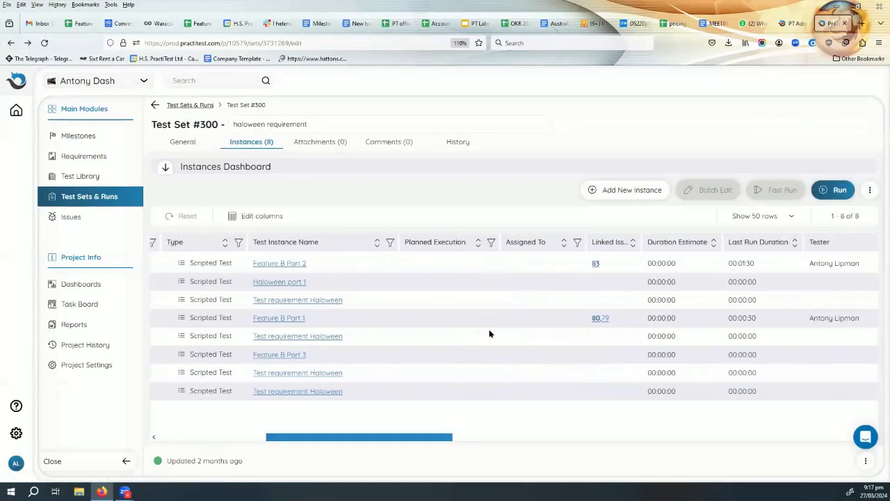
left_click(596, 264)
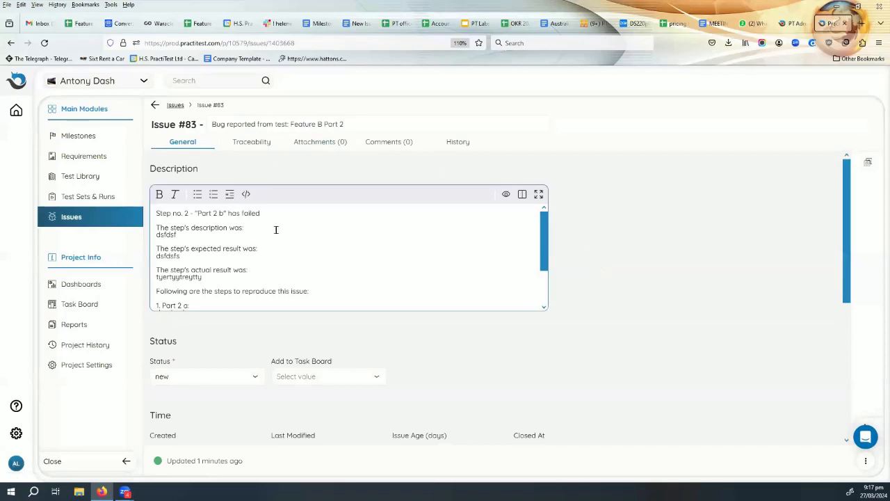
scroll(302, 241, "down", 4)
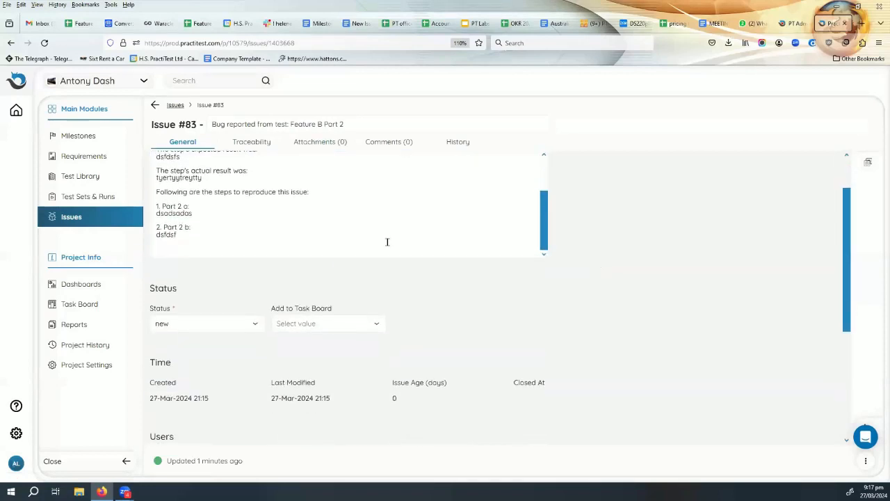
scroll(381, 245, "up", 4)
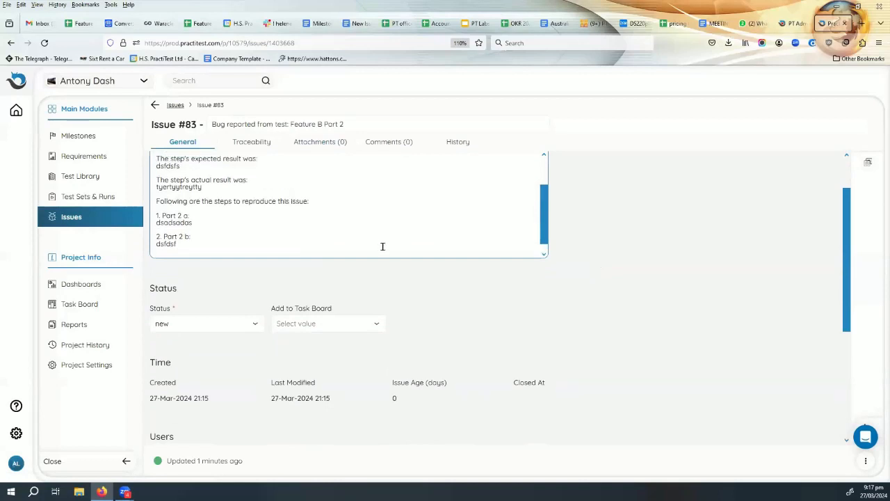
scroll(453, 338, "up", 2)
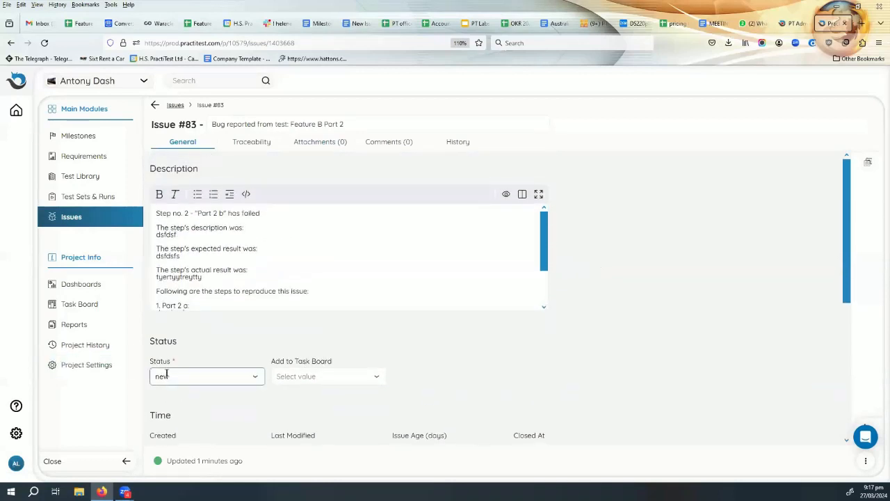
left_click(230, 377)
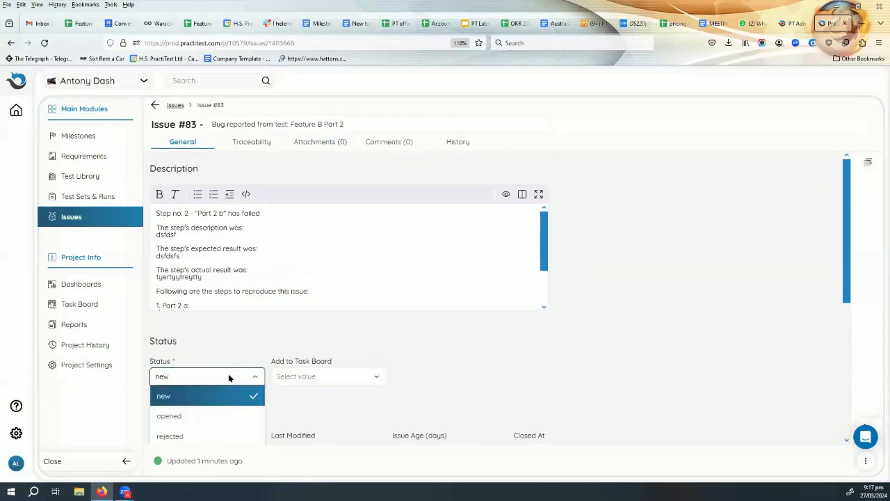
scroll(229, 377, "down", 2)
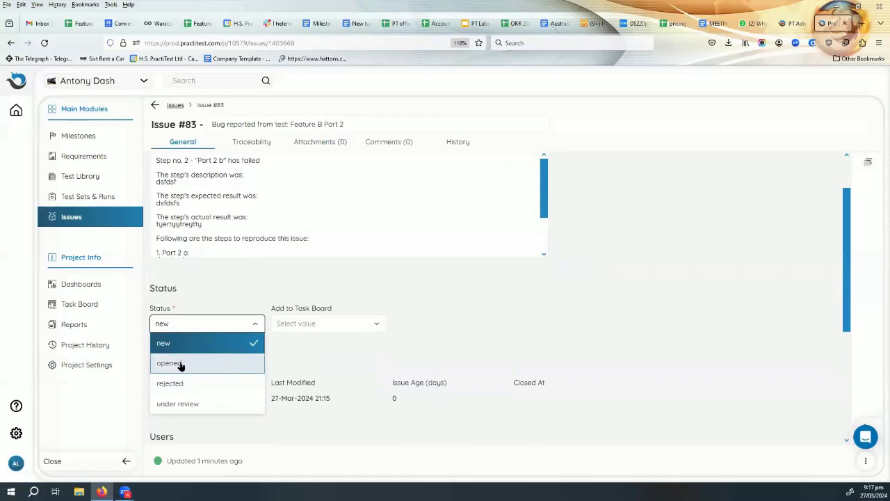
left_click(81, 368)
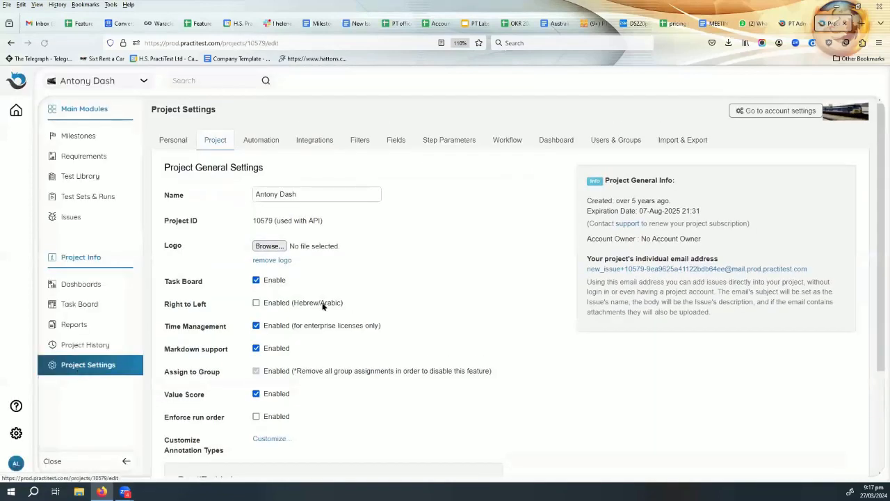
left_click(516, 140)
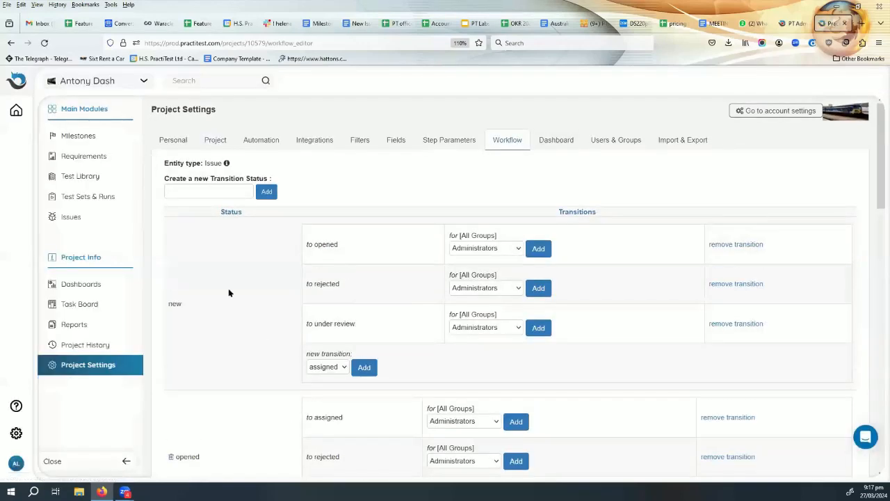
scroll(228, 292, "down", 3)
scroll(229, 292, "down", 2)
scroll(228, 292, "up", 4)
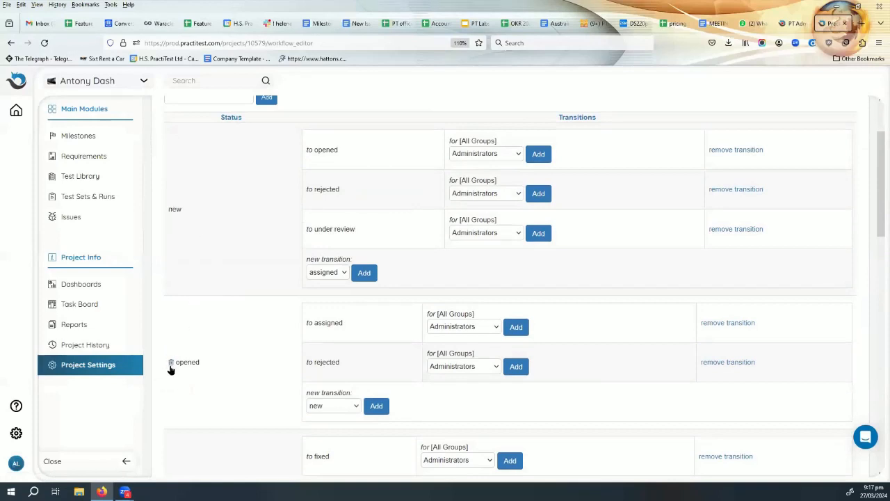
scroll(307, 259, "down", 6)
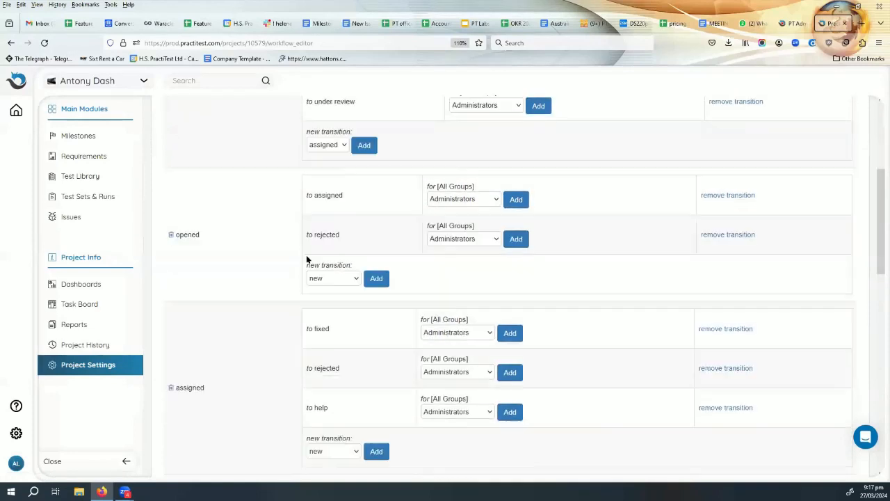
scroll(306, 261, "down", 1)
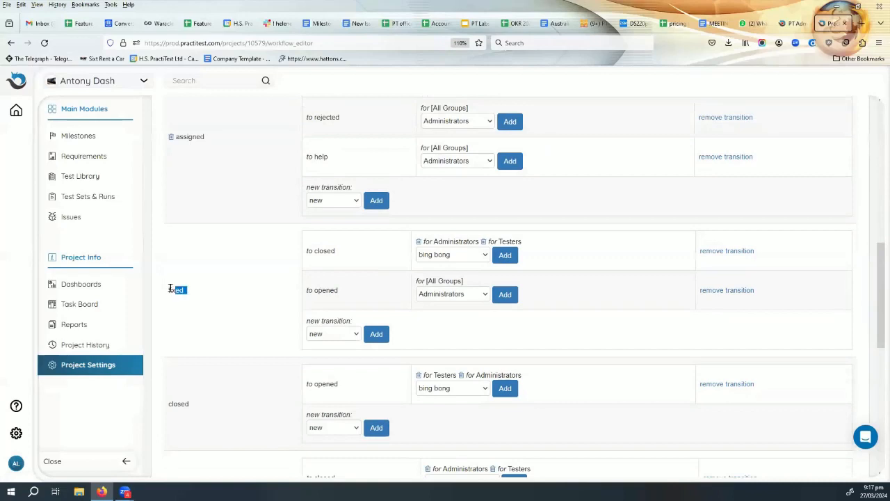
left_click_drag(171, 289, 167, 290)
left_click(235, 299)
scroll(214, 297, "down", 3)
double_click(163, 271)
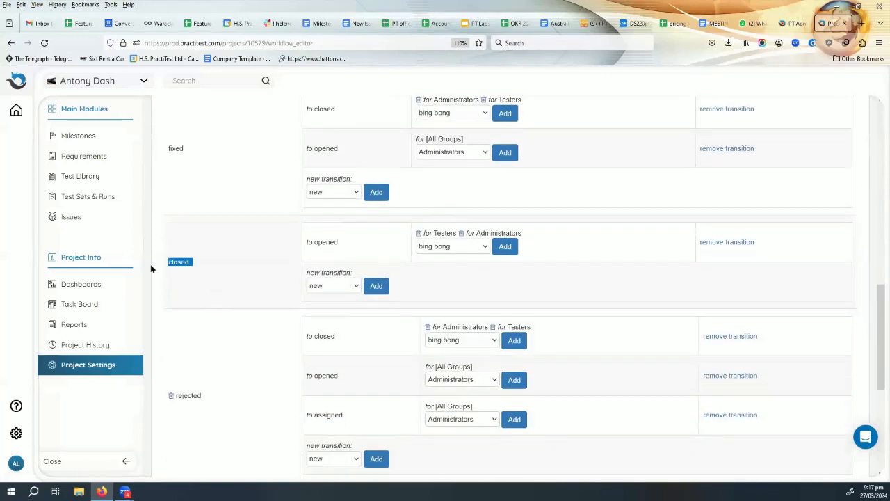
scroll(217, 326, "down", 3)
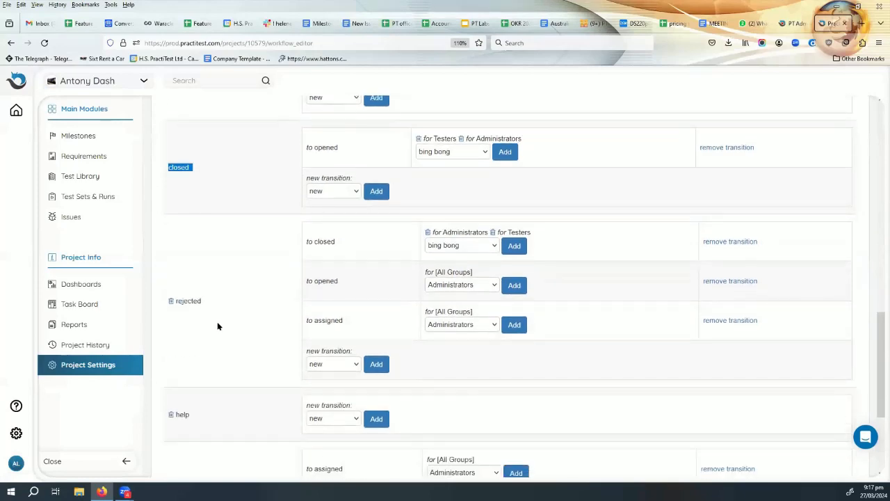
scroll(216, 327, "down", 4)
scroll(211, 384, "down", 1)
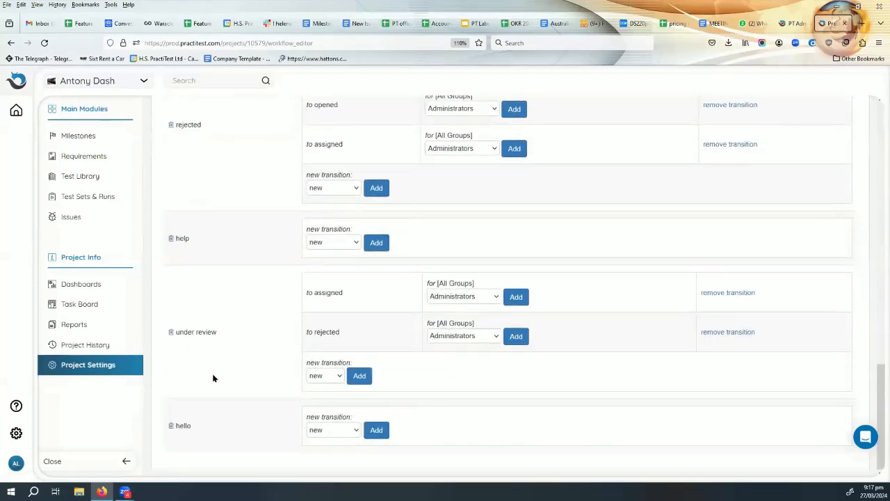
scroll(252, 378, "up", 20)
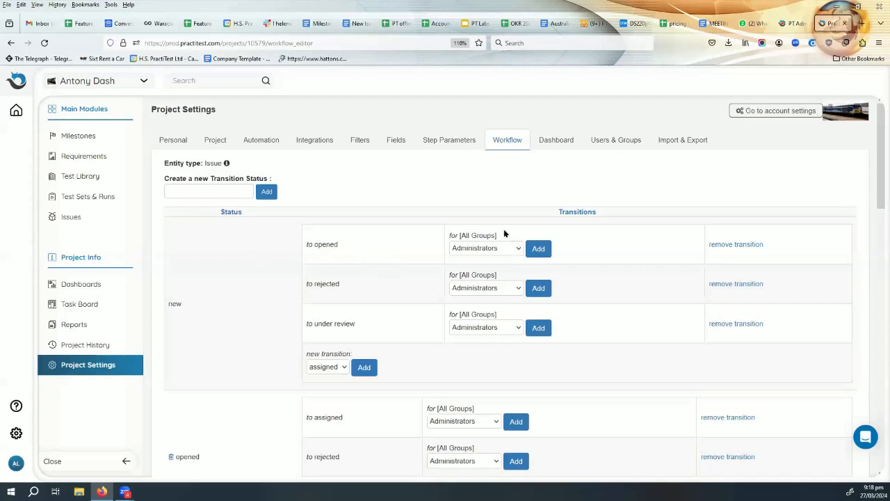
Add the demo group to the new-to-opened transition and remove Administrators from it.
left_click_drag(505, 238, 447, 238)
left_click(455, 232)
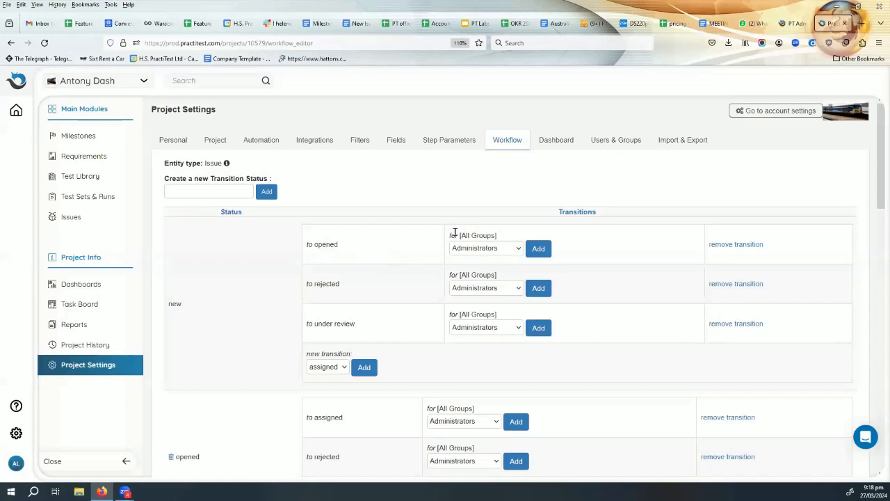
left_click(492, 250)
left_click(493, 264)
left_click(538, 247)
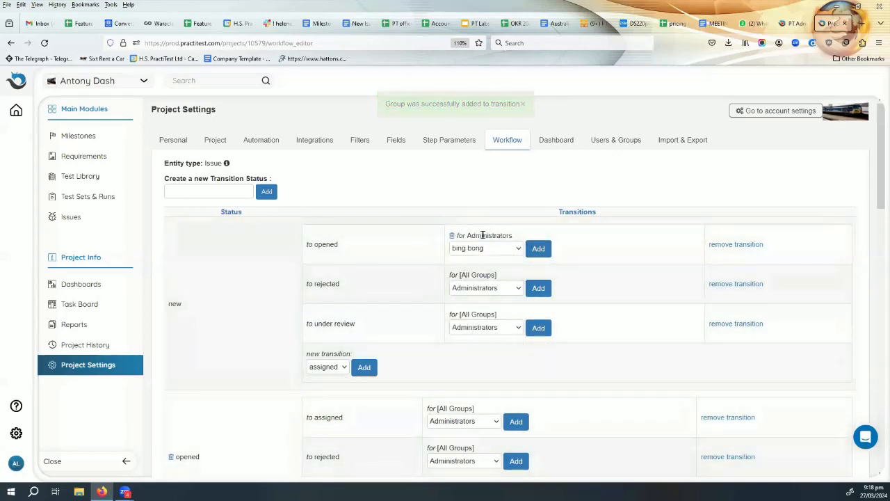
left_click(487, 249)
left_click(492, 290)
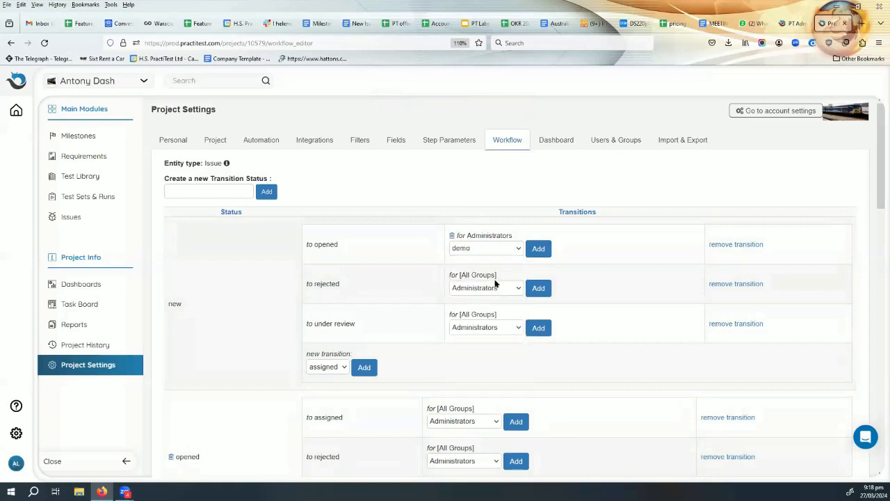
left_click(535, 249)
left_click(453, 237)
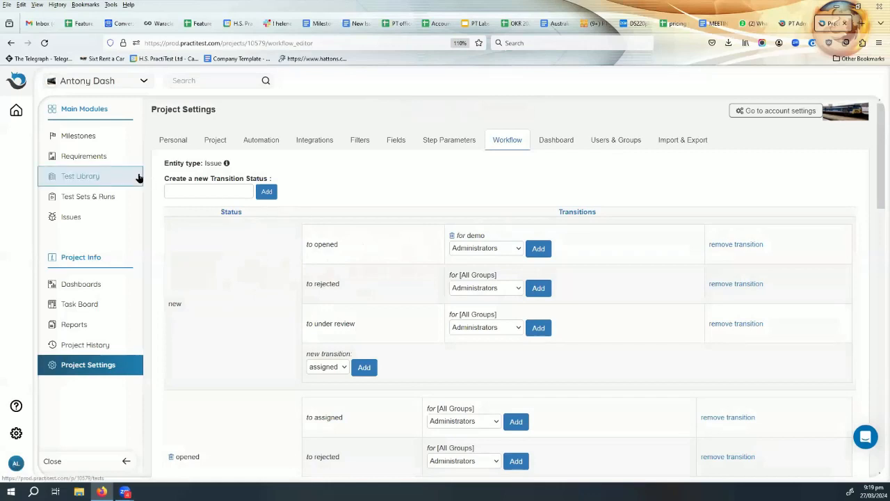
Open the 'Bug reported from test: Feature B Part 2' issue from Issues and view its status choices.
left_click(81, 219)
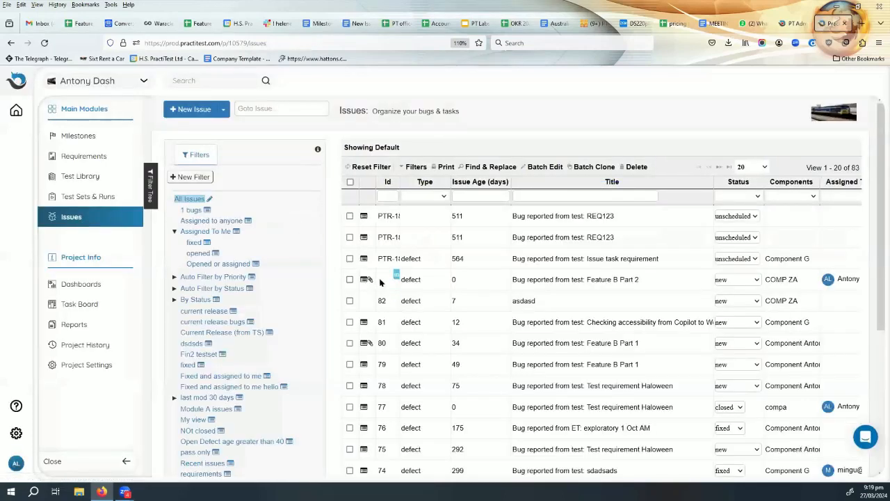
left_click(538, 282)
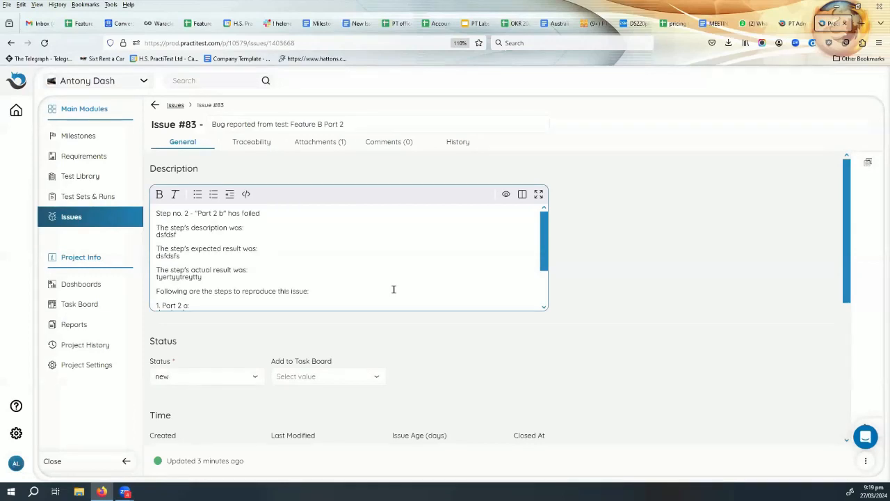
scroll(329, 214, "down", 3)
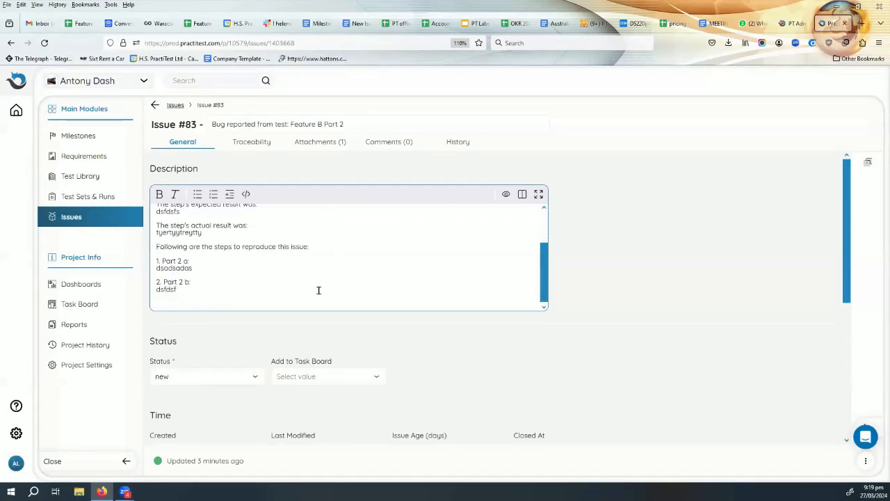
left_click(234, 377)
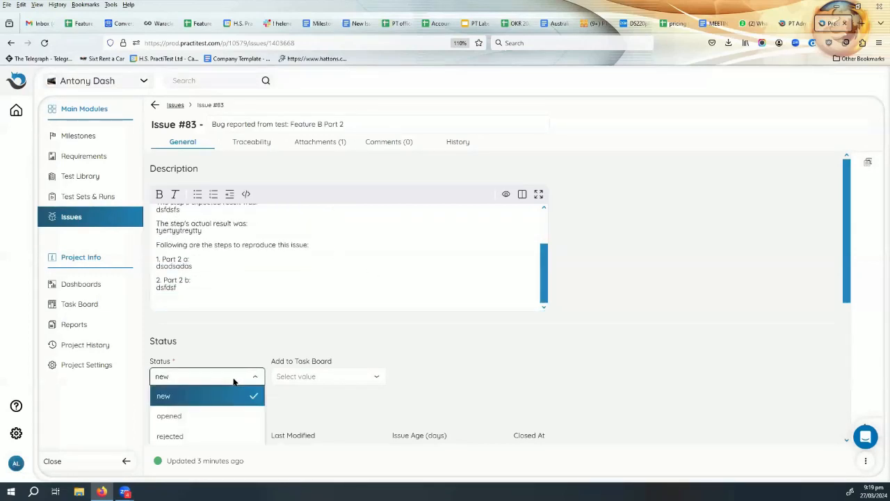
scroll(233, 379, "down", 3)
scroll(243, 343, "up", 3)
scroll(219, 306, "down", 3)
Reload Issue #83 and review the statuses it can move to, leaving it new.
left_click(44, 43)
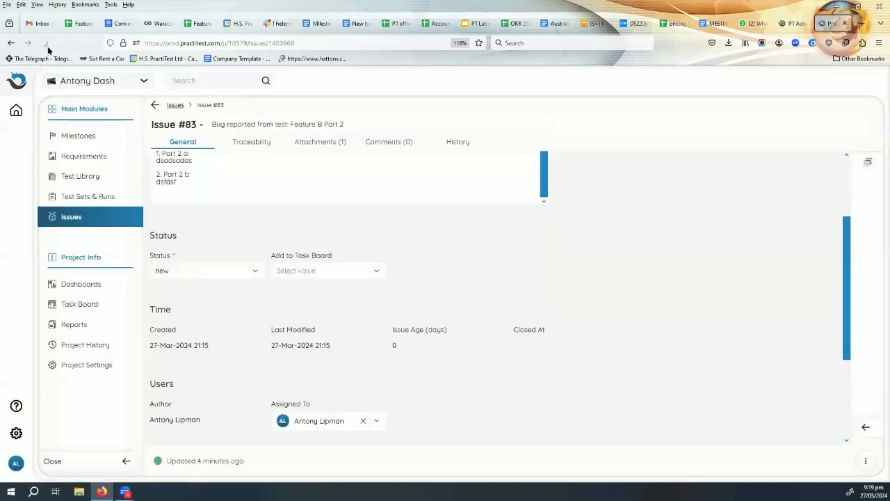
left_click(215, 270)
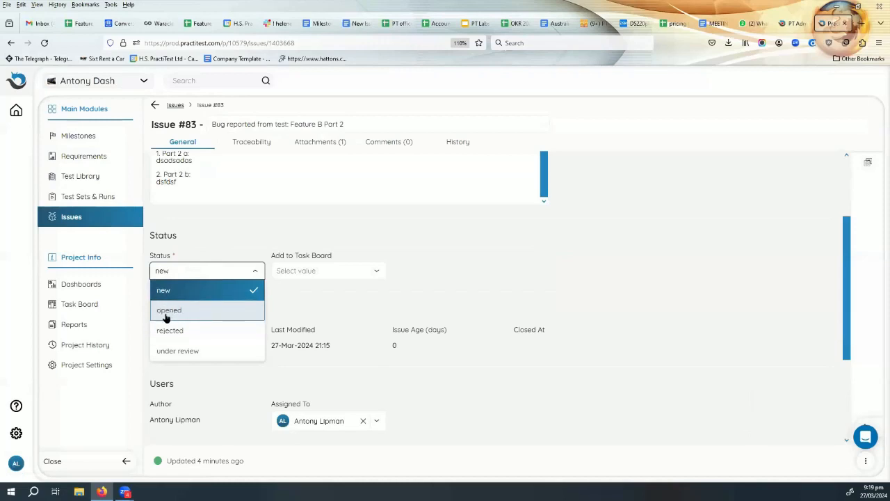
left_click(549, 294)
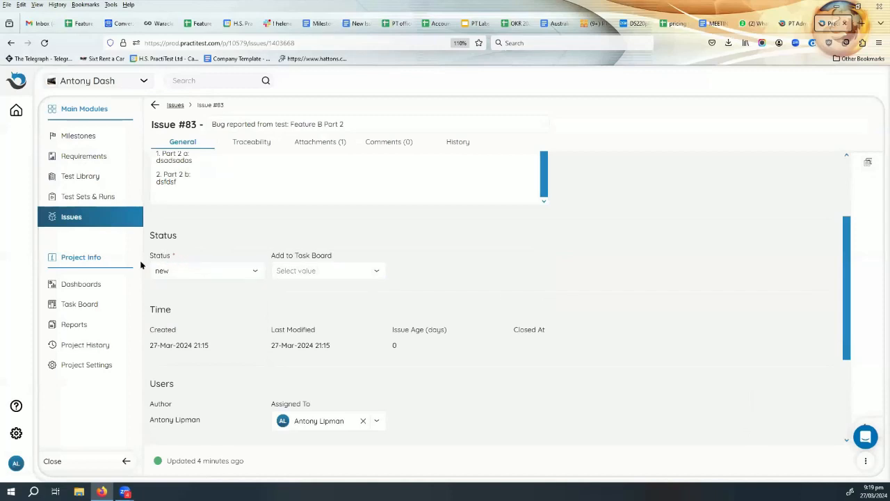
left_click(170, 272)
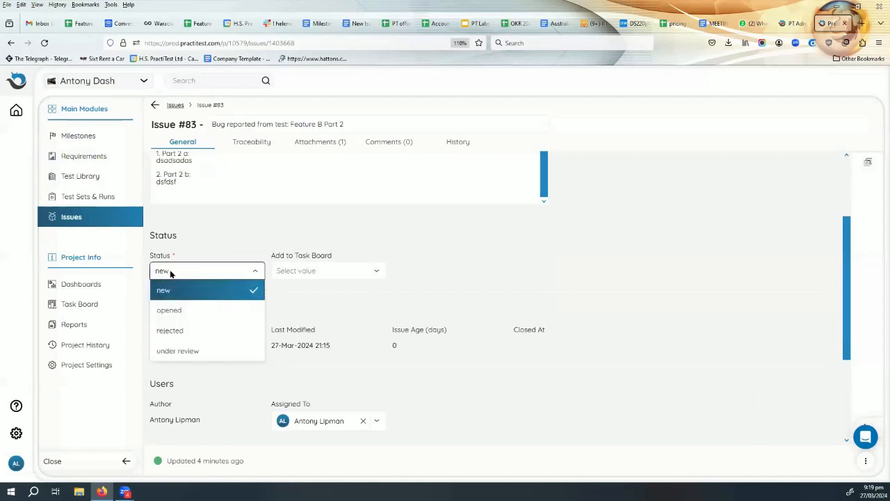
left_click(447, 267)
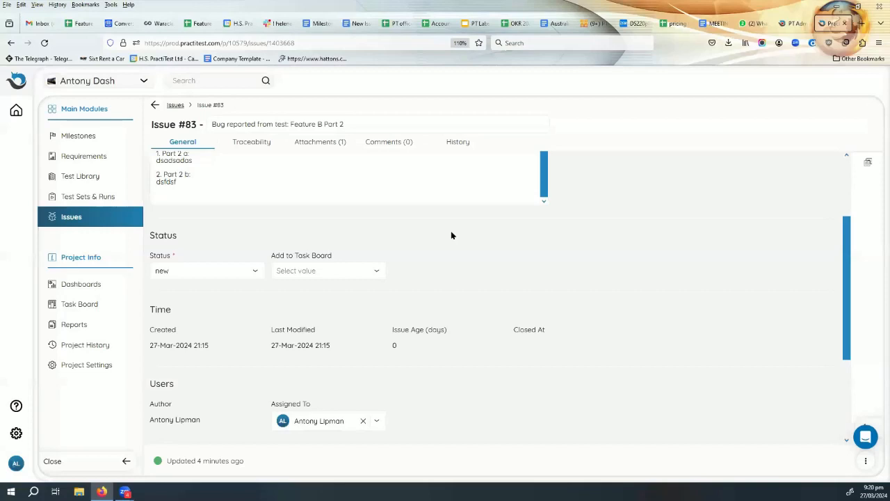
scroll(451, 237, "down", 3)
Append 'Fixed with commit 879y432327864' to Issue #83's description and save.
scroll(450, 248, "up", 6)
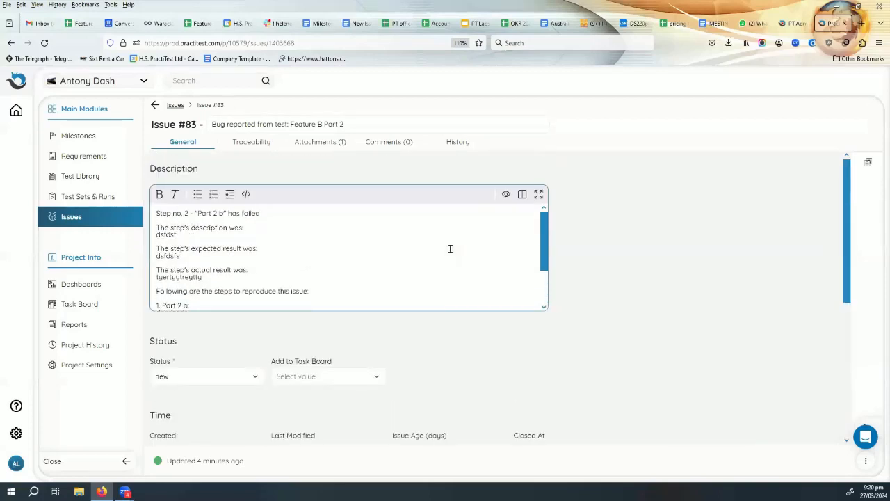
scroll(451, 248, "down", 2)
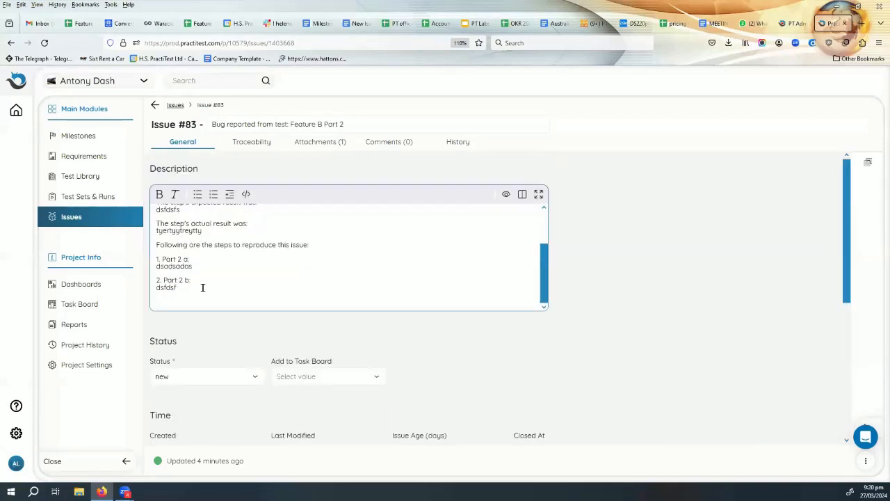
scroll(348, 293, "down", 2)
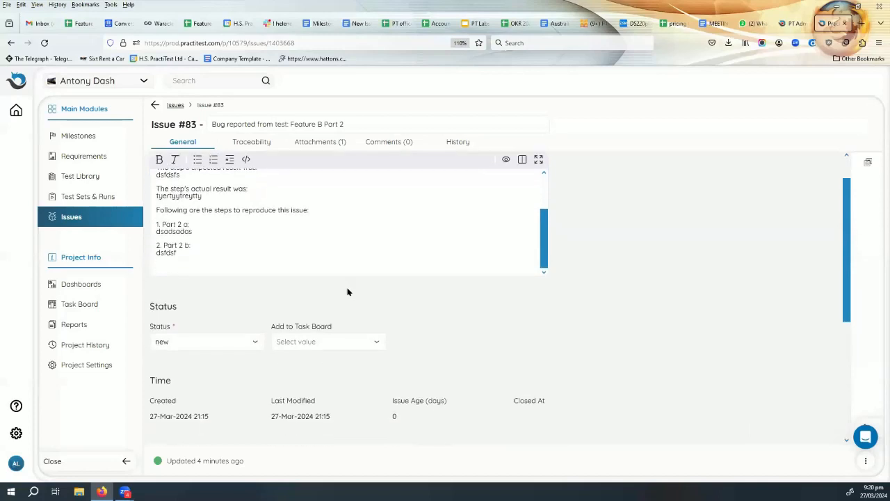
left_click(195, 235)
key("Return")
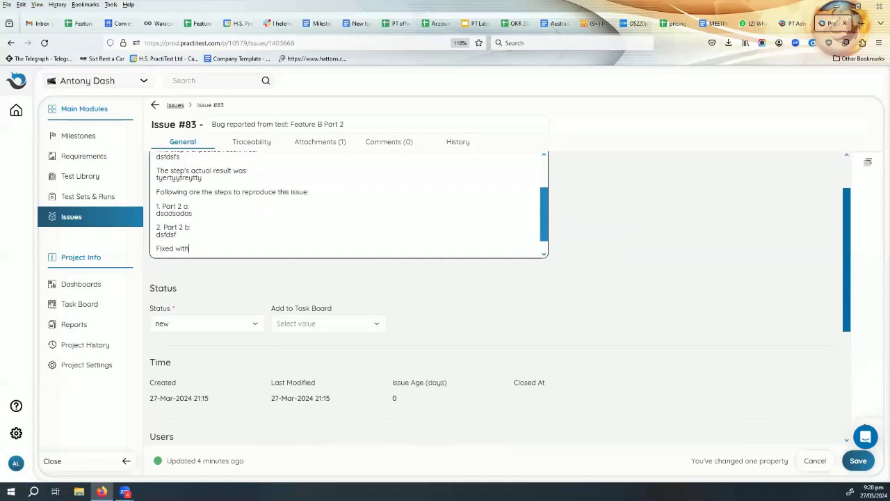
type("Fixed with commit 879y432327864")
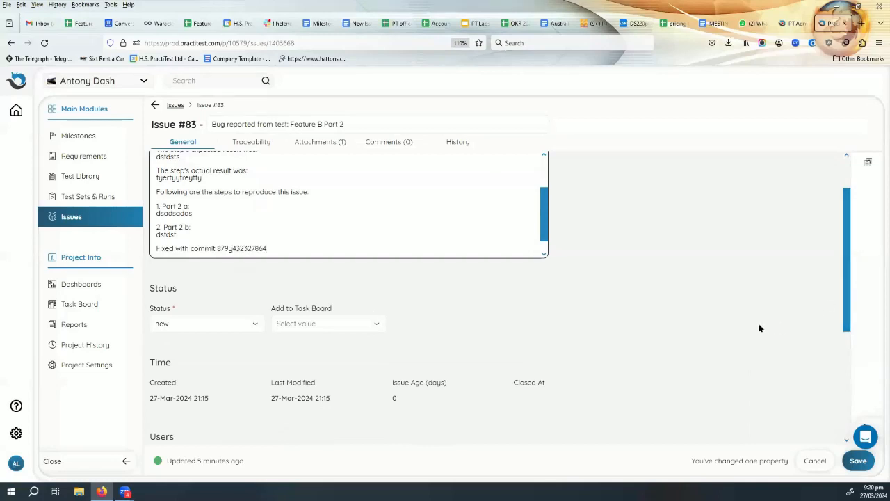
left_click(858, 460)
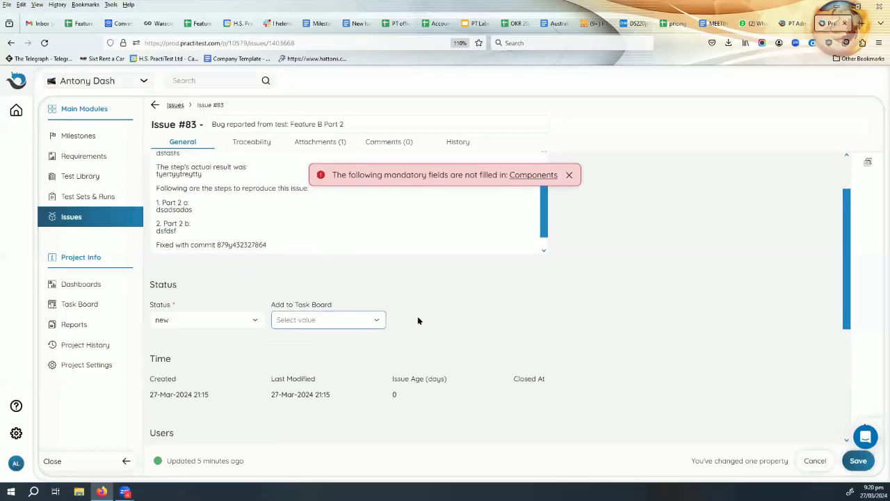
Set Components to COMP ZA and save the issue again.
scroll(418, 317, "down", 3)
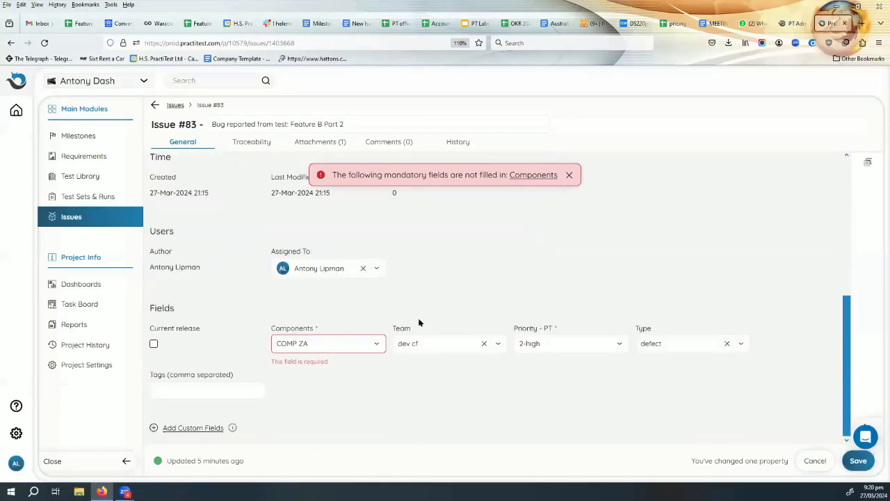
left_click(326, 346)
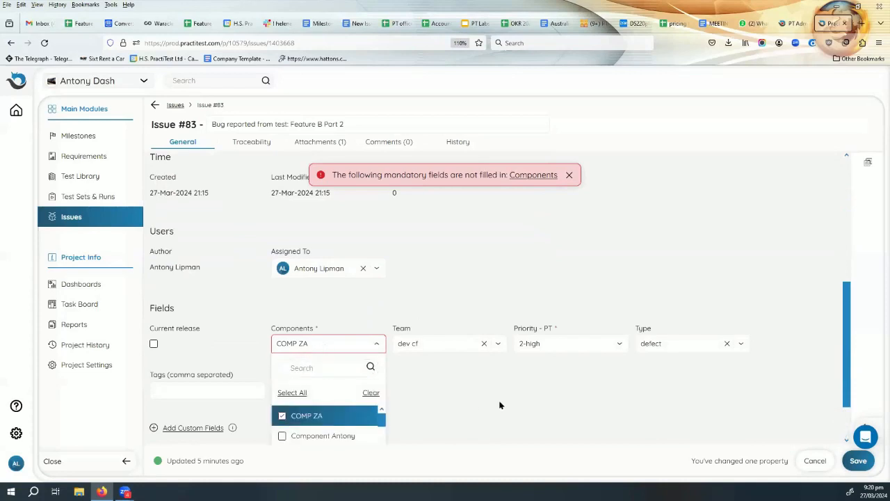
scroll(498, 404, "down", 2)
left_click(361, 428)
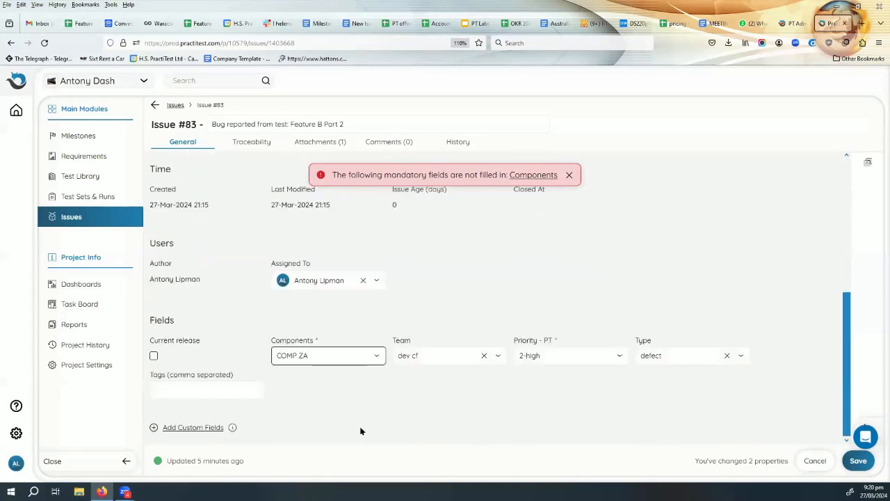
left_click(859, 460)
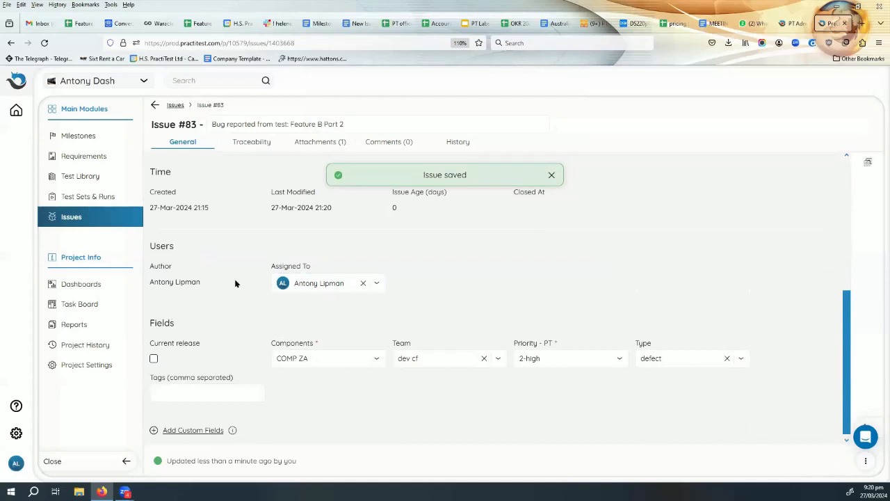
scroll(240, 293, "up", 1)
scroll(240, 294, "up", 4)
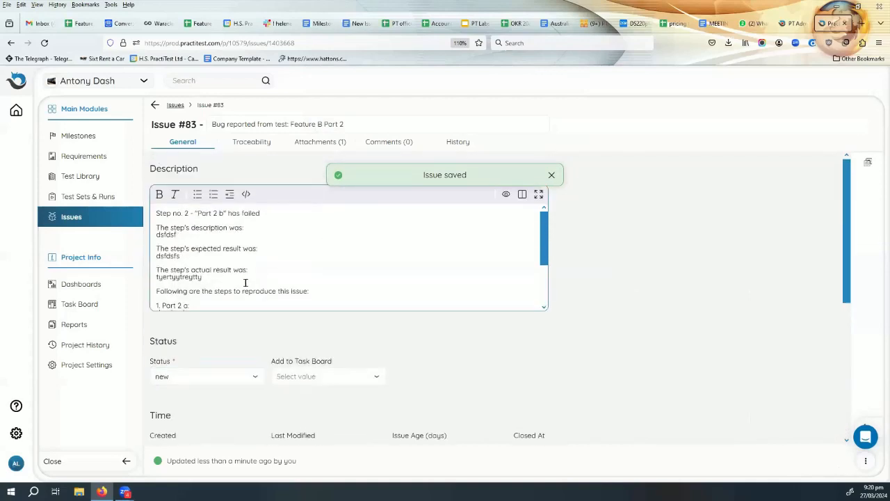
Post the comment 'fixed - please retest' on Issue #83 and return to its General details.
left_click(381, 144)
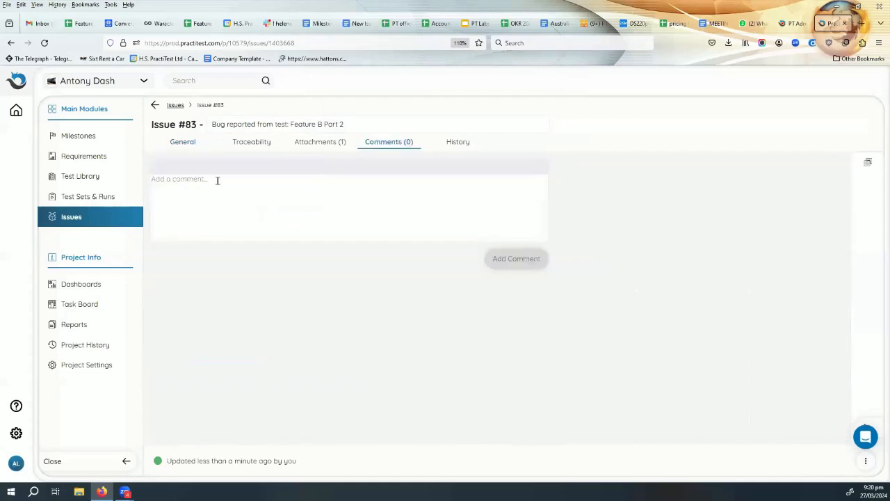
type("f")
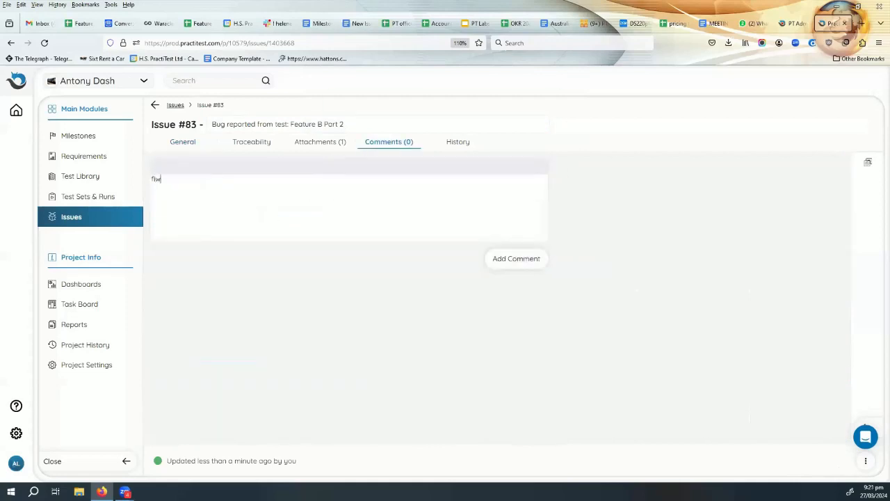
type("ixed - please retest")
left_click(505, 261)
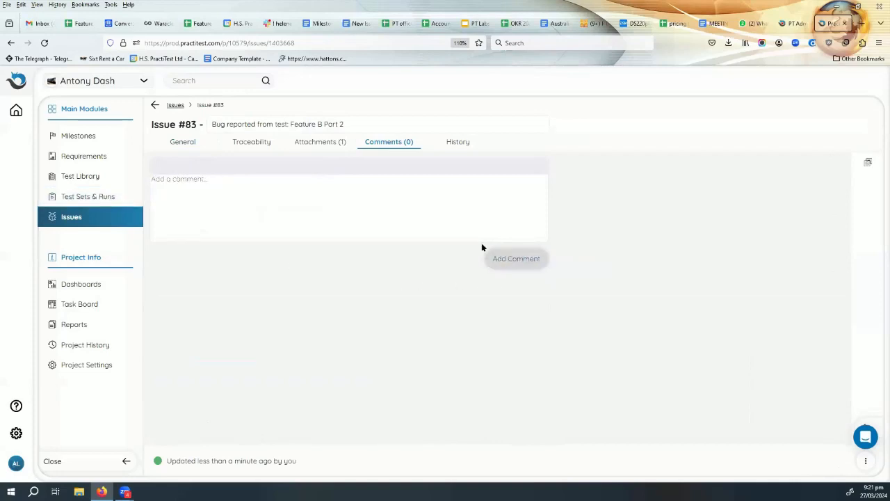
left_click(183, 143)
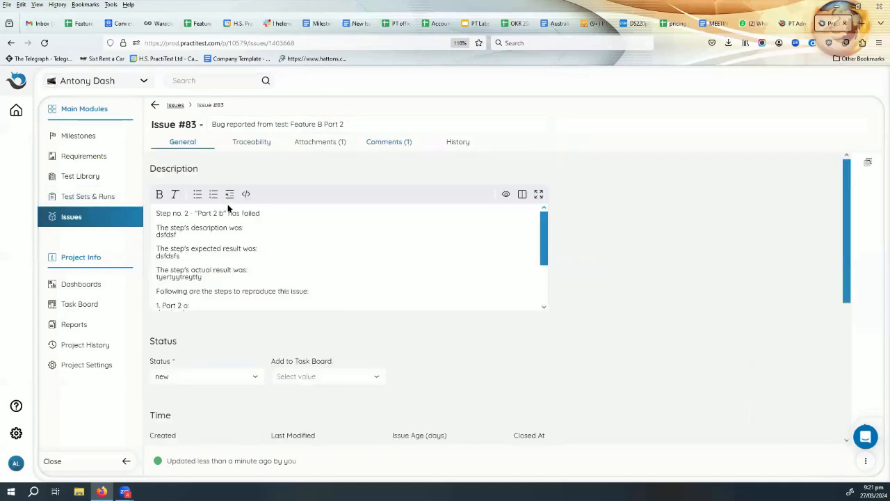
scroll(249, 267, "down", 3)
scroll(248, 272, "down", 1)
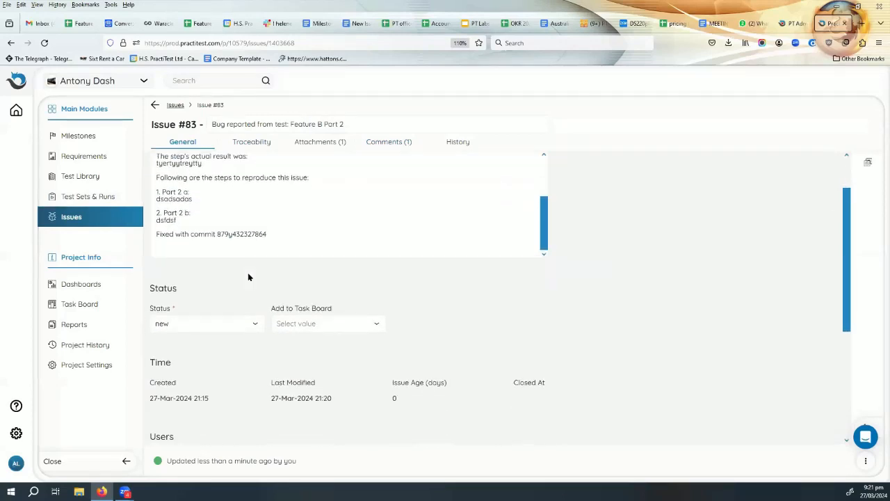
scroll(274, 241, "up", 1)
Set Issue #83's status to under review and save.
left_click(197, 328)
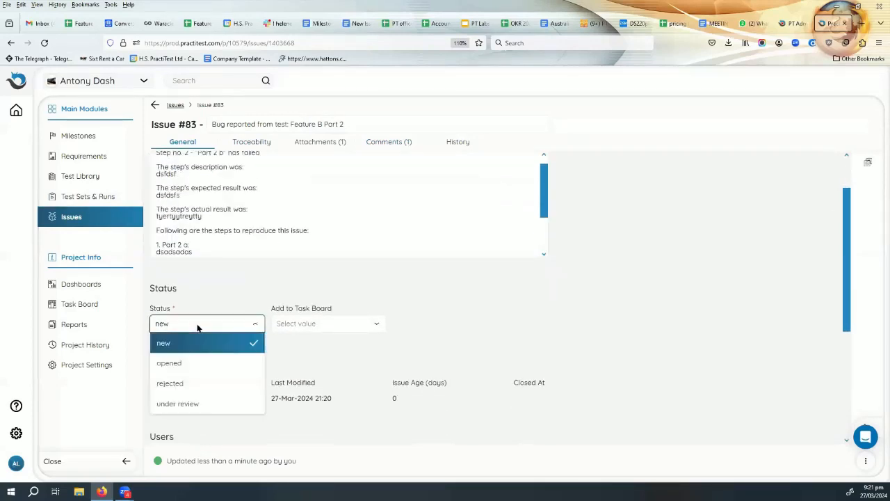
scroll(205, 295, "down", 3)
left_click(201, 258)
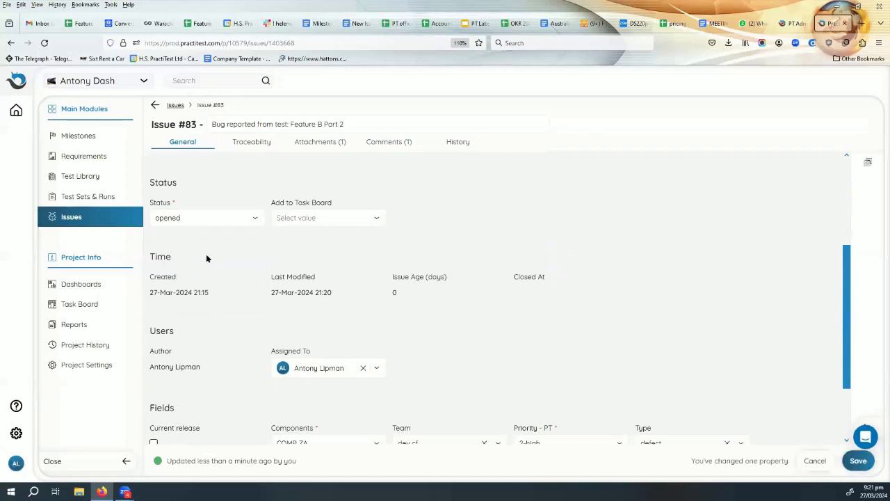
left_click(202, 217)
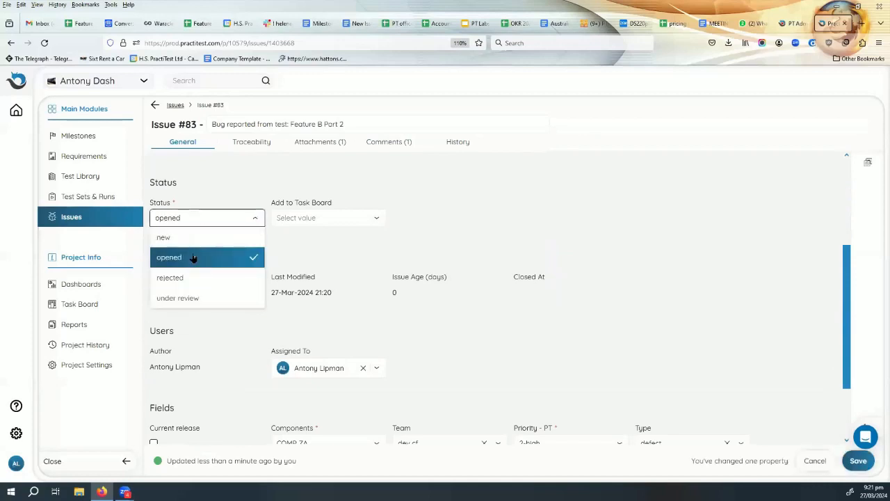
left_click(192, 299)
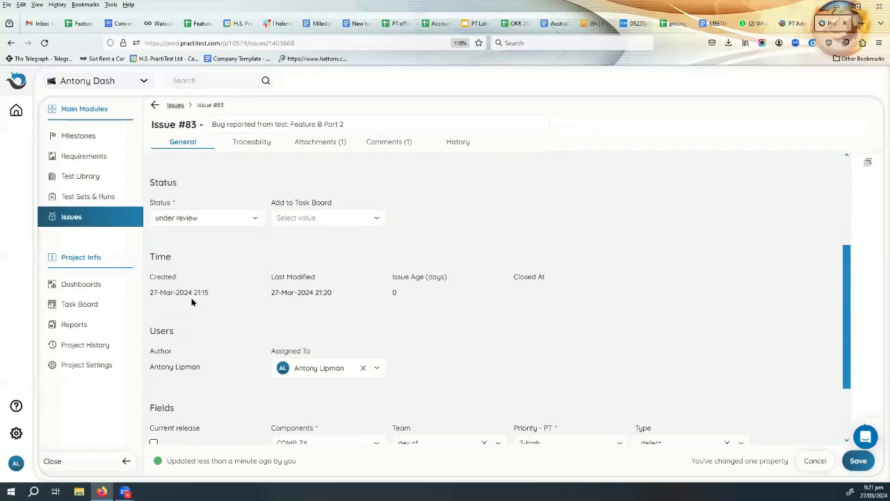
left_click(202, 224)
scroll(198, 265, "down", 2)
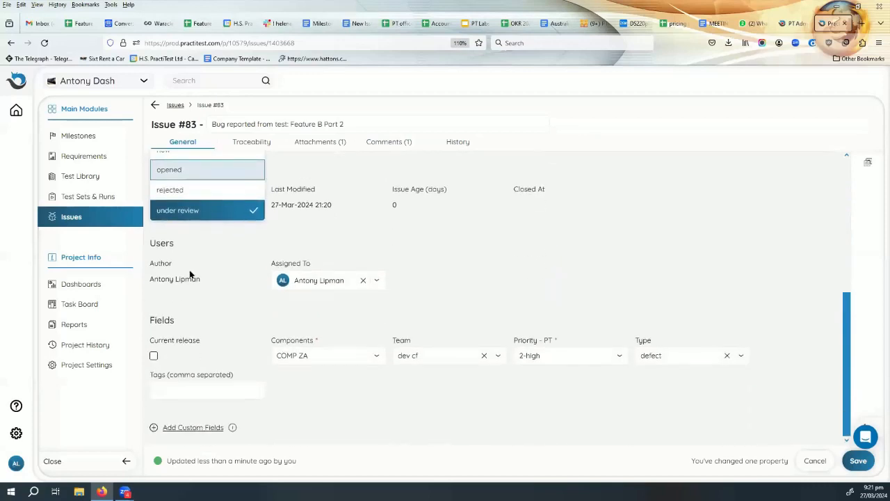
scroll(194, 272, "up", 3)
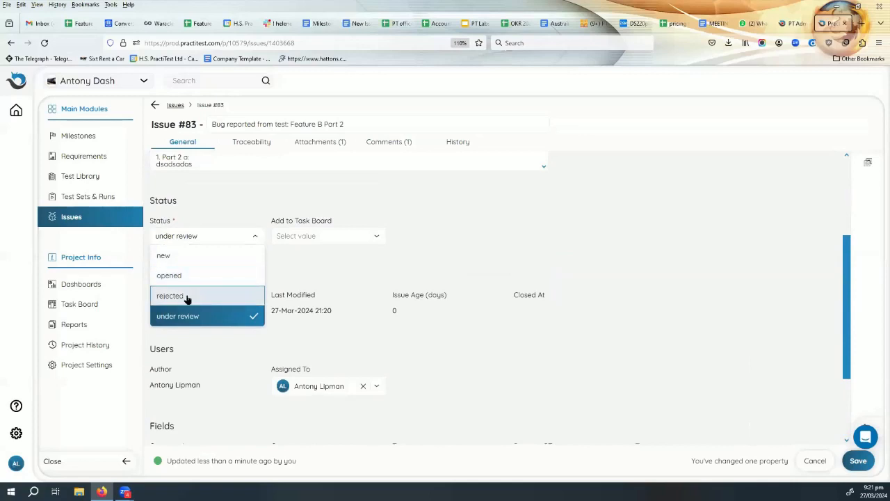
left_click(189, 297)
left_click(238, 242)
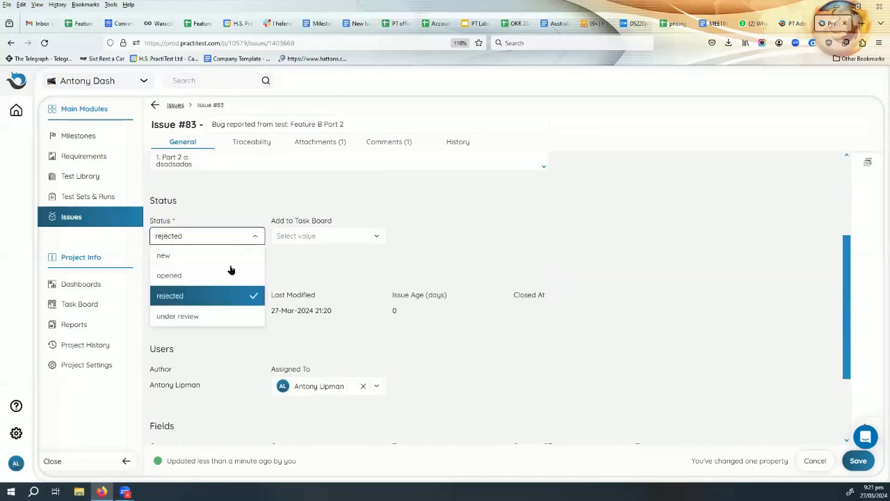
scroll(228, 278, "down", 3)
scroll(226, 290, "up", 3)
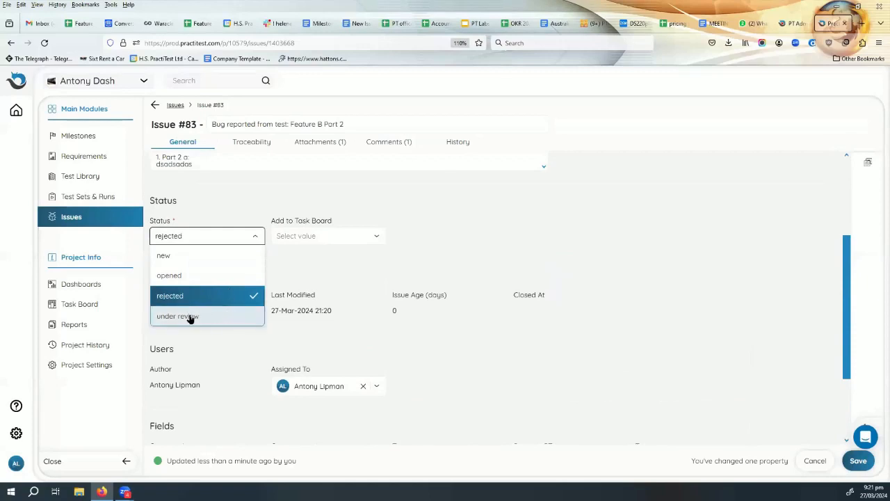
left_click(228, 315)
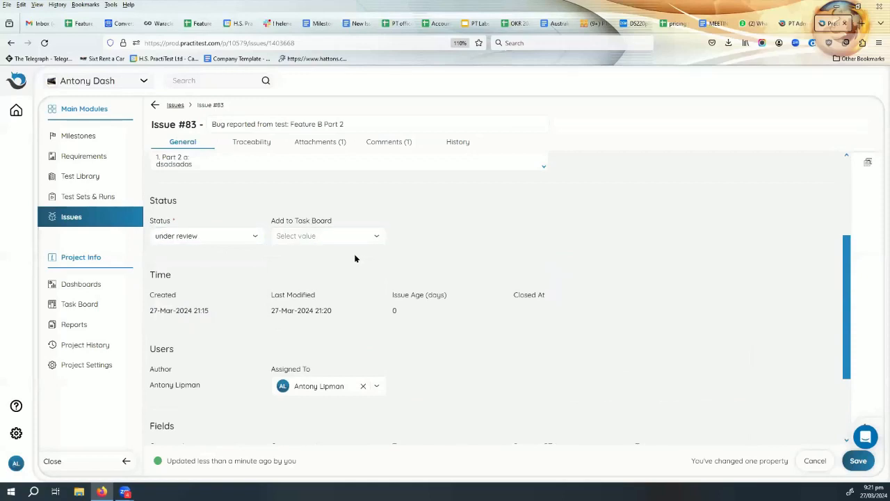
left_click(860, 465)
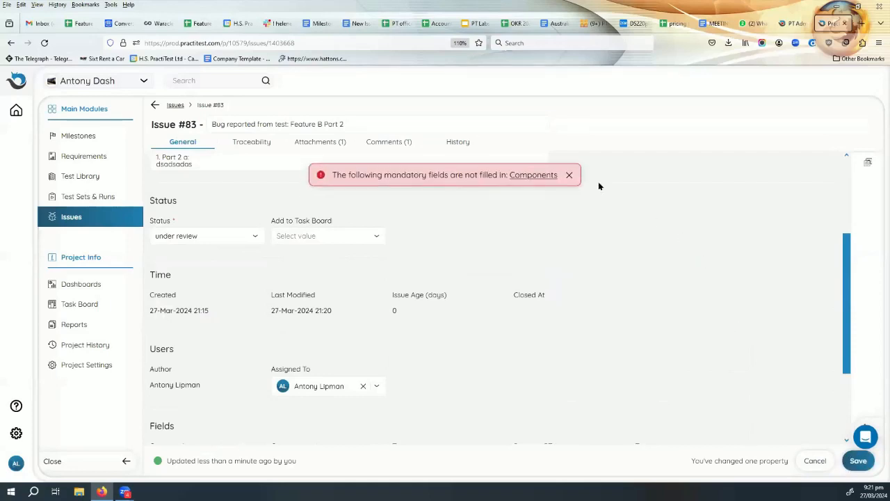
Confirm COMP ZA as the component and save the issue again.
scroll(452, 278, "down", 3)
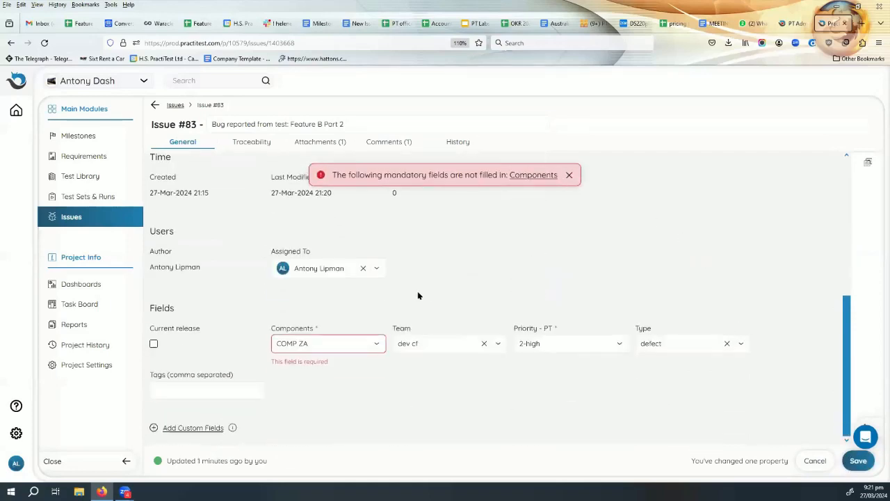
left_click(331, 341)
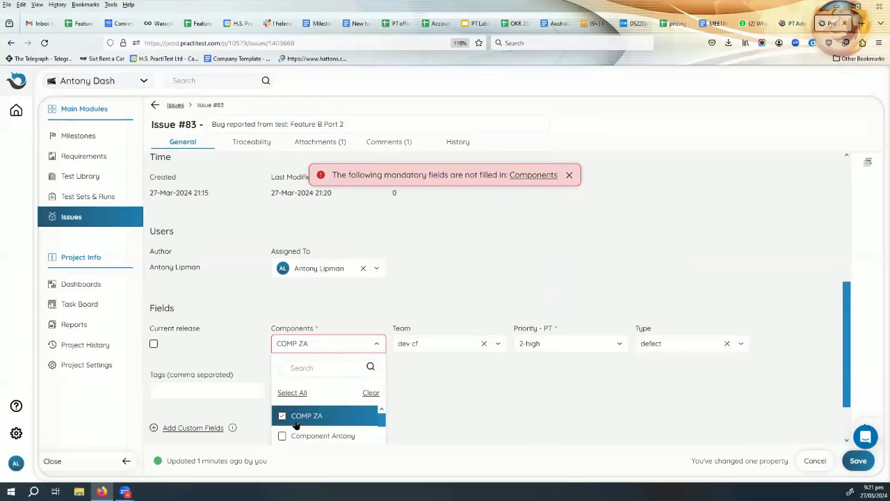
scroll(447, 406, "down", 2)
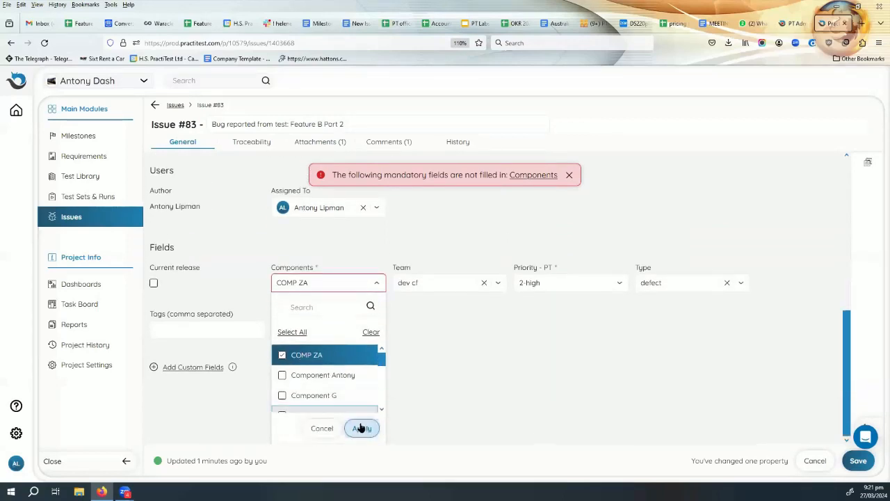
left_click(361, 428)
left_click(851, 462)
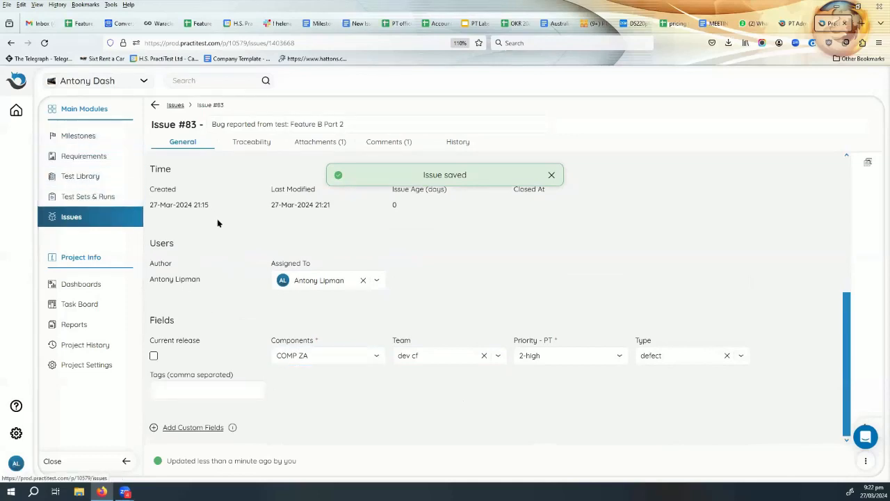
scroll(221, 254, "up", 3)
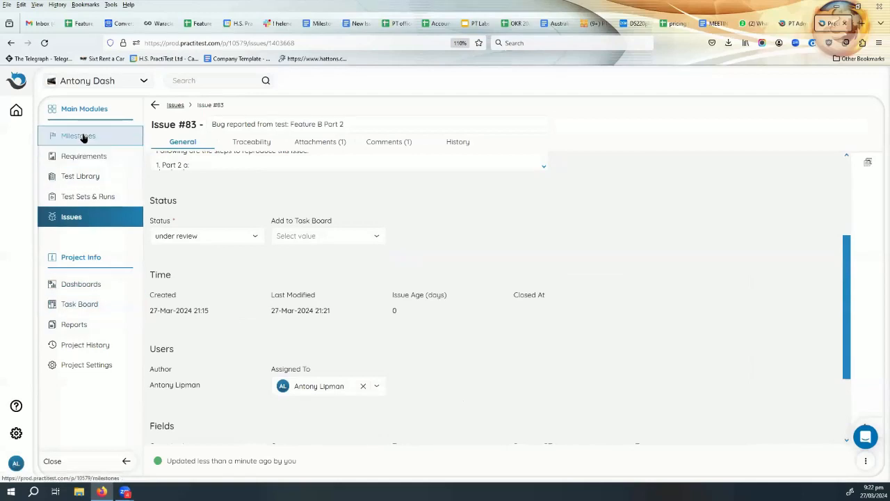
Filter the Issues list by status under review to confirm issue 83, then clear the filter.
left_click(77, 218)
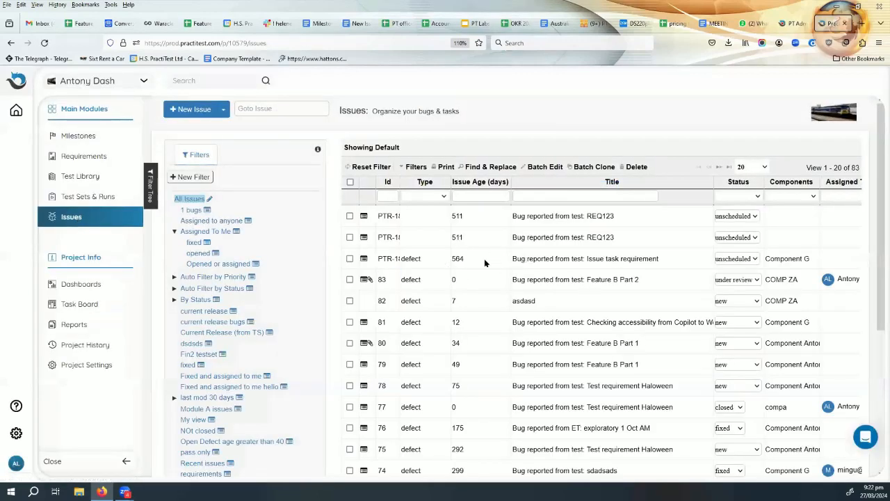
left_click(738, 198)
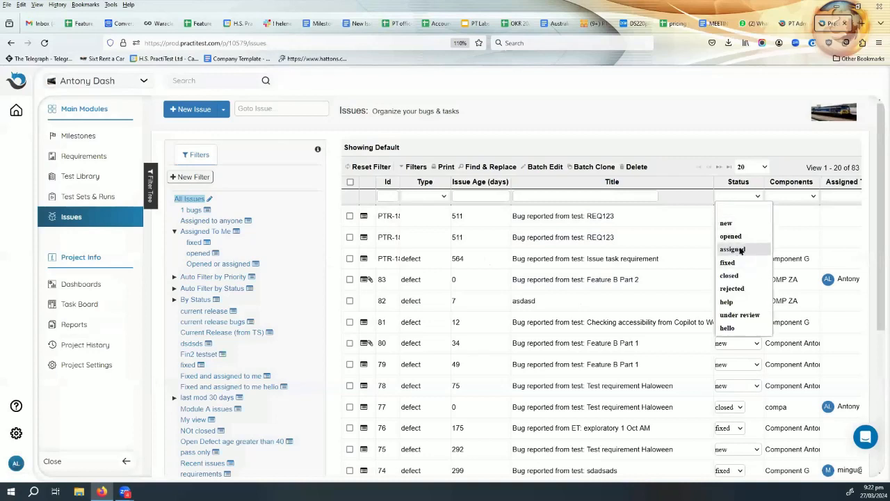
left_click(739, 315)
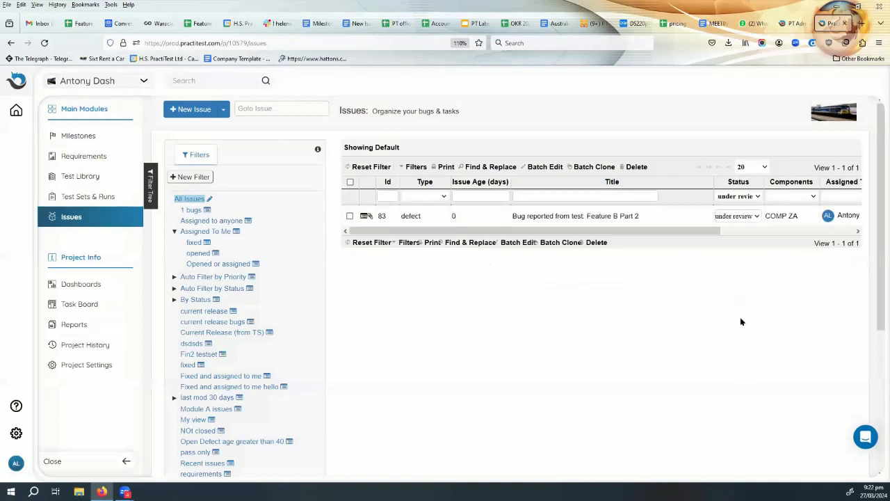
left_click(741, 196)
left_click(740, 211)
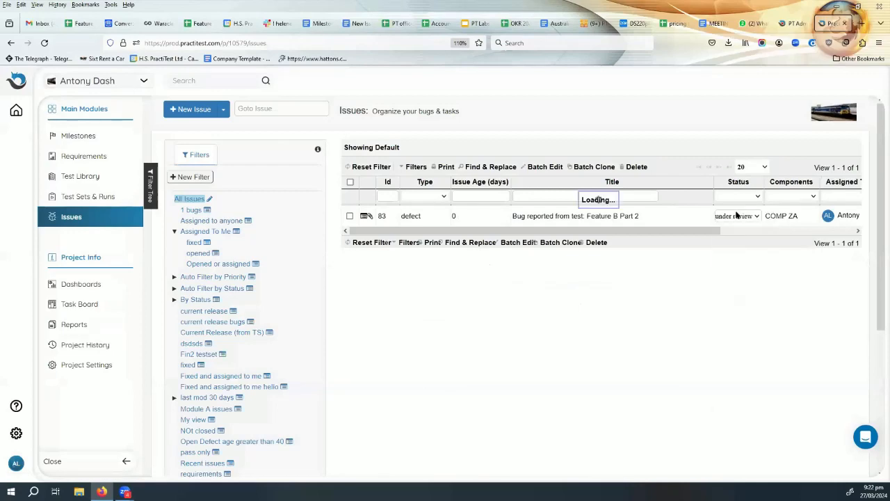
Apply the saved 'fixed' filter and view its criteria.
scroll(280, 275, "down", 1)
scroll(278, 278, "down", 4)
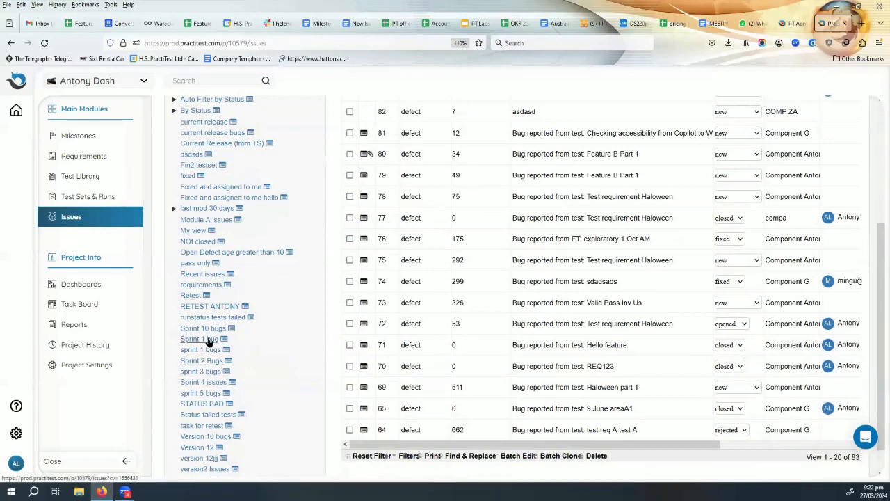
scroll(208, 343, "down", 1)
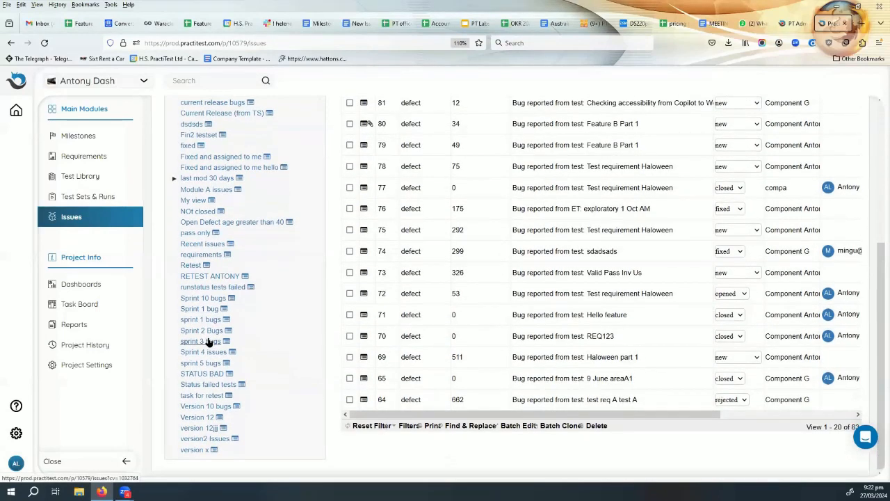
scroll(207, 342, "up", 4)
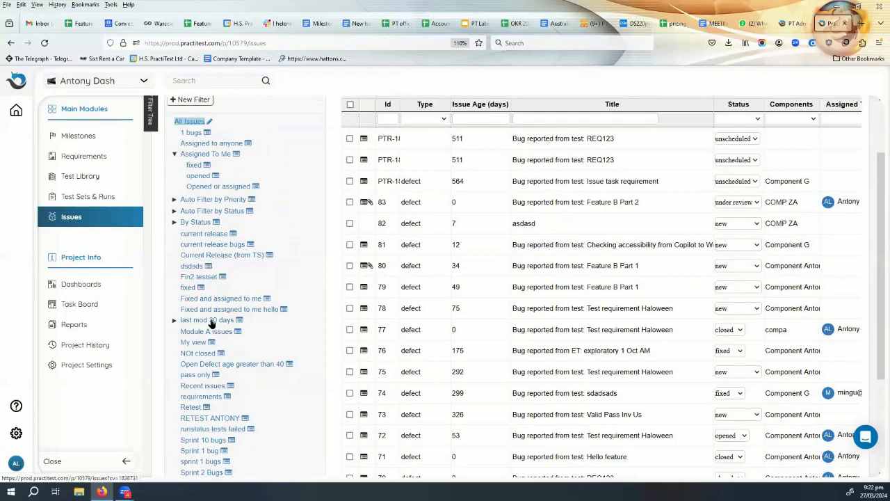
left_click(186, 288)
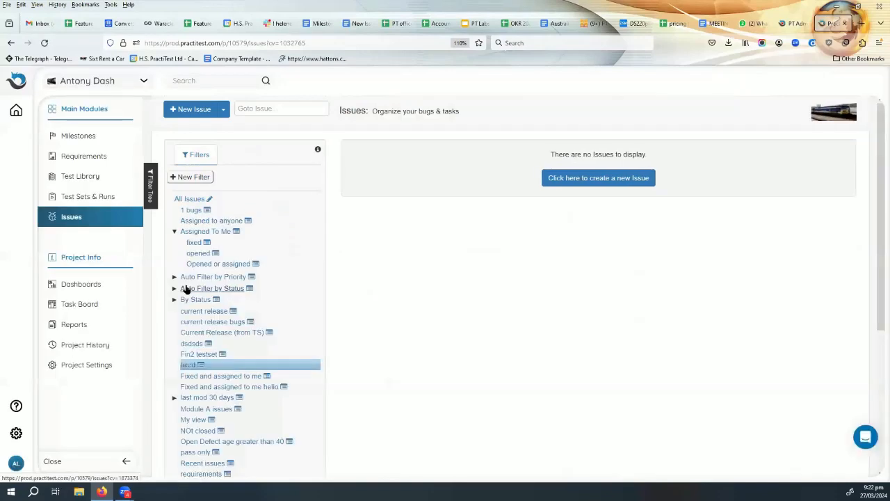
mouse_move(200, 365)
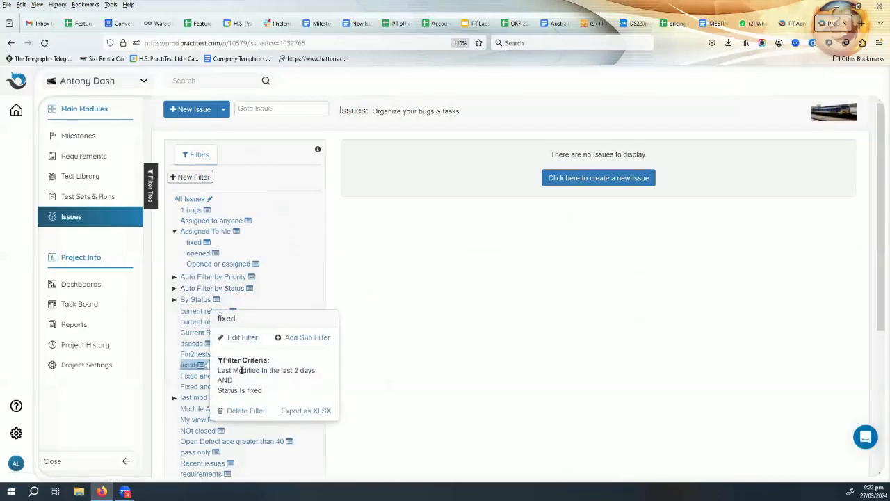
Change the 'fixed' filter's Status criterion from fixed to under review and save it.
left_click(241, 339)
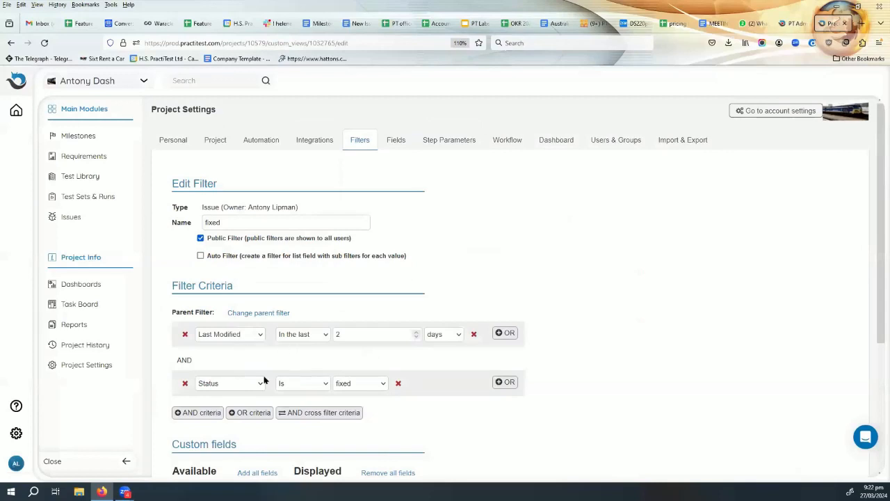
left_click(359, 387)
left_click(359, 355)
scroll(593, 410, "down", 5)
left_click(208, 464)
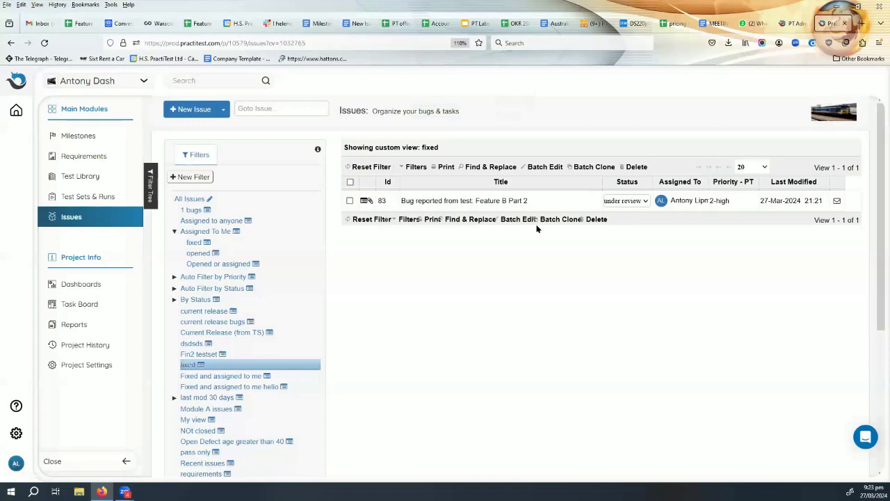
From Issue #83's Traceability, open the linked Feature B Part 2 run dated 27-Mar-2024 21:12.
left_click(490, 201)
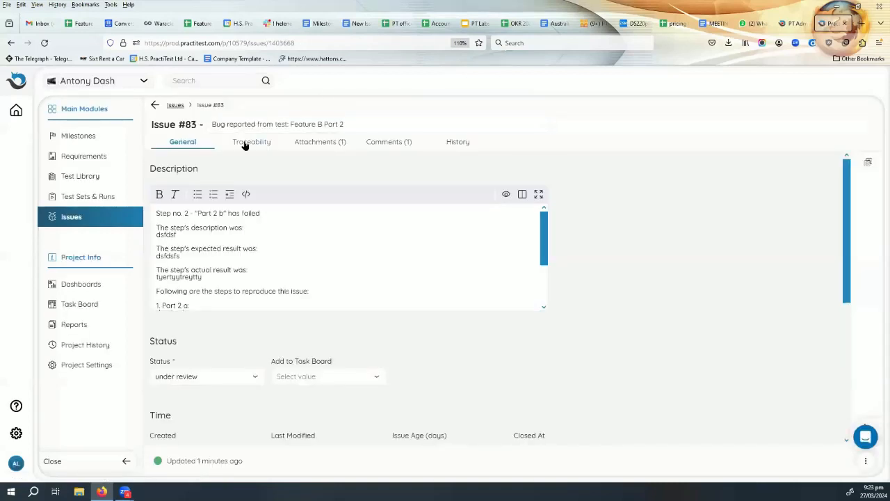
left_click(245, 145)
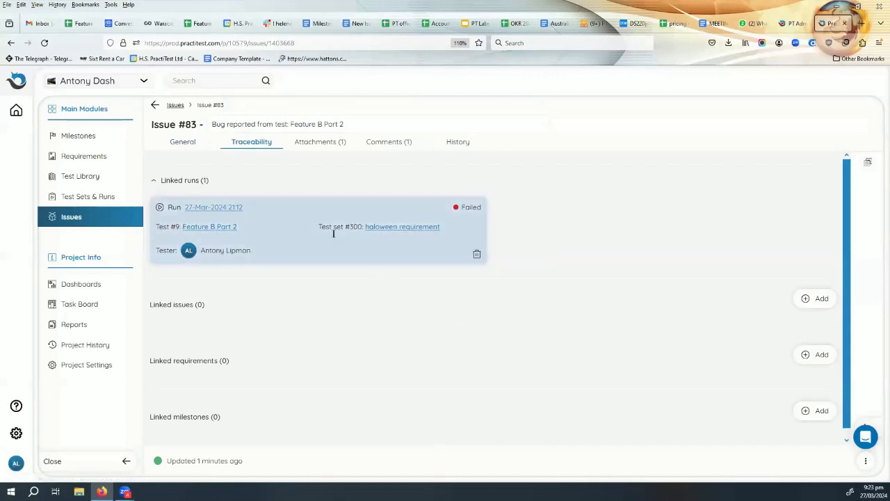
left_click(206, 208)
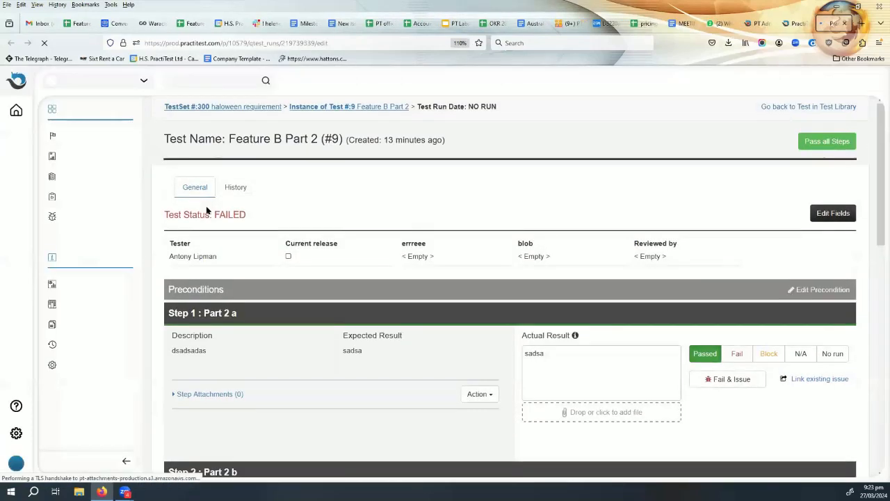
Start a new run of Feature B Part 2 from the Test #9 instance page.
scroll(583, 207, "down", 2)
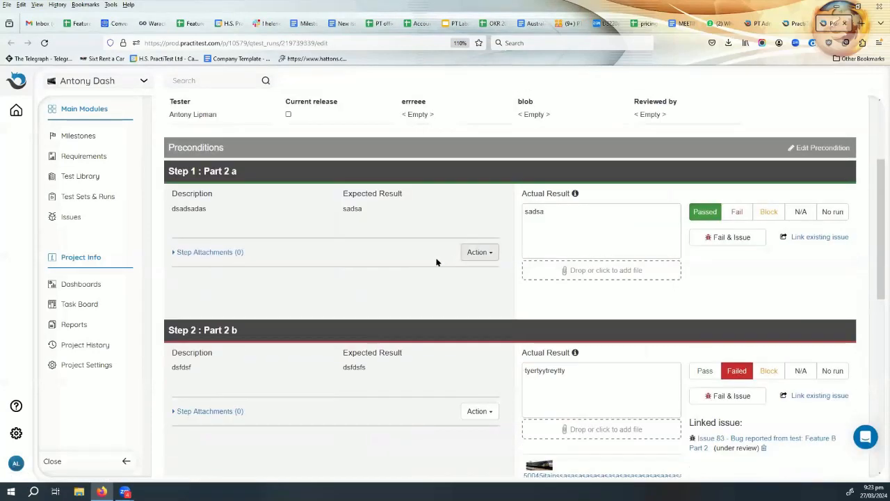
scroll(520, 257, "down", 2)
scroll(520, 255, "up", 4)
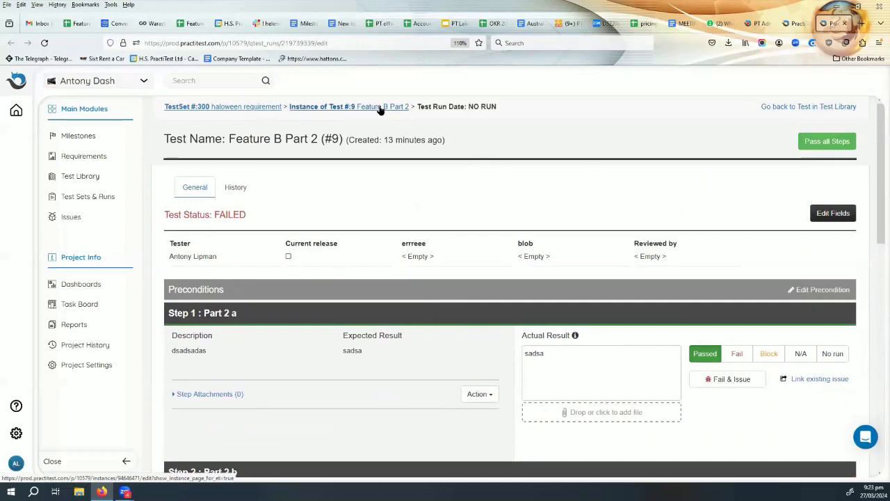
left_click(380, 107)
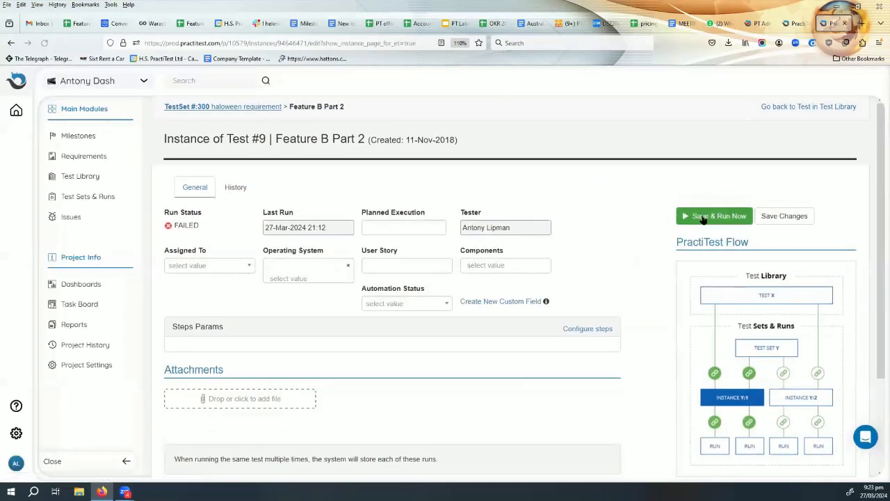
left_click(702, 215)
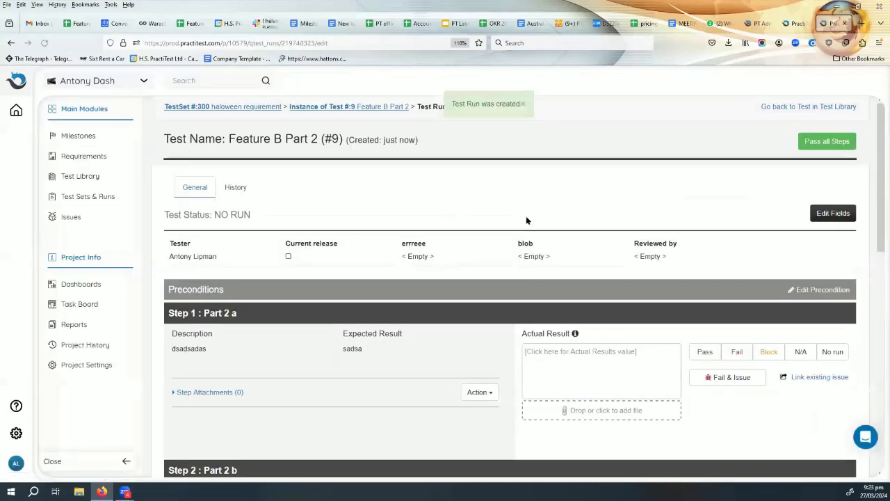
Pass all steps of the new run, close the details panel, and return to the Test #9 instance.
scroll(526, 217, "down", 3)
scroll(546, 219, "down", 1)
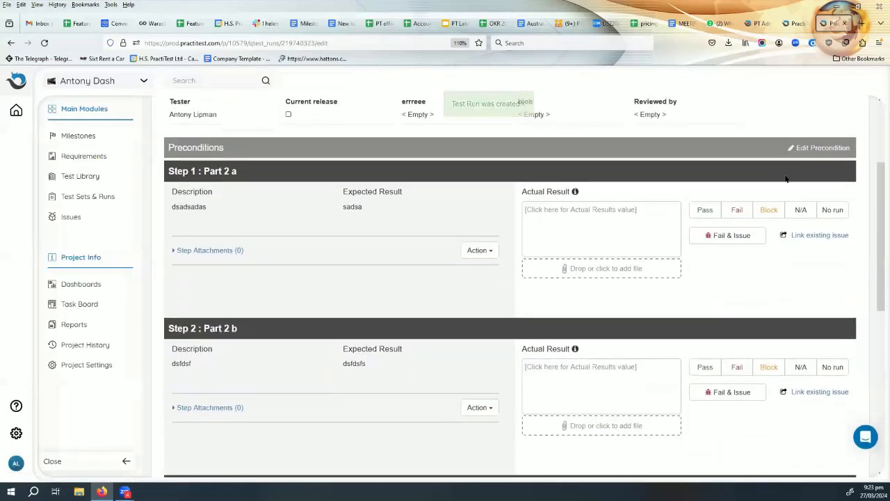
scroll(801, 167, "up", 3)
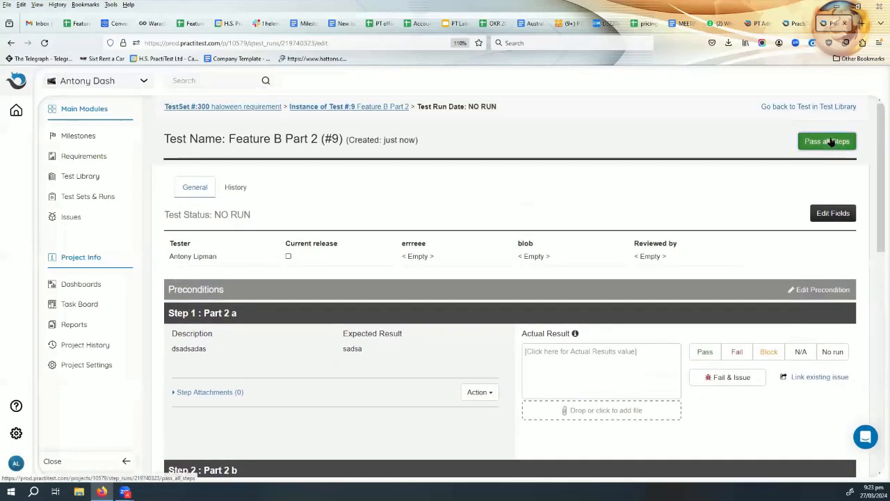
left_click(833, 139)
left_click(490, 293)
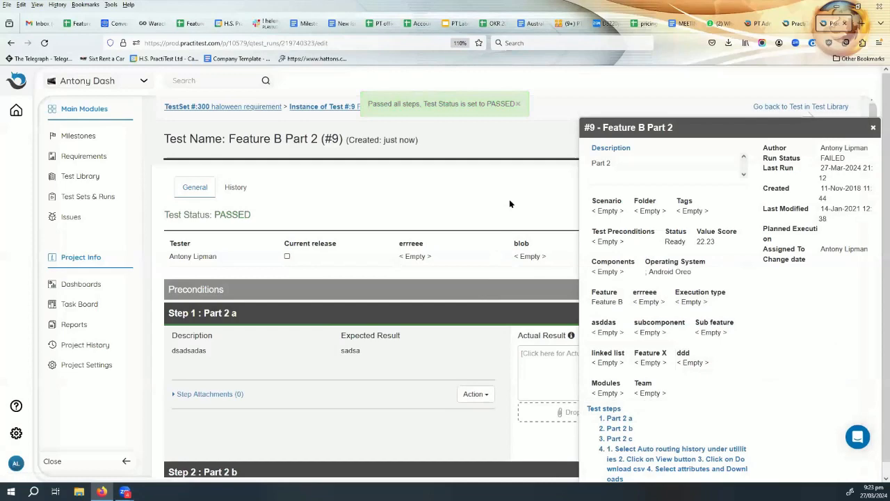
left_click(871, 129)
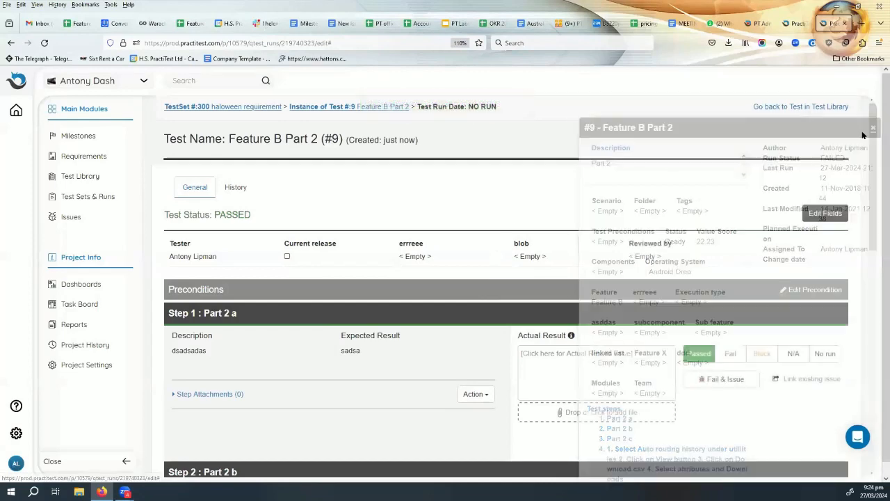
scroll(679, 205, "down", 4)
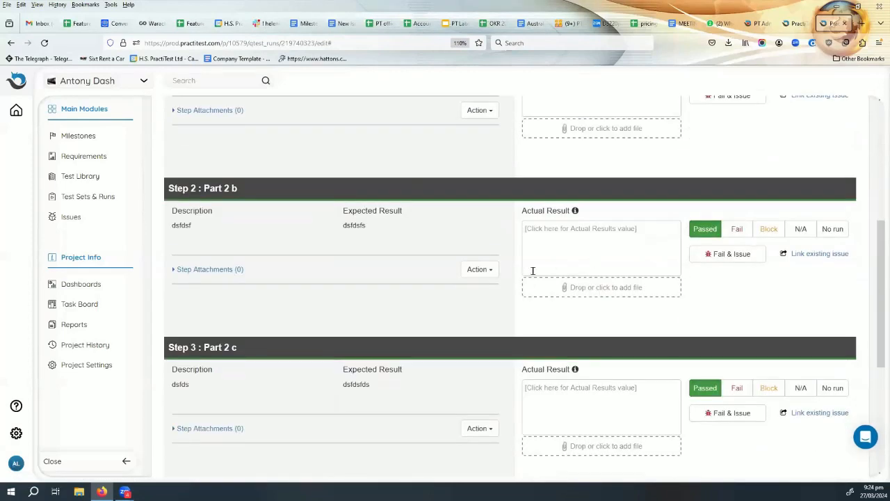
scroll(601, 305, "down", 4)
scroll(602, 304, "up", 8)
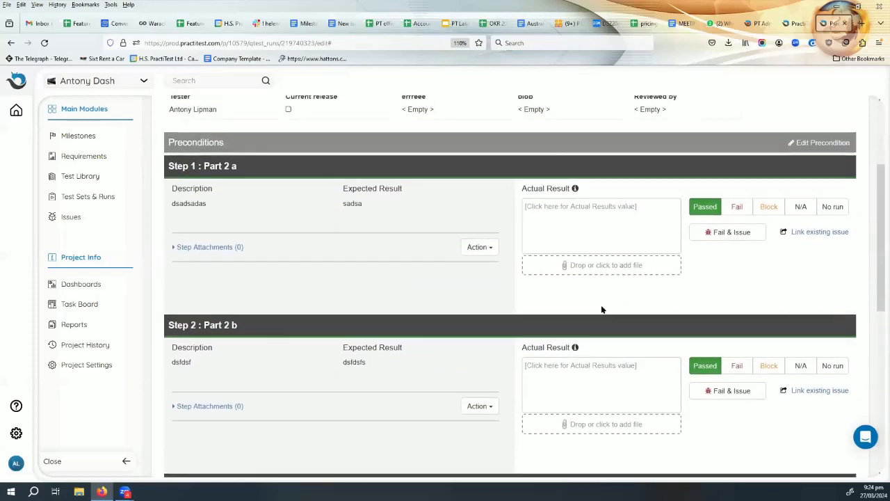
left_click(358, 109)
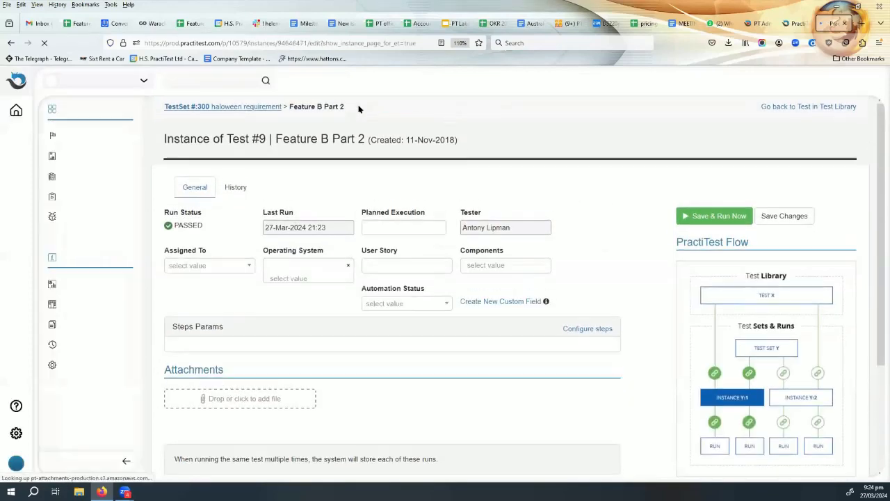
Go back to Test Set #300 and open Issue 83 linked to the Feature B Part 2 instance.
scroll(432, 281, "down", 3)
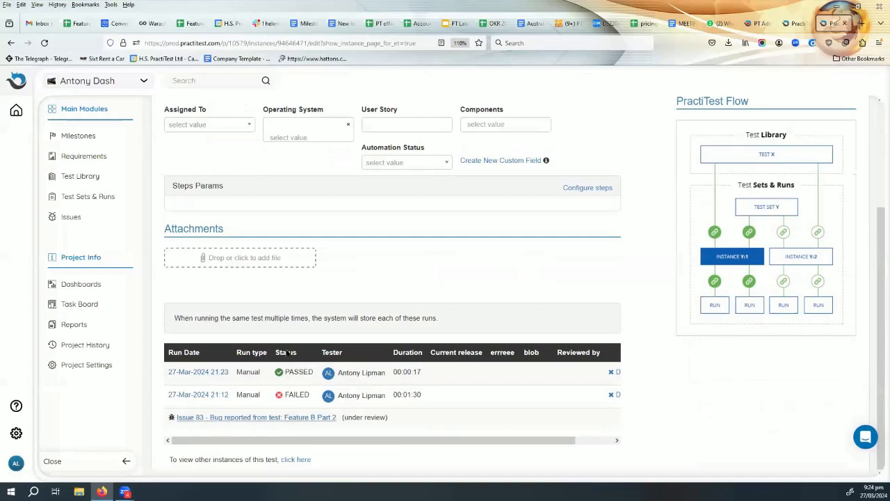
scroll(315, 274, "up", 1)
scroll(315, 274, "up", 2)
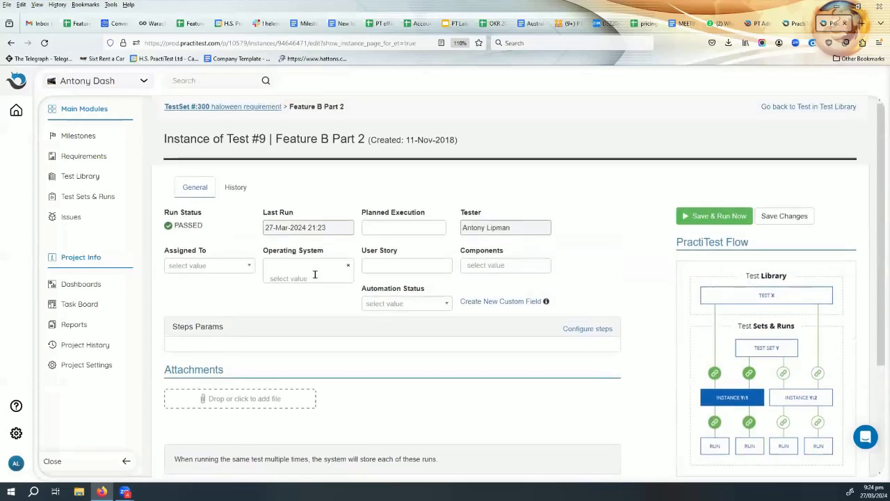
left_click(223, 107)
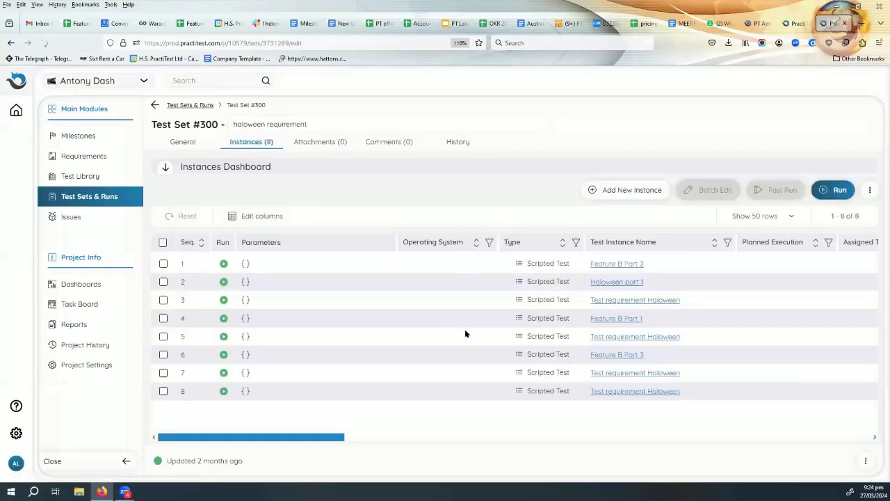
left_click_drag(328, 439, 428, 435)
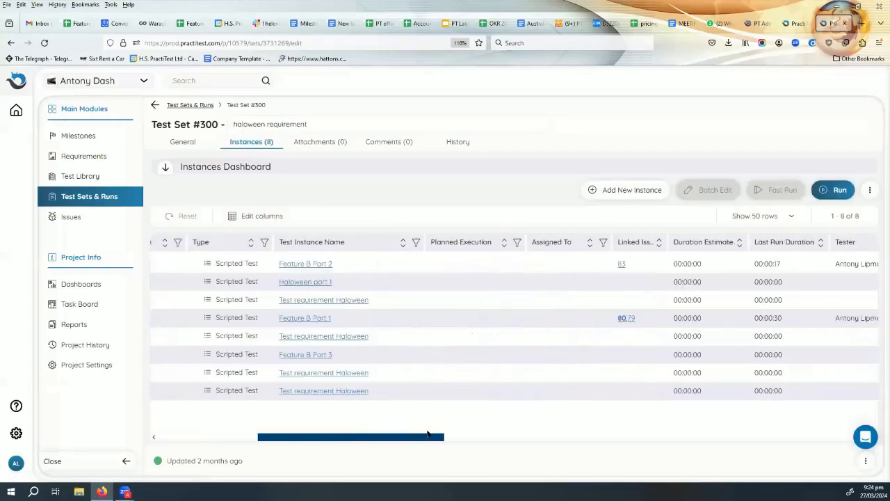
left_click(622, 264)
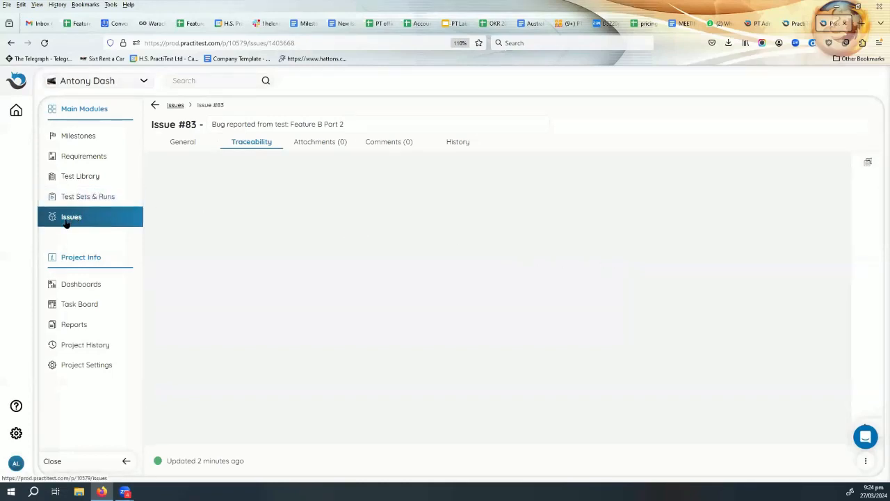
Add a new line 'retested and fixed' to Issue #83's description.
left_click(184, 142)
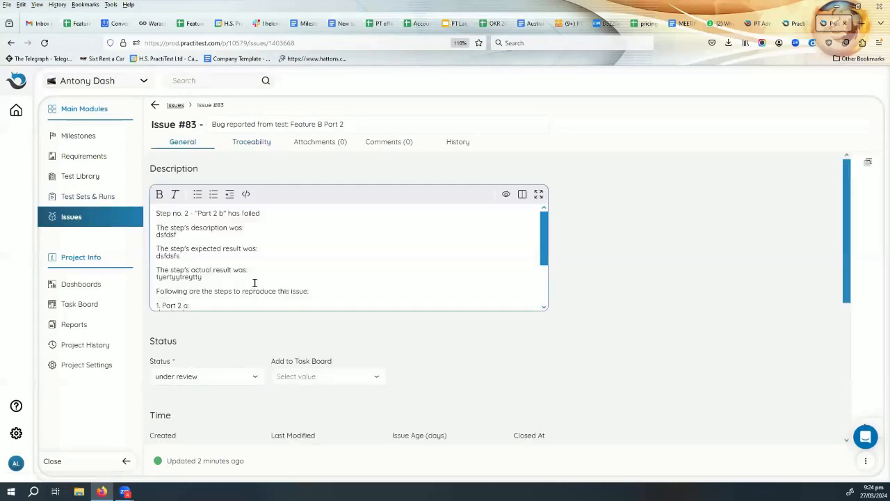
scroll(223, 279, "down", 2)
scroll(243, 276, "up", 2)
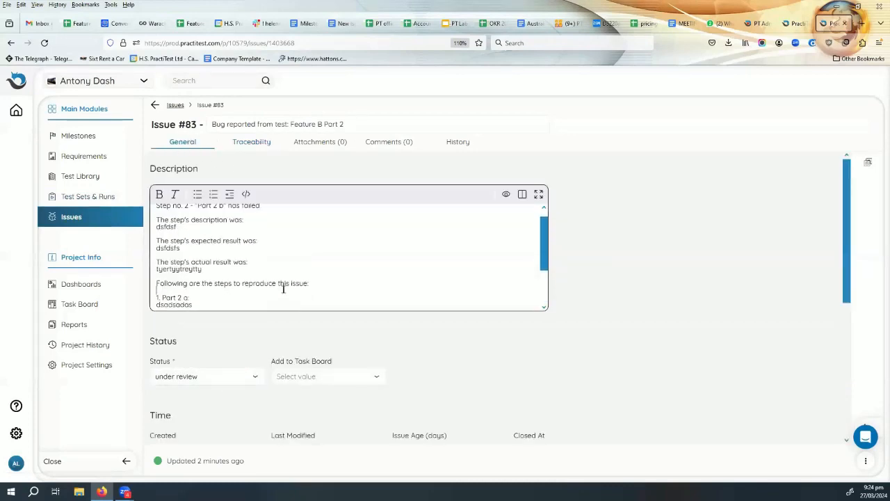
scroll(283, 288, "down", 2)
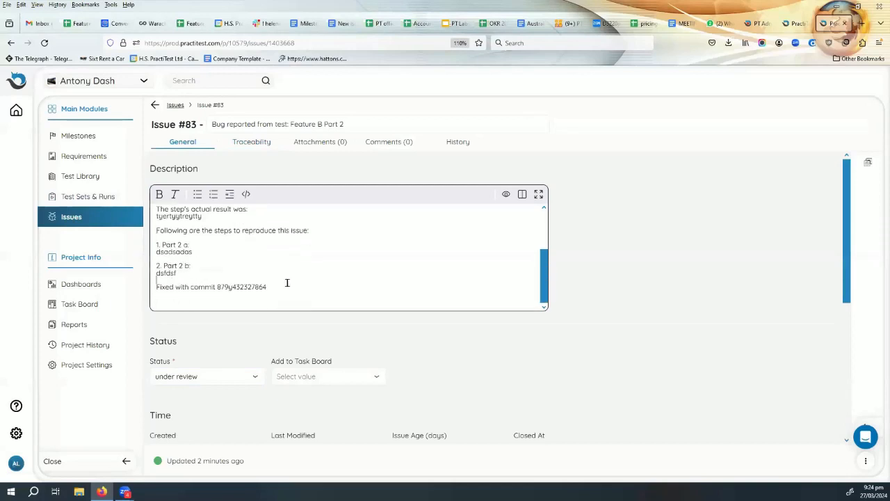
key("Return")
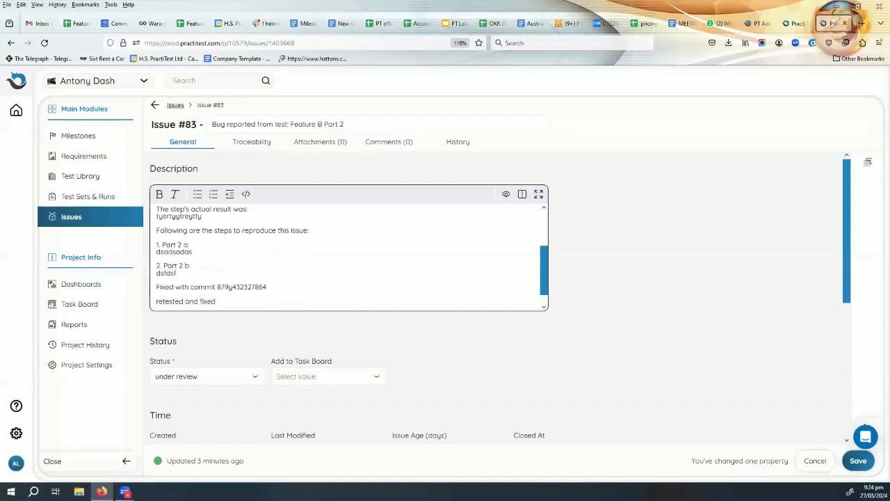
Set Issue #83's status to assigned.
left_click(231, 380)
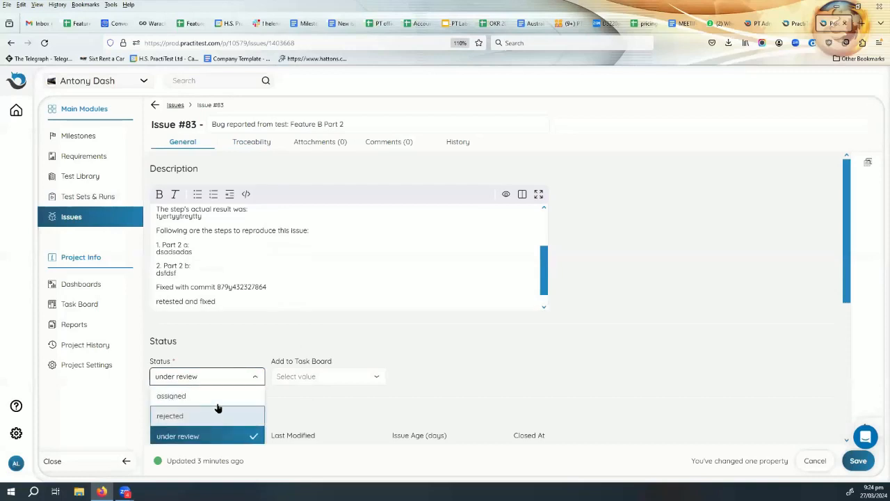
left_click(222, 397)
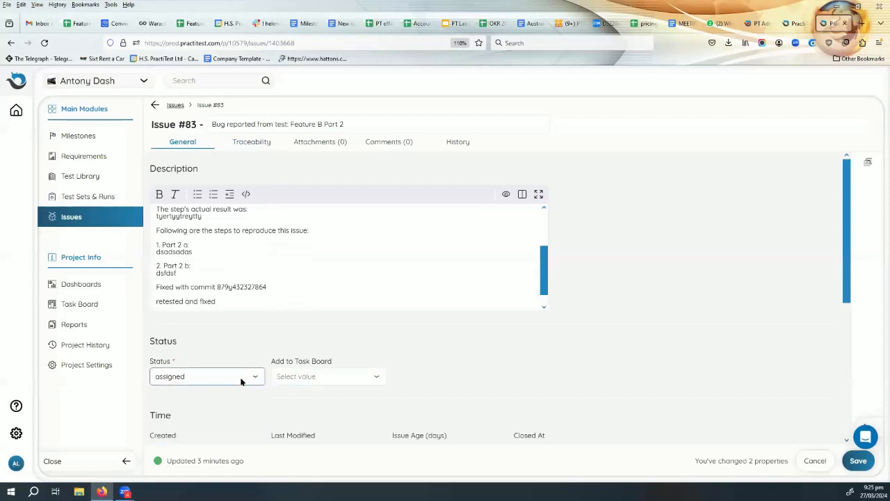
left_click(241, 380)
scroll(223, 403, "down", 3)
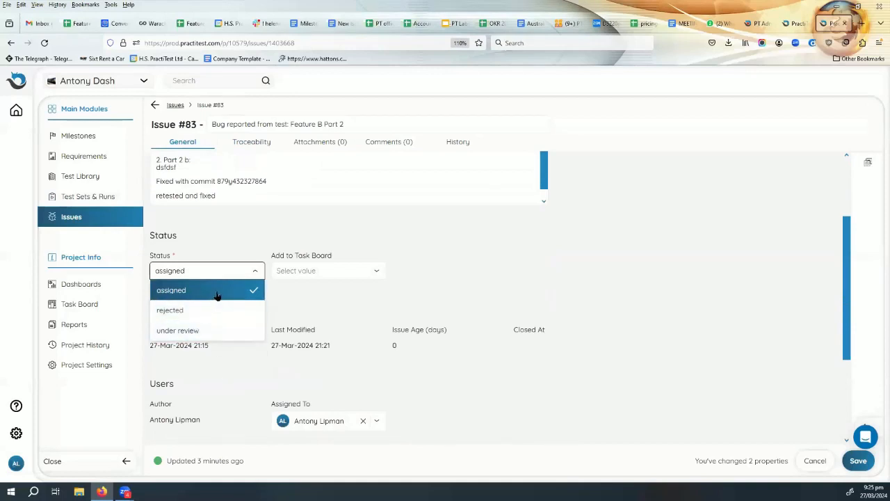
left_click(480, 284)
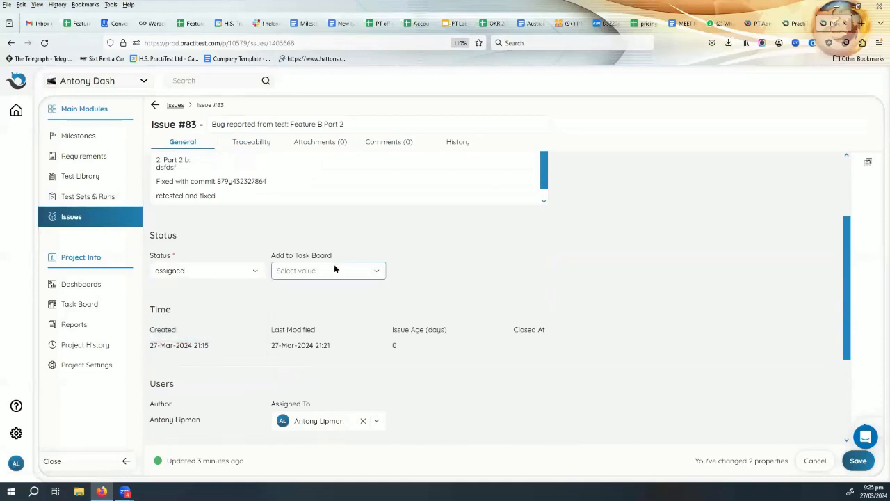
scroll(472, 274, "up", 3)
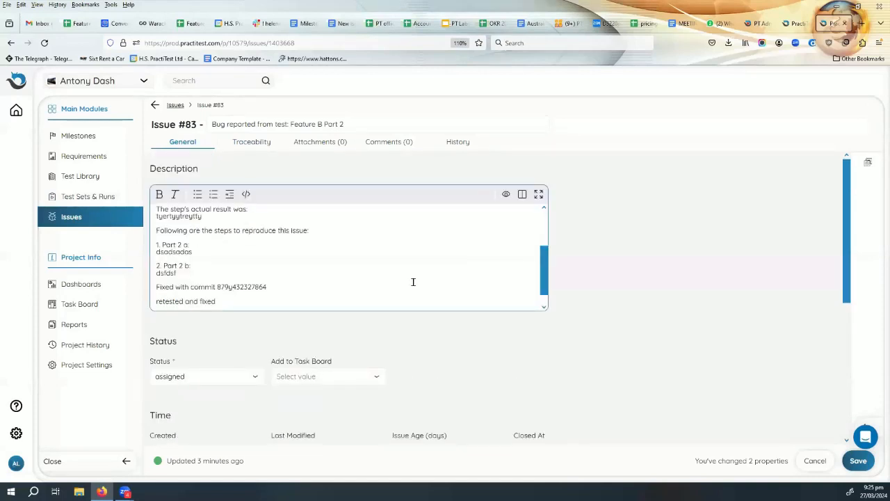
Leave Issue #83 for the Issues list without saving its edits.
left_click(378, 142)
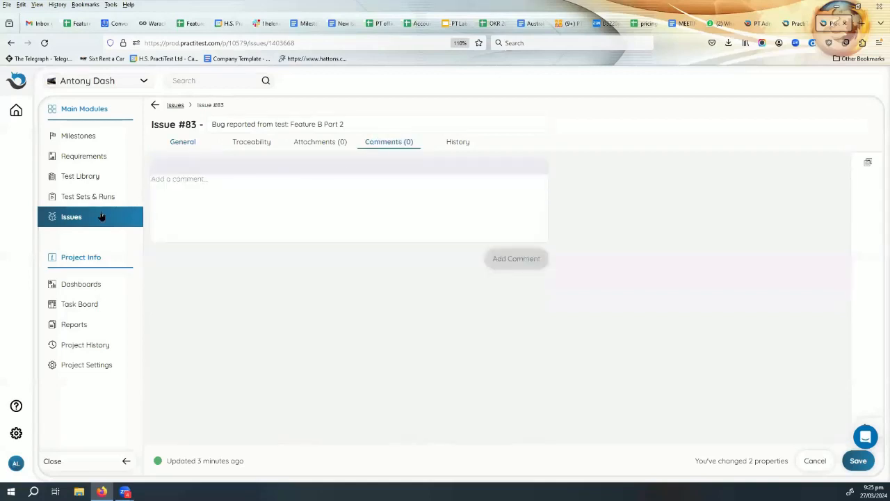
left_click(72, 223)
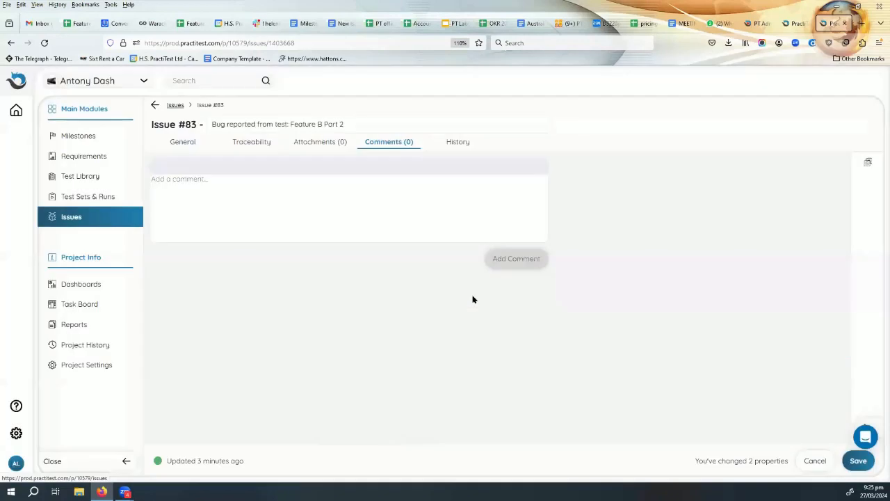
left_click(473, 297)
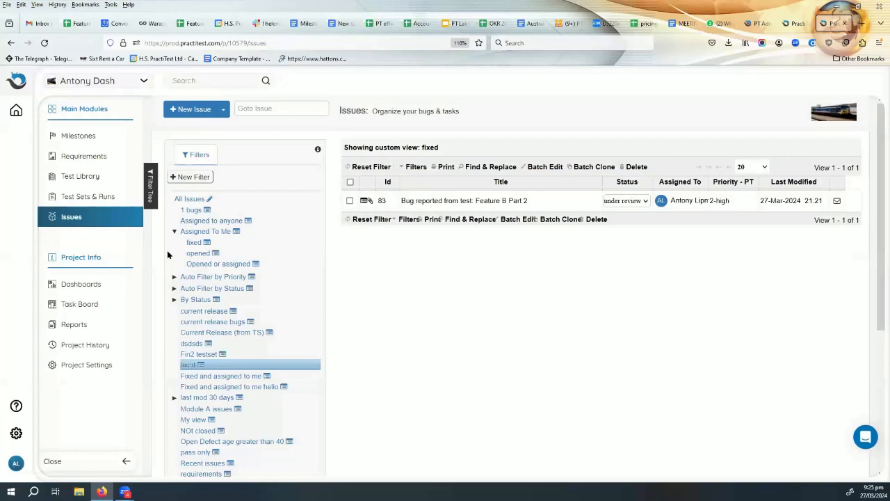
Switch PractiTest to the other account.
left_click(16, 464)
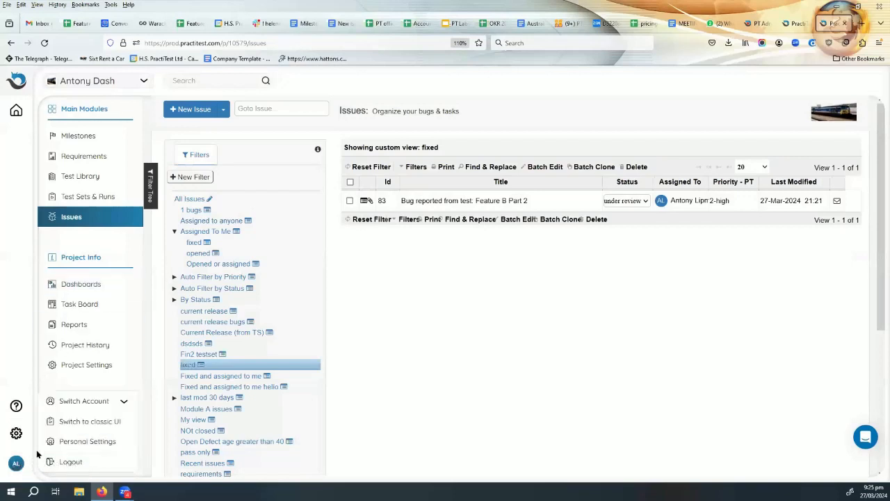
left_click(86, 403)
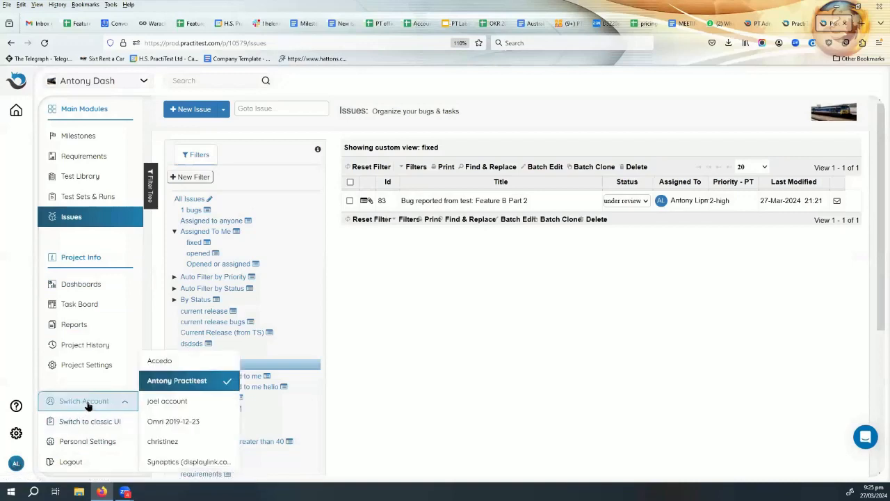
left_click(184, 401)
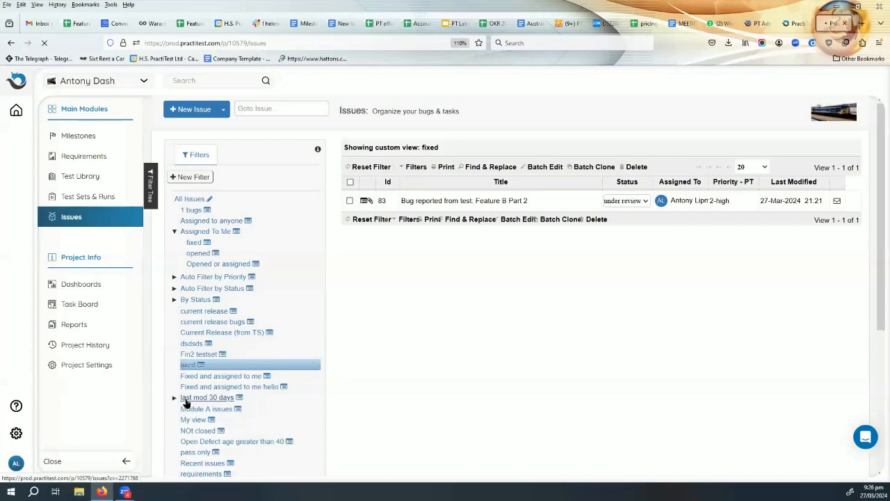
Pick the Jira-linked project, go to its TestSets & runs, and open the Happy days test set.
left_click(126, 81)
scroll(133, 140, "down", 1)
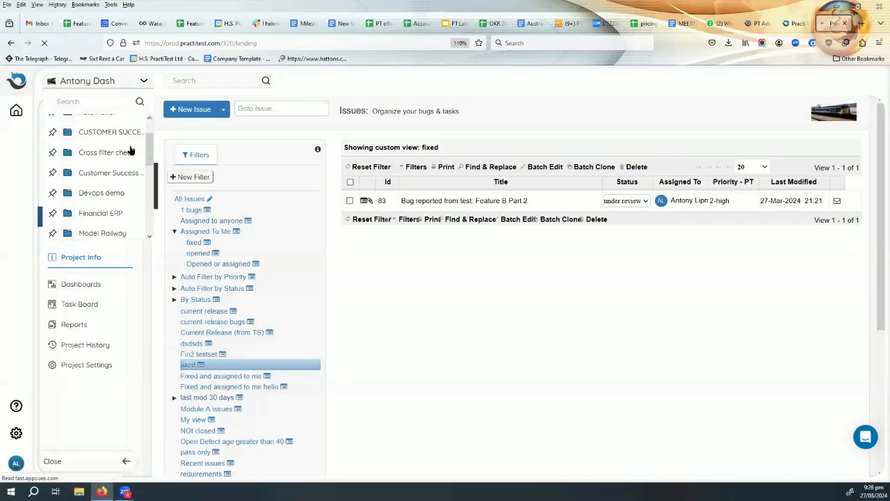
left_click(135, 84)
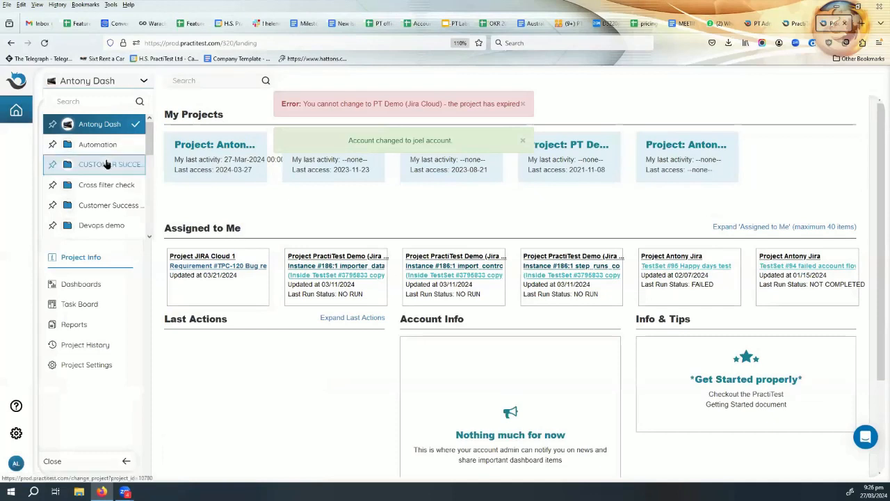
scroll(109, 175, "down", 5)
scroll(106, 182, "up", 5)
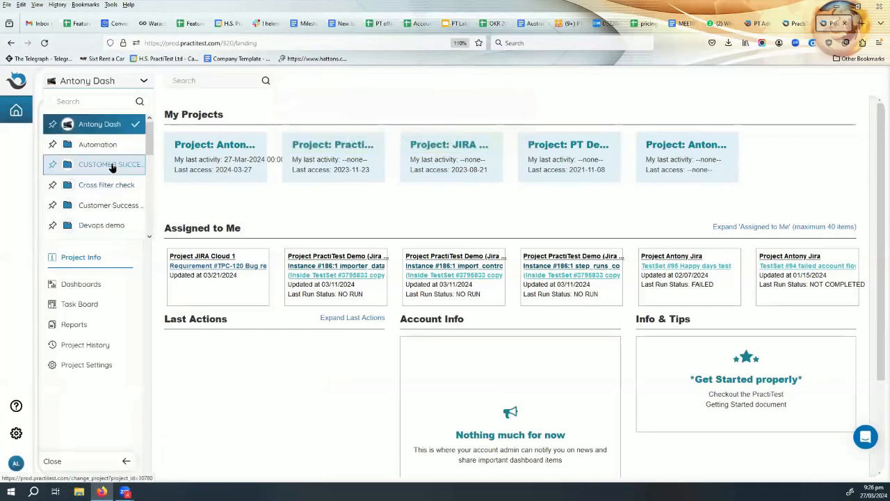
scroll(112, 174, "down", 3)
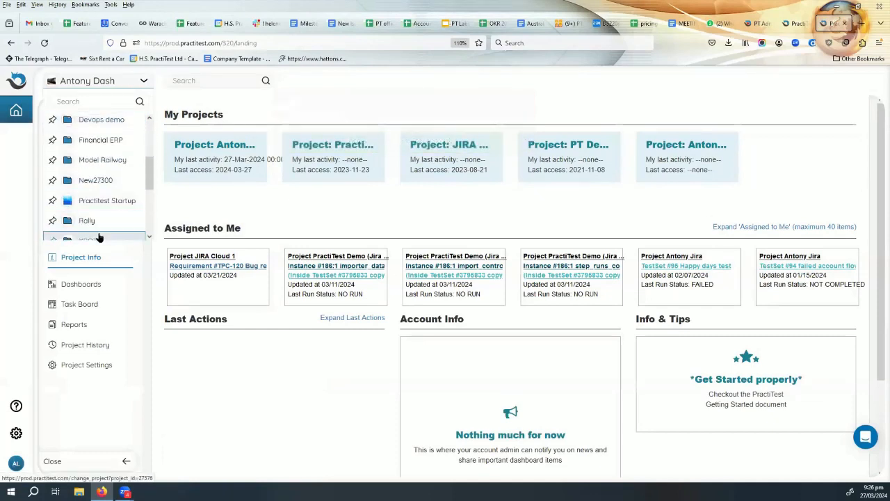
mouse_move(216, 158)
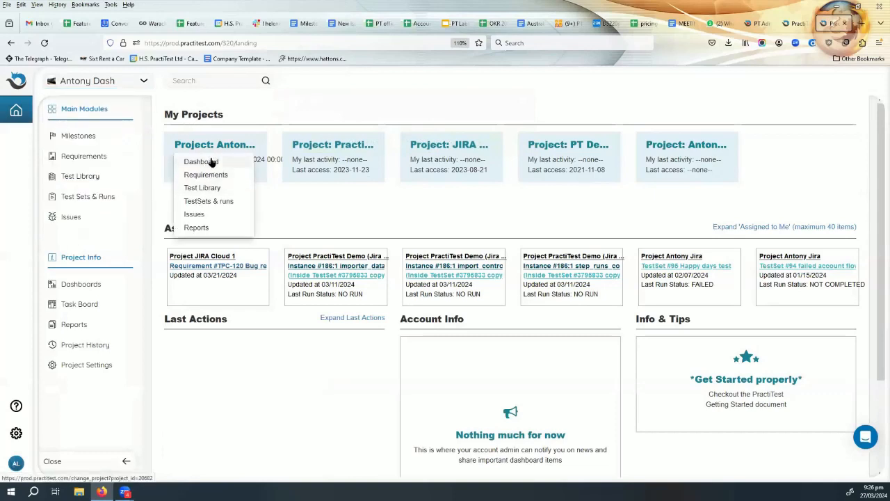
left_click(212, 201)
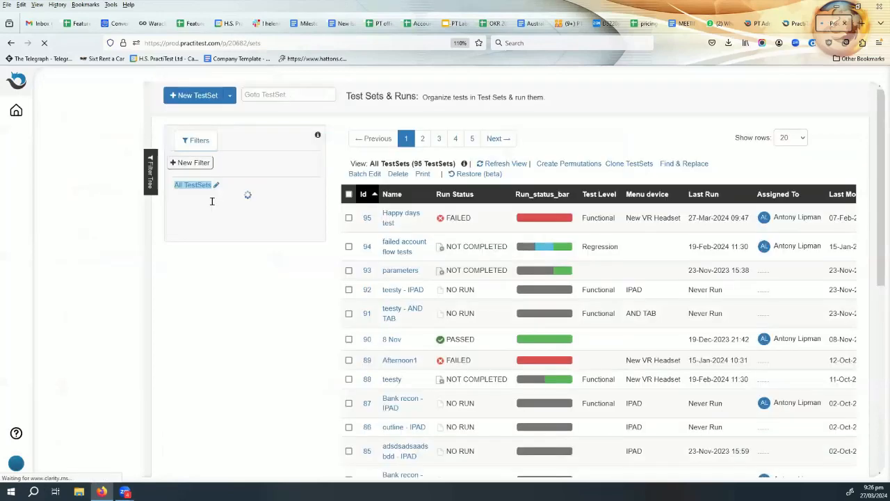
left_click(393, 229)
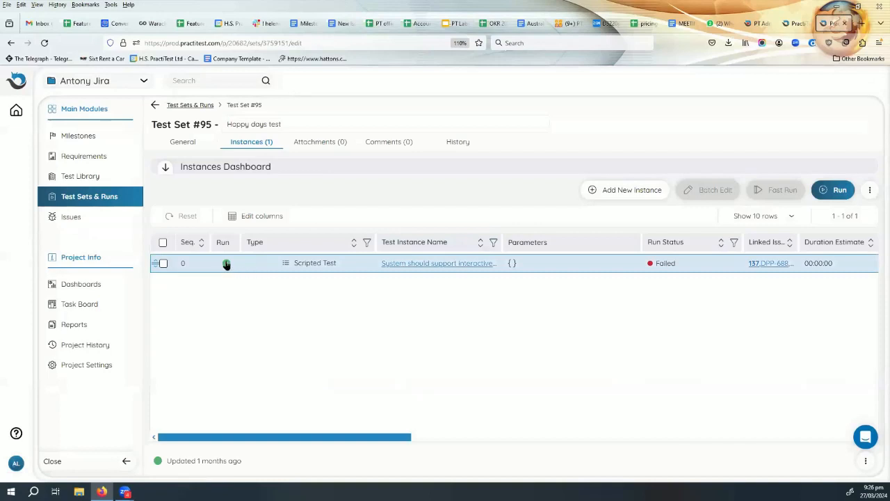
Open the failed Test #209 instance and save it to start a new run.
left_click(226, 264)
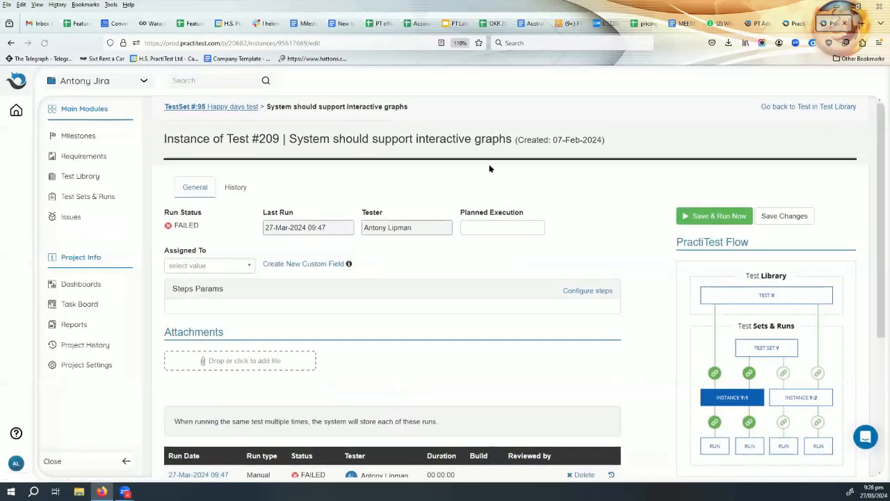
scroll(571, 271, "down", 2)
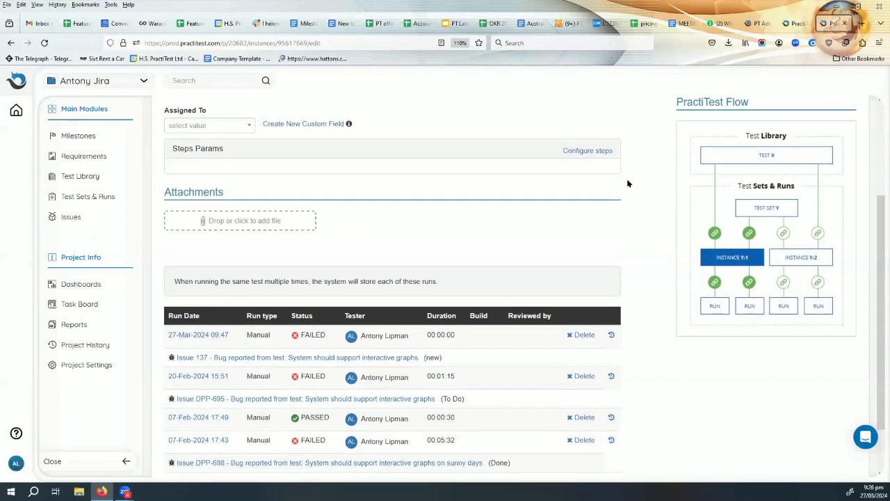
scroll(629, 183, "up", 2)
left_click(703, 167)
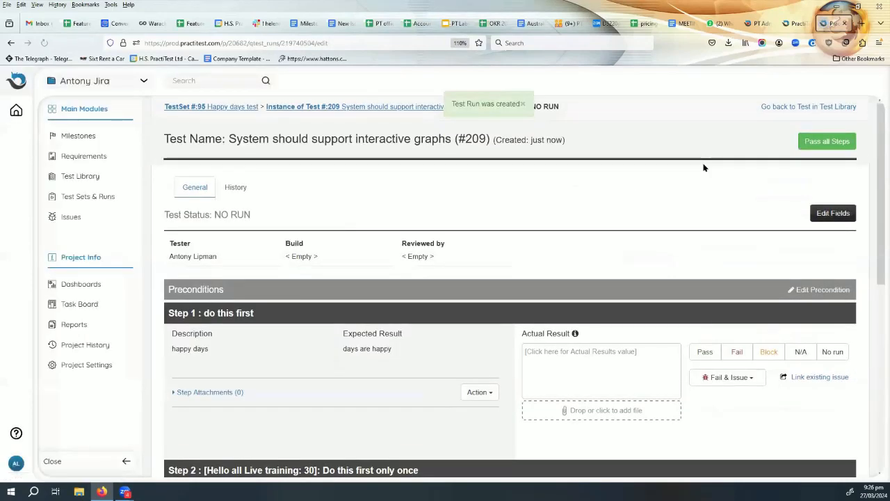
Enter 'they are' as Step 1's actual result and mark the step passed.
left_click(622, 351)
type("they are")
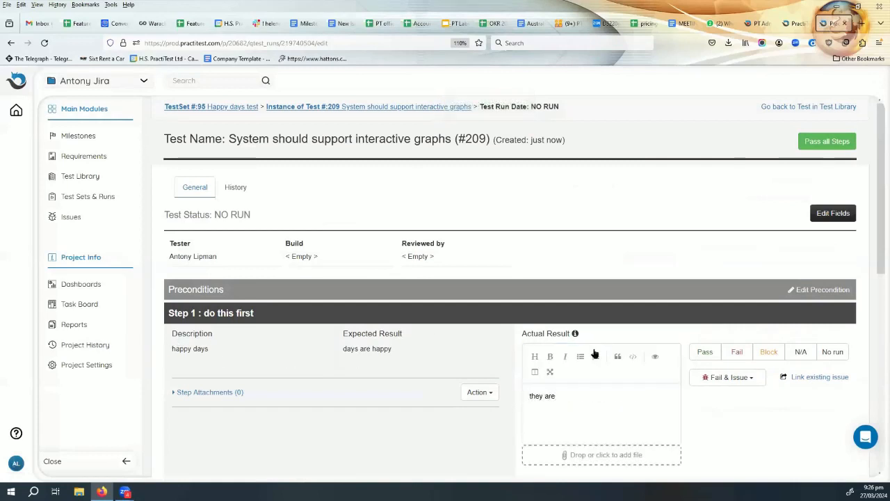
scroll(606, 376, "down", 3)
left_click(705, 257)
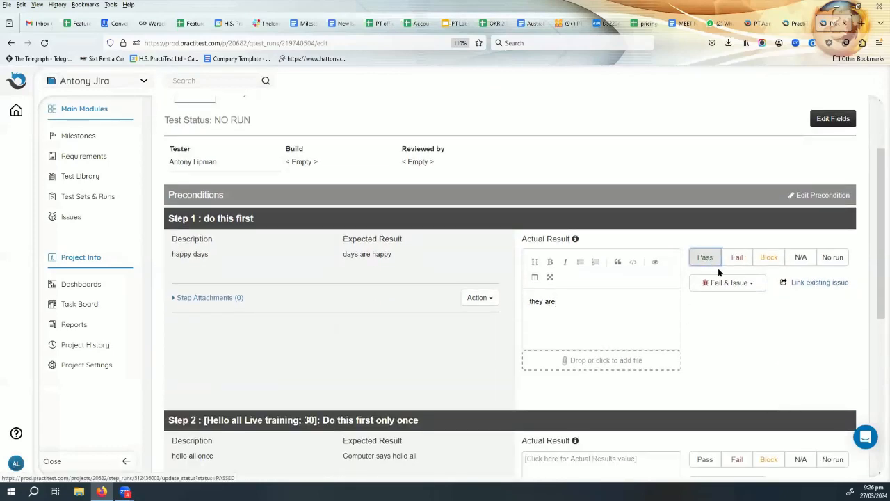
scroll(718, 269, "down", 4)
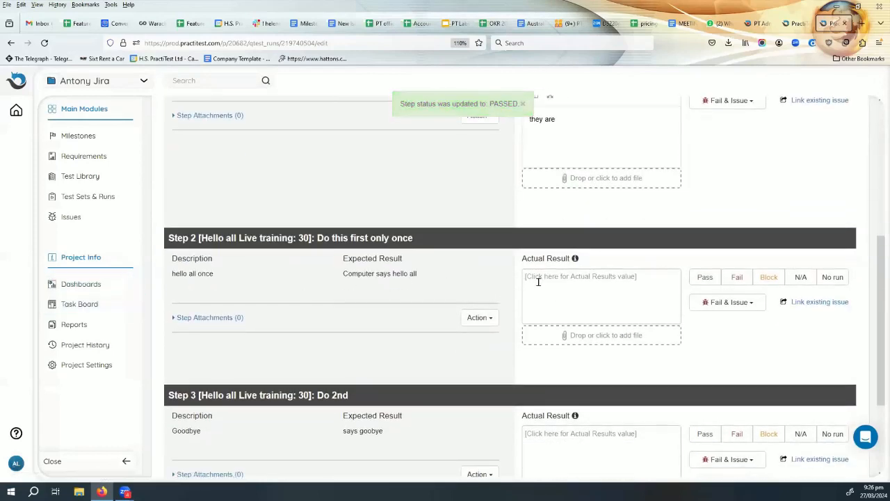
Enter 'it does' as Step 2's actual result and mark the step passed.
left_click(576, 284)
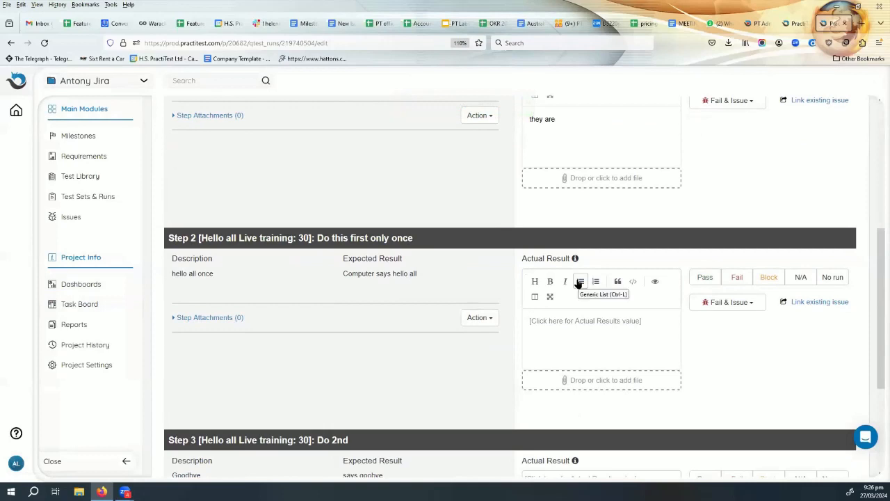
left_click(580, 281)
type("it doe")
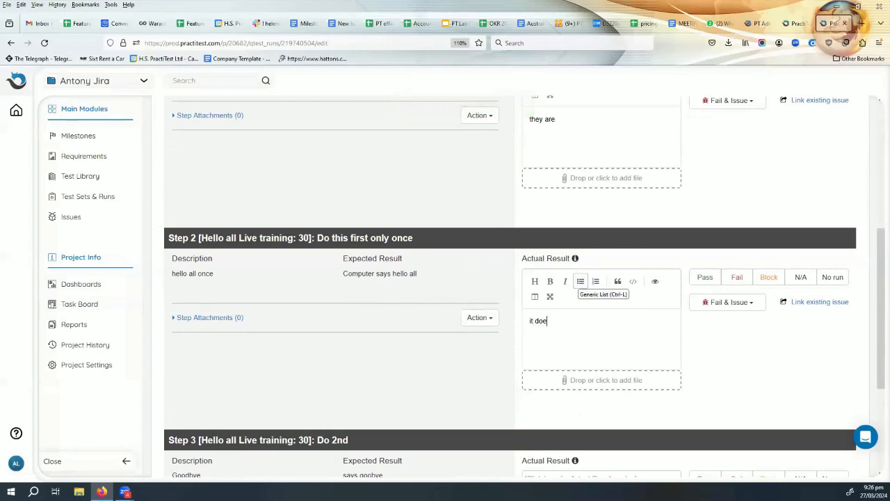
type("s")
scroll(616, 283, "down", 1)
left_click(701, 229)
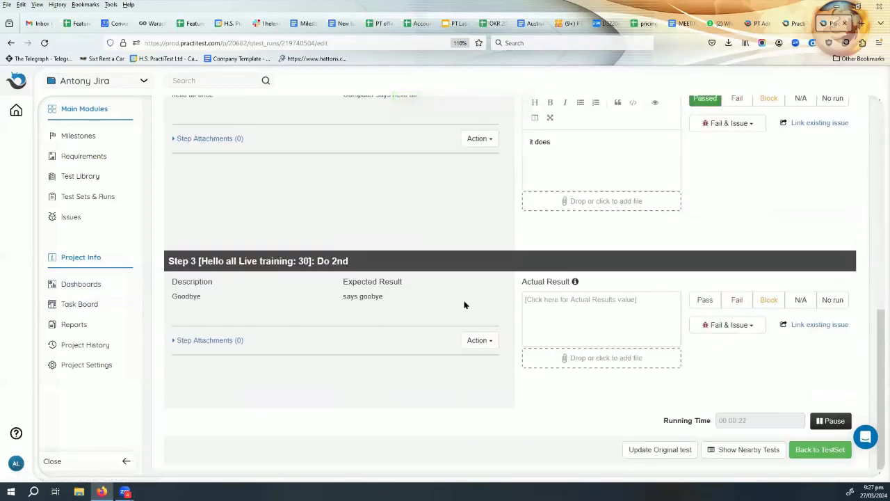
Enter 'it says go away!!' as Step 3's actual result.
left_click(533, 300)
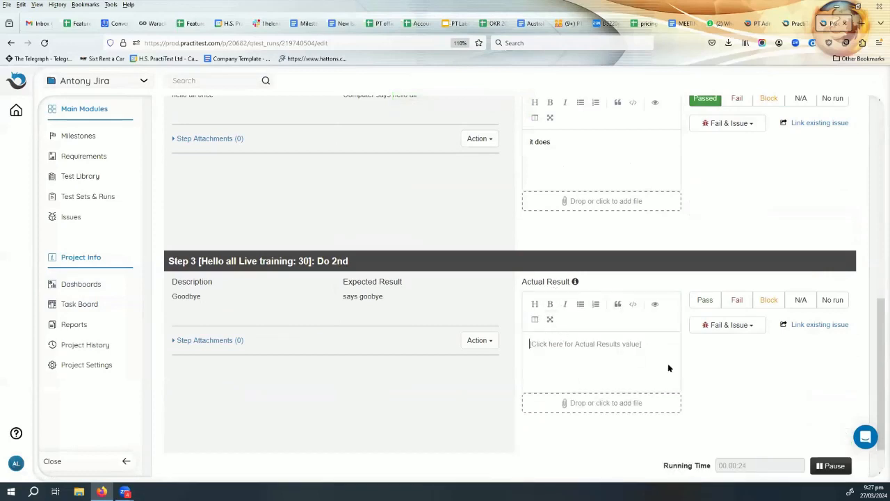
type("it sa")
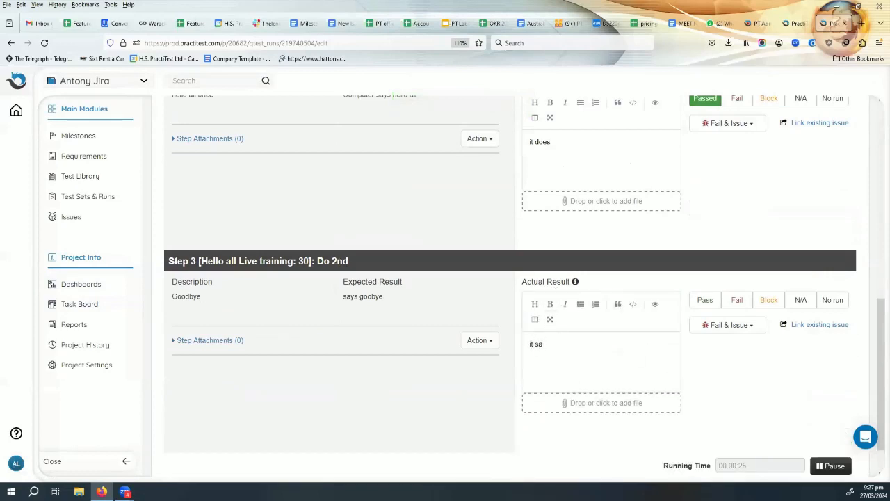
type("ys go away!!")
left_click(731, 324)
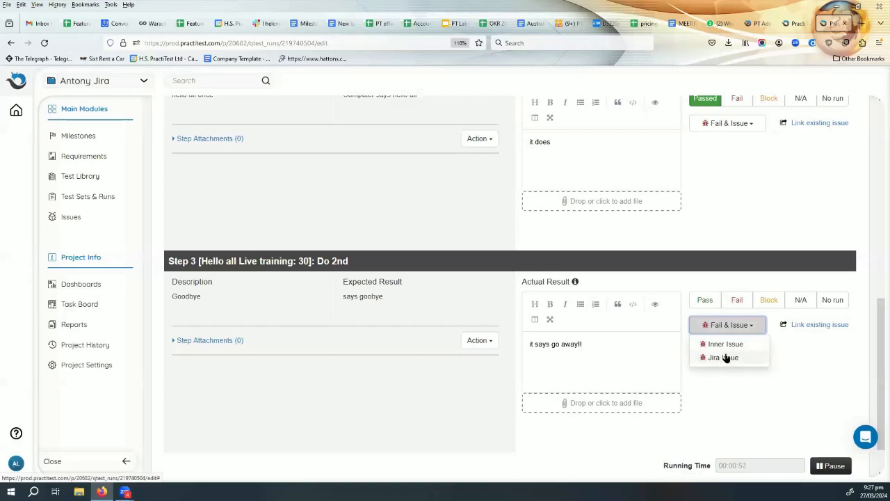
Fail Step 3 with a Jira issue in the Demo Project - Bug project.
left_click(727, 358)
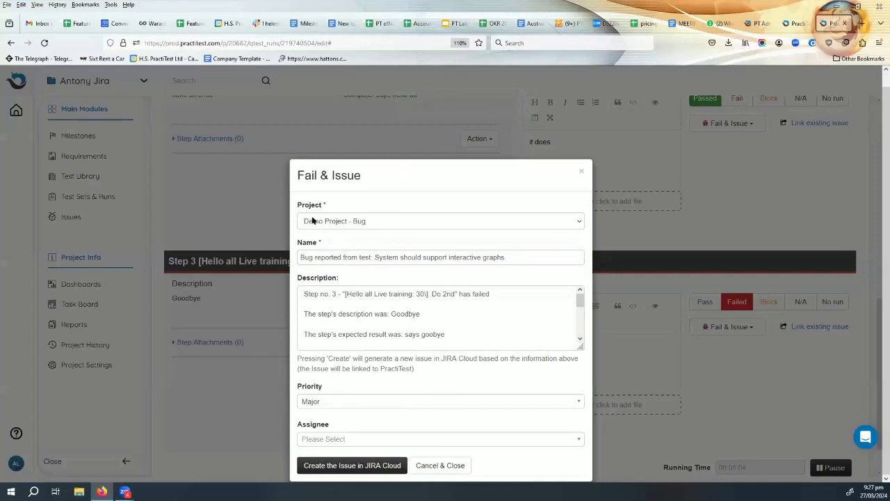
left_click(373, 221)
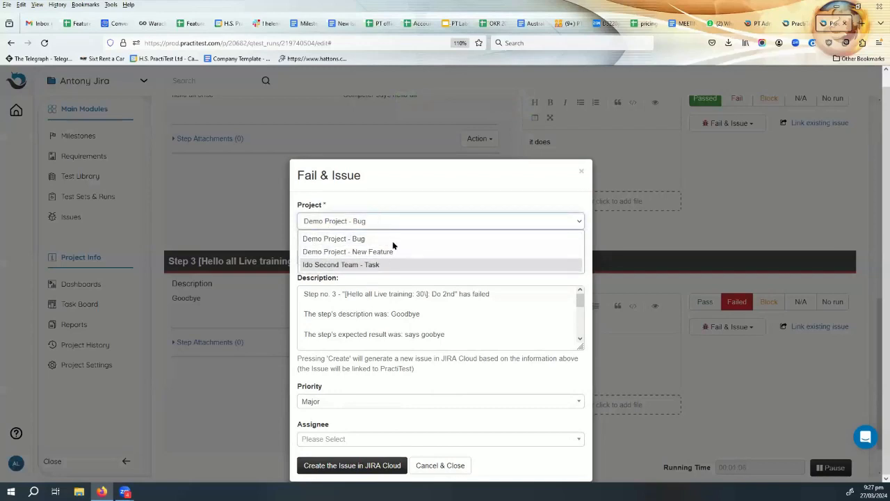
left_click(369, 239)
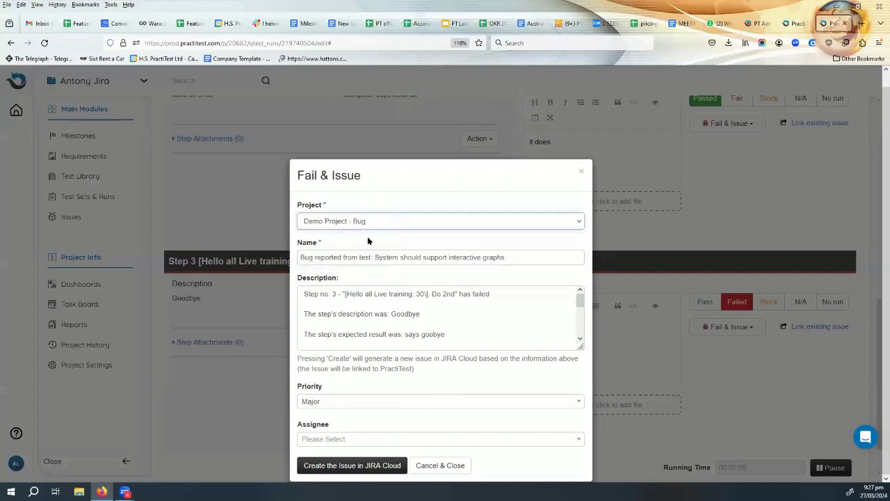
left_click(415, 221)
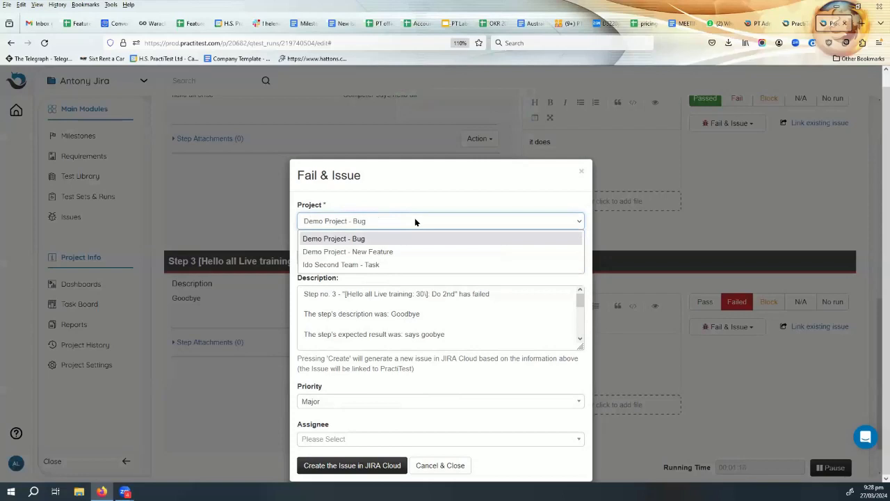
left_click(415, 221)
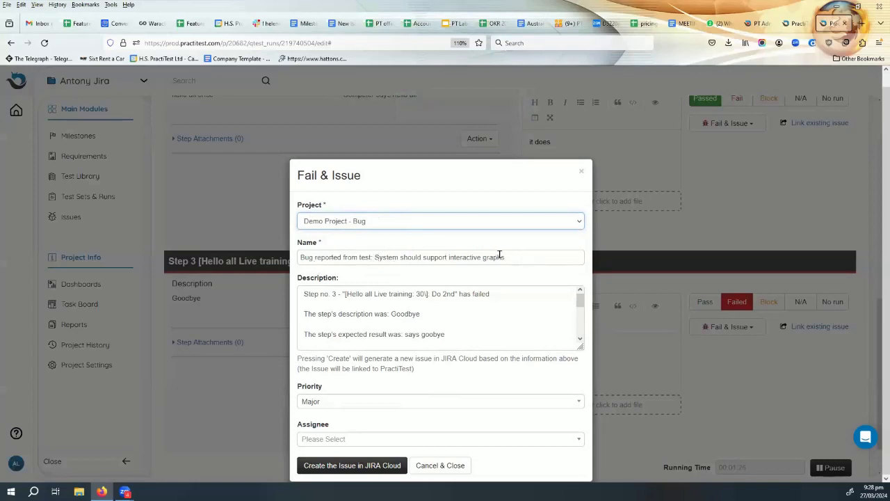
Remove the 'Bug reported from test:' prefix from the issue name and review the description.
left_click_drag(375, 257, 299, 257)
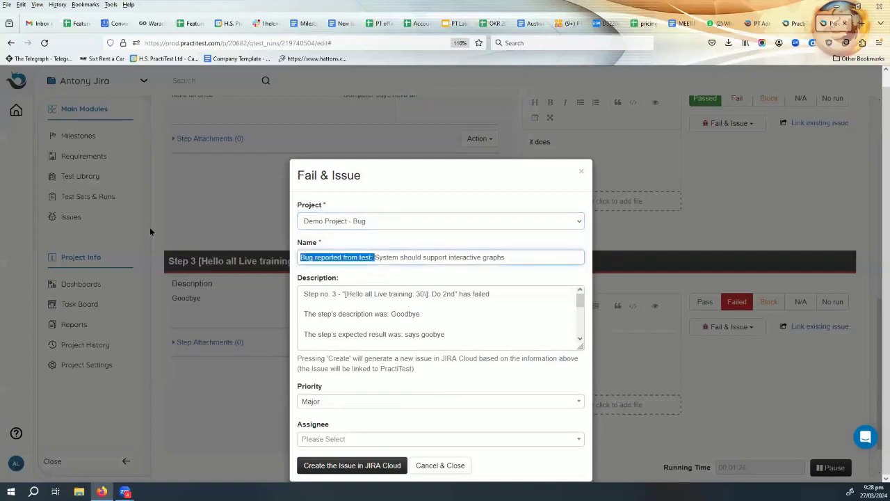
key("BackSpace")
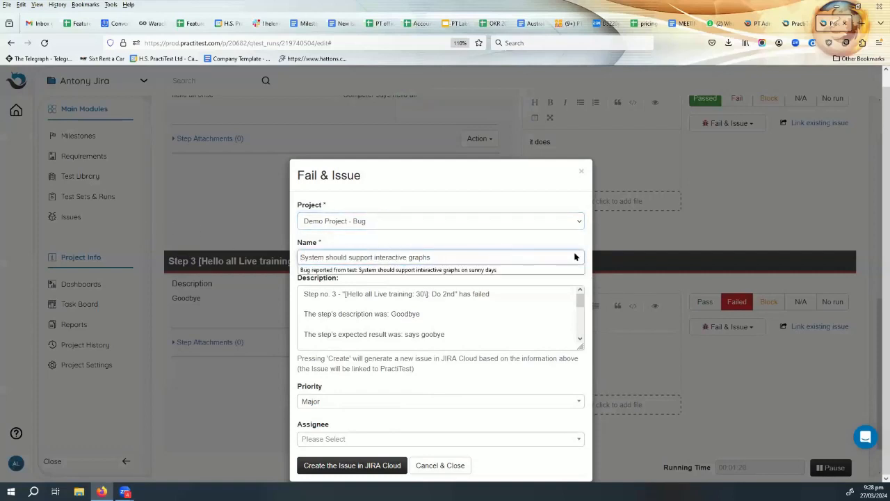
left_click(441, 252)
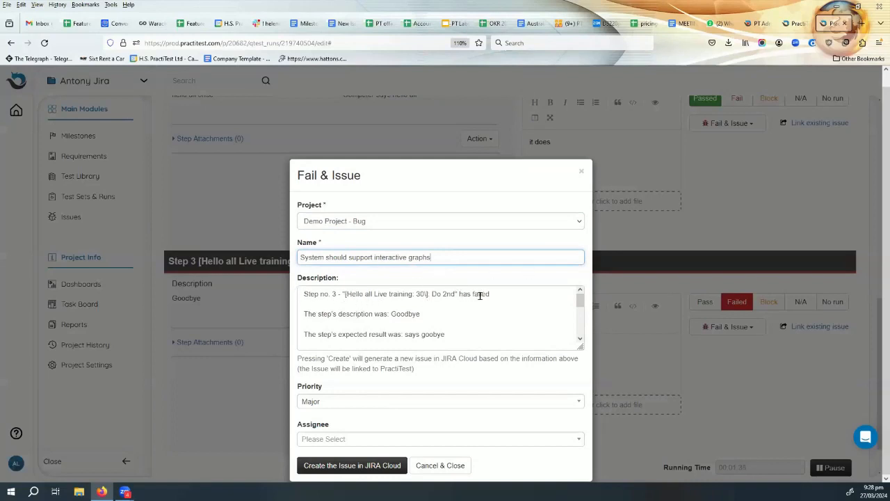
scroll(489, 295, "down", 2)
scroll(387, 296, "down", 3)
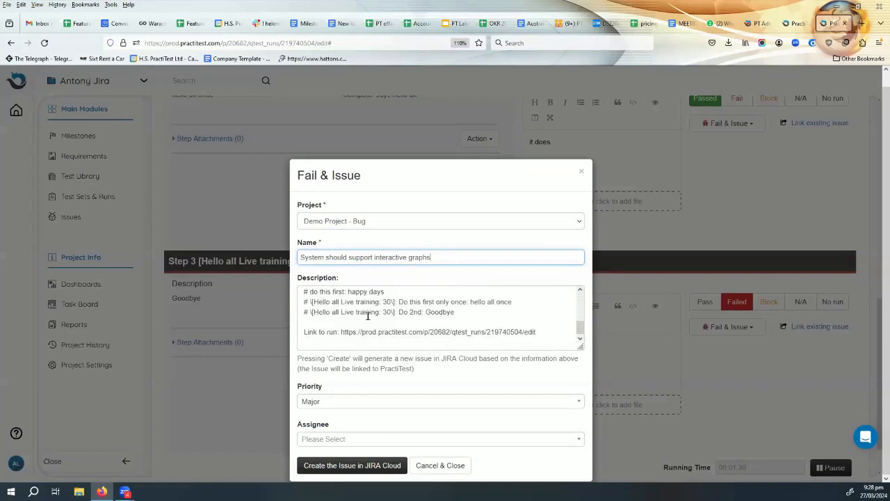
scroll(480, 331, "up", 3)
scroll(494, 332, "down", 3)
Set the bug's priority to Minor and assign it to the current user.
left_click(346, 402)
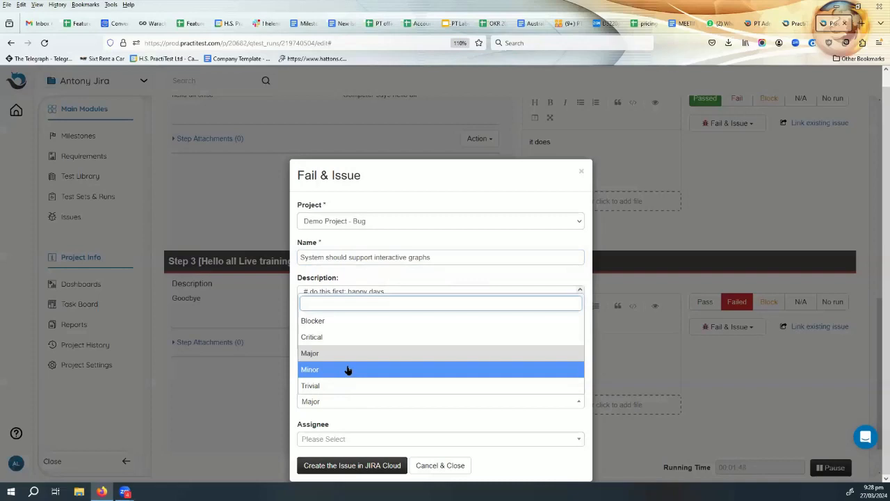
left_click(348, 368)
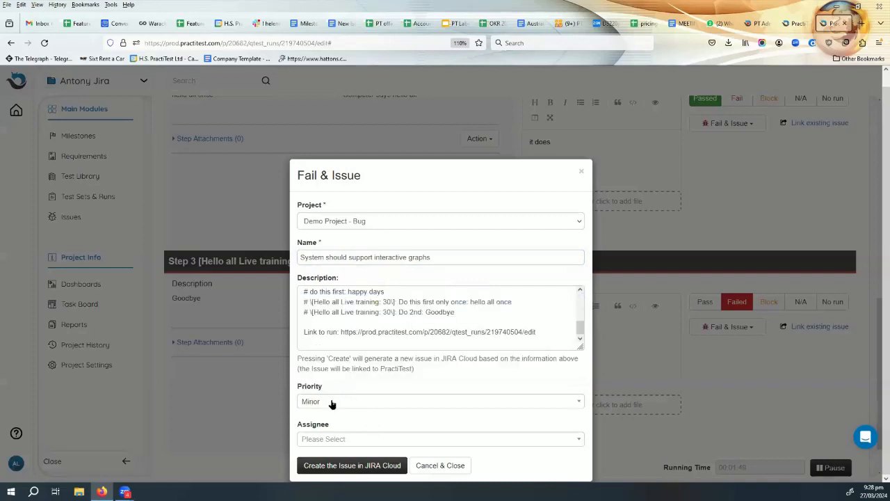
left_click(377, 445)
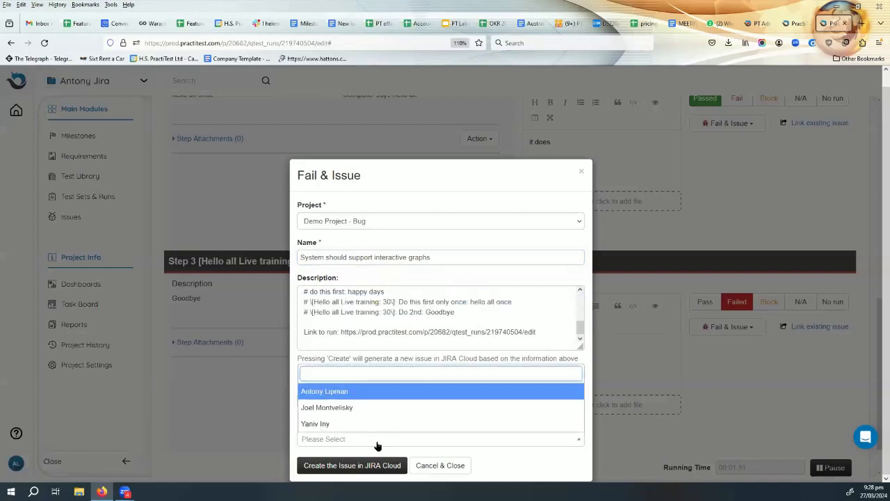
left_click(387, 396)
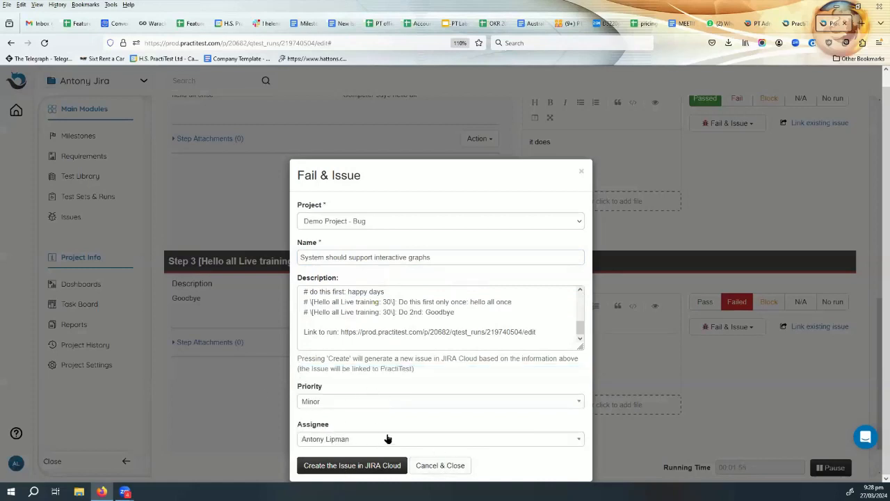
Create the issue in Jira Cloud and follow the link to the new issue.
left_click(353, 466)
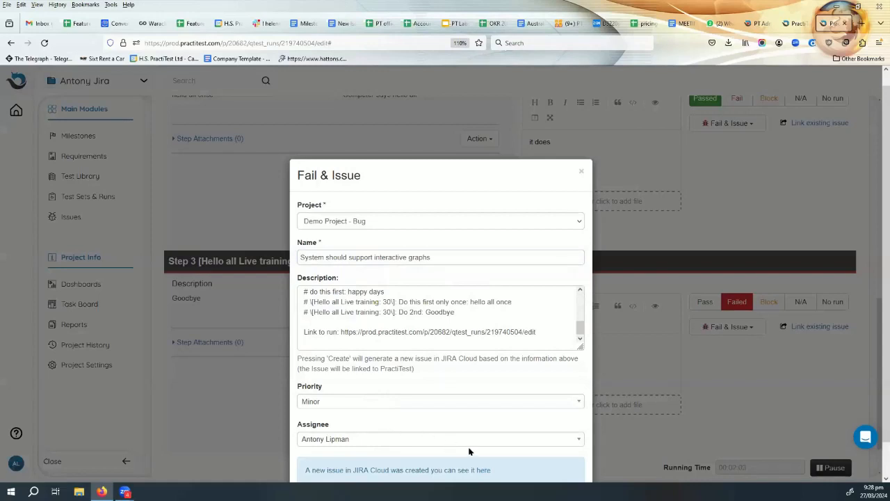
scroll(558, 361, "down", 1)
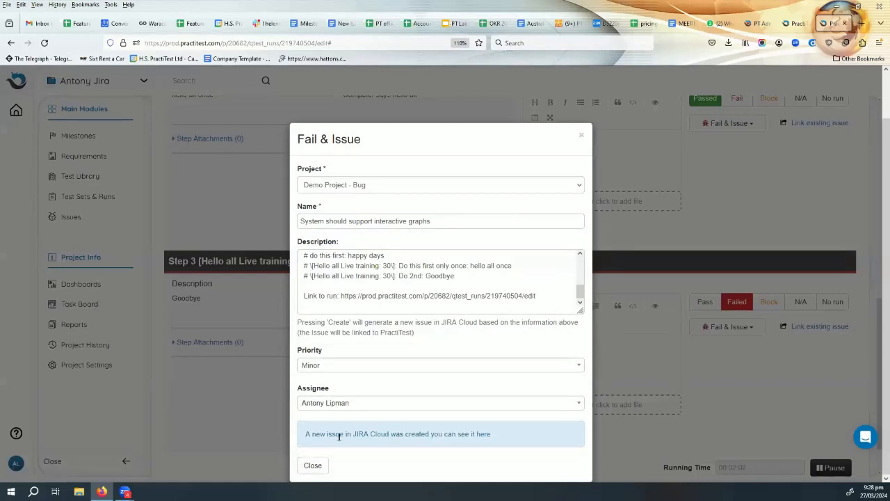
left_click(484, 435)
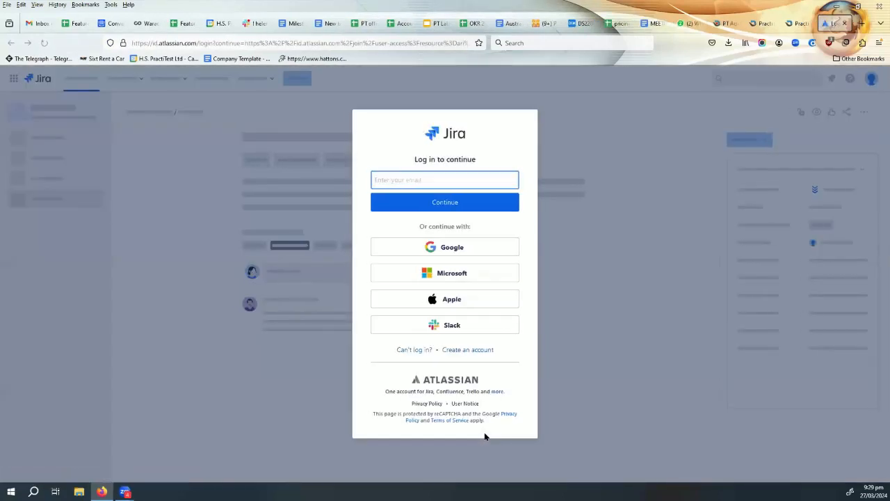
Sign in to Jira with the Google work account and review DPP-697's failed-step, expected and actual lines.
left_click(451, 249)
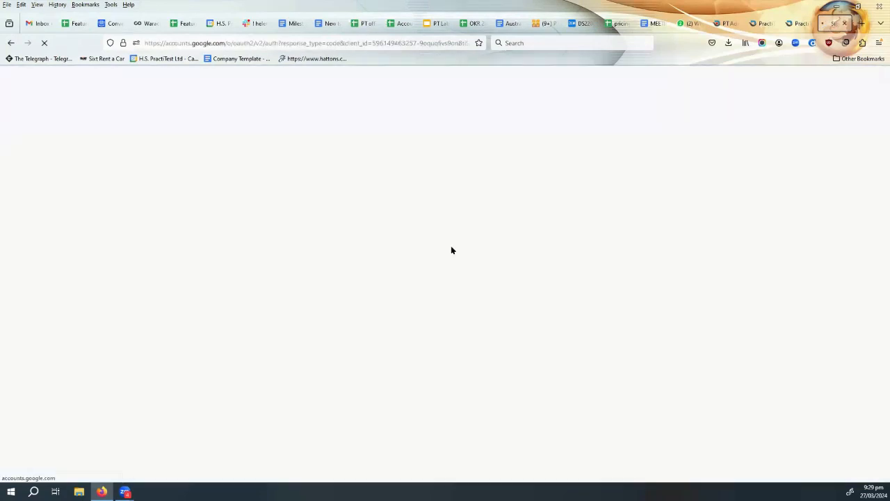
left_click(525, 265)
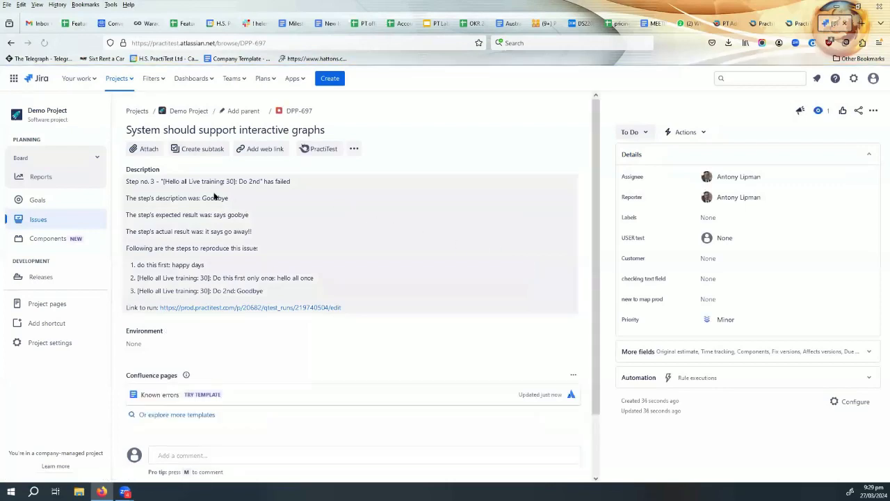
left_click_drag(142, 183, 296, 185)
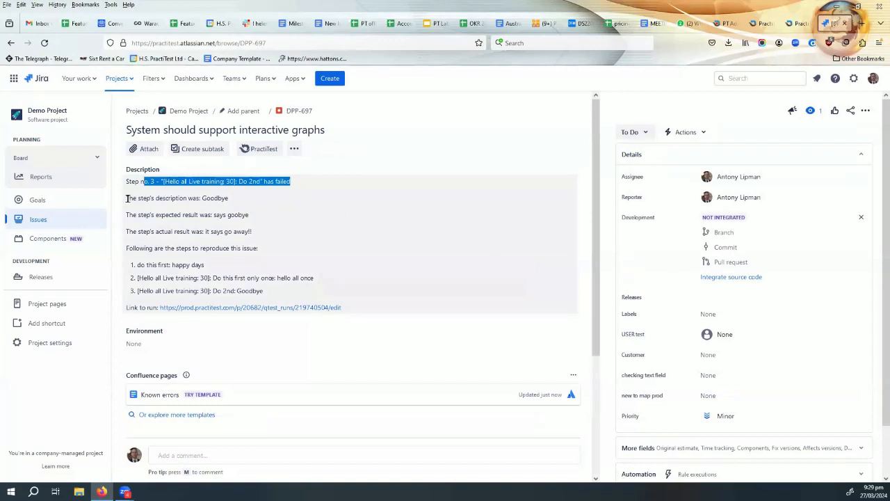
left_click_drag(129, 199, 228, 198)
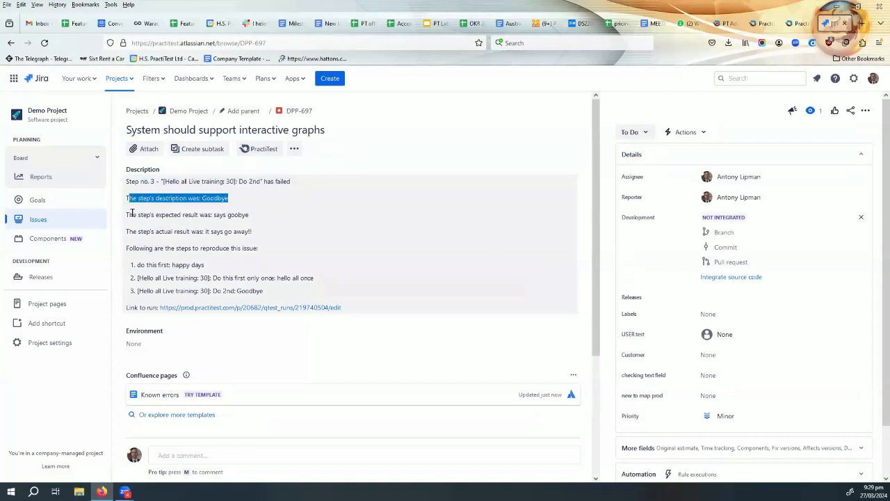
left_click_drag(132, 214, 252, 213)
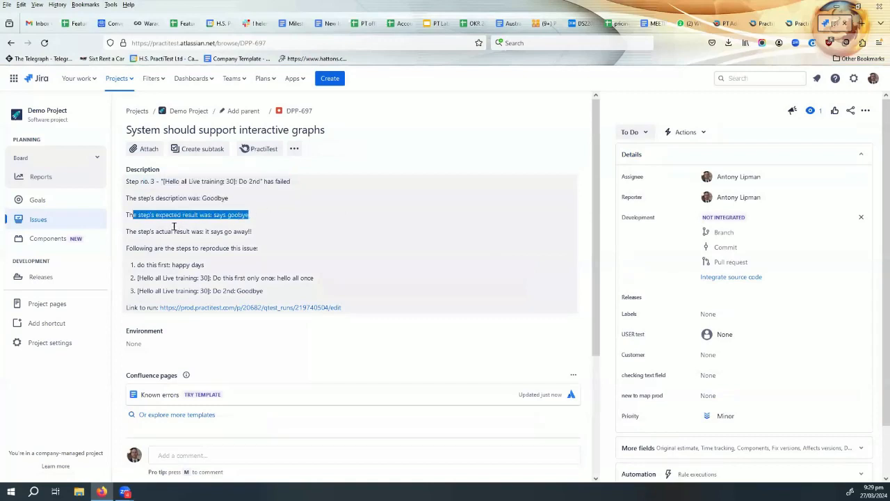
left_click_drag(174, 230, 263, 226)
scroll(362, 222, "down", 1)
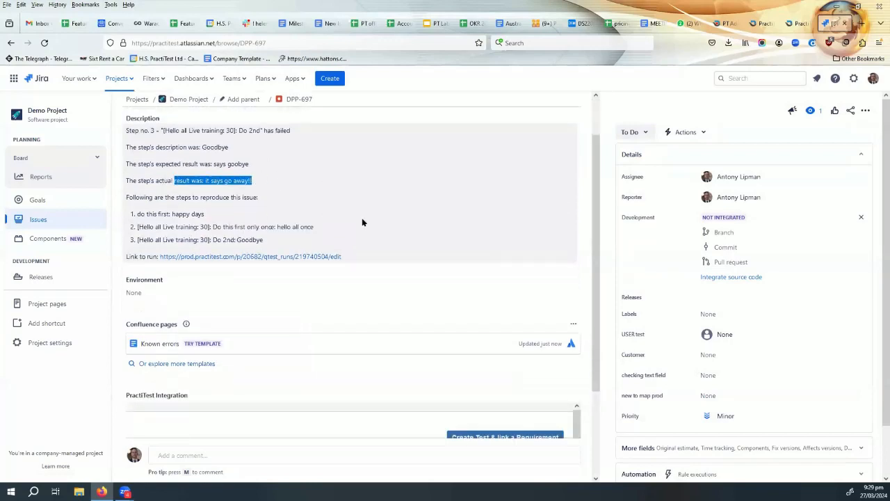
Expand the failed test run under PractiTest Integration on DPP-697 and review its three steps.
scroll(441, 216, "down", 2)
scroll(441, 217, "up", 2)
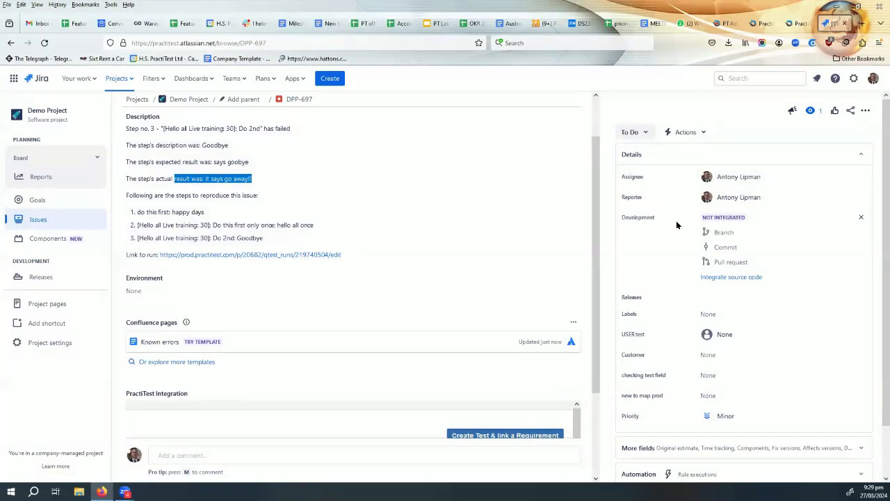
scroll(676, 217, "down", 1)
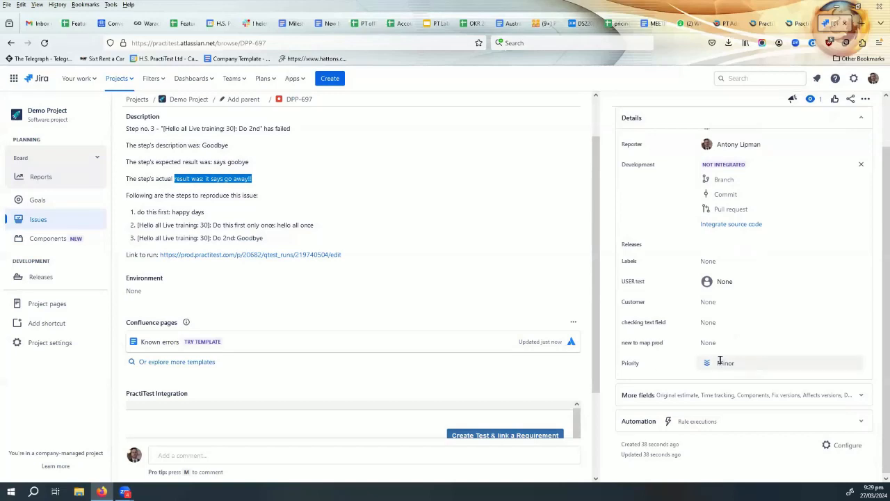
scroll(358, 289, "down", 2)
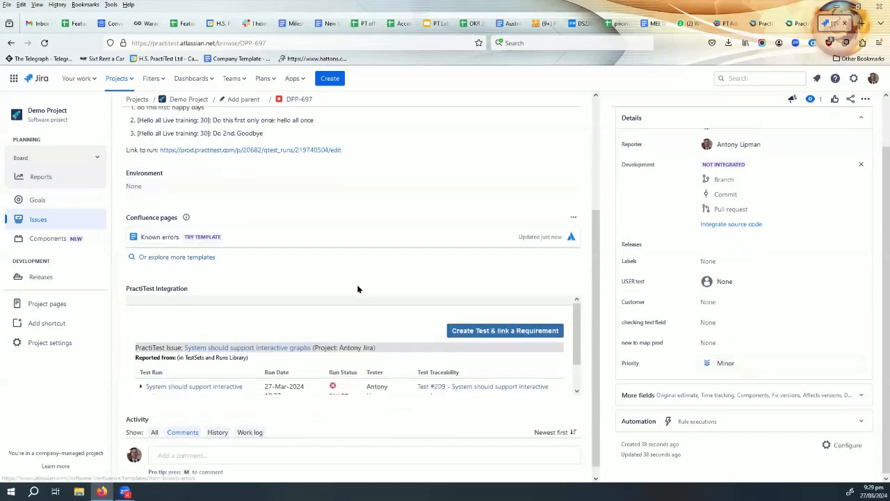
scroll(358, 289, "down", 1)
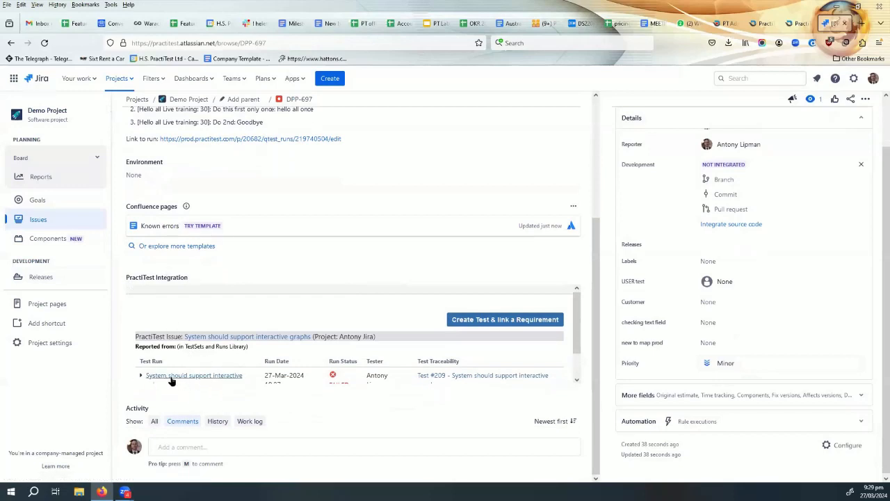
scroll(279, 336, "down", 1)
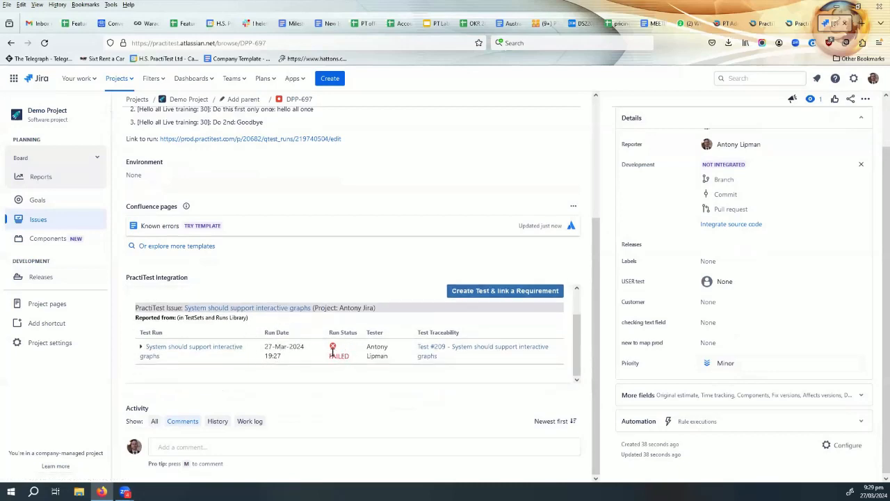
left_click(141, 348)
scroll(150, 352, "down", 1)
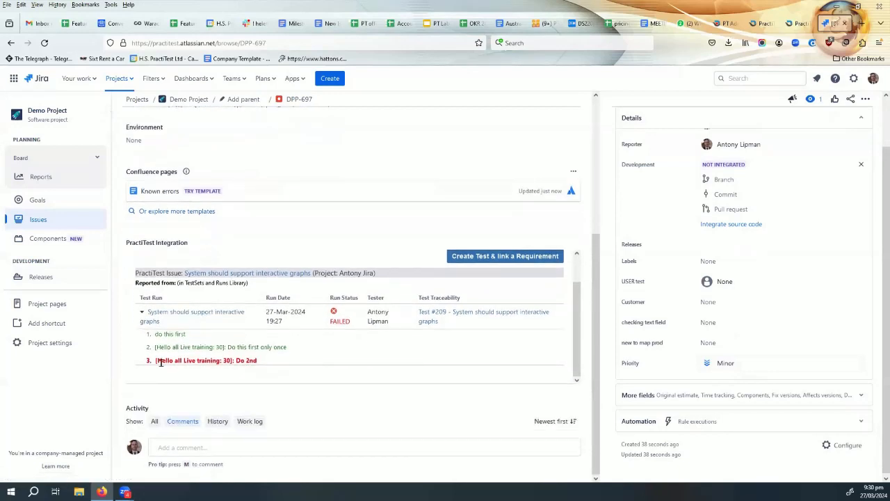
triple_click(225, 360)
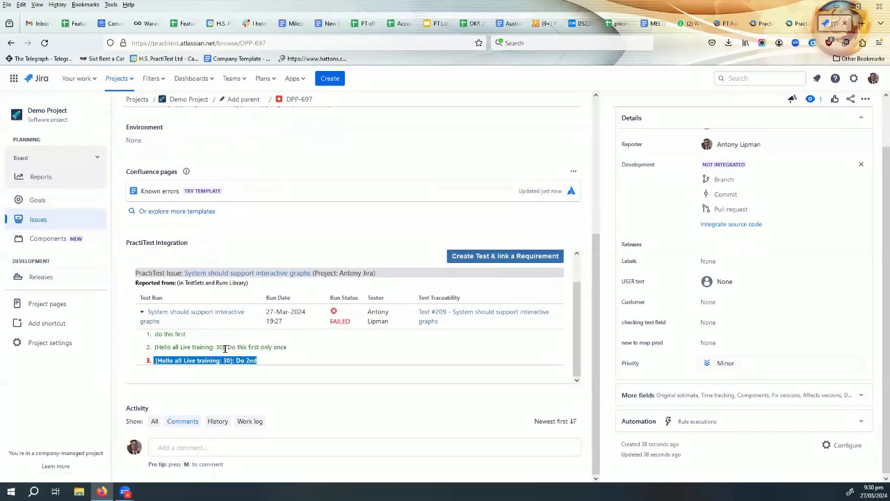
left_click_drag(168, 347, 285, 346)
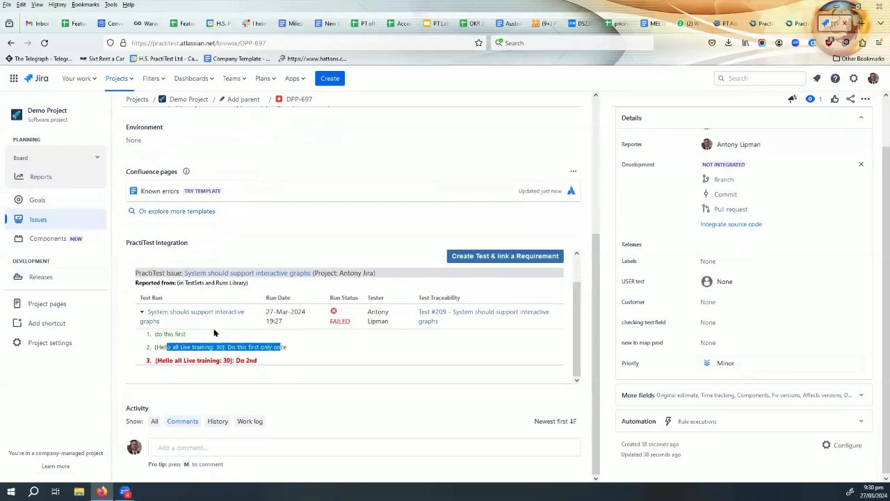
left_click_drag(209, 335, 154, 334)
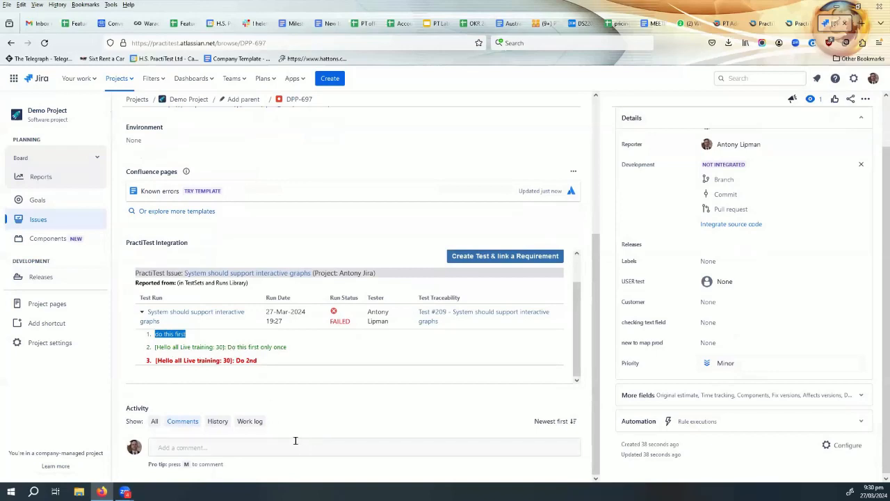
Post the comment 'thanks' on DPP-697 and return to the PractiTest tab.
left_click(237, 447)
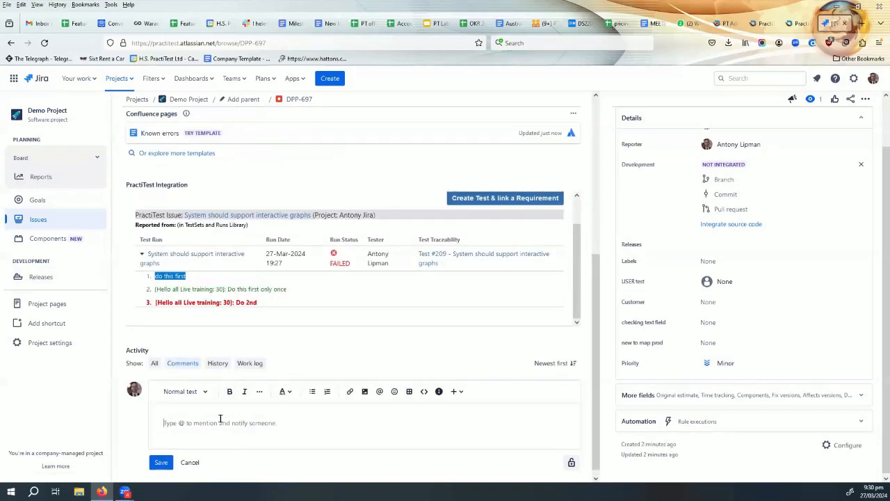
type("thanks")
left_click(160, 462)
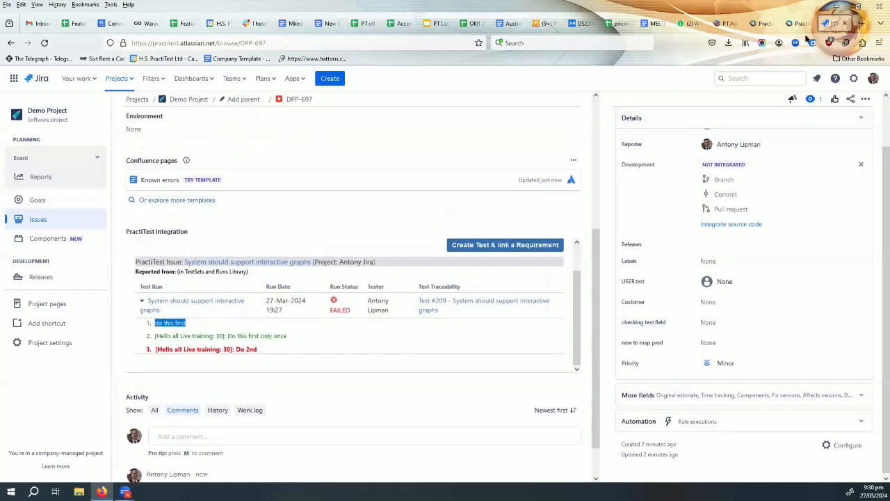
left_click(796, 23)
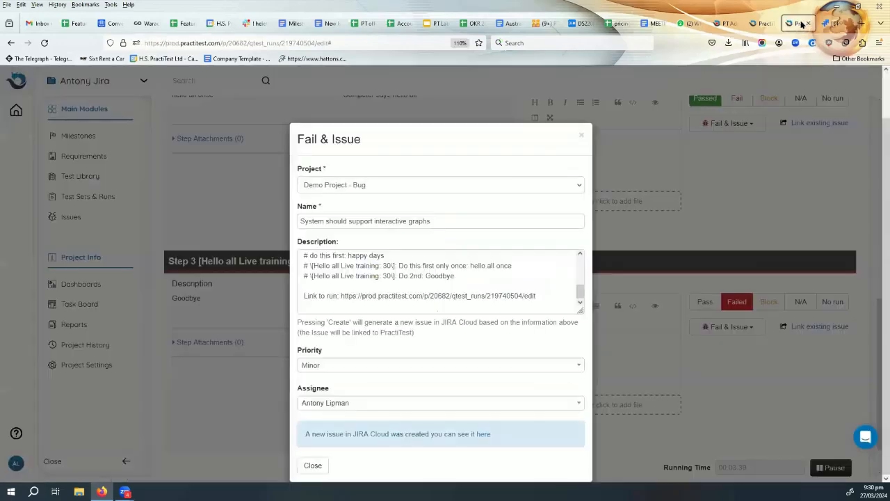
Close the issue dialog, reload the test run, and open the linked DPP-697 issue.
left_click(581, 137)
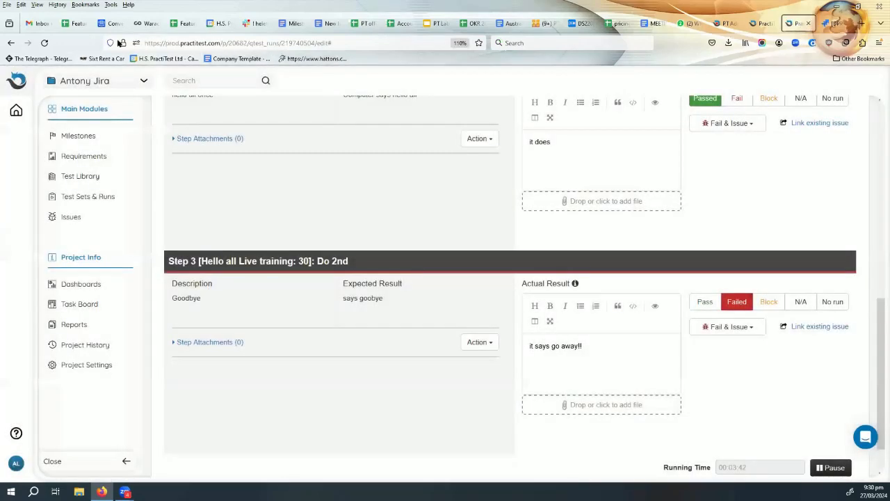
left_click(46, 44)
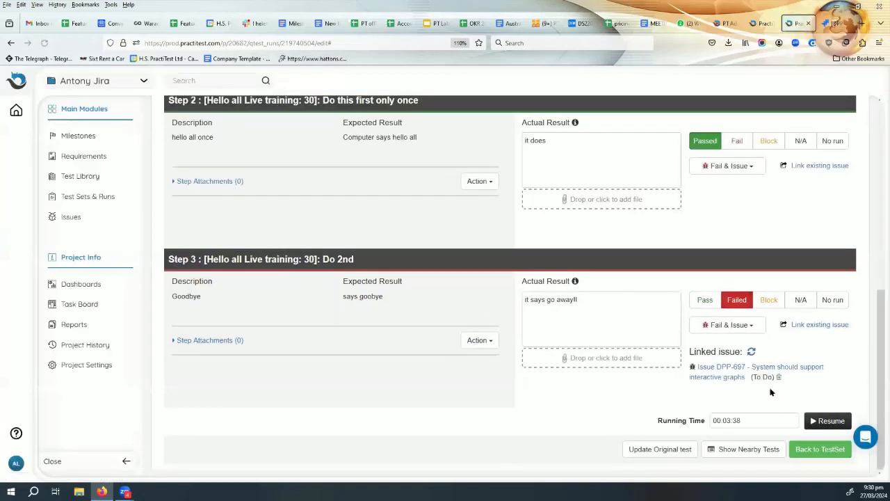
left_click(725, 370)
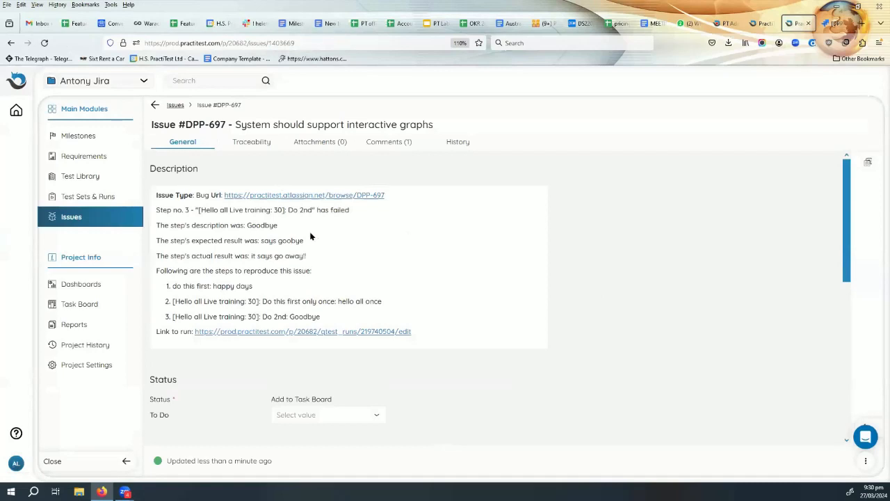
Review DPP-697's synced Assignee, Reporter and Priority JIRA (Minor) values, then go to Issue #83.
scroll(200, 217, "down", 1)
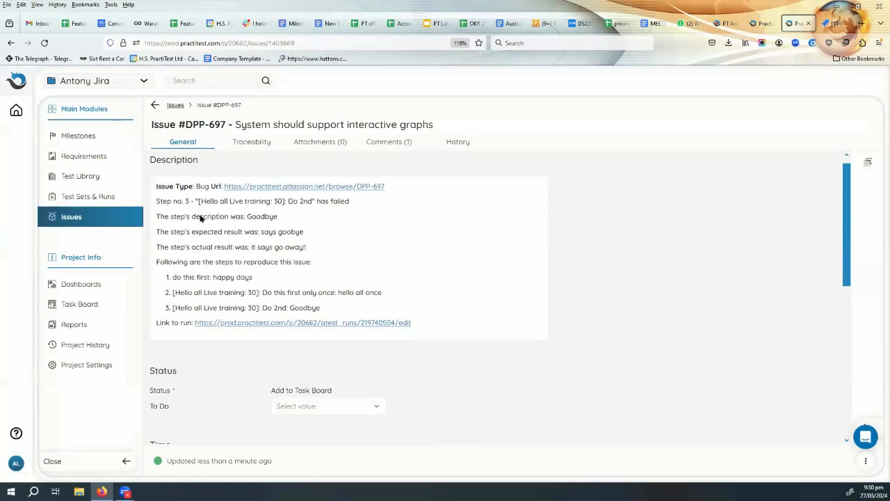
scroll(200, 218, "down", 3)
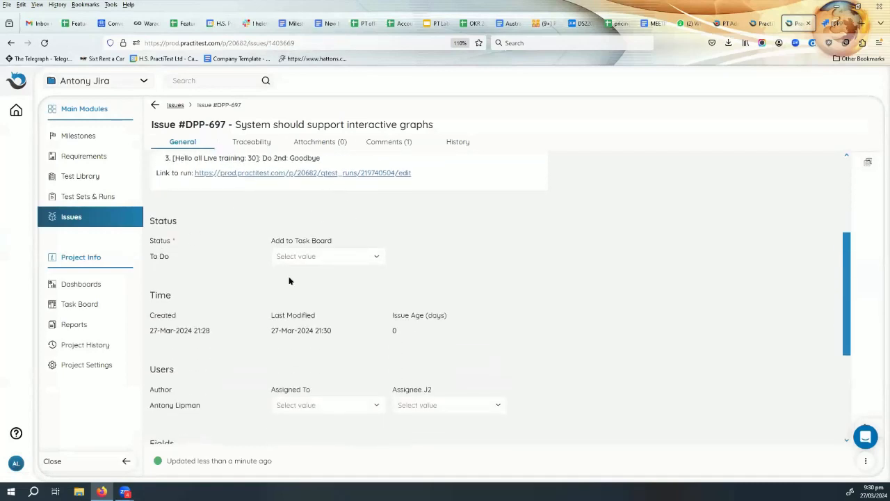
scroll(286, 278, "down", 2)
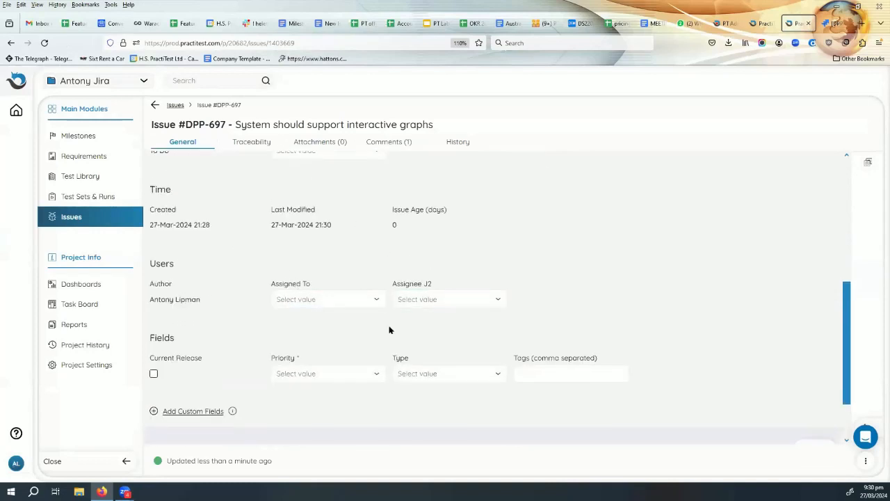
scroll(229, 294, "down", 2)
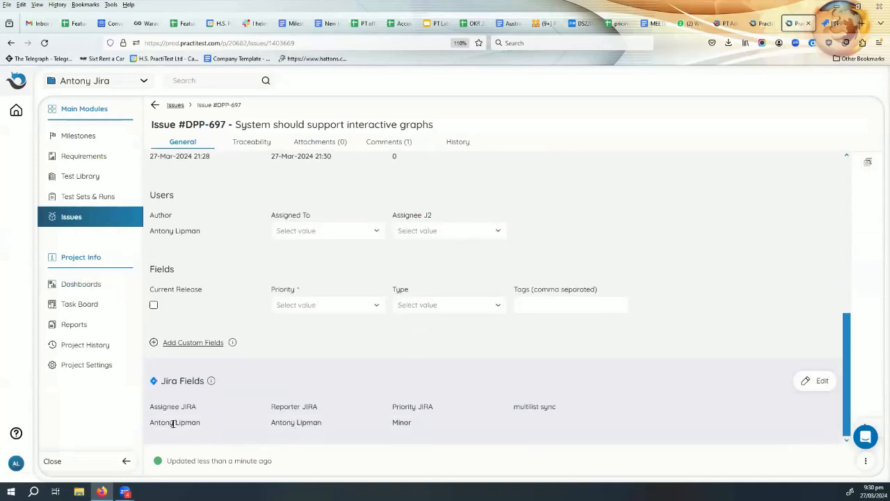
left_click_drag(147, 426, 172, 423)
left_click_drag(263, 425, 321, 423)
left_click_drag(391, 428, 455, 429)
scroll(569, 422, "up", 5)
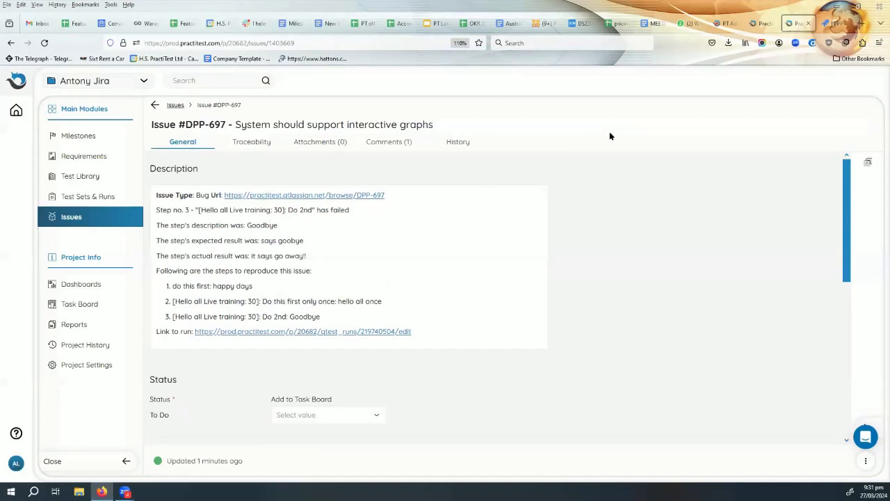
left_click(764, 26)
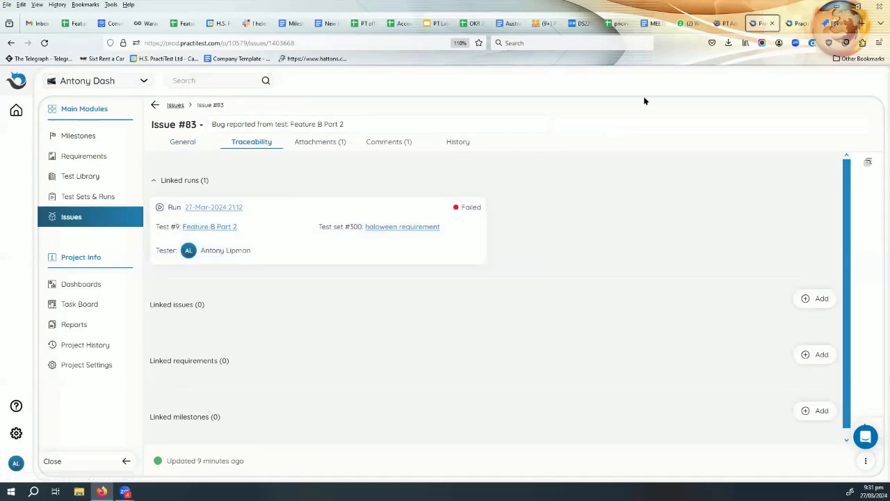
Check that Test #9 Feature B Part 2's traceability lists Issue 83, then go back to DPP-697.
left_click(208, 230)
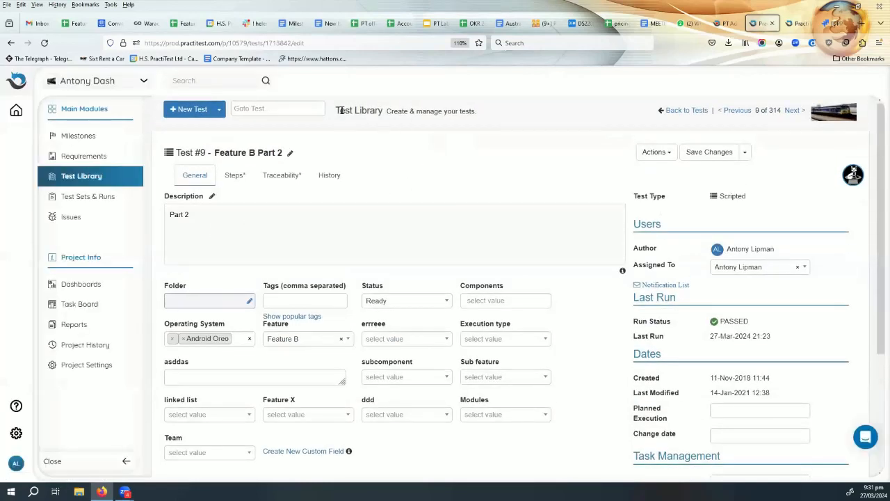
left_click(291, 179)
scroll(295, 216, "down", 2)
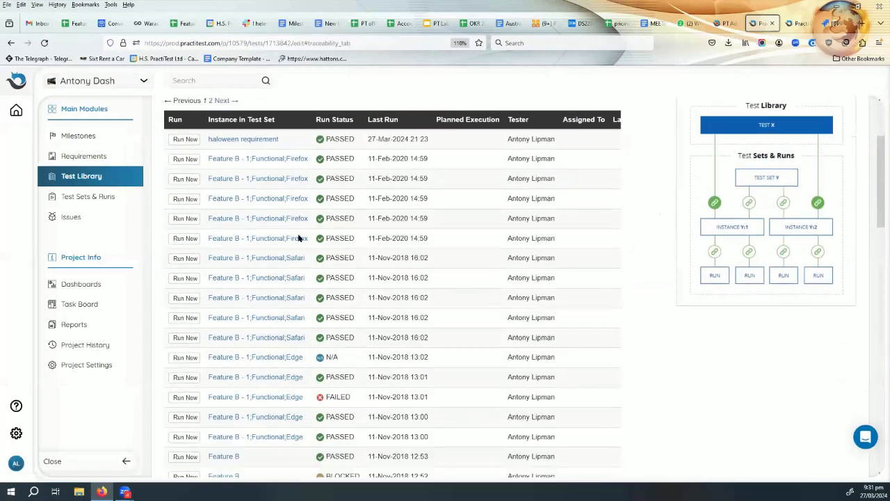
scroll(285, 223, "up", 1)
scroll(271, 208, "down", 1)
scroll(269, 207, "down", 15)
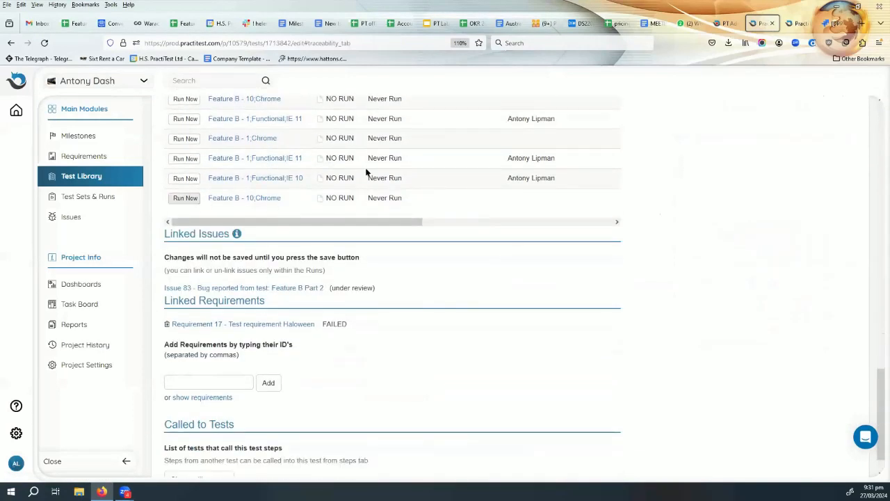
scroll(326, 158, "down", 1)
scroll(324, 159, "up", 1)
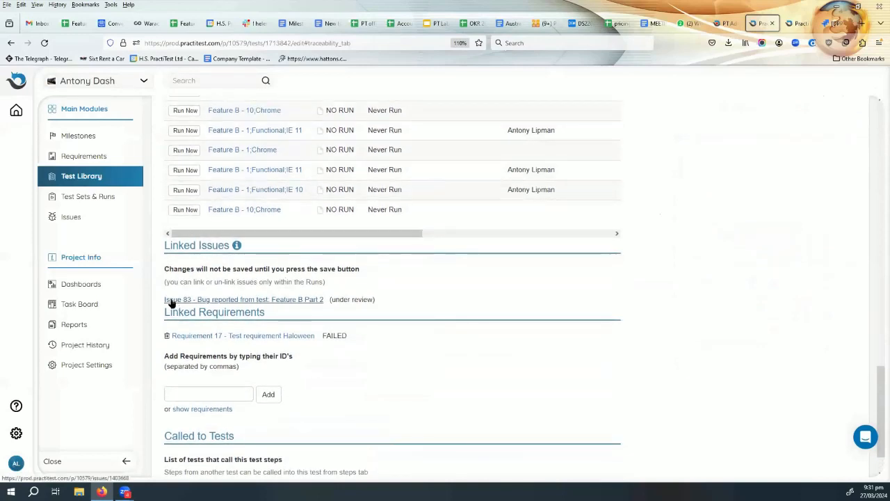
left_click_drag(397, 297, 174, 299)
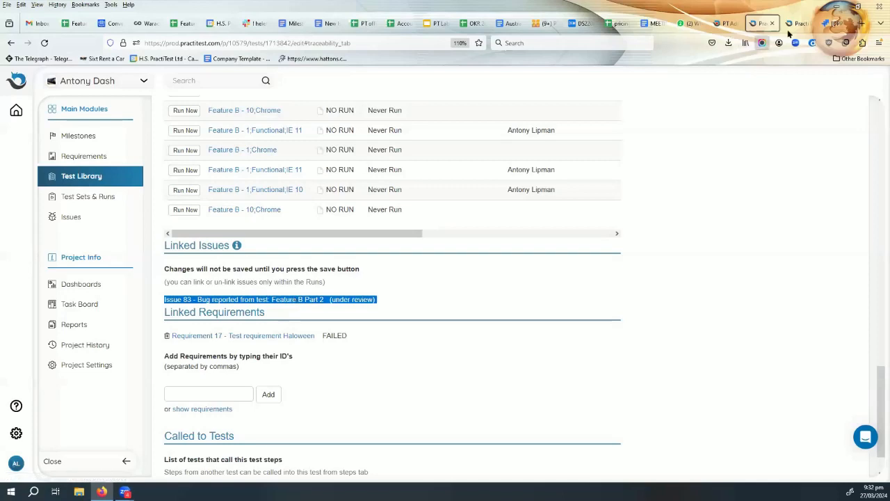
left_click(295, 299)
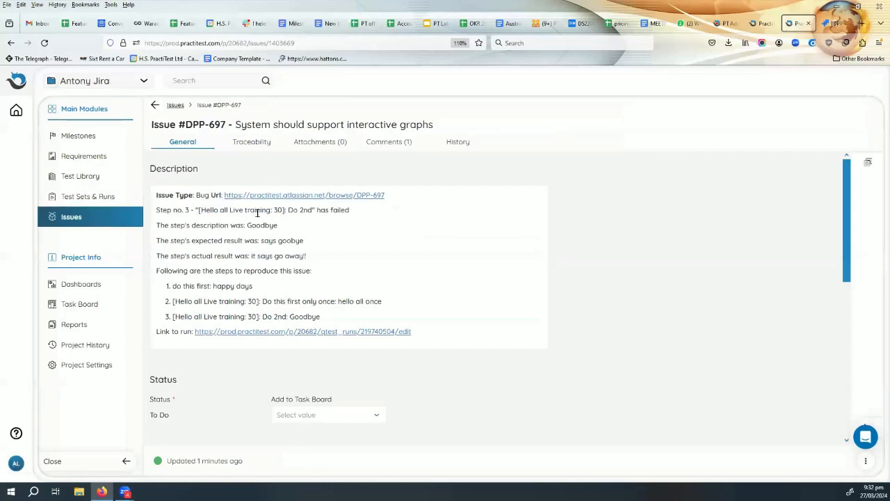
Confirm Test #209's traceability lists linked issue DPP-697, then go to the Issues list.
left_click(248, 144)
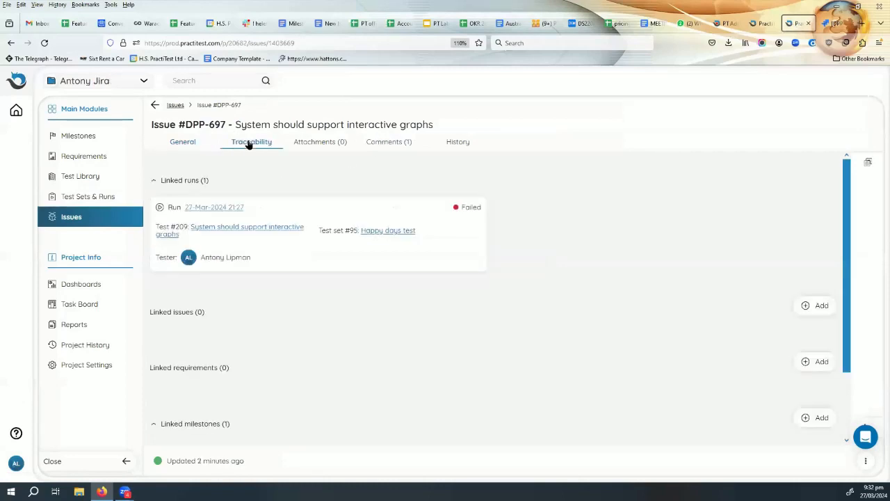
left_click(233, 229)
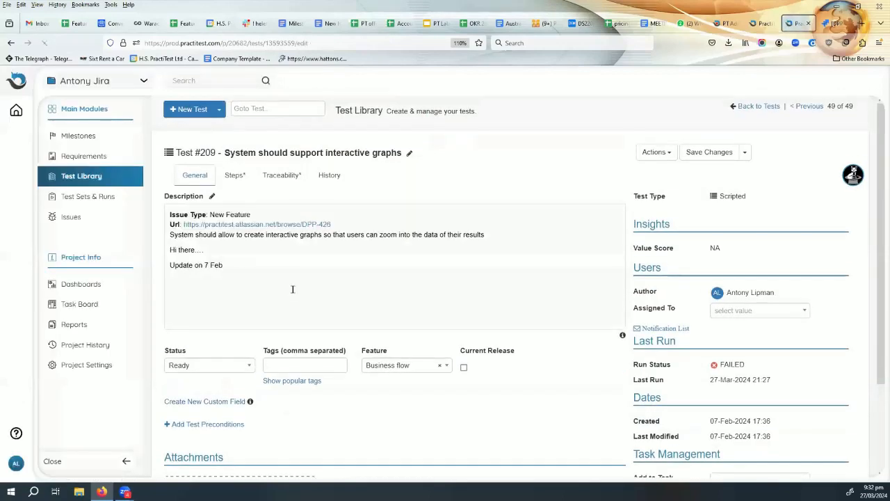
left_click(281, 175)
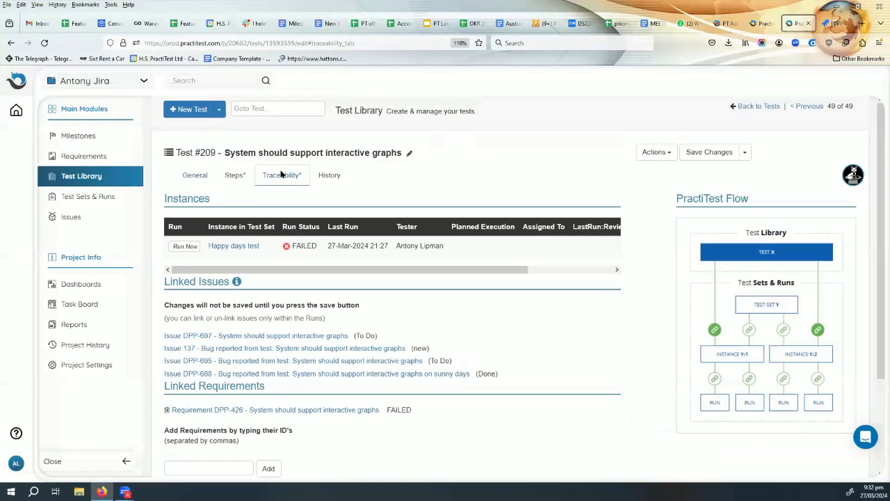
scroll(271, 363, "down", 3)
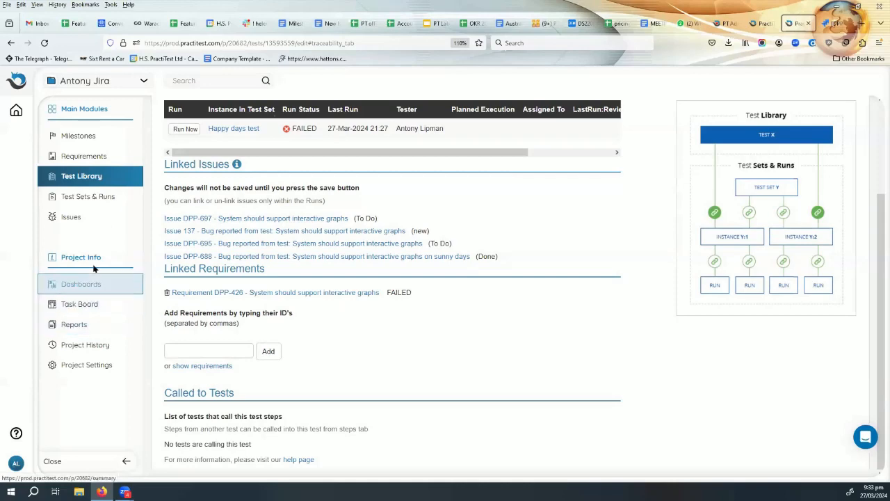
left_click(70, 218)
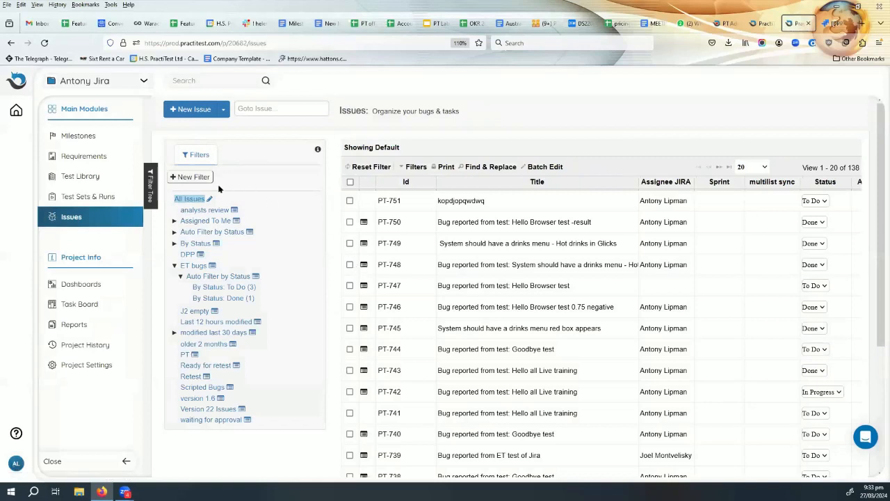
Create an issue auto filter on Priority JIRA with an Assignee JIRA child auto-filter.
left_click(190, 178)
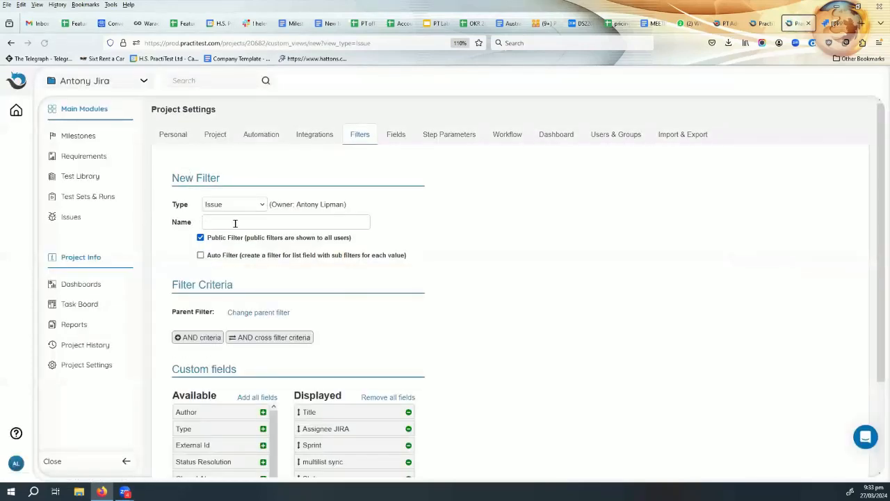
left_click(200, 256)
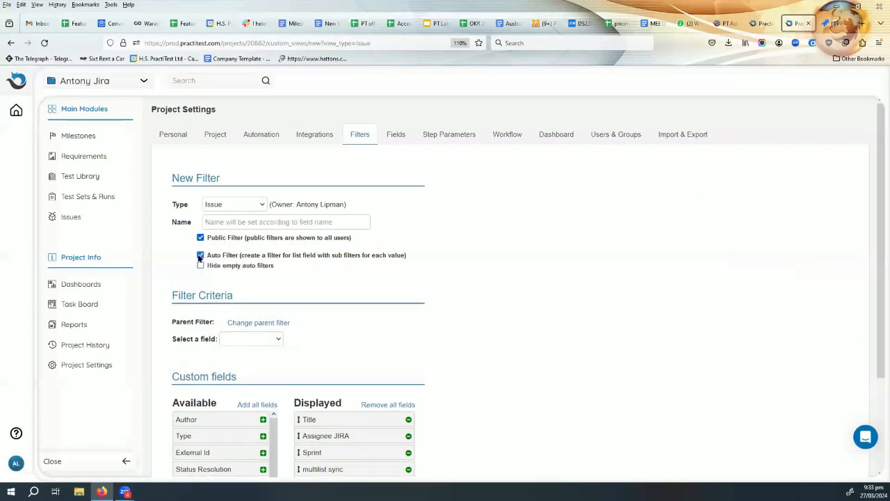
left_click(251, 340)
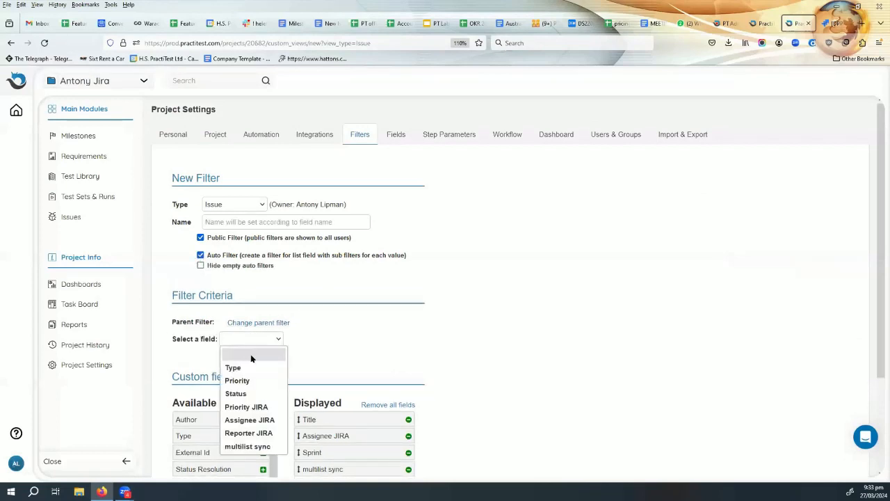
left_click(246, 407)
scroll(404, 313, "down", 3)
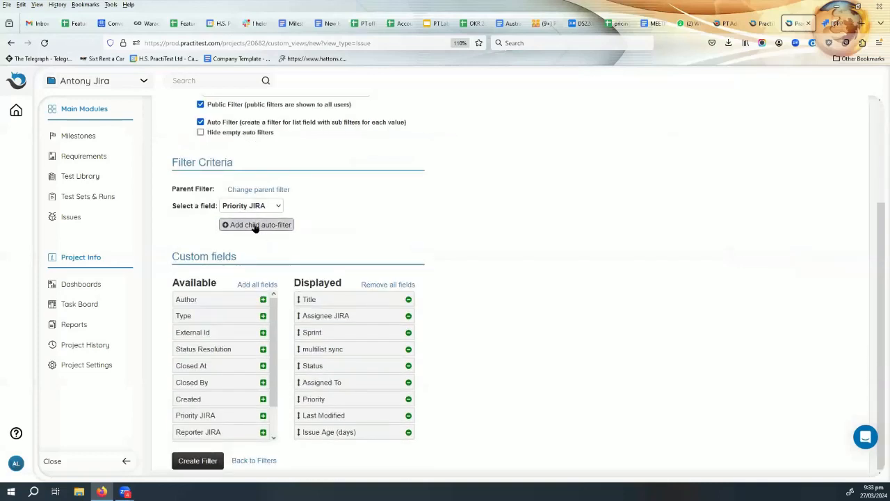
left_click(261, 226)
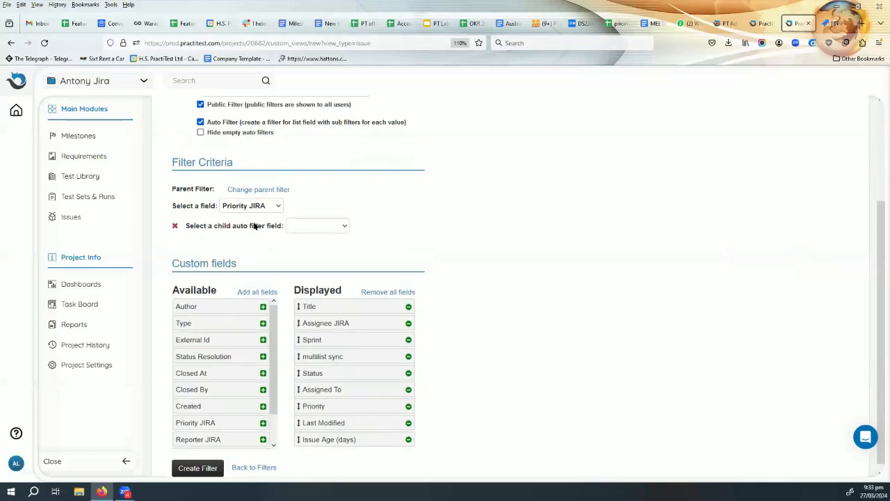
left_click(326, 230)
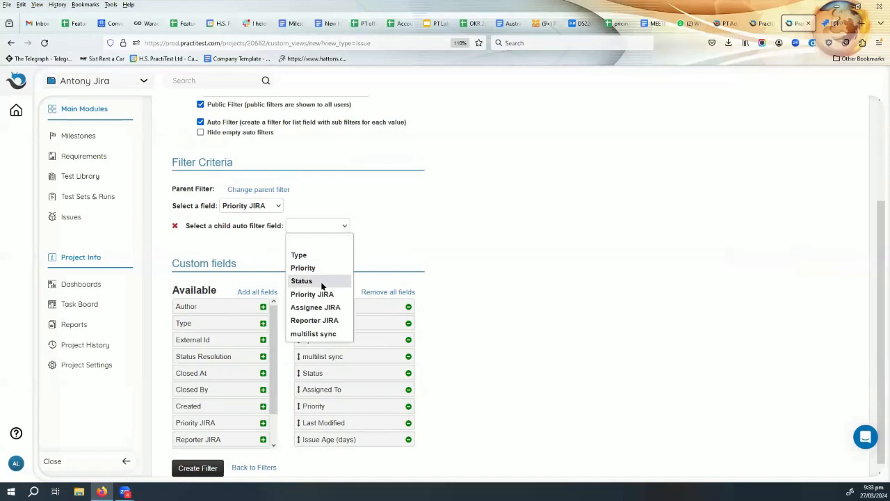
left_click(324, 256)
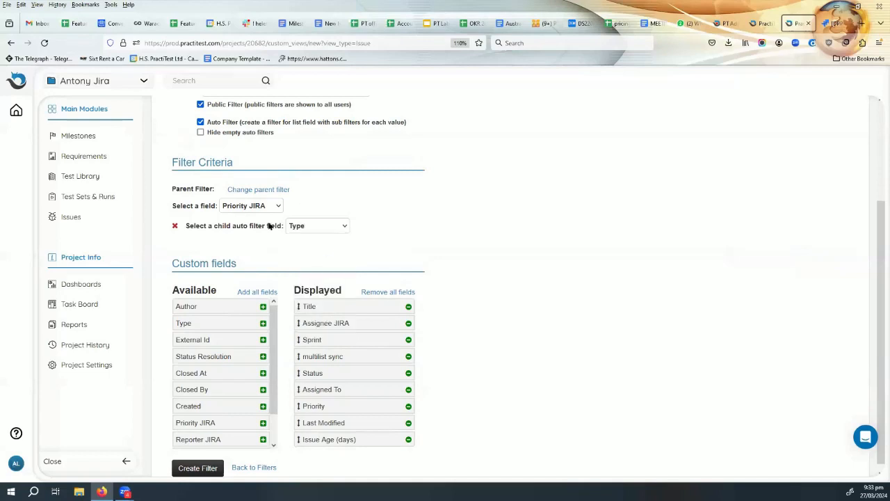
left_click(308, 230)
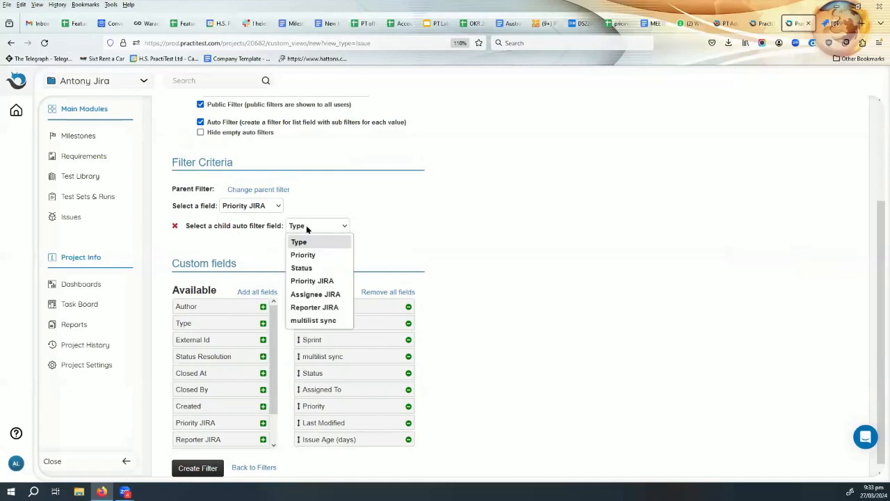
left_click(313, 294)
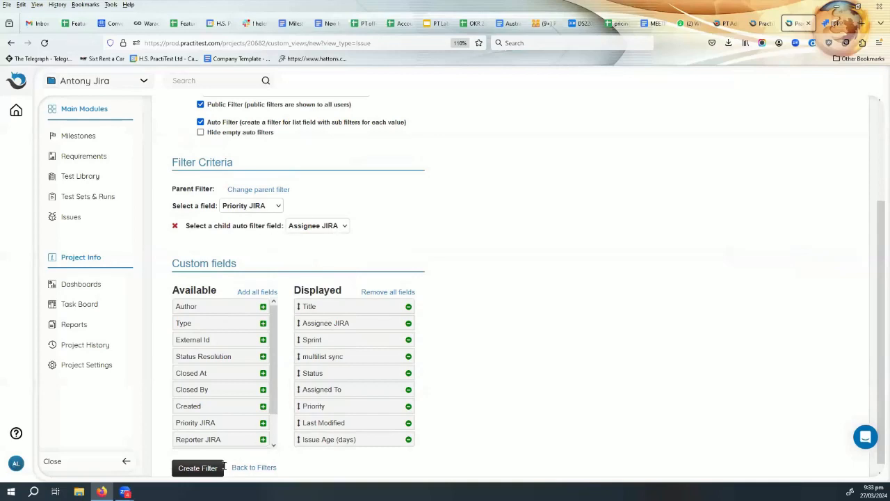
left_click(192, 470)
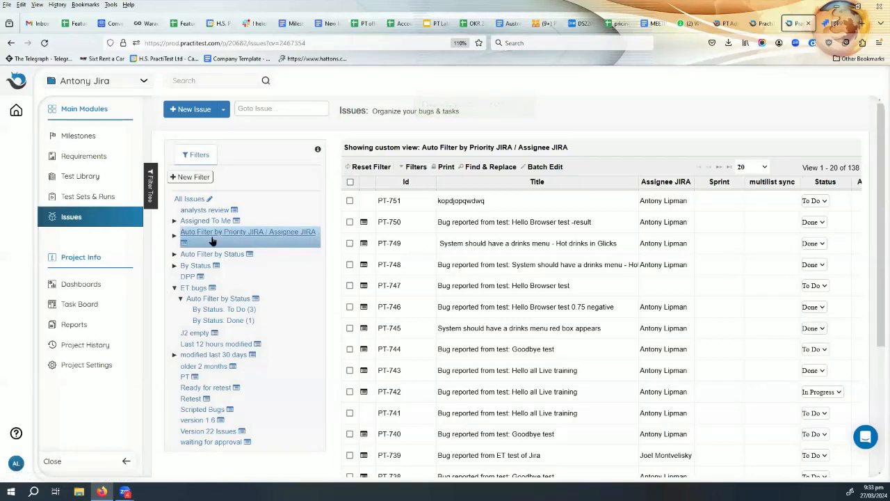
Inspect the Blocker and Major sub-filters, then enable Hide empty auto filters on the new filter.
left_click(173, 238)
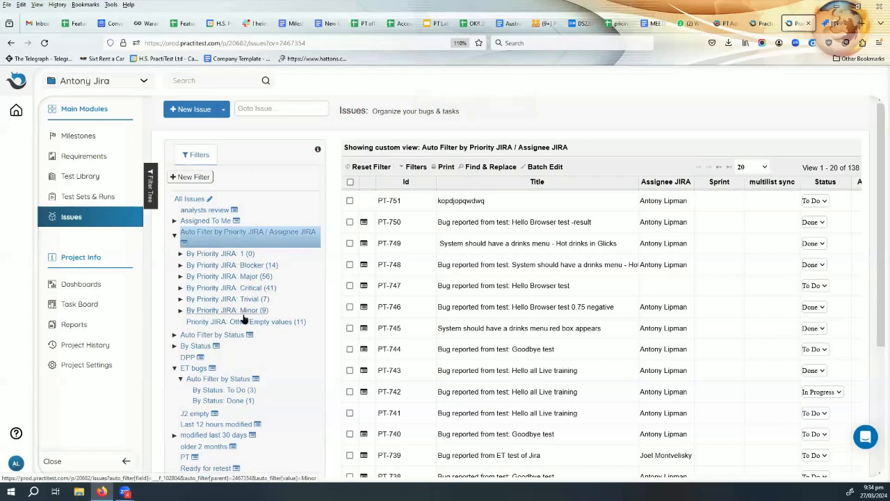
left_click(180, 266)
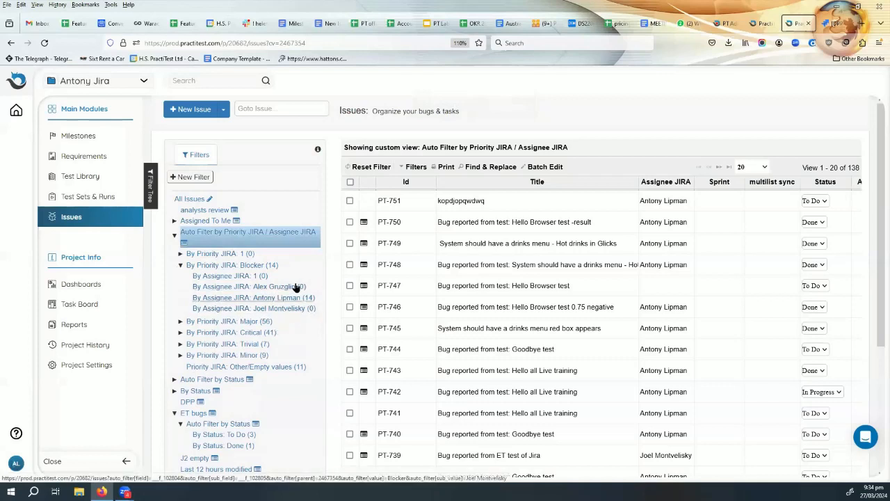
left_click(180, 321)
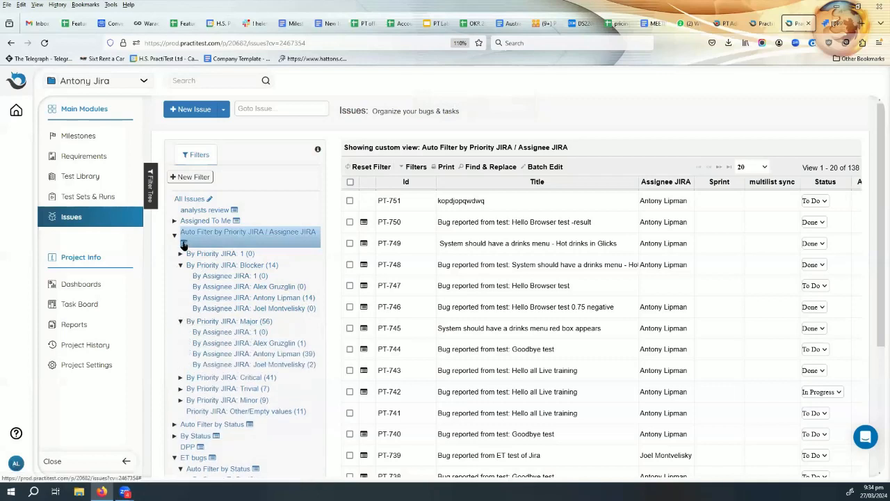
mouse_move(185, 243)
left_click(227, 233)
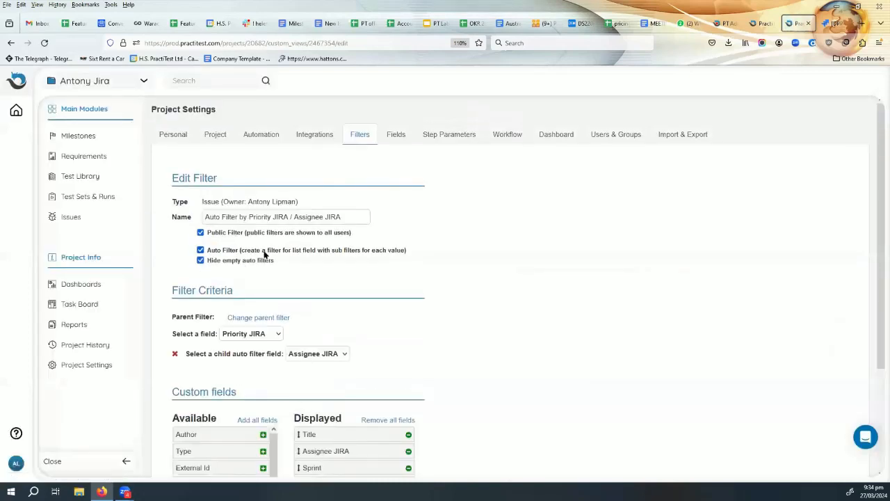
scroll(330, 232, "down", 3)
left_click(207, 466)
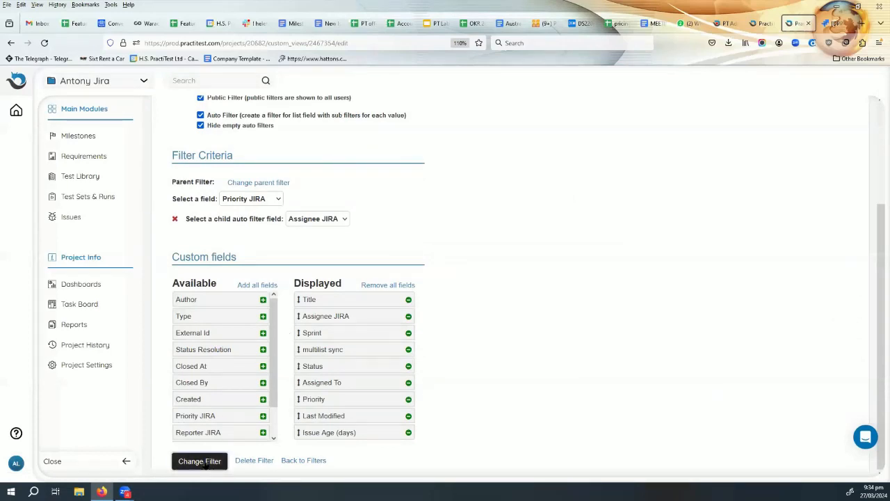
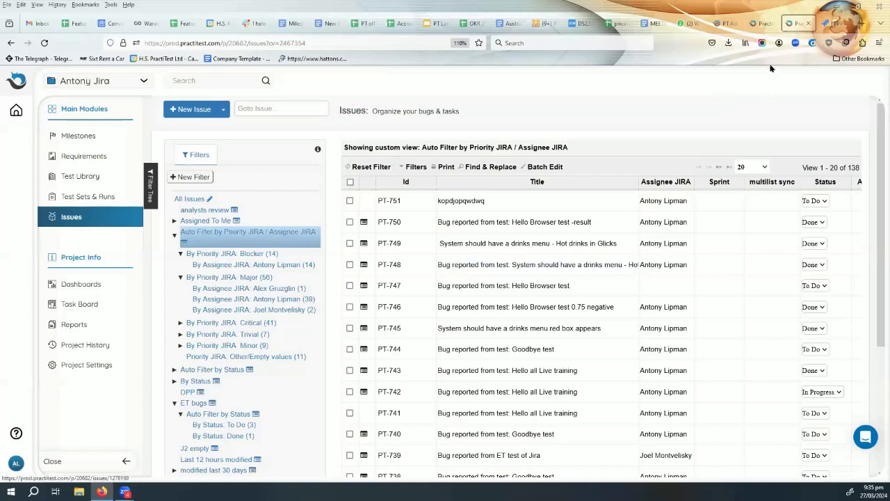
Add 'Fixed now please retest' to Jira issue DPP-697's description and save it.
left_click(829, 23)
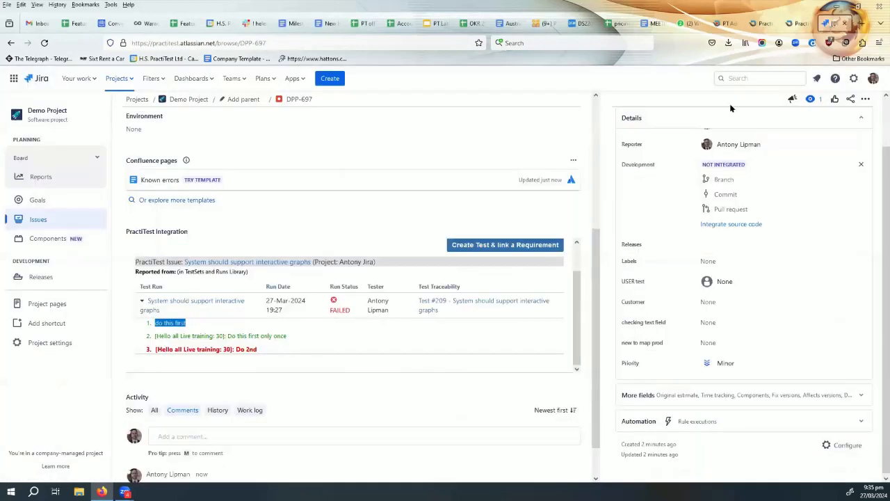
scroll(268, 327, "down", 1)
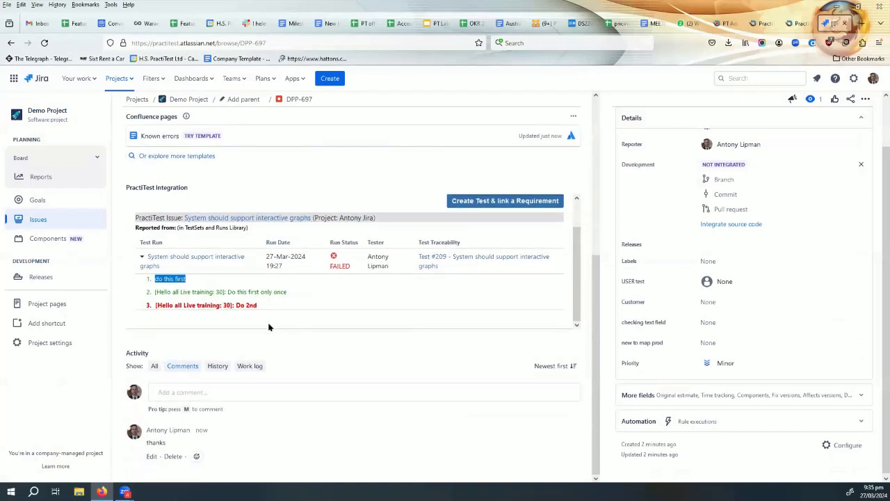
scroll(271, 324, "up", 4)
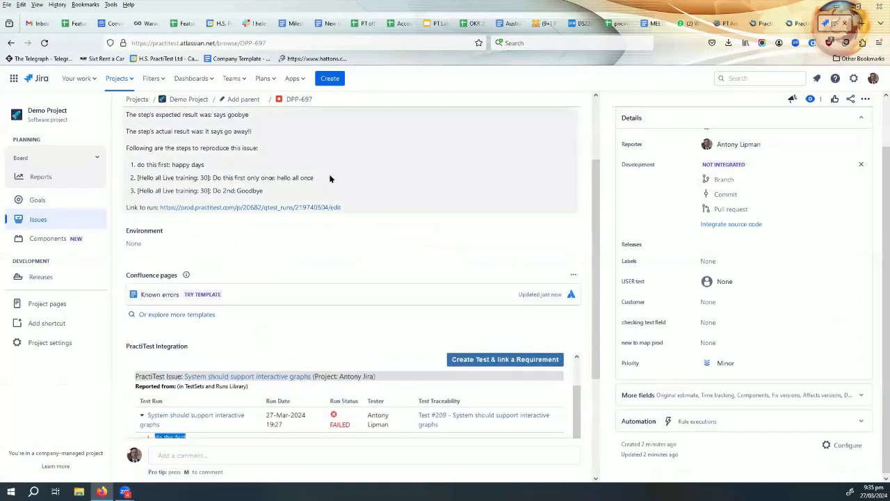
left_click(255, 186)
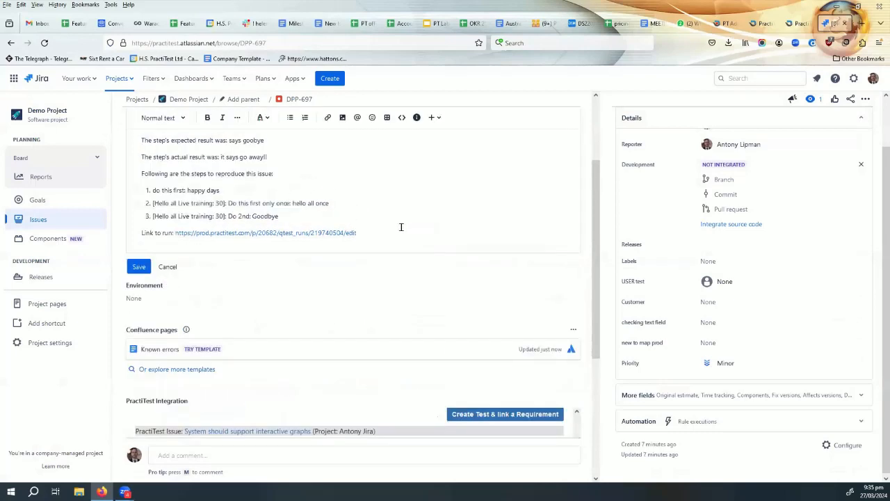
key("Return")
key("Return")
key("Return")
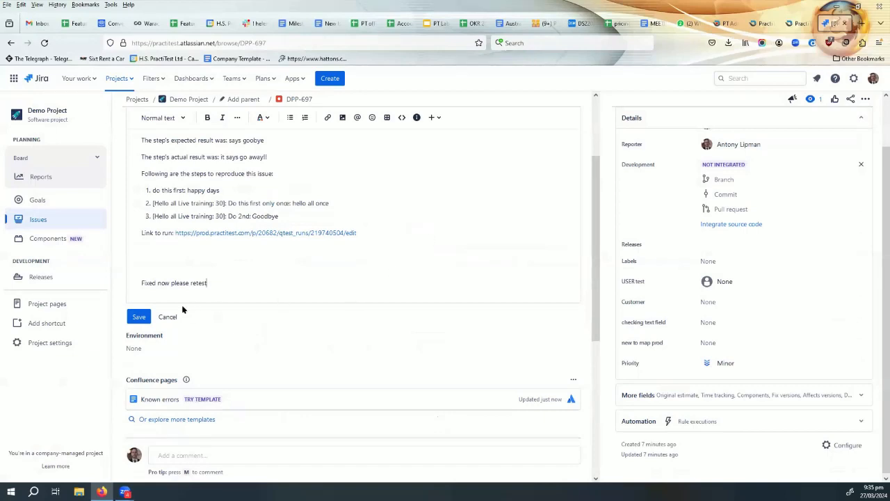
left_click(139, 316)
Move DPP-697 to In Review via Start Review, then return to PractiTest.
scroll(558, 260, "up", 2)
scroll(752, 298, "up", 2)
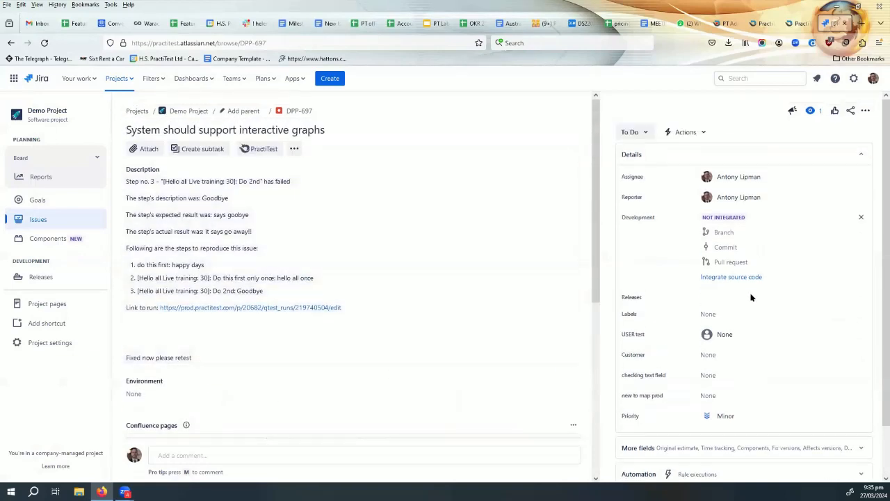
left_click(635, 133)
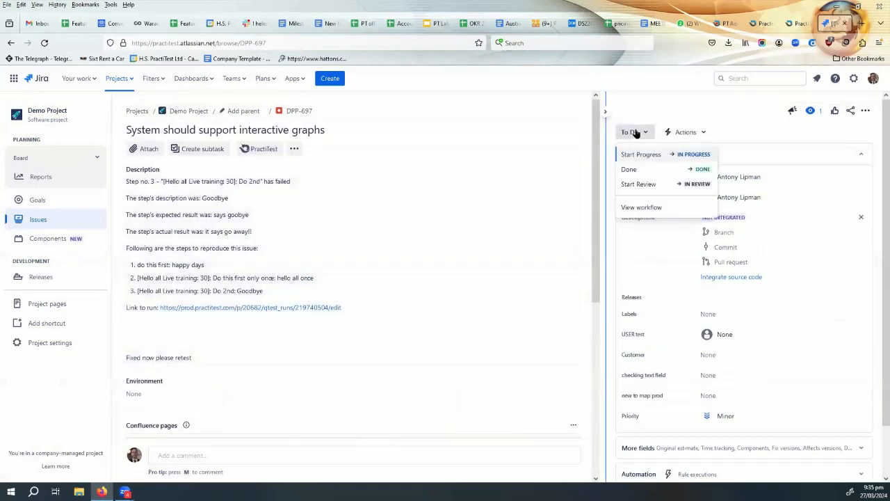
left_click(647, 184)
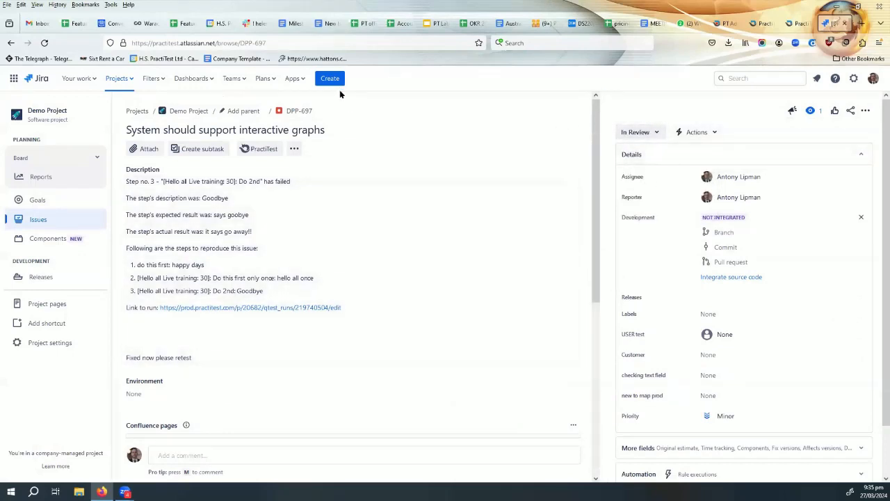
left_click(802, 23)
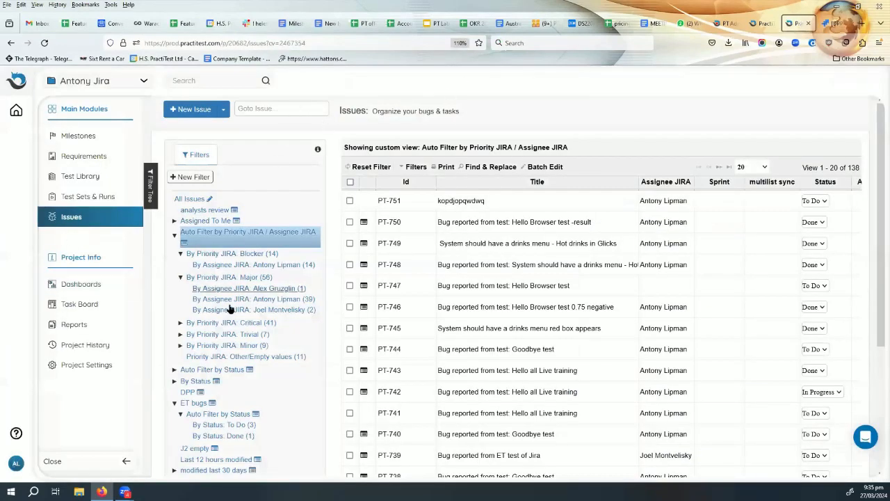
Apply the 'Last 12 hours modified' filter and open DPP-697 from the results.
scroll(232, 300, "down", 1)
scroll(231, 300, "down", 3)
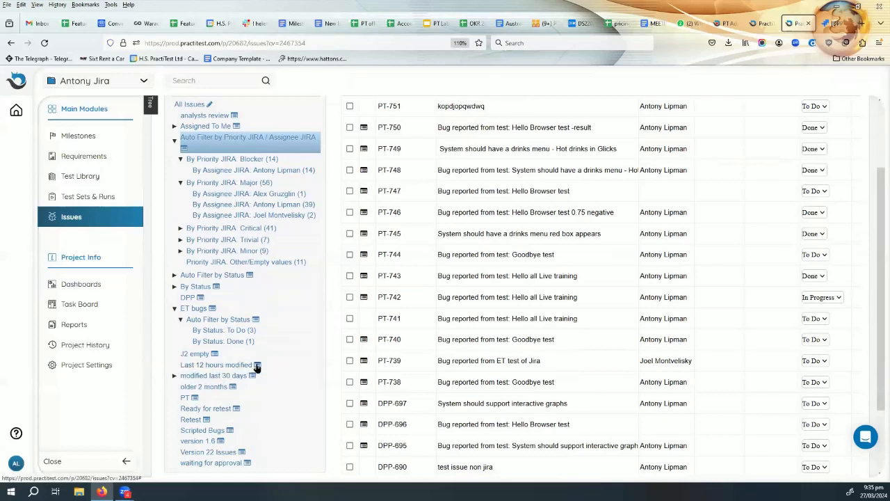
mouse_move(256, 368)
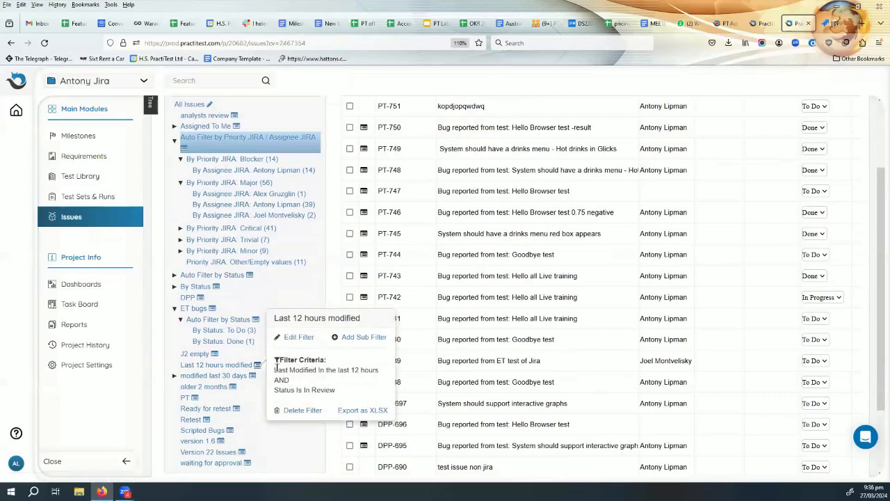
left_click(228, 365)
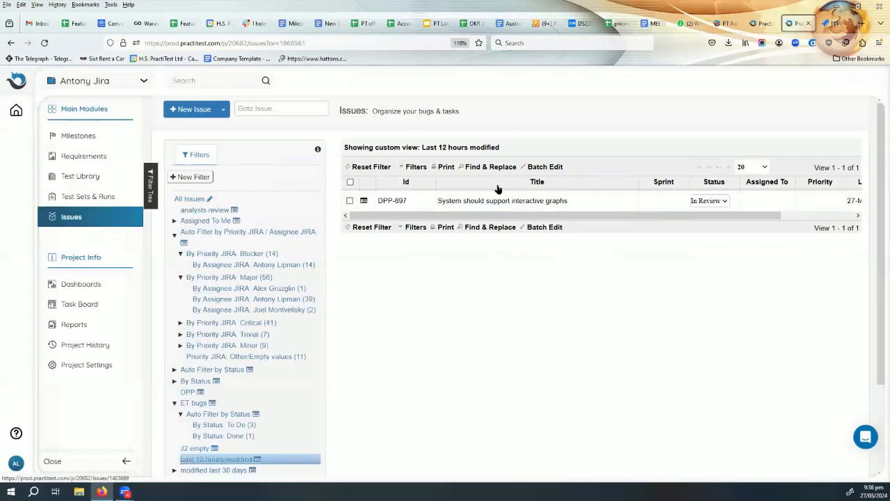
left_click(509, 201)
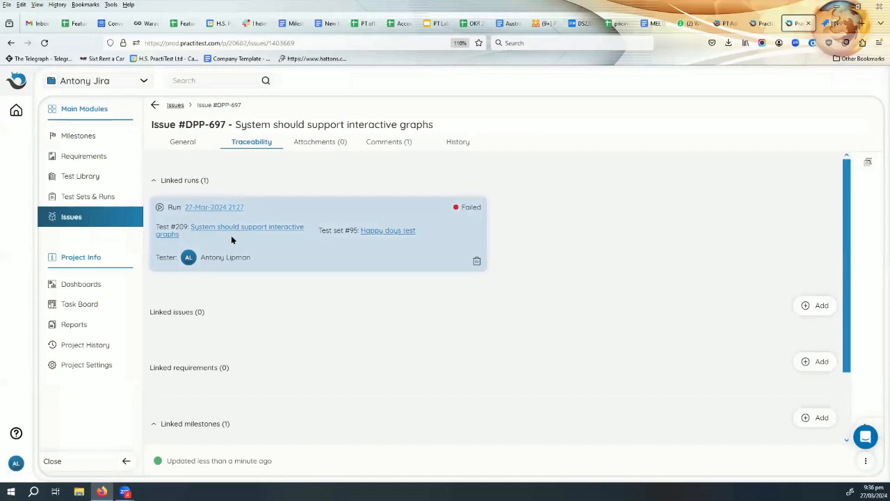
From the linked failed run, go to test #209's instance and start a new run.
left_click(222, 208)
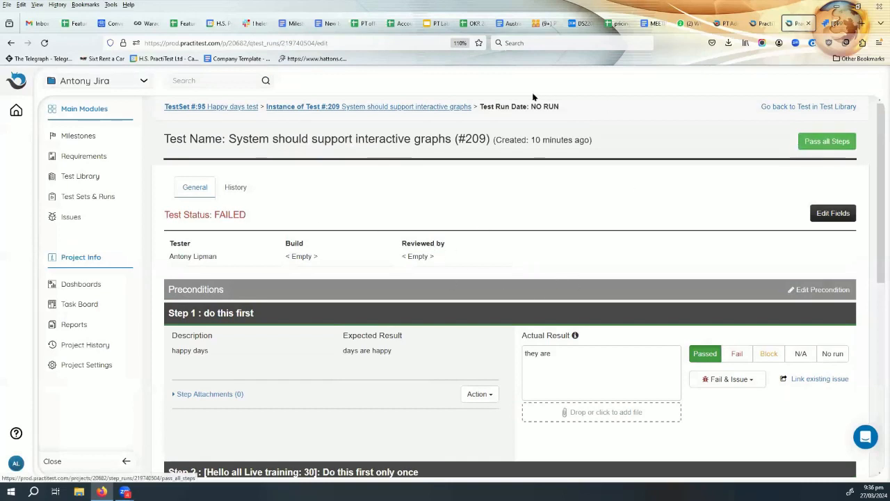
left_click(443, 107)
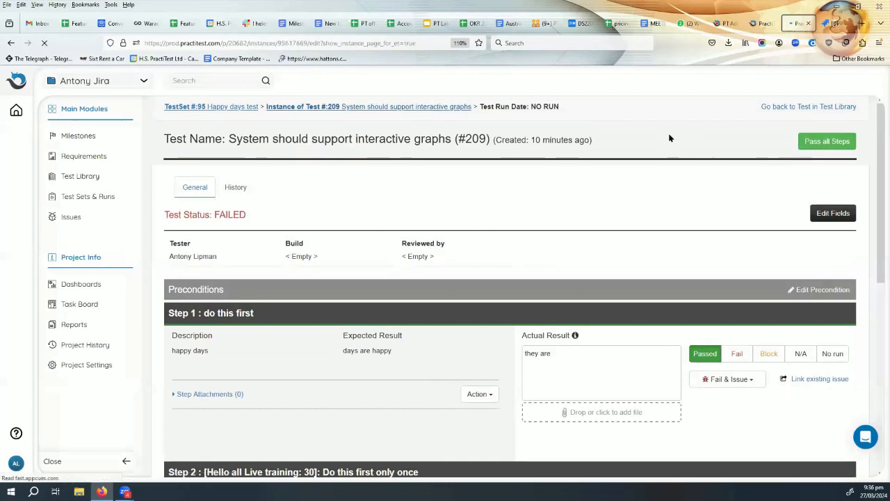
left_click(707, 217)
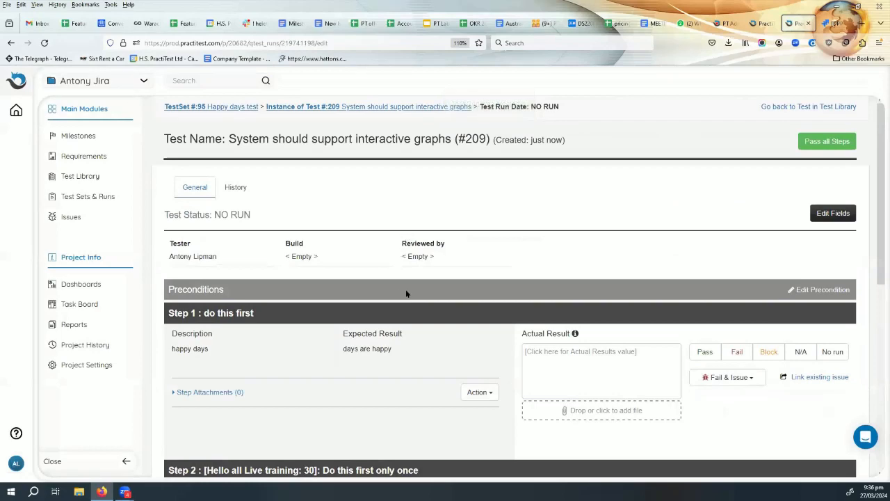
Pass all three steps of the run, confirming the overwrite, so the status is PASSED.
scroll(415, 296, "down", 3)
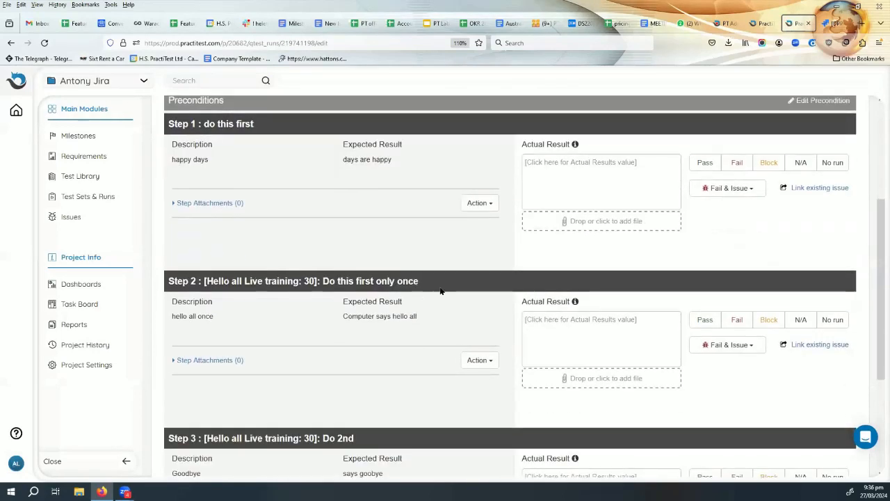
scroll(795, 174, "up", 1)
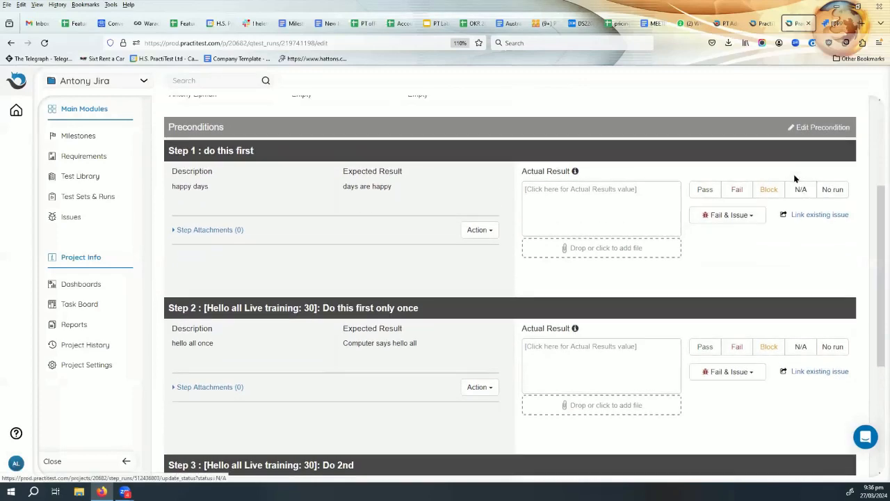
scroll(795, 177, "up", 2)
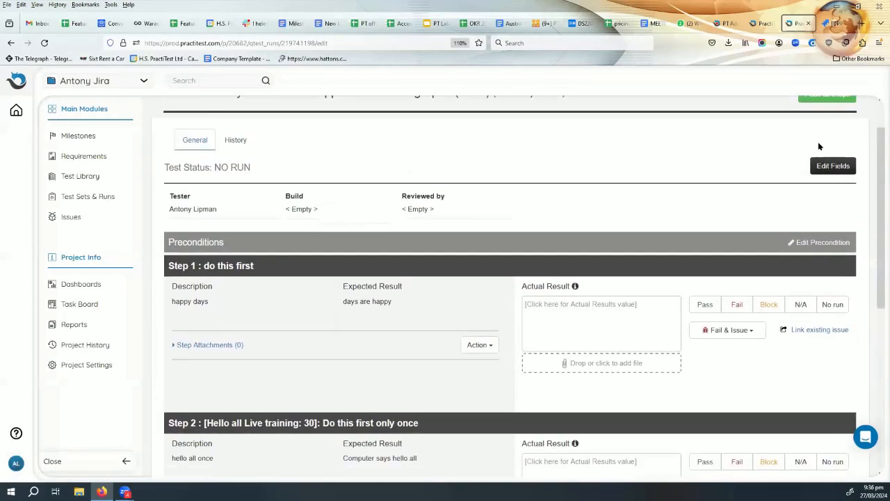
scroll(819, 146, "up", 1)
left_click(824, 149)
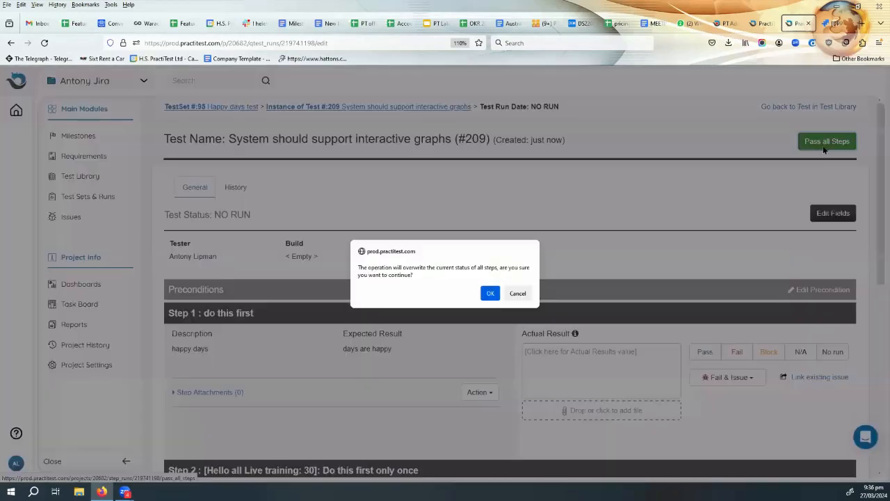
left_click(490, 293)
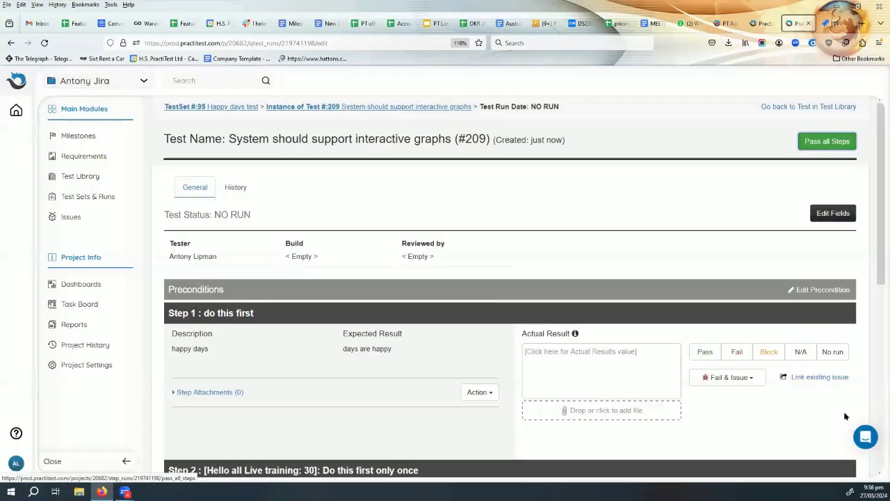
Begin linking an existing issue to step 1 by ID.
left_click(817, 380)
left_click(728, 402)
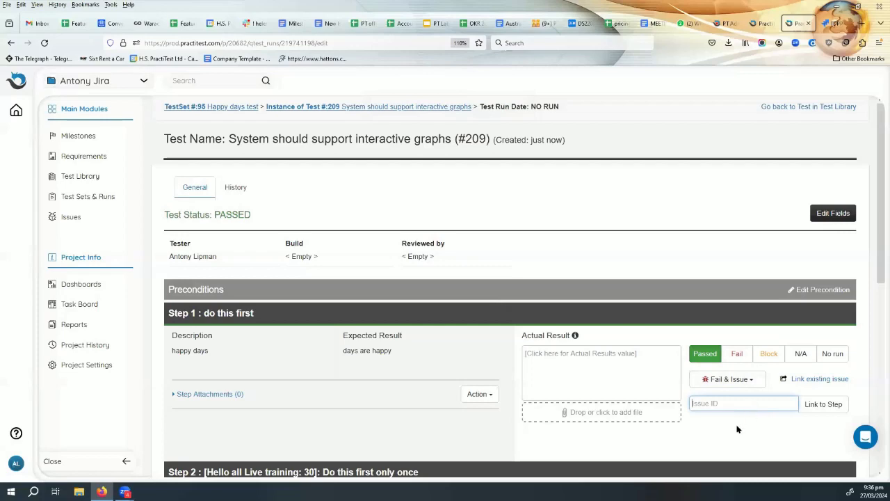
scroll(737, 426, "down", 5)
scroll(738, 425, "down", 1)
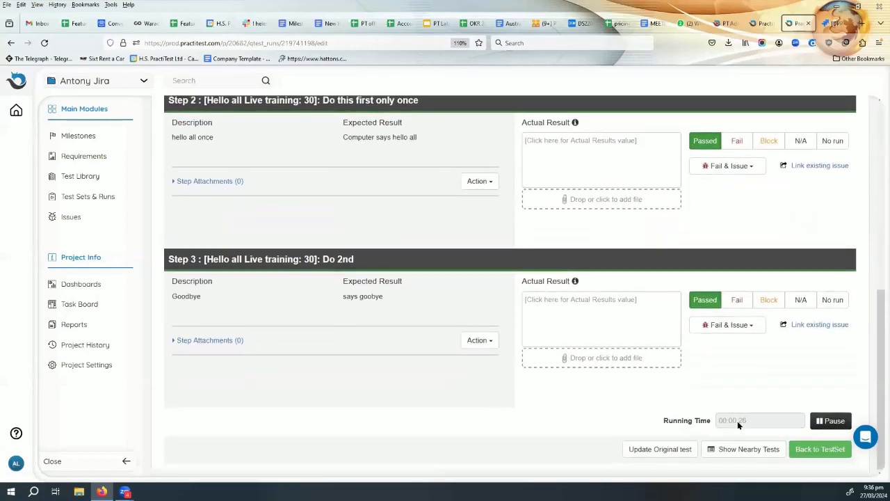
scroll(739, 423, "up", 6)
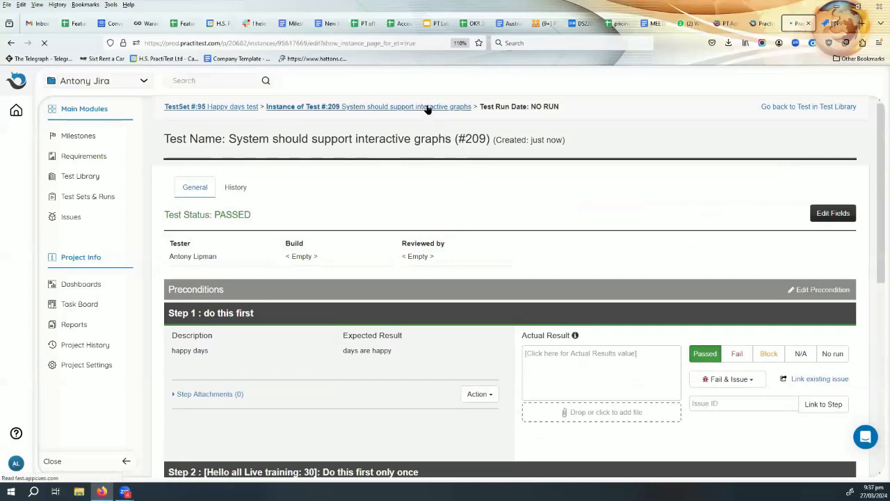
Open issue DPP-697, shown as In Review, from the run history.
scroll(462, 253, "down", 2)
scroll(456, 306, "down", 2)
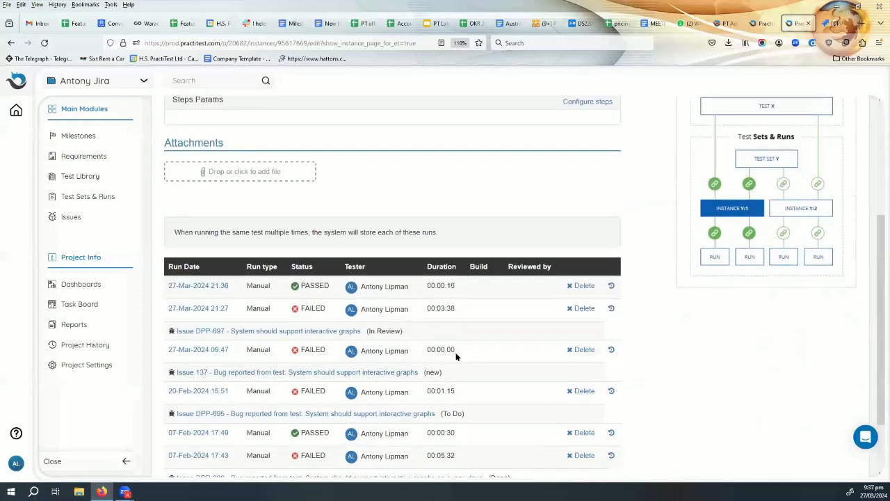
scroll(279, 333, "down", 1)
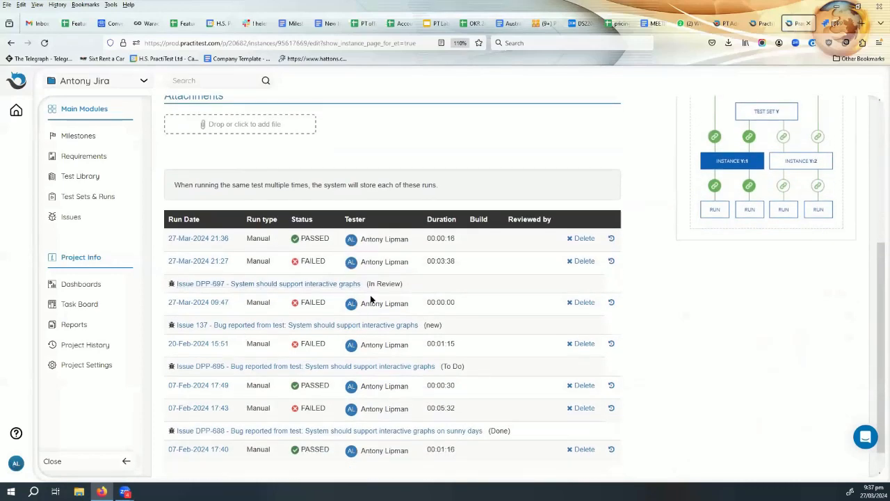
left_click_drag(367, 283, 402, 287)
left_click(325, 285)
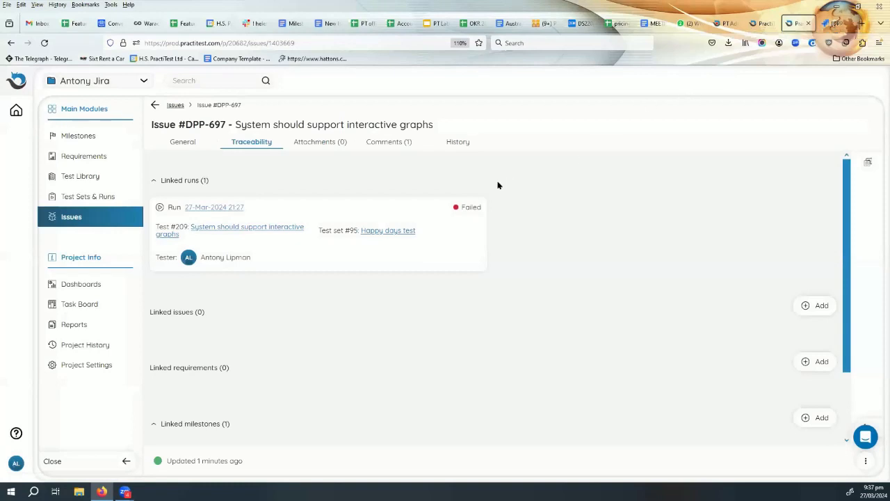
Follow the Bug Url in DPP-697's General tab to open the Jira issue.
left_click(183, 143)
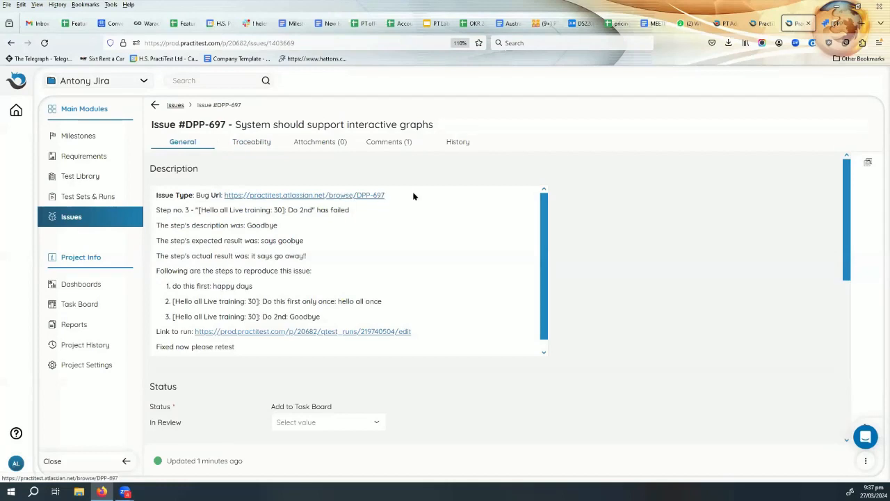
left_click_drag(384, 195, 223, 184)
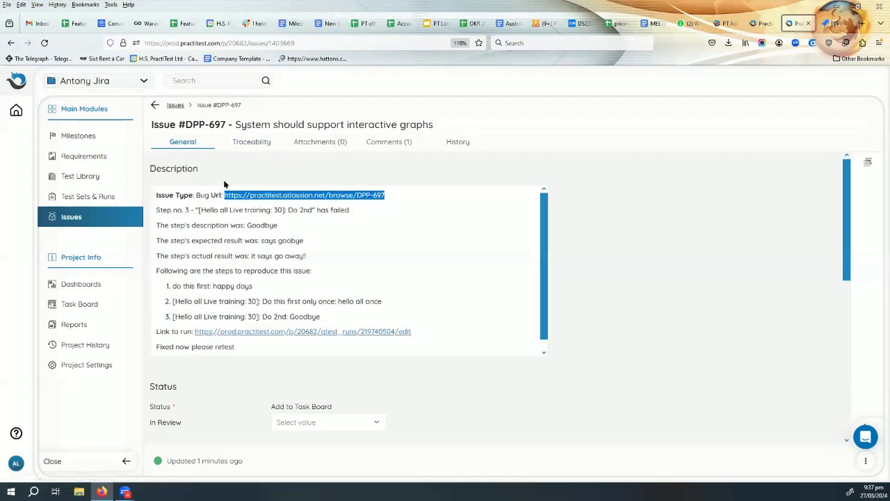
left_click(438, 195)
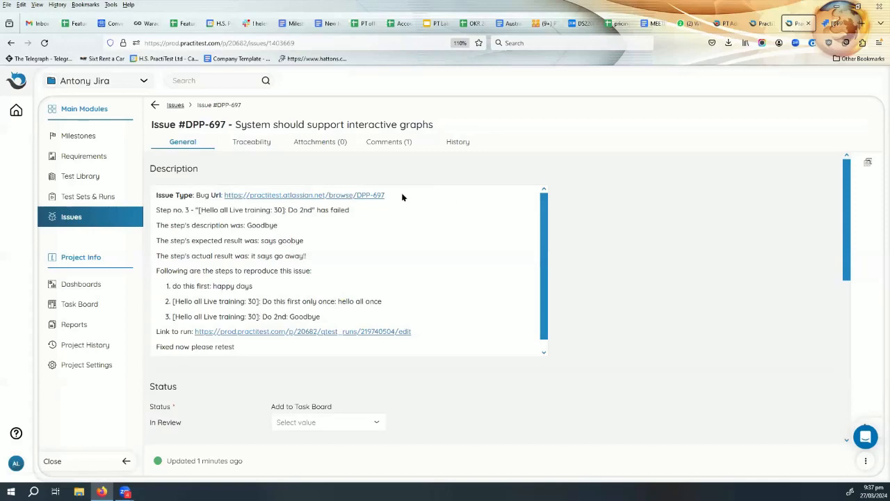
left_click(315, 196)
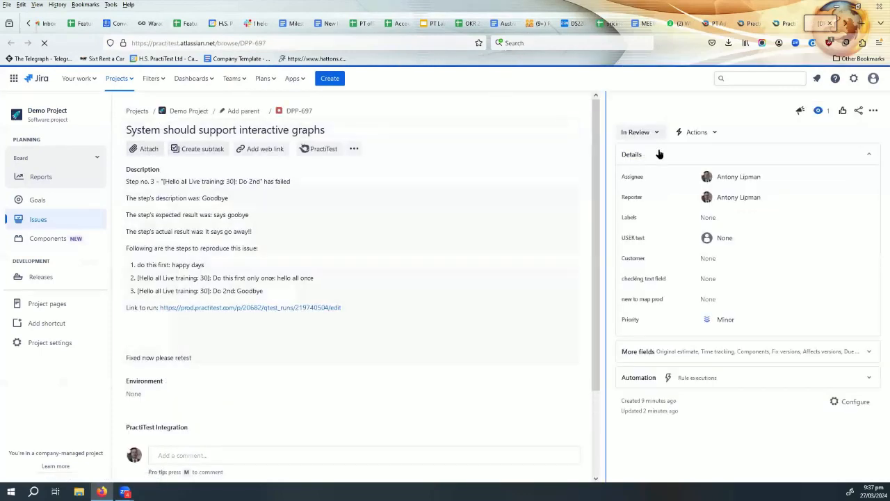
Transition Jira issue DPP-697 to Done with resolution Fixed.
left_click(652, 131)
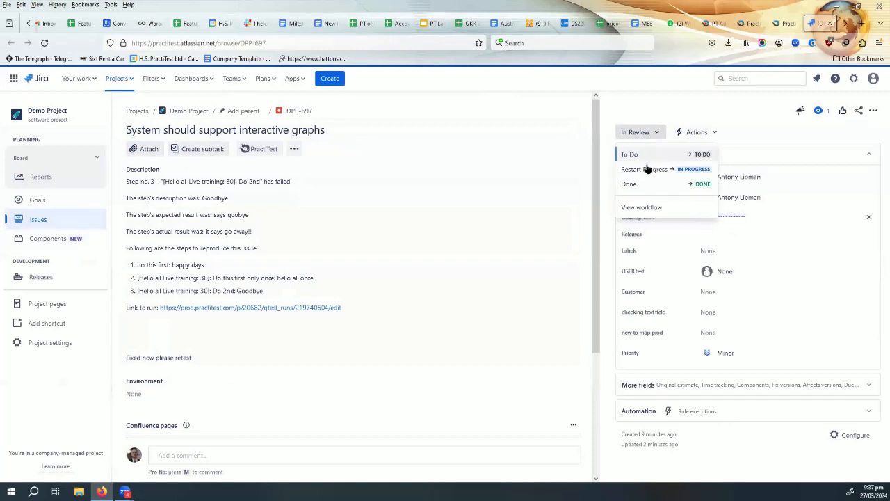
left_click(648, 182)
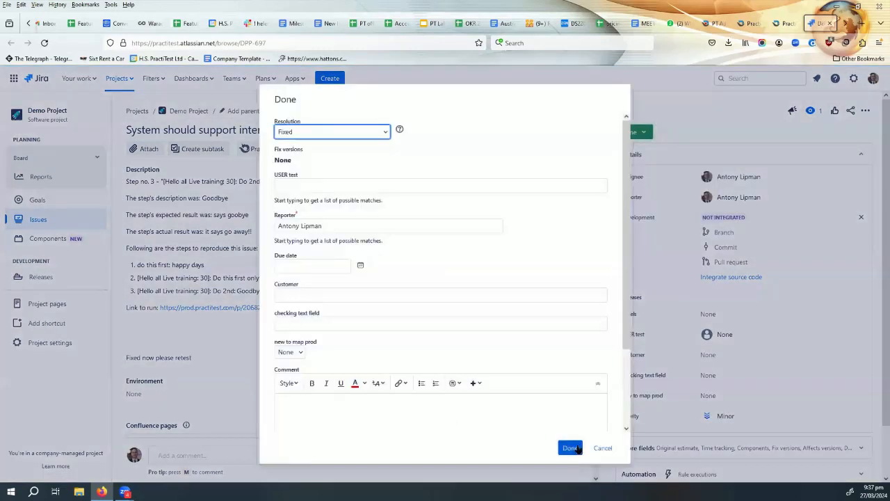
left_click(567, 448)
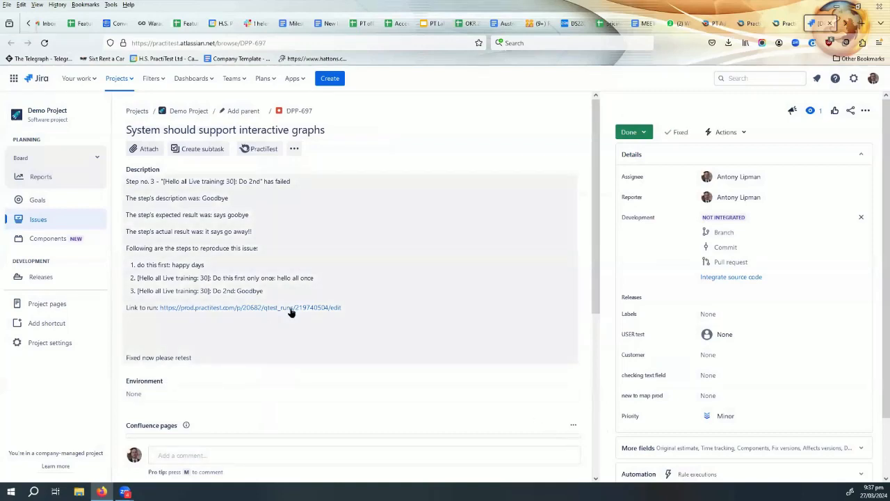
Add 'Retested and fixed' to DPP-697's description, save, and return to PractiTest.
left_click(385, 311)
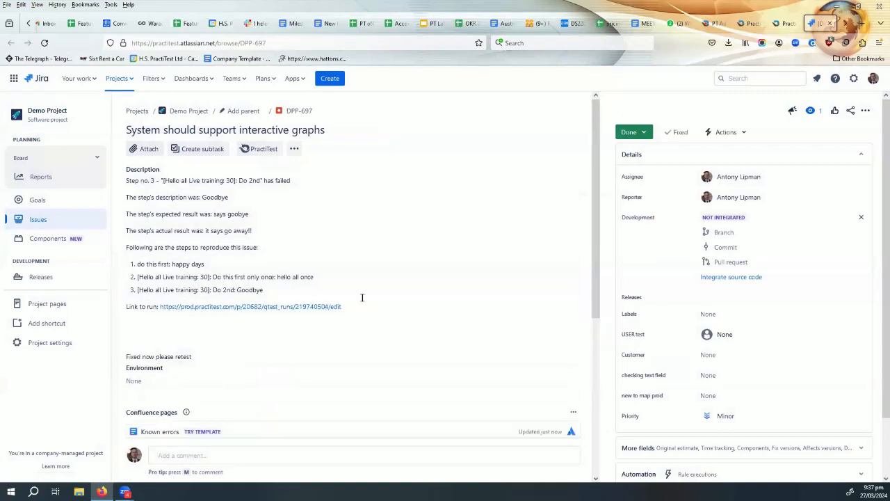
left_click(405, 346)
key("Return")
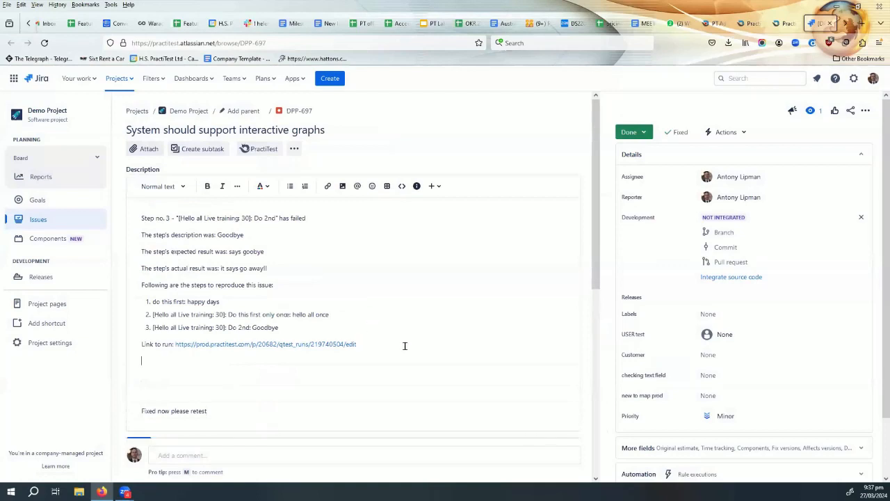
key("Return")
type("Retested and fixed")
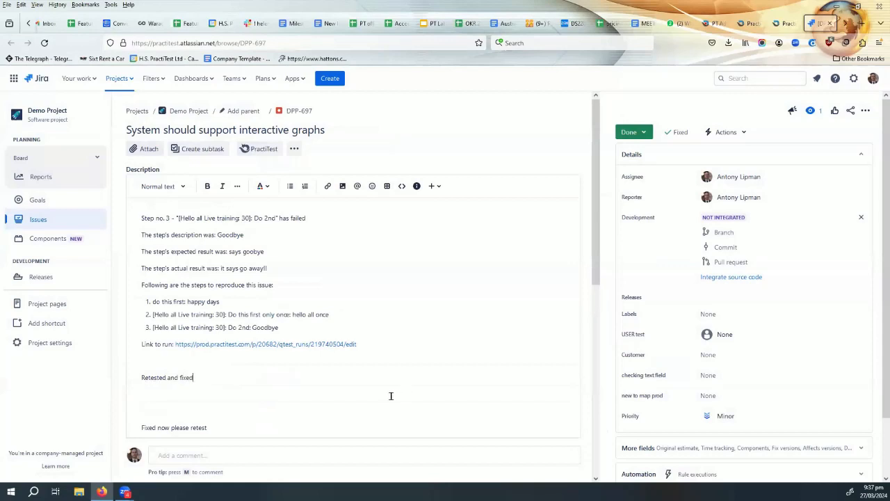
scroll(390, 347, "down", 3)
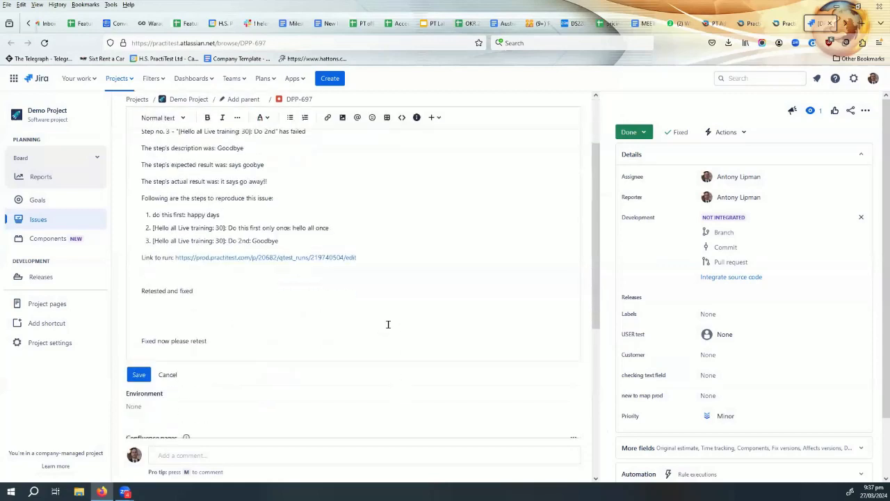
left_click(139, 362)
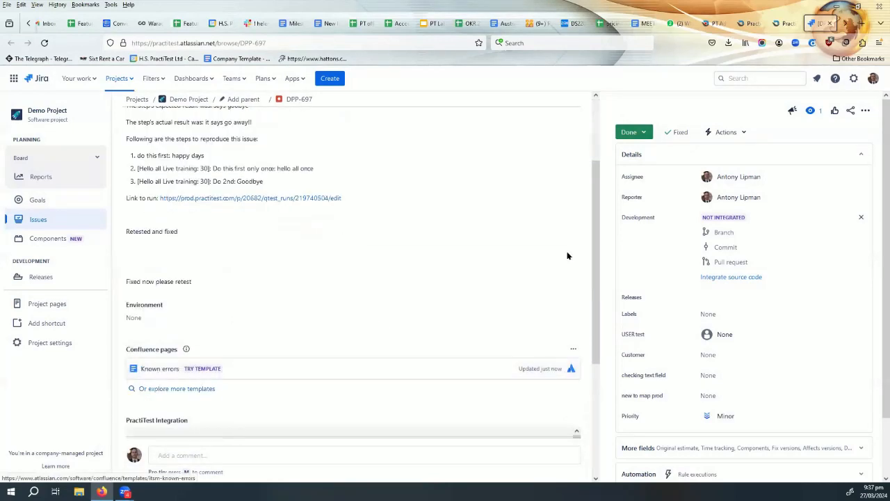
left_click(784, 24)
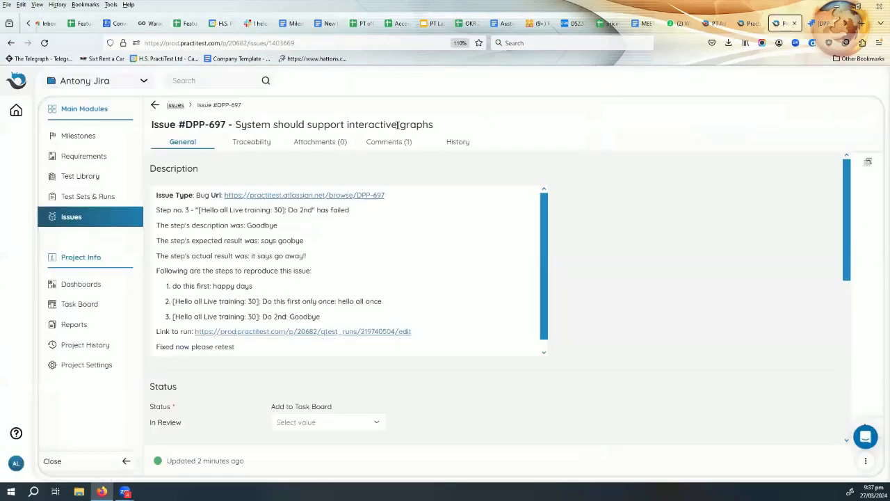
Reload PractiTest's DPP-697 and verify status Done and the synced 'Retested and fixed' line.
left_click(45, 43)
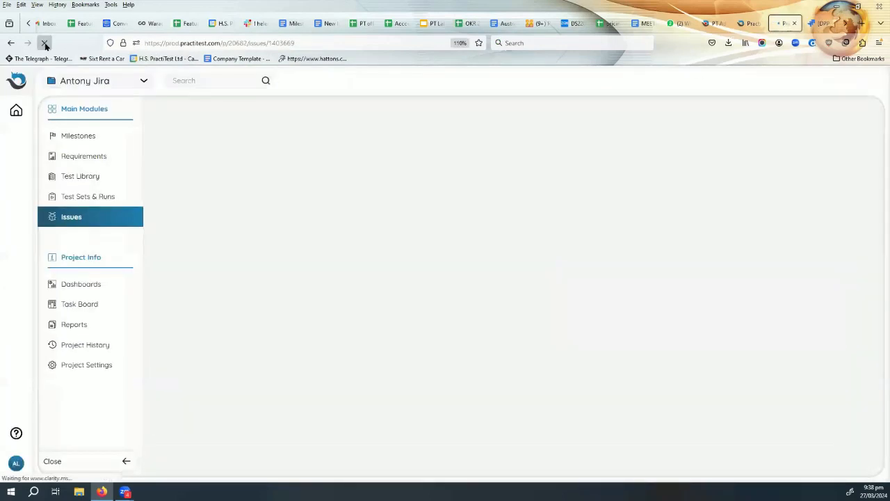
left_click(373, 143)
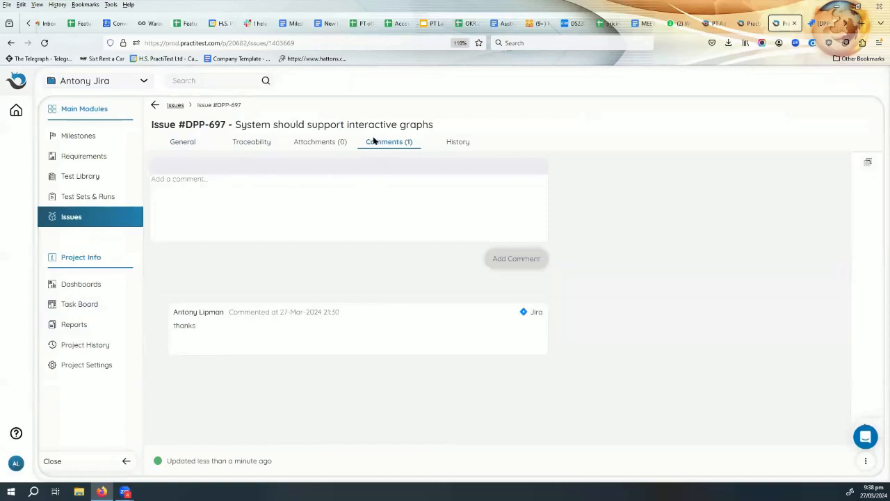
left_click(179, 142)
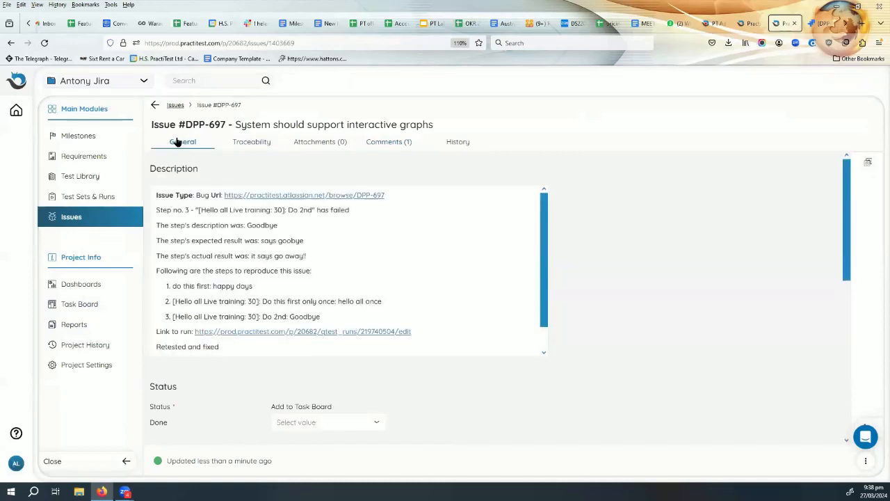
scroll(232, 341, "down", 1)
left_click_drag(225, 324, 154, 324)
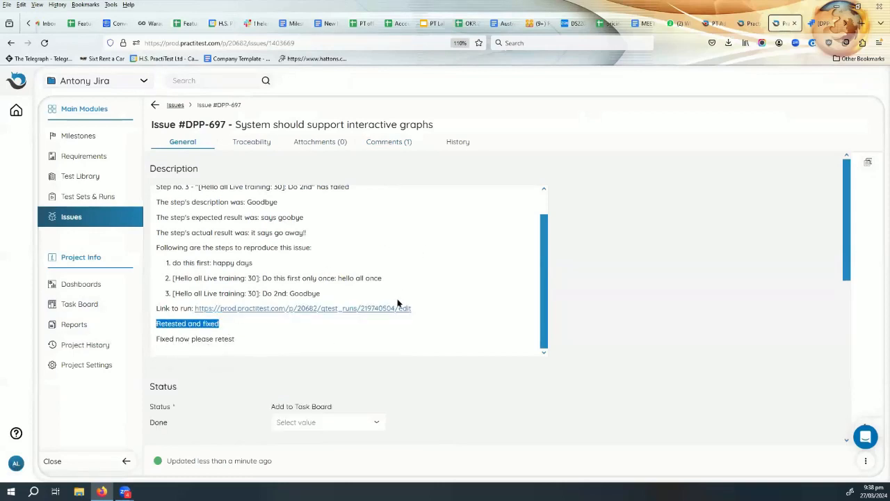
scroll(399, 304, "down", 4)
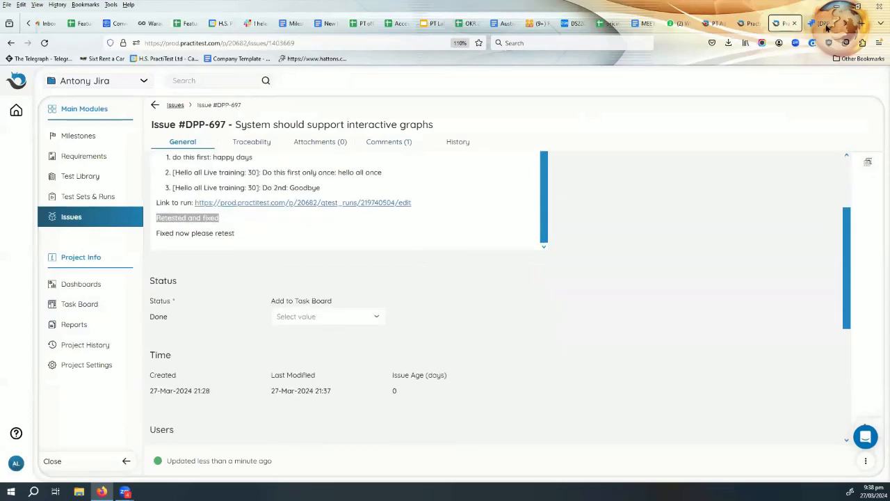
In Jira, move 'Retested and fixed' right after 'Fixed now please retest' and save.
left_click(825, 24)
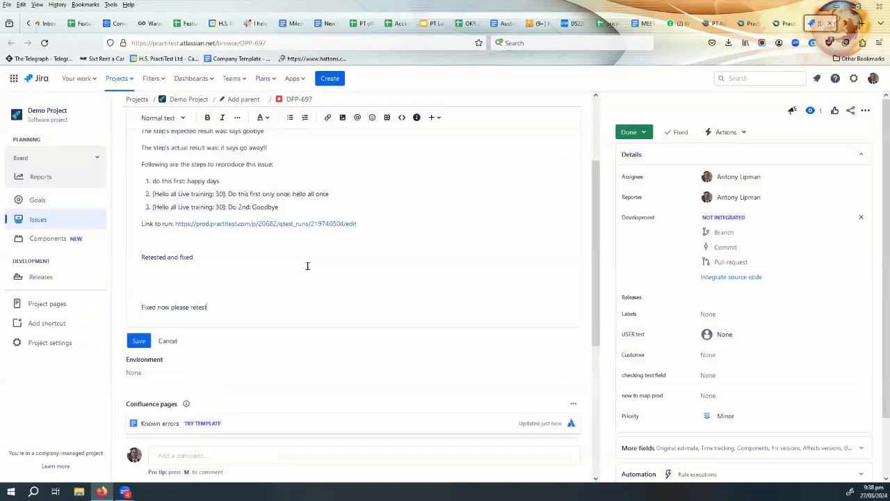
left_click_drag(201, 261, 92, 241)
key("ctrl+c")
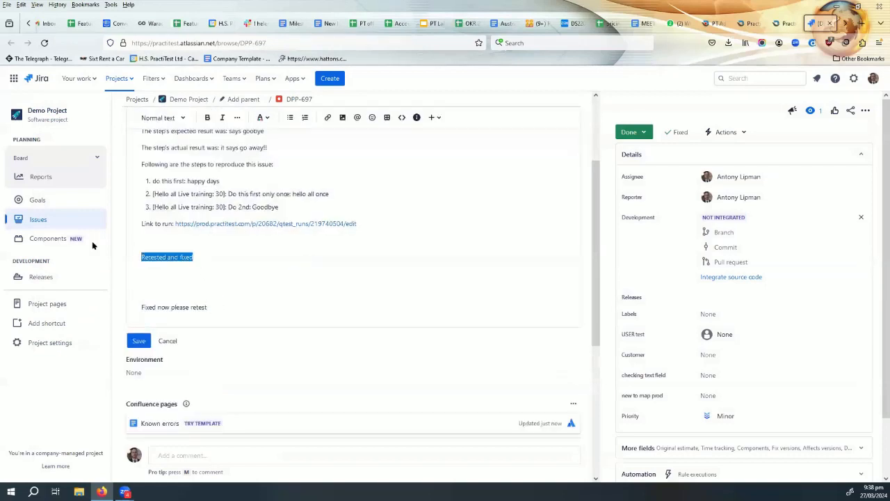
key("BackSpace")
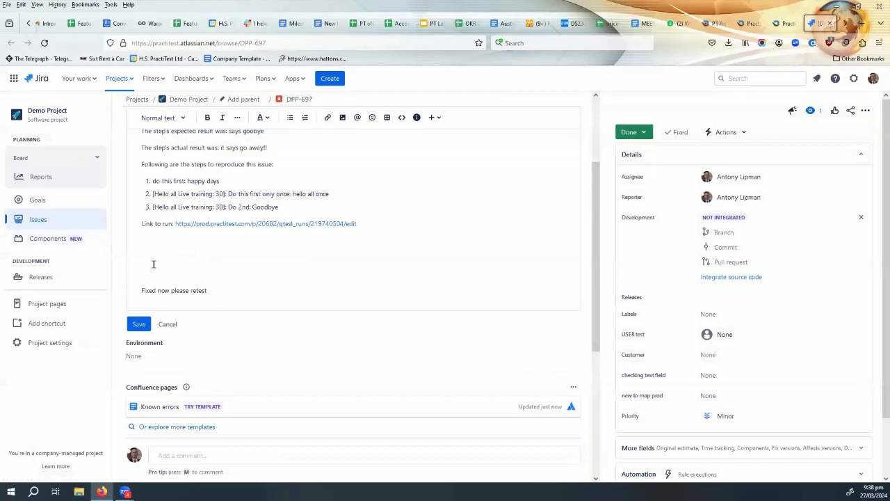
key("Delete")
key("Delete")
key("Delete")
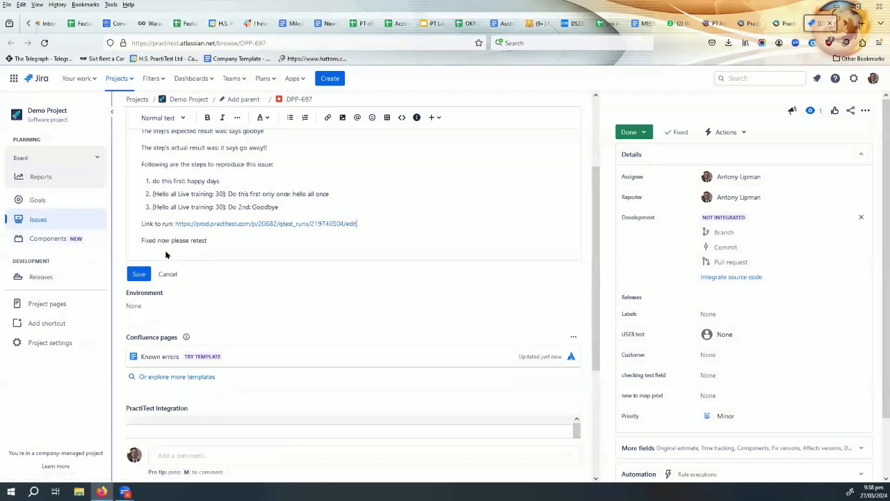
key("Return")
key("Return")
key("Return")
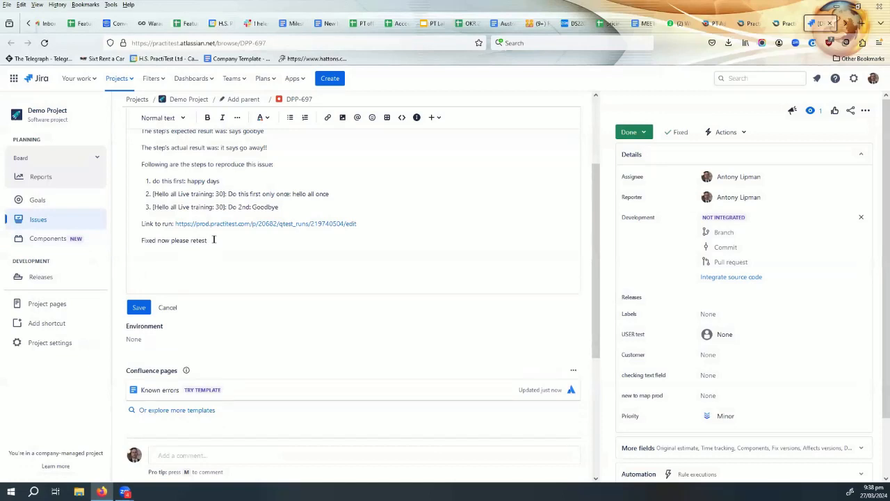
key("ctrl+v")
left_click(141, 324)
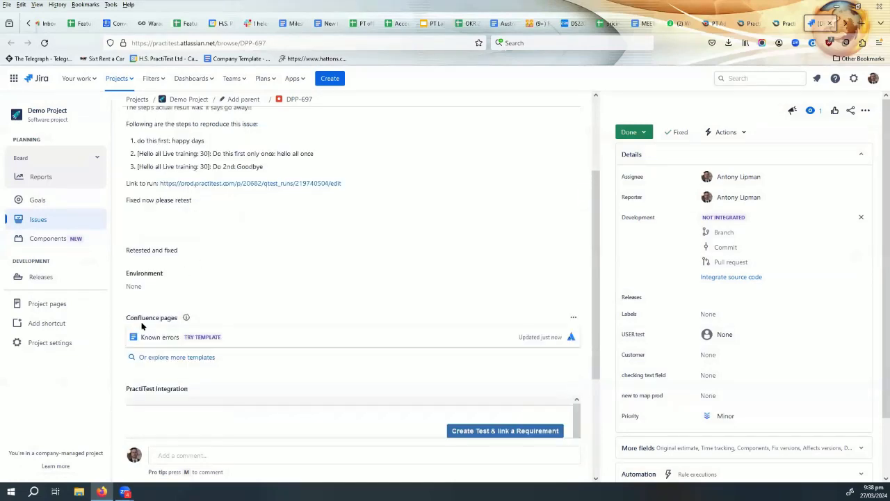
left_click(787, 26)
Reload DPP-697 in PractiTest to show 'Retested and fixed' under 'Fixed now please retest'.
left_click(47, 43)
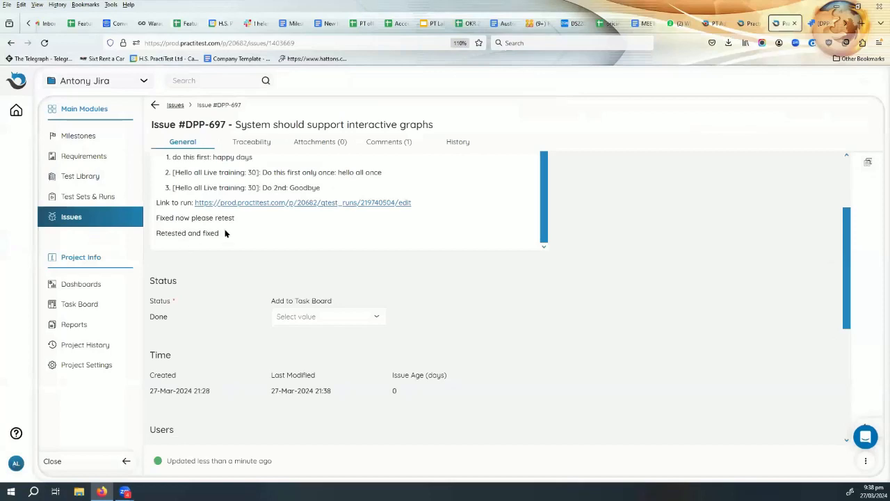
left_click_drag(225, 233, 165, 233)
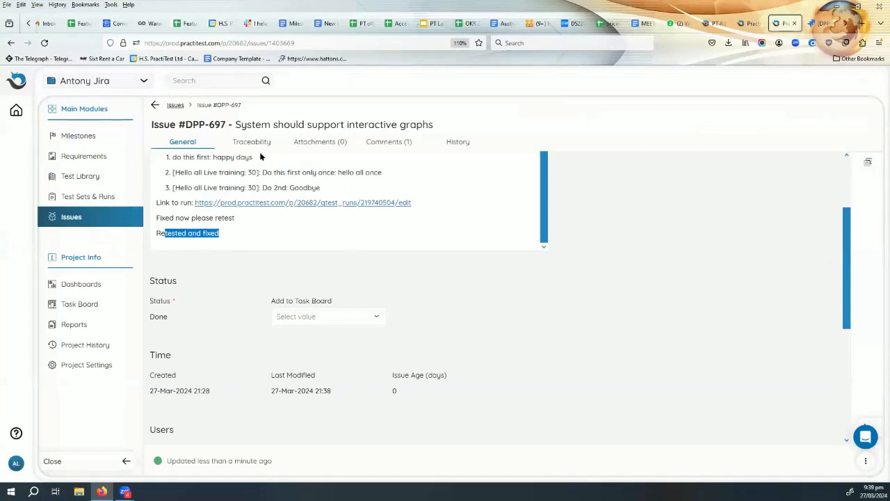
left_click(255, 143)
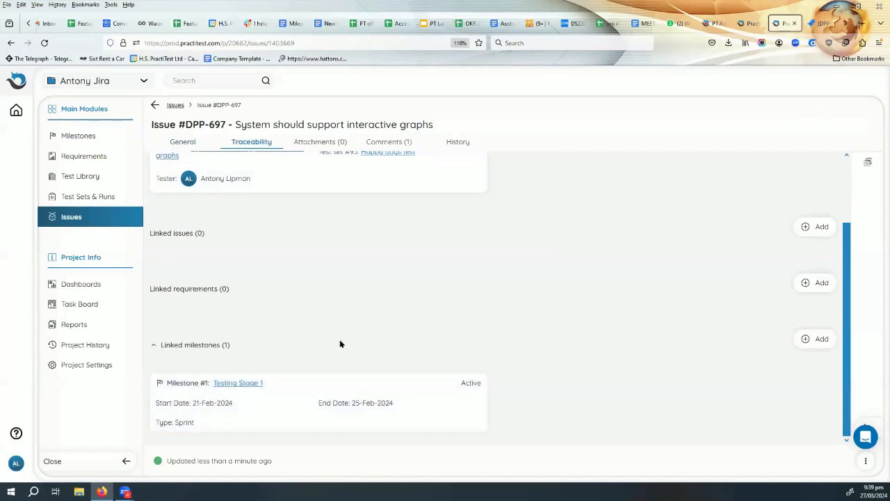
scroll(339, 318, "up", 3)
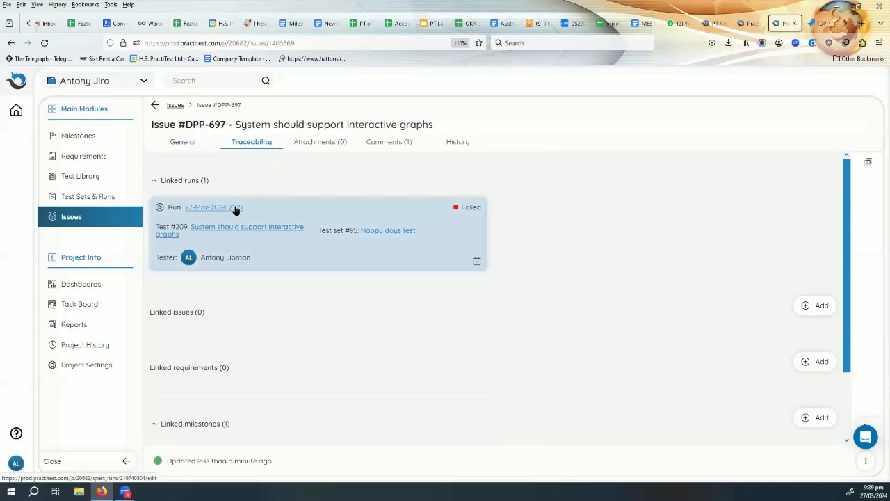
List All Issues sorted by Id descending, with PT-751 on top.
left_click(54, 217)
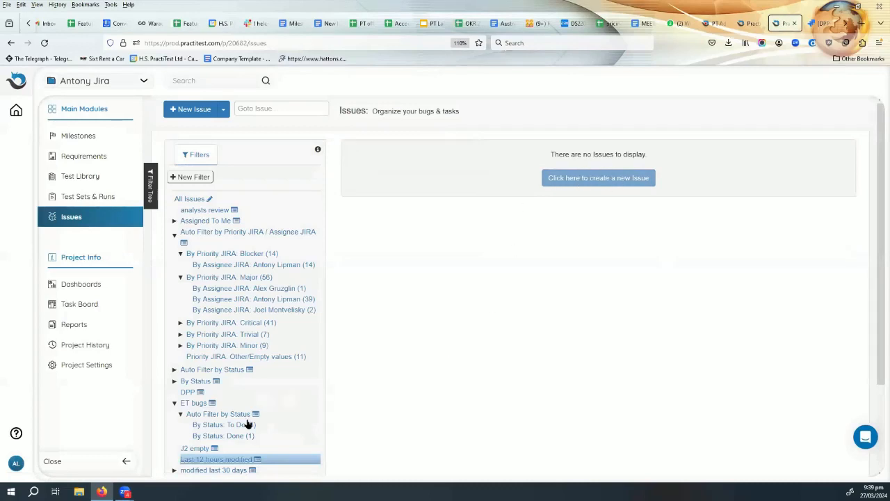
scroll(650, 223, "down", 3)
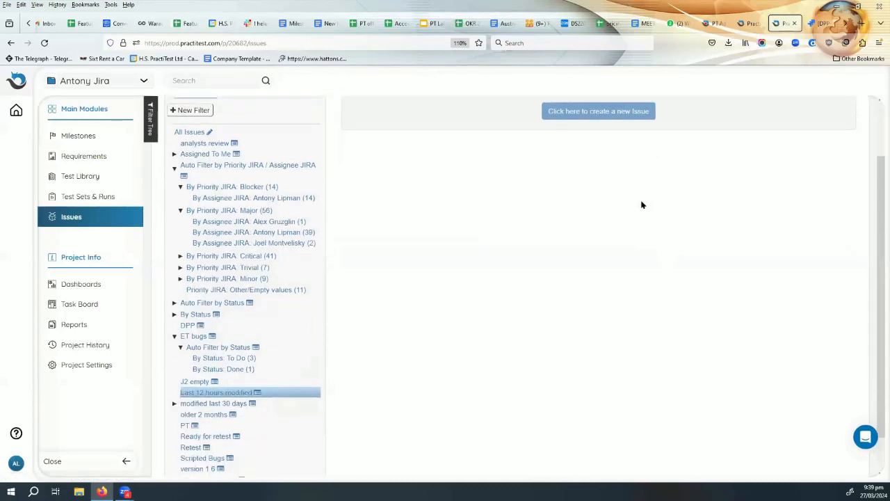
scroll(473, 362, "up", 3)
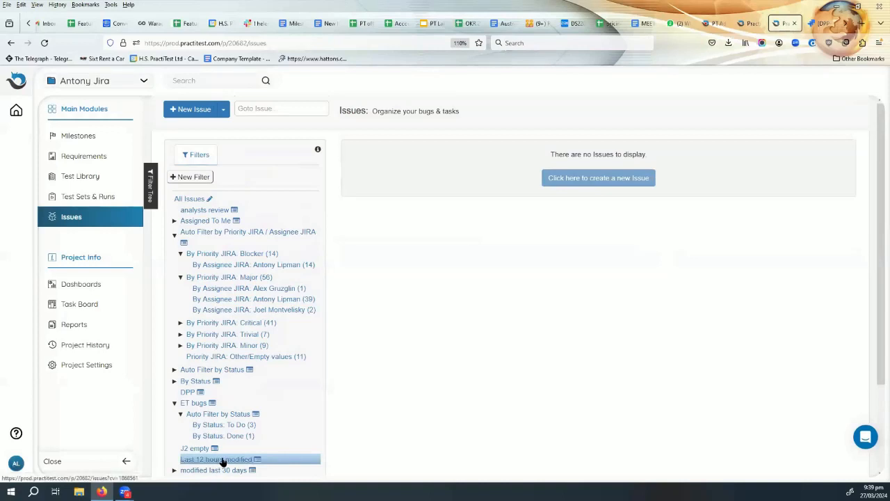
left_click(185, 200)
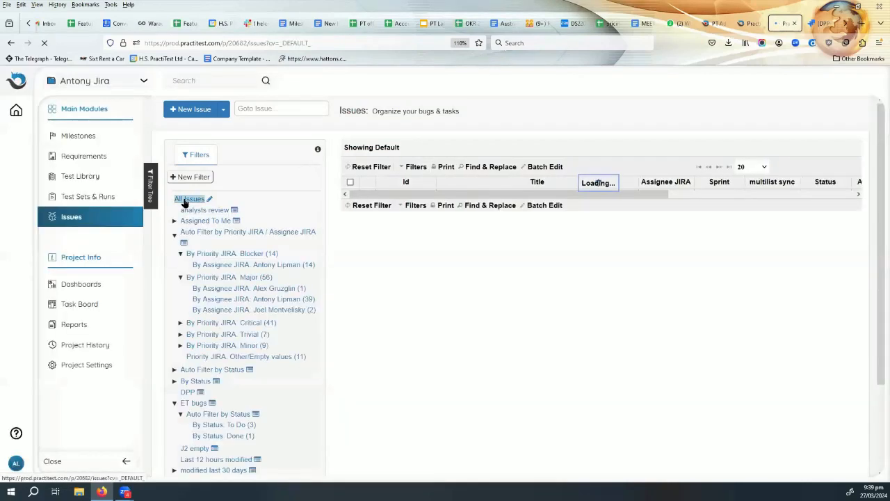
left_click(404, 183)
left_click(404, 183)
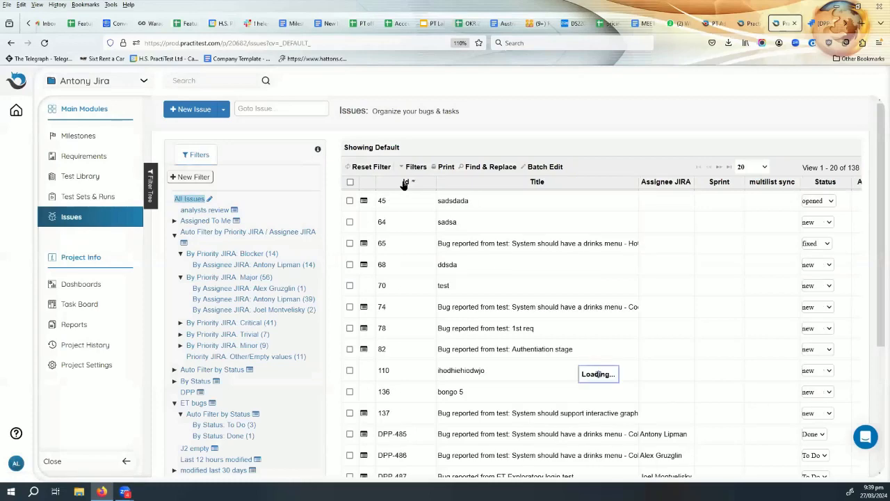
Scroll the 138-issue list and reveal the PT filter's criteria, External_id is PT.
scroll(436, 337, "down", 1)
scroll(436, 337, "down", 3)
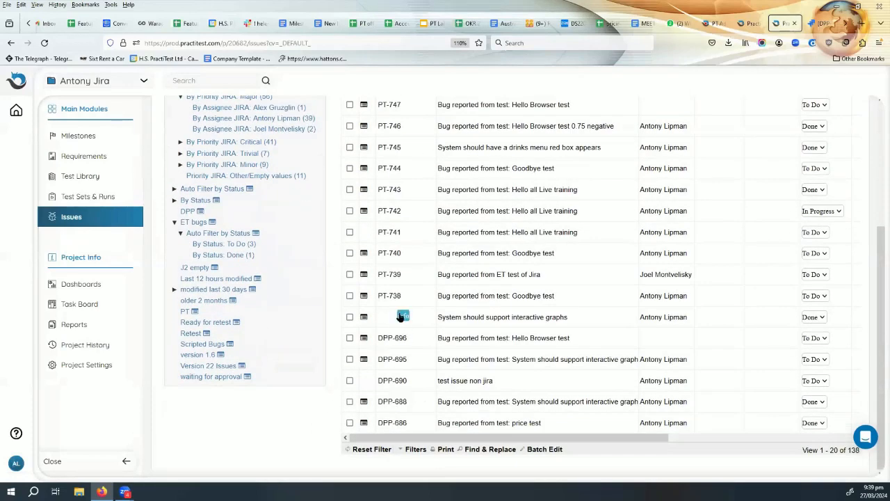
scroll(415, 336, "up", 3)
scroll(415, 336, "up", 1)
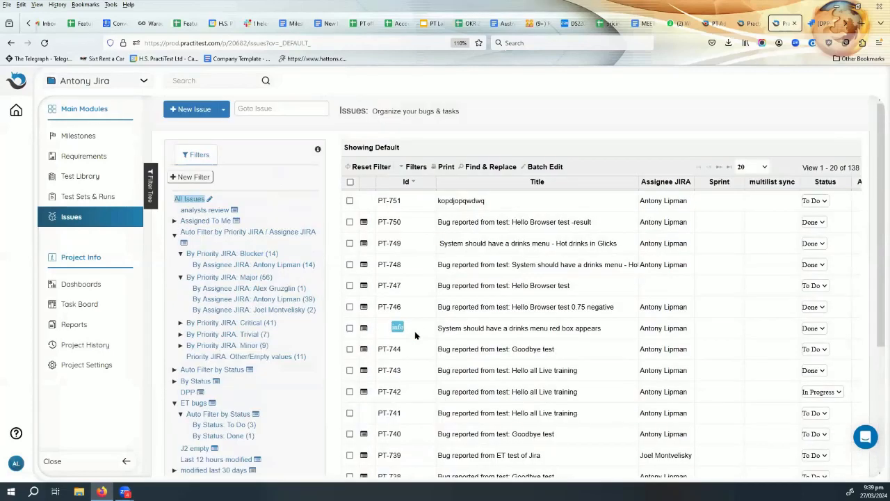
scroll(415, 336, "down", 2)
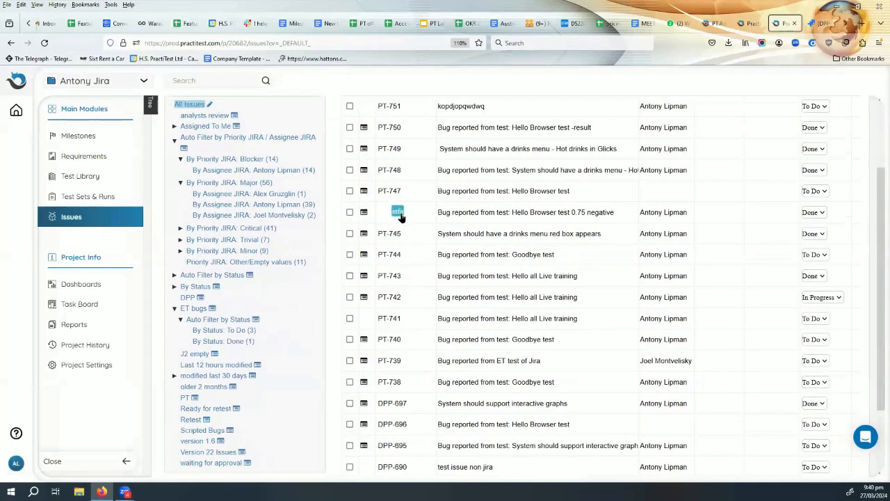
scroll(407, 229, "up", 1)
scroll(408, 229, "up", 1)
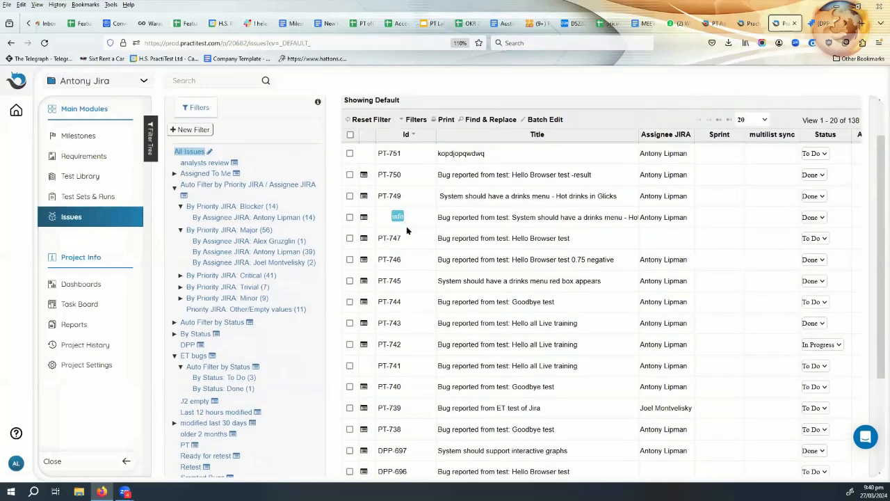
scroll(408, 229, "down", 2)
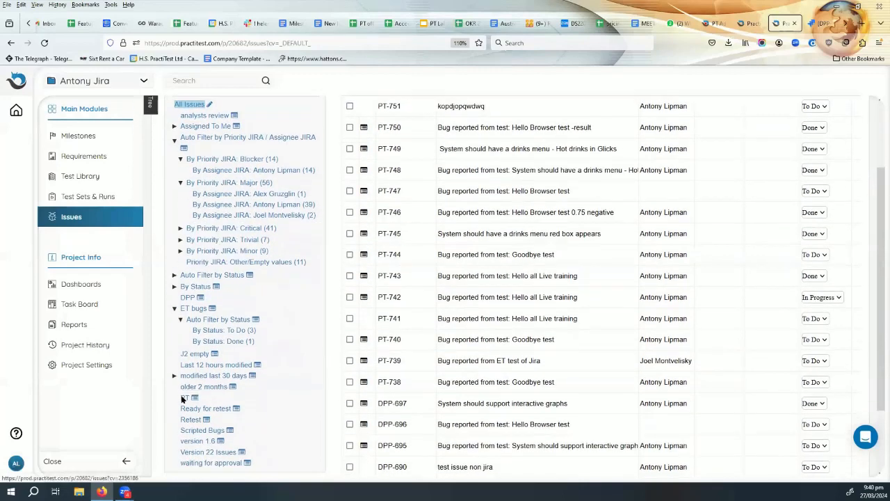
mouse_move(195, 398)
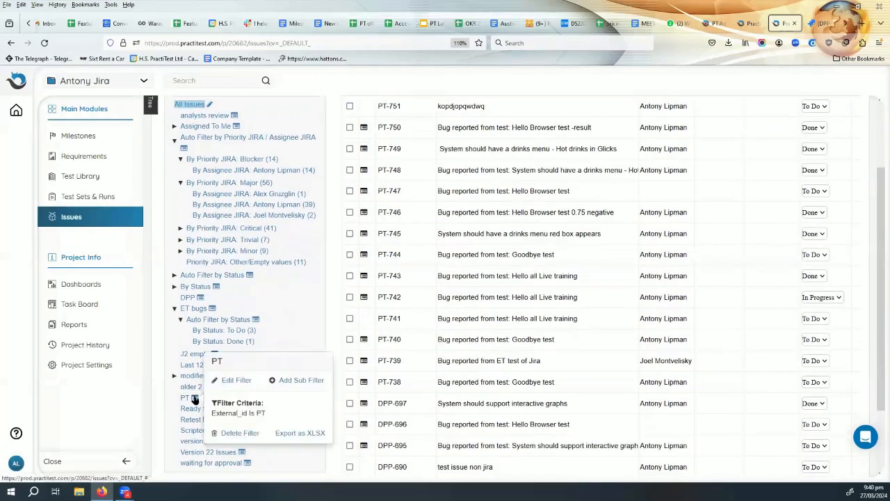
left_click_drag(270, 415, 161, 410)
Switch from the PT filter to the DPP view, listing 113 Jira-synced issues headed by DPP-697.
left_click(162, 409)
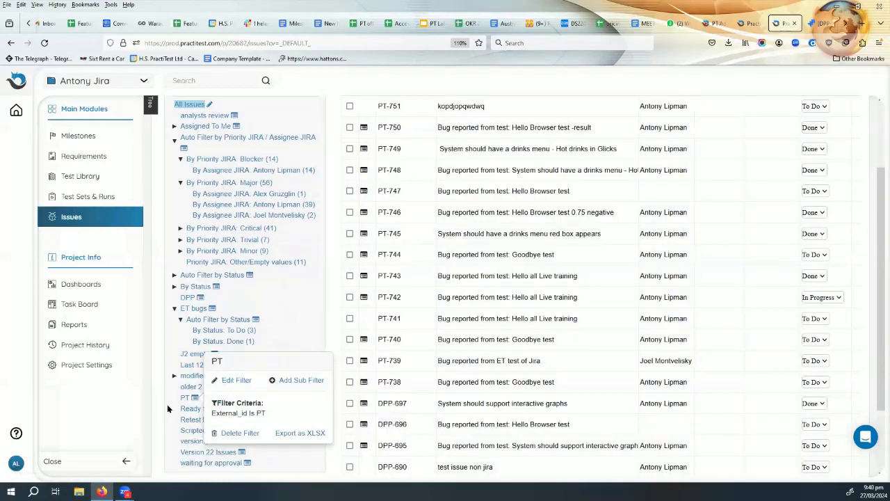
left_click(185, 400)
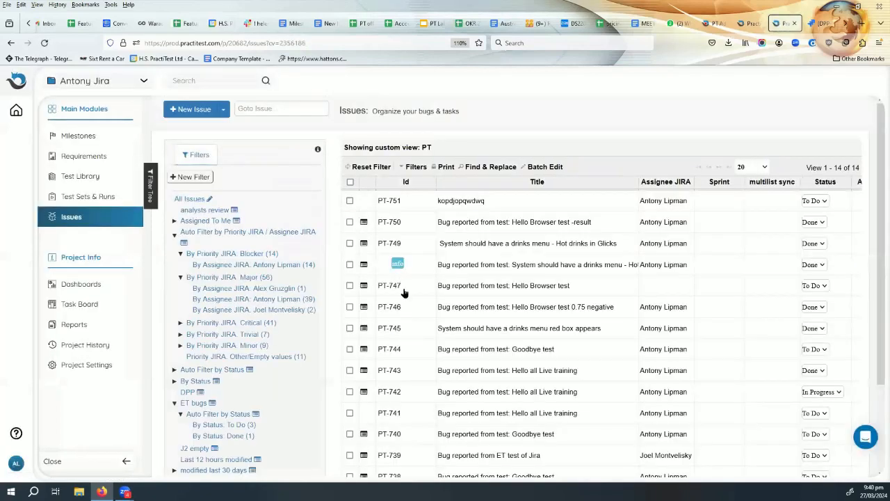
left_click(188, 393)
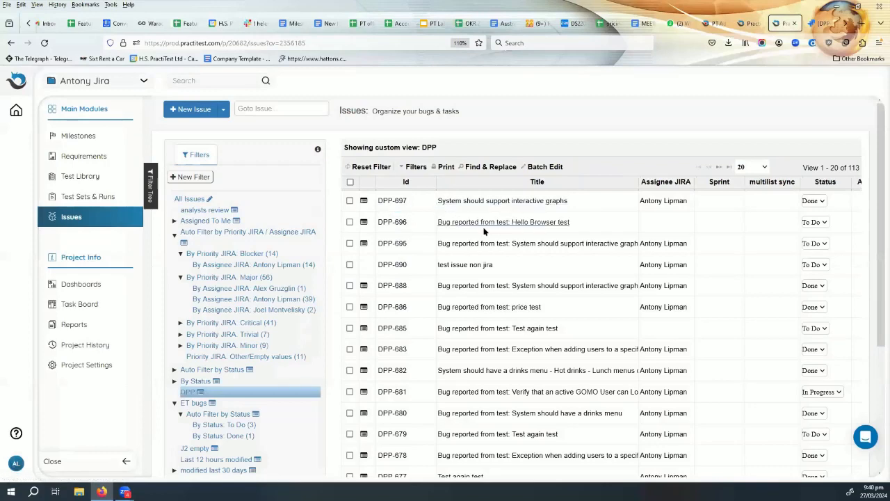
scroll(293, 389, "down", 1)
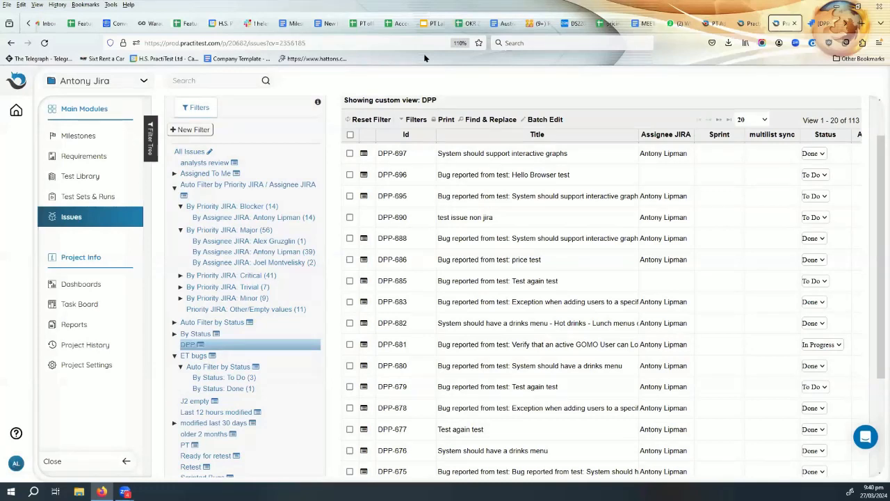
Open the Cycle 1 testing dashboard and scroll through its 249-instance status and distribution charts.
left_click(89, 286)
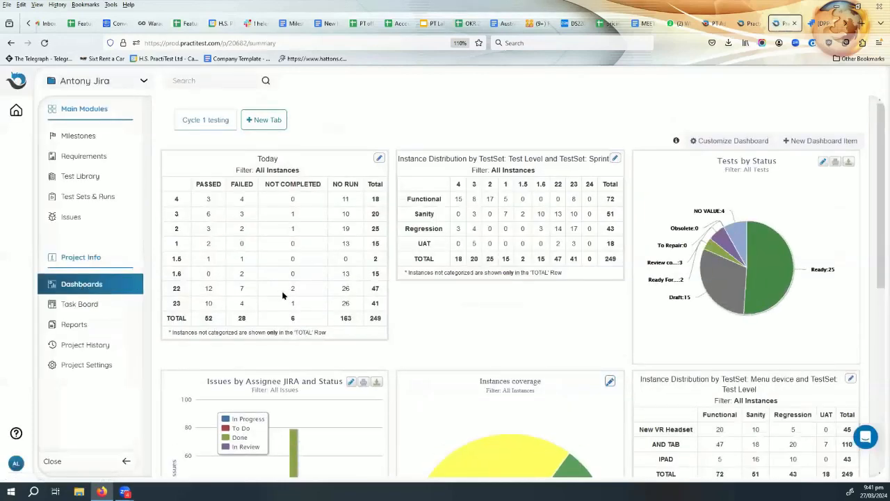
scroll(448, 306, "down", 3)
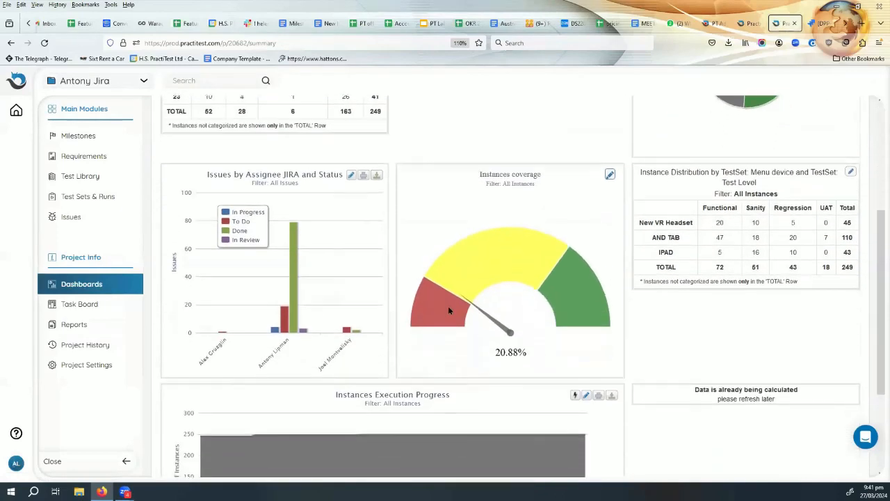
scroll(448, 310, "down", 2)
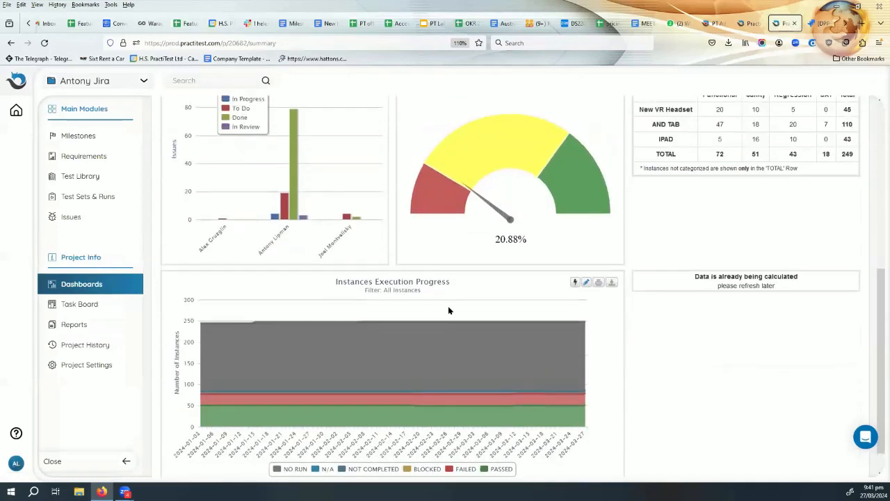
scroll(449, 311, "up", 4)
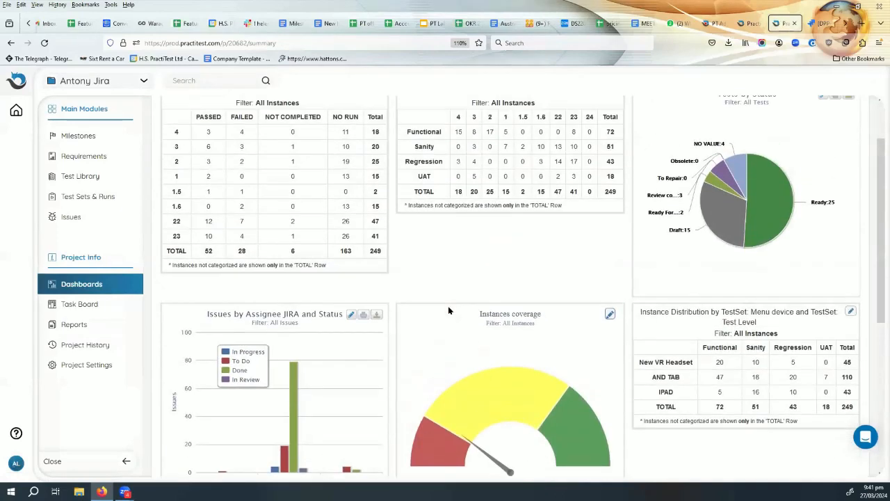
scroll(449, 311, "up", 1)
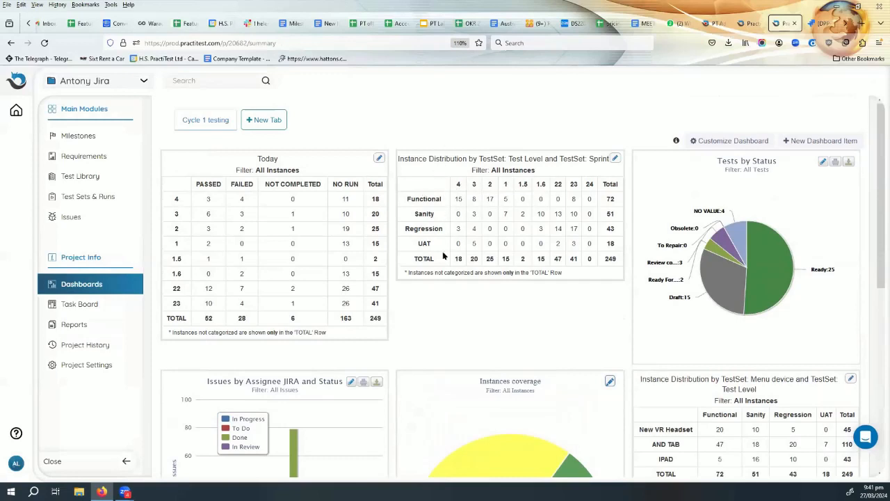
Switch the Test Level and Sprint distribution widget to be based on issues instead of instances.
left_click(618, 159)
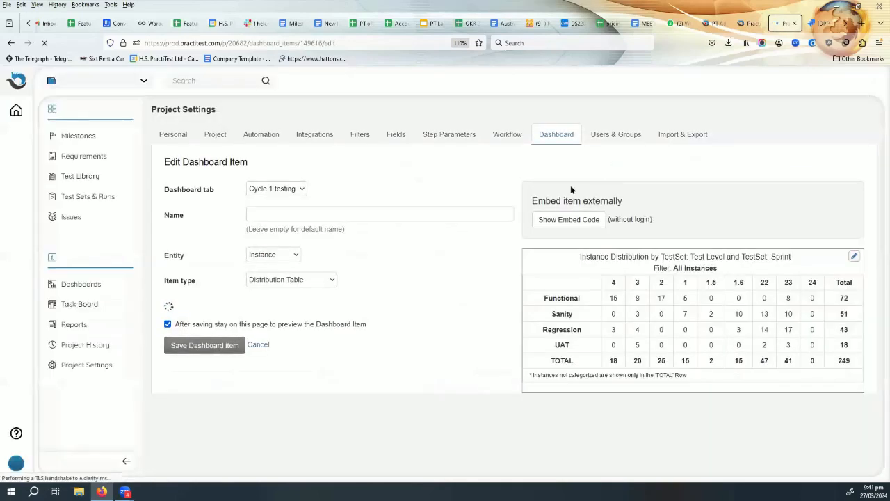
left_click(275, 255)
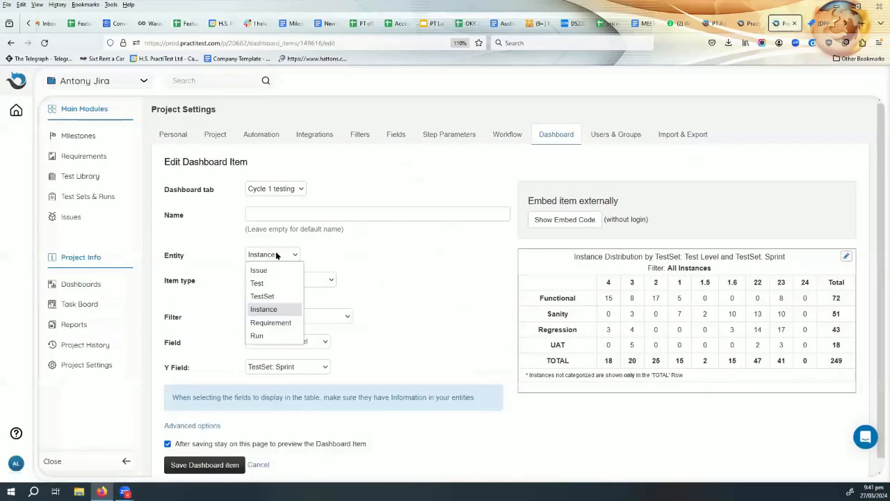
left_click(274, 271)
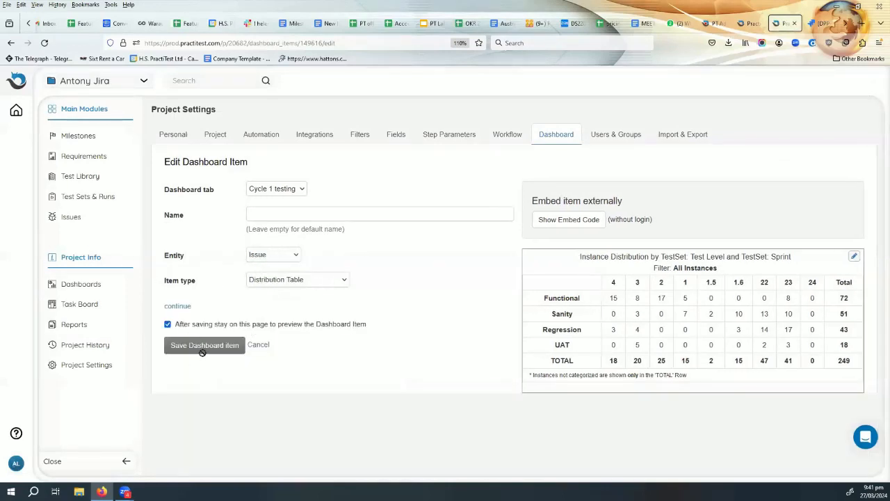
left_click(178, 306)
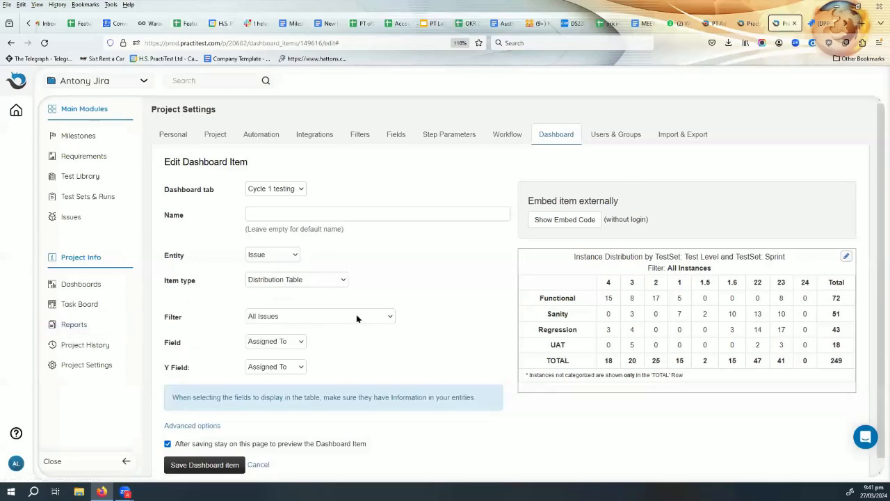
Set the table's field to Priority JIRA and Y field to Type, save the item, and view Issues.
left_click(278, 343)
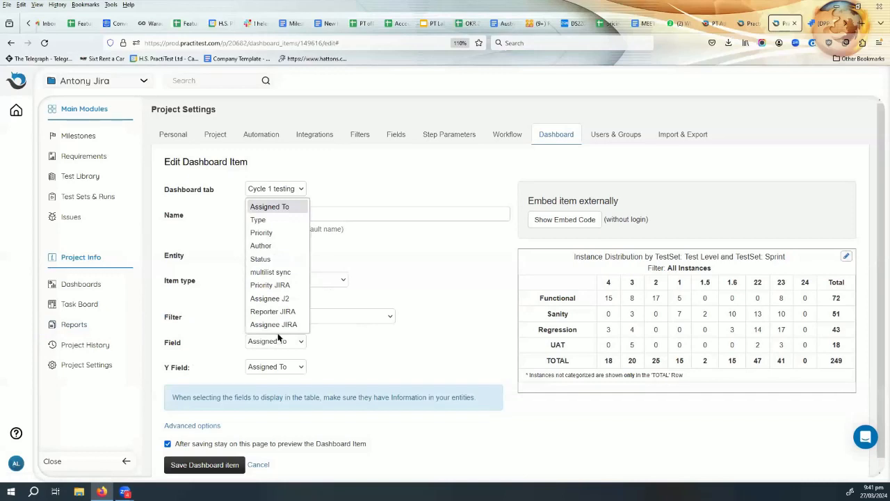
left_click(272, 237)
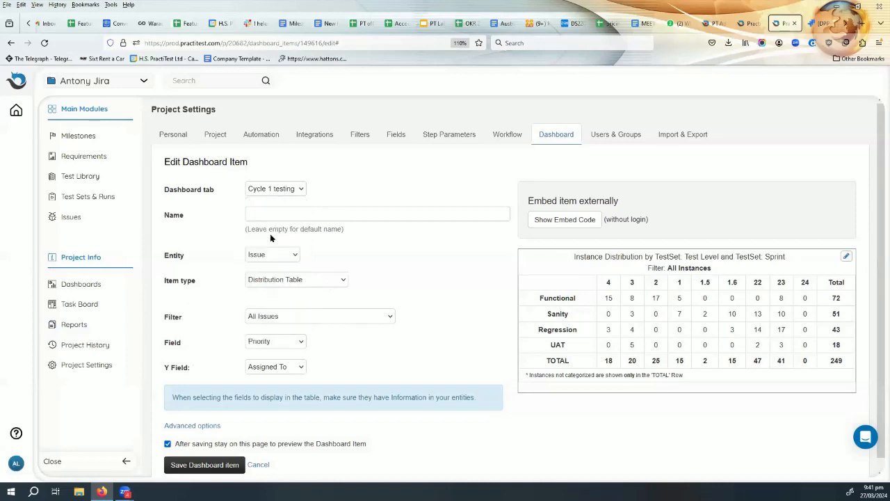
left_click(273, 341)
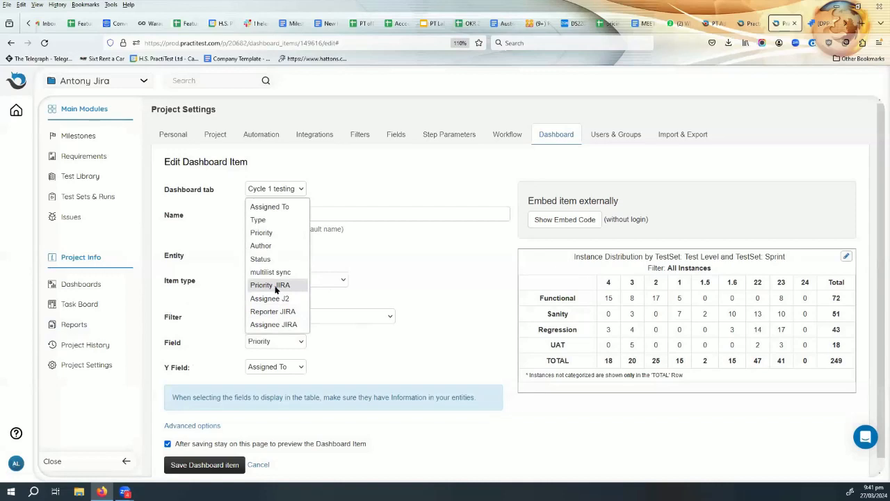
left_click(276, 288)
left_click(273, 367)
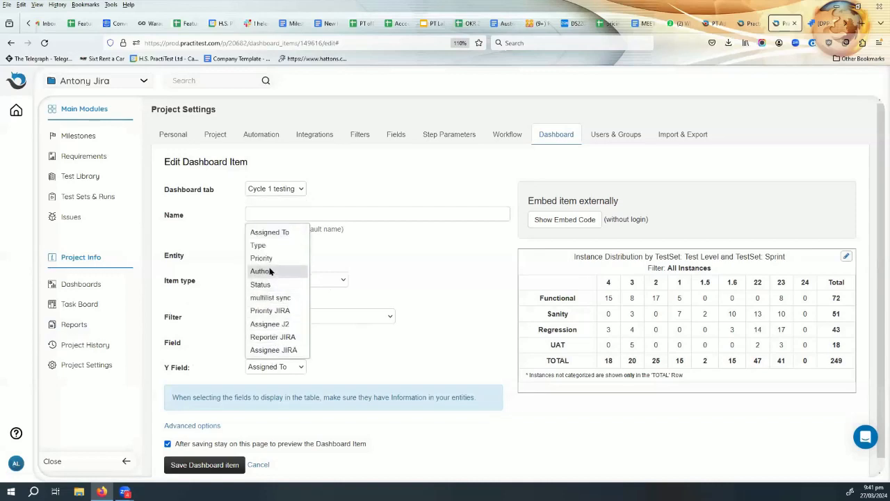
left_click(276, 246)
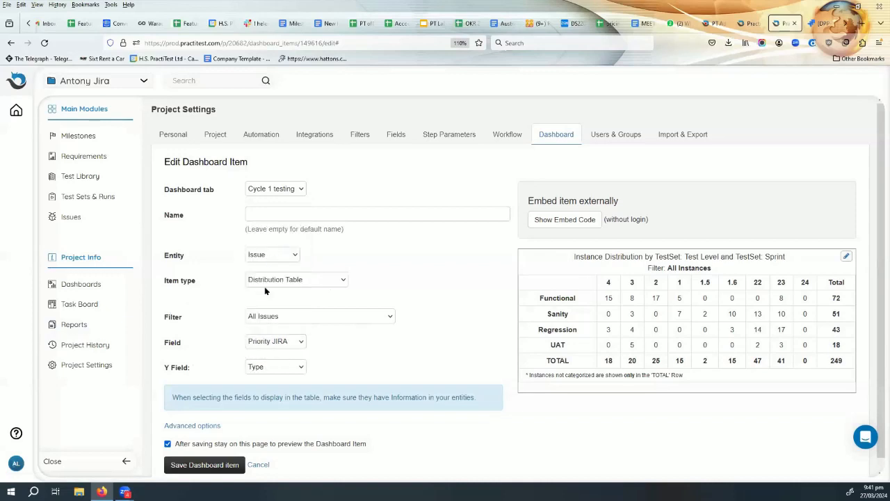
scroll(331, 379, "down", 1)
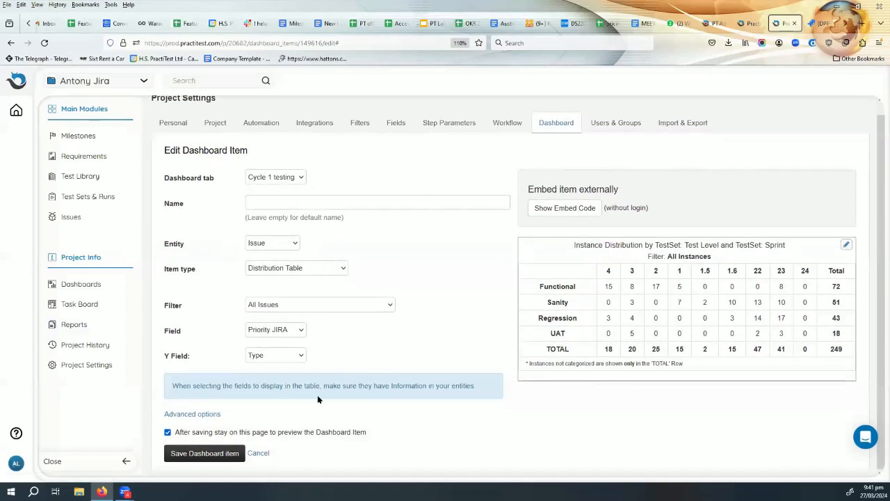
left_click(218, 454)
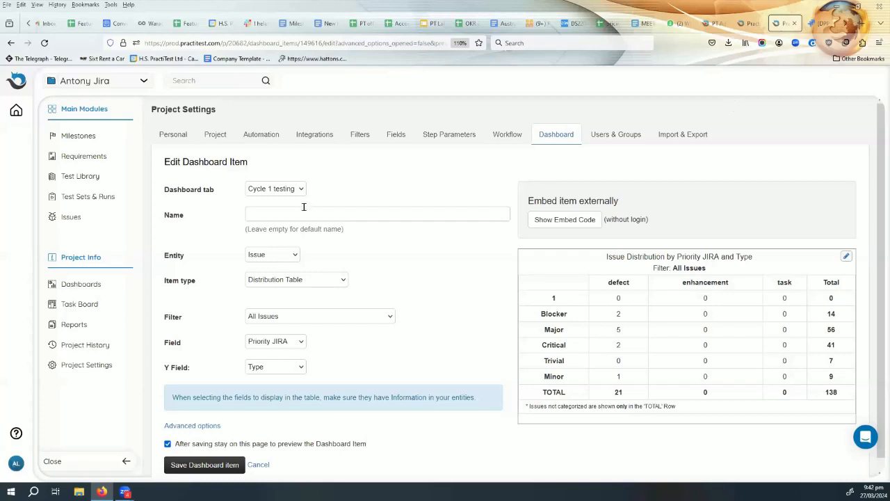
left_click(71, 221)
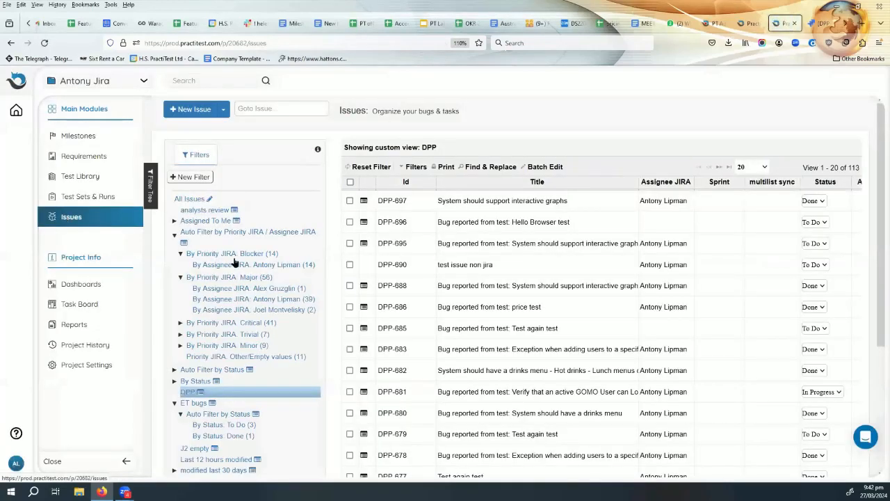
Switch the issues view from DPP to All Issues, review it, then go to Test Sets & Runs.
scroll(417, 285, "down", 4)
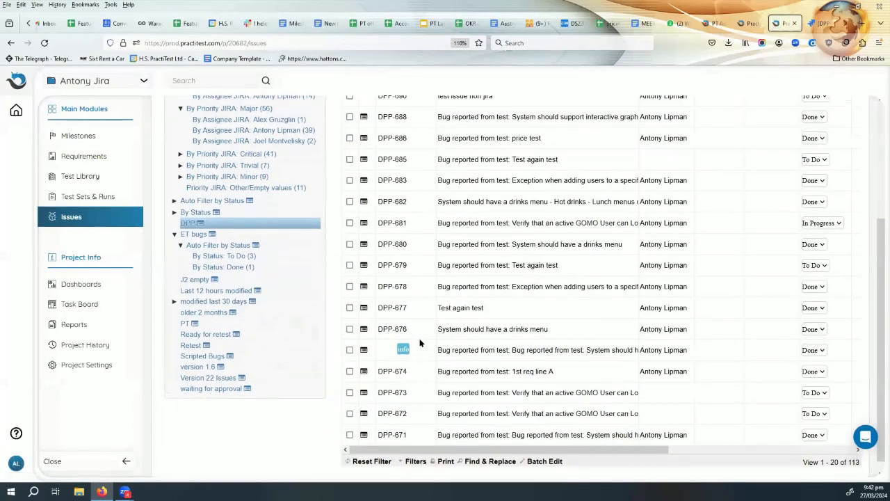
scroll(420, 341, "up", 4)
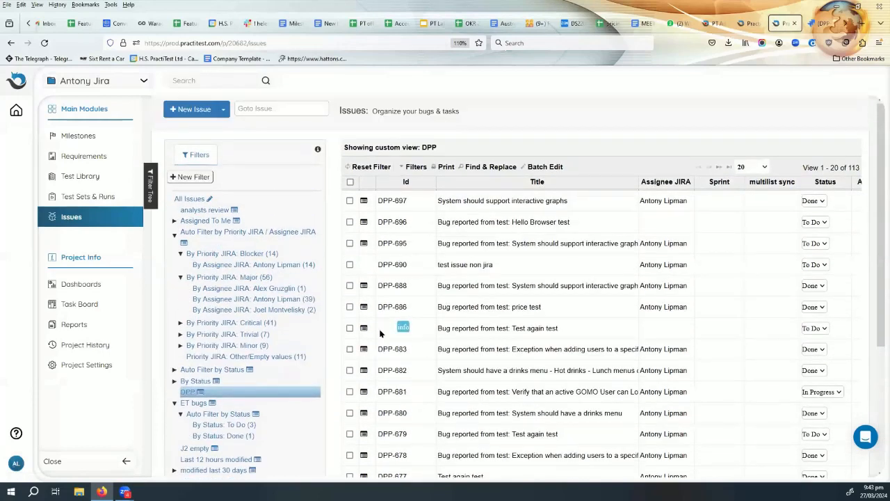
left_click(187, 200)
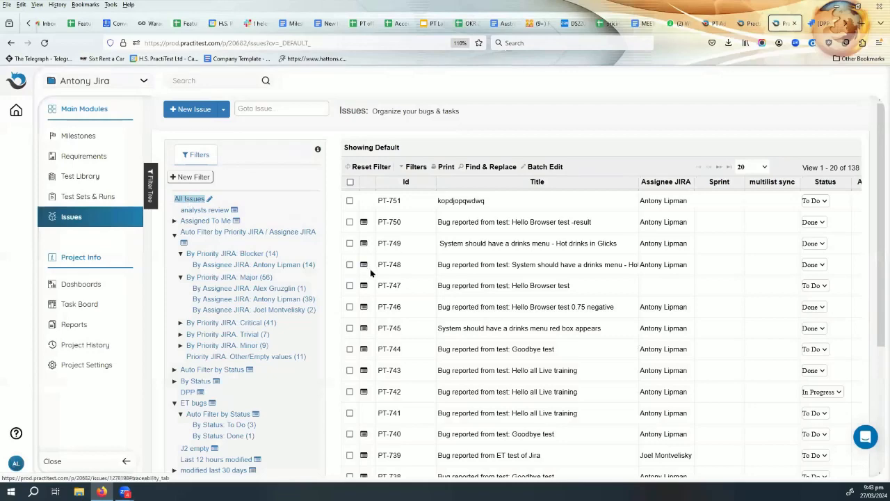
scroll(387, 280, "down", 5)
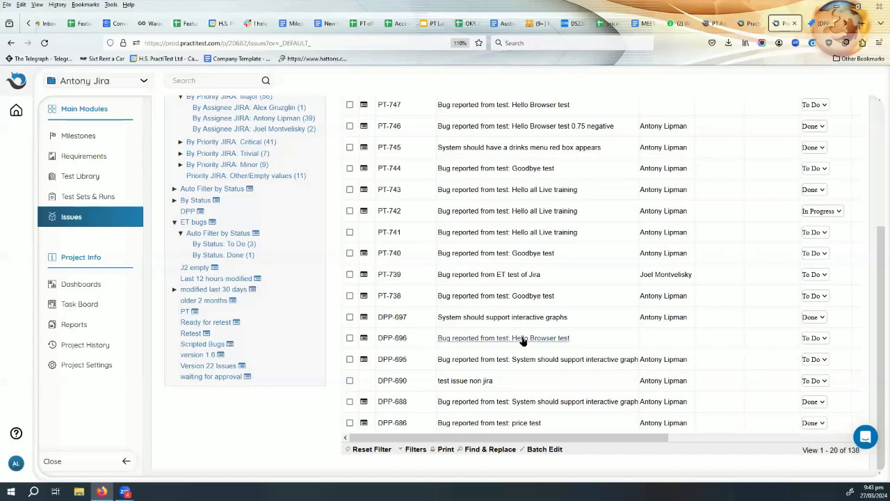
scroll(543, 313, "up", 3)
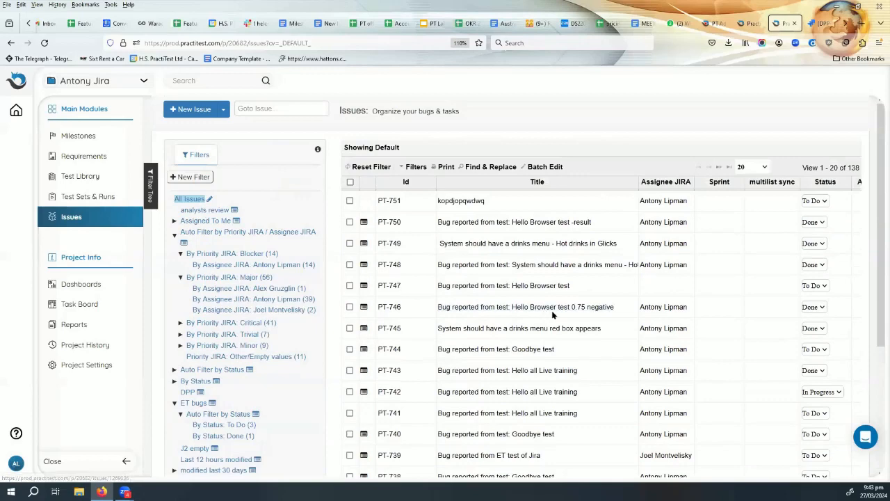
left_click(81, 202)
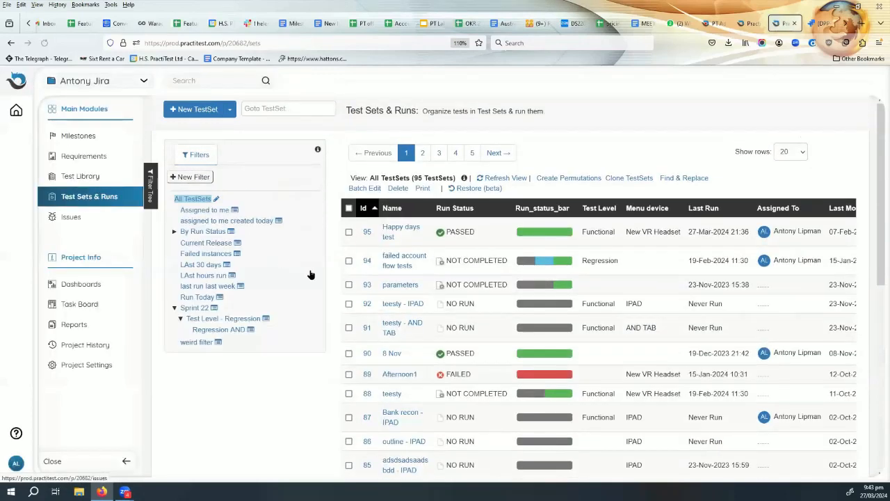
Start a new run of the price test from the failed account flow tests set.
left_click(398, 262)
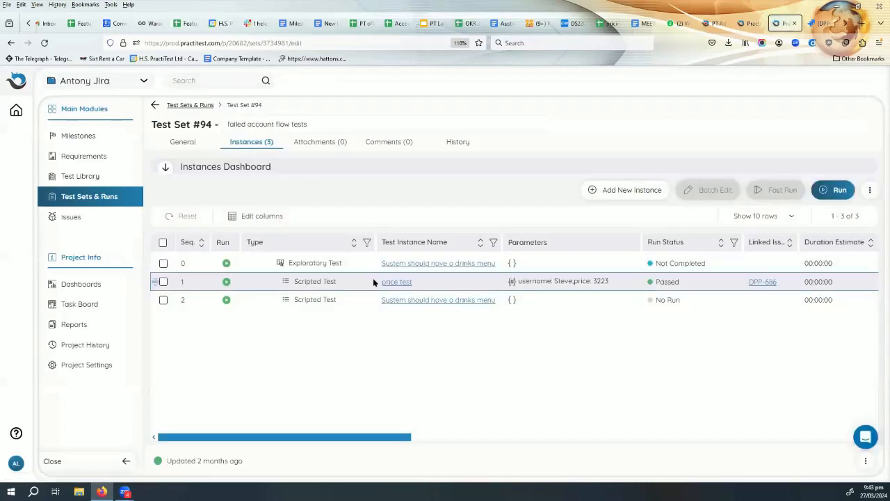
left_click(226, 284)
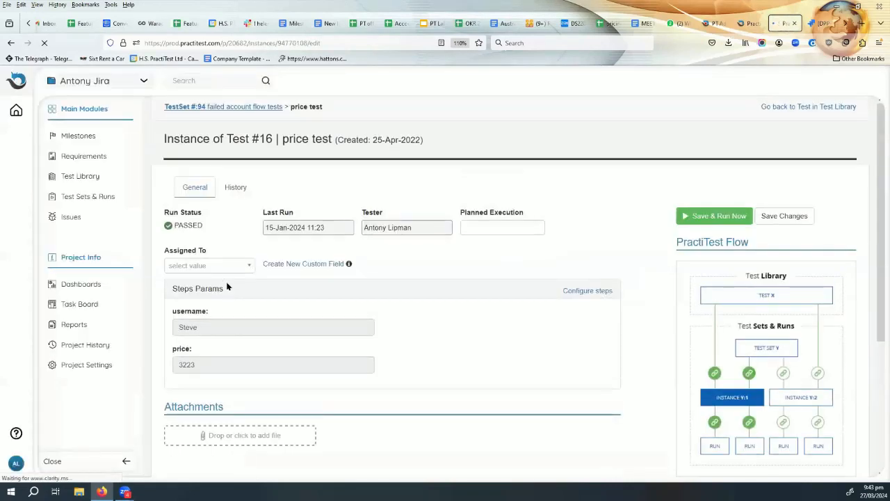
left_click(704, 215)
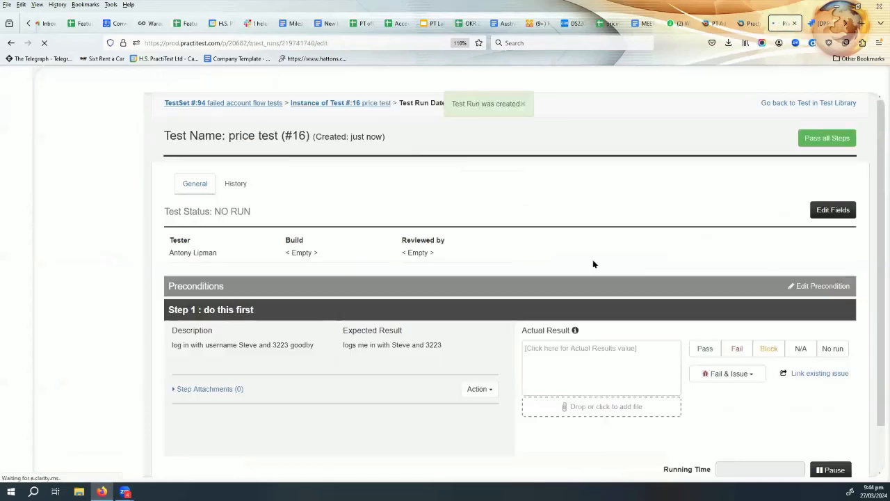
Record step 1's actual result, noting it logged in with a password, and fail it with an inner issue.
scroll(320, 345, "down", 1)
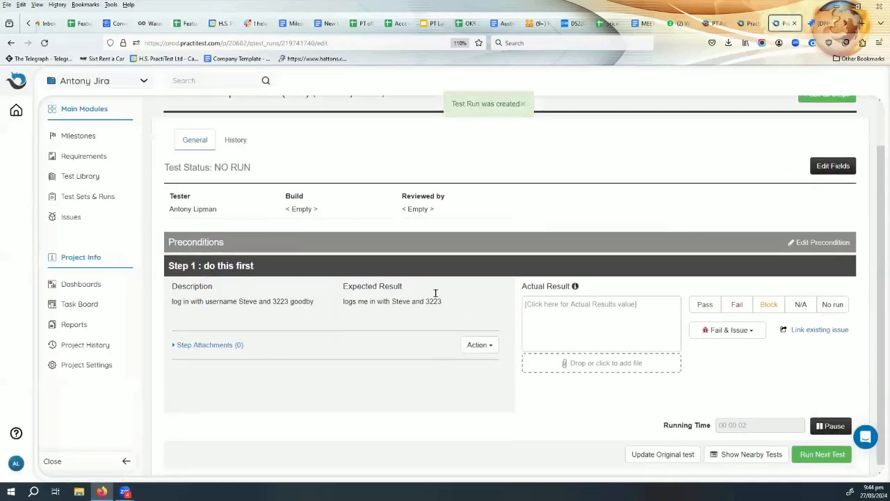
left_click(581, 301)
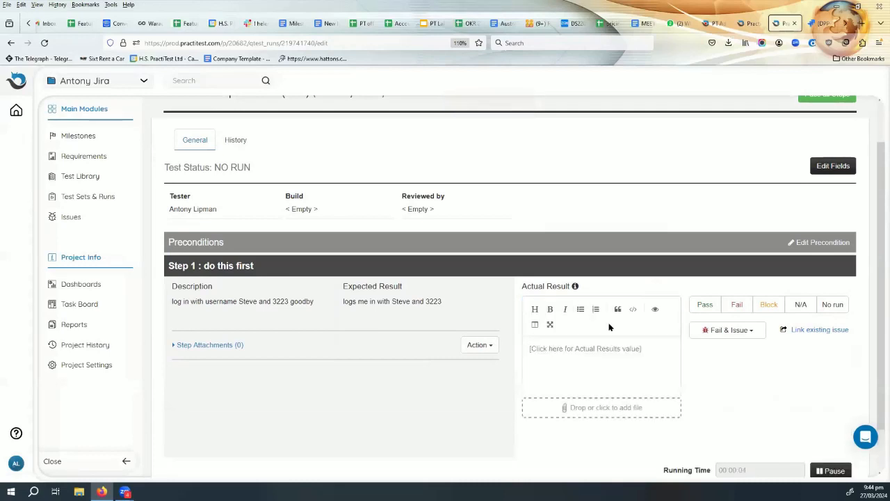
type("this broke as ")
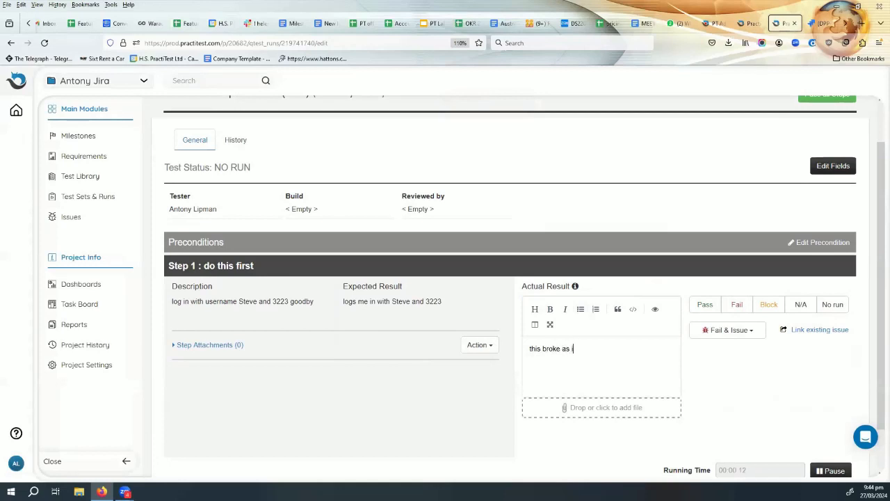
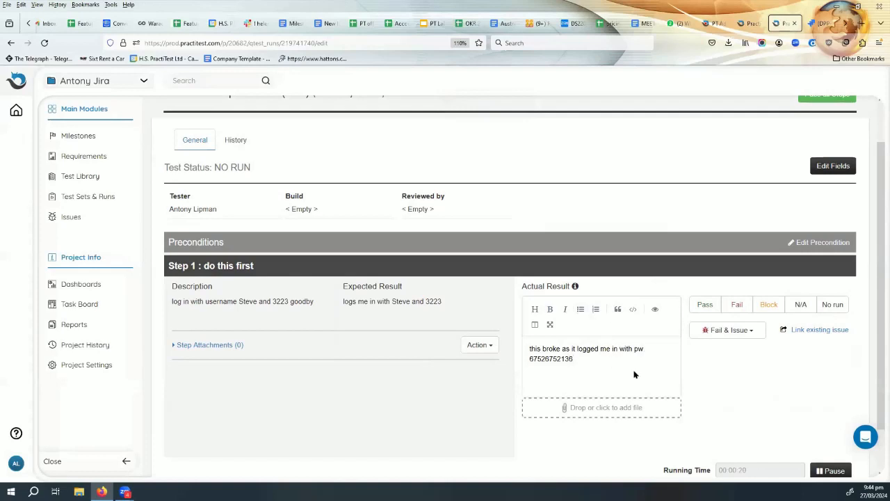
left_click(755, 332)
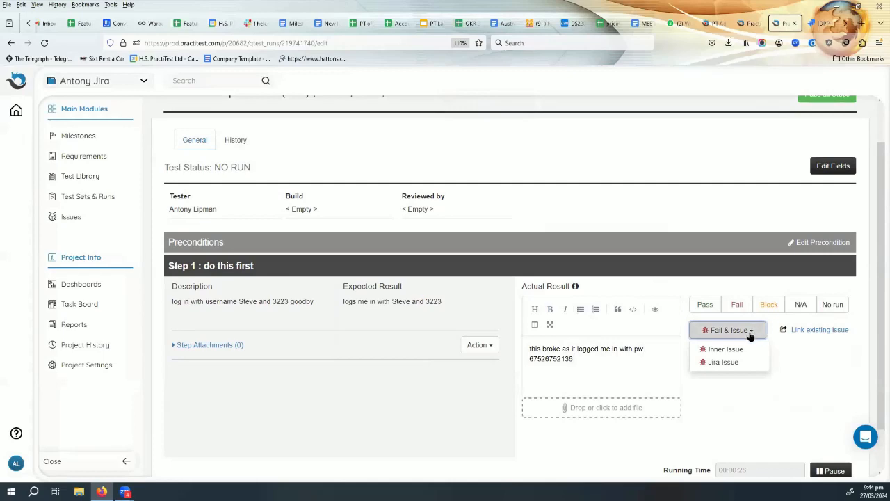
left_click(729, 349)
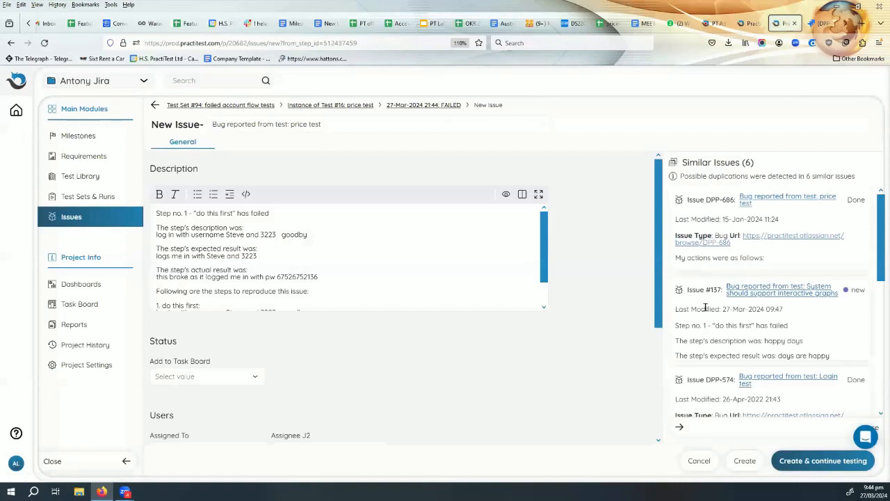
Assign the new bug report to the tester and try to create it.
scroll(383, 358, "down", 3)
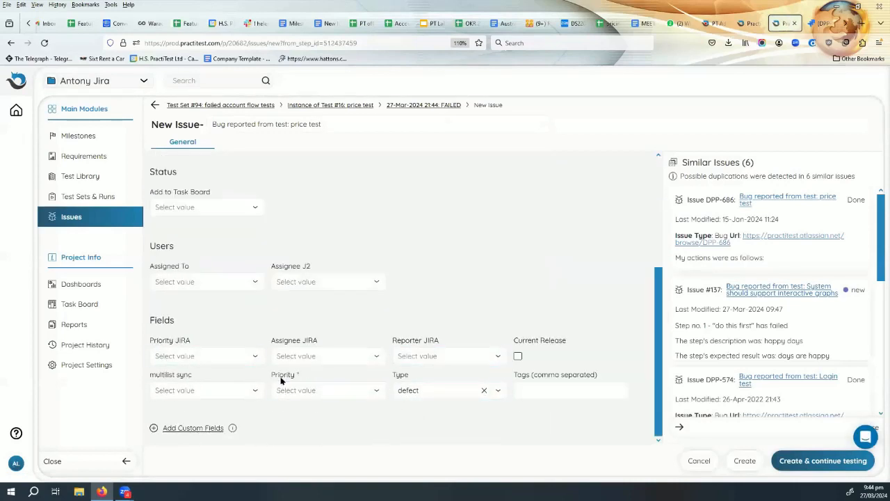
scroll(297, 330, "up", 2)
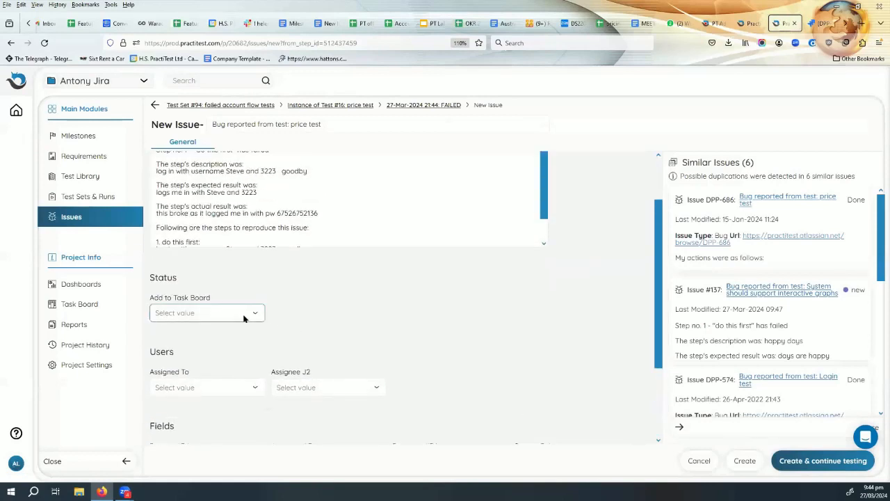
scroll(360, 313, "down", 1)
left_click(230, 339)
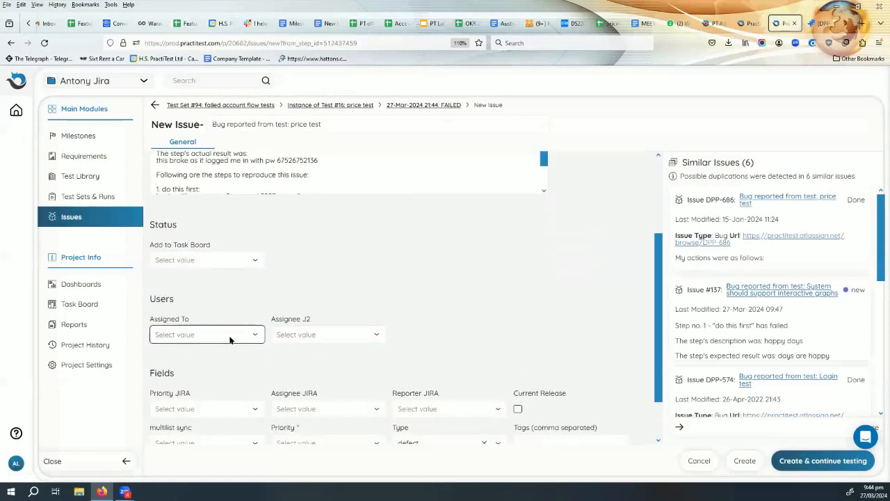
left_click(214, 374)
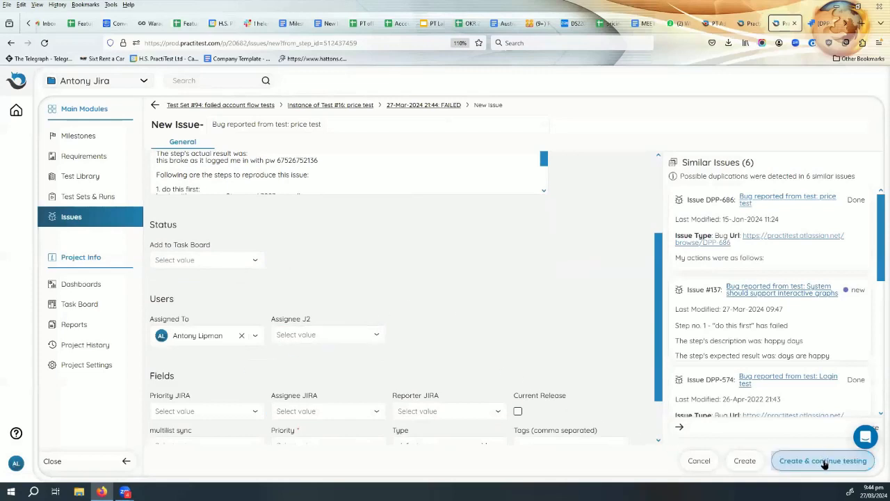
left_click(746, 465)
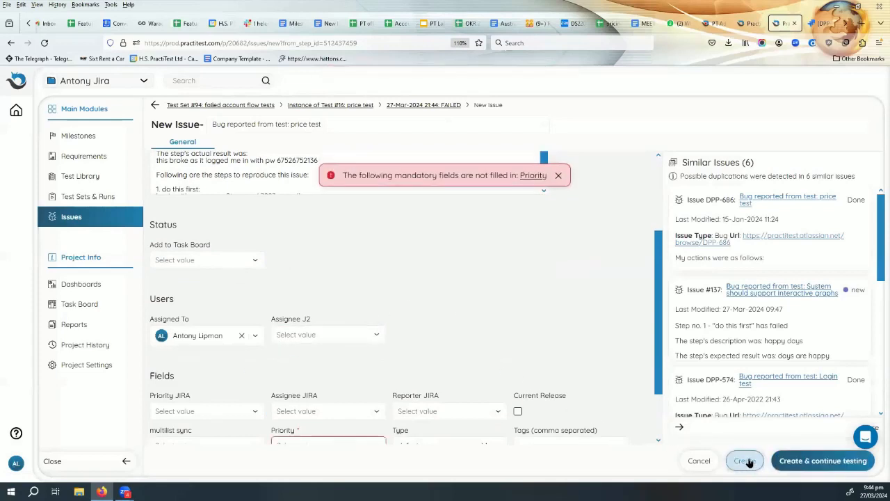
Set Priority JIRA to Blocker and Priority to 1-showstopper, then save the issue.
scroll(476, 326, "down", 1)
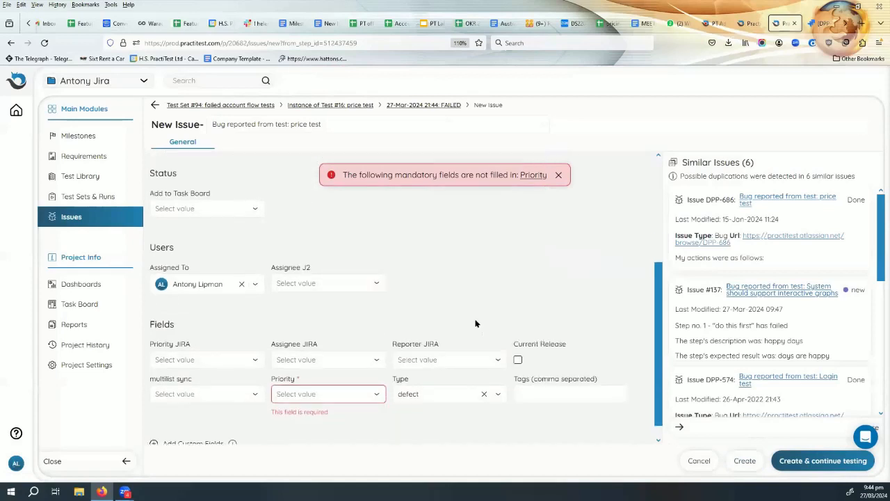
left_click(206, 358)
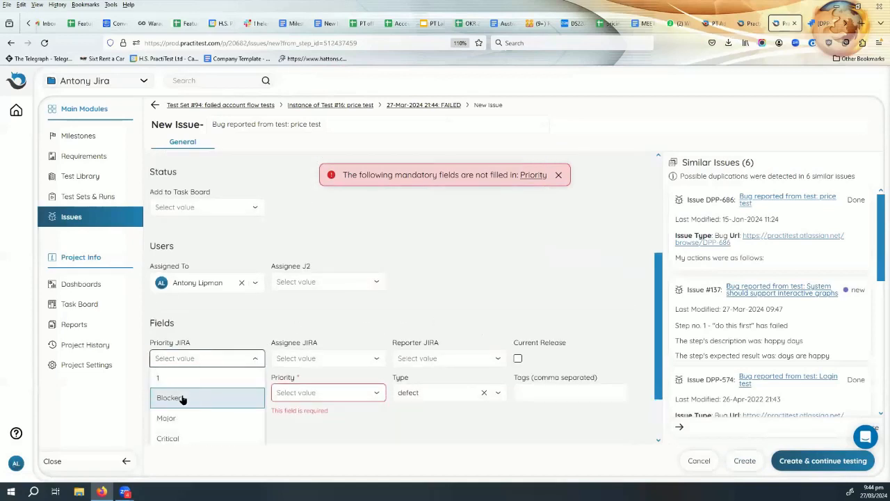
left_click(182, 398)
scroll(429, 264, "down", 1)
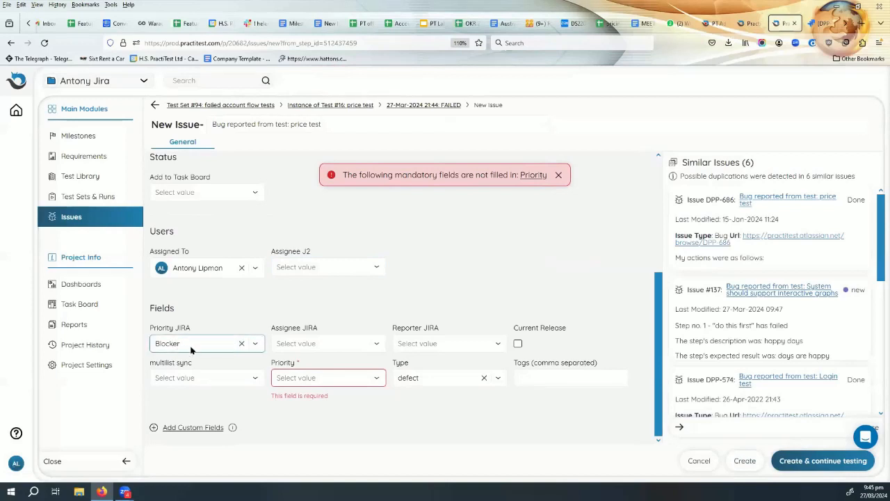
scroll(274, 281, "up", 3)
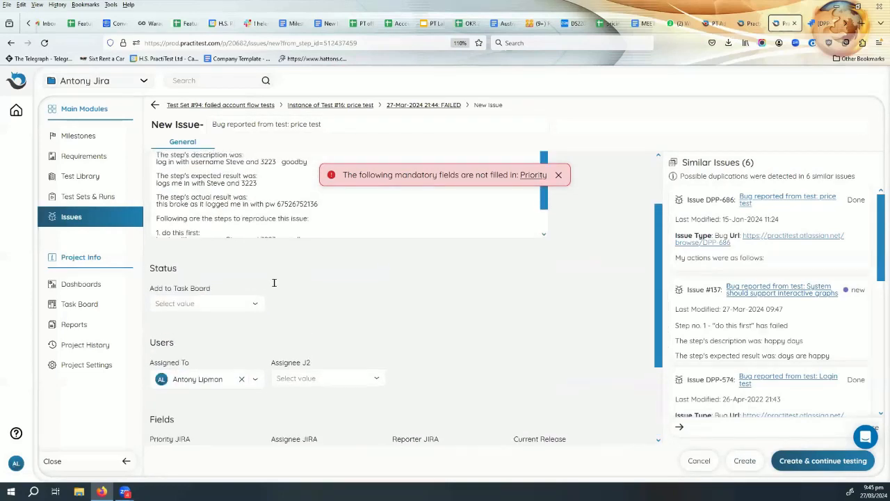
scroll(277, 296, "down", 3)
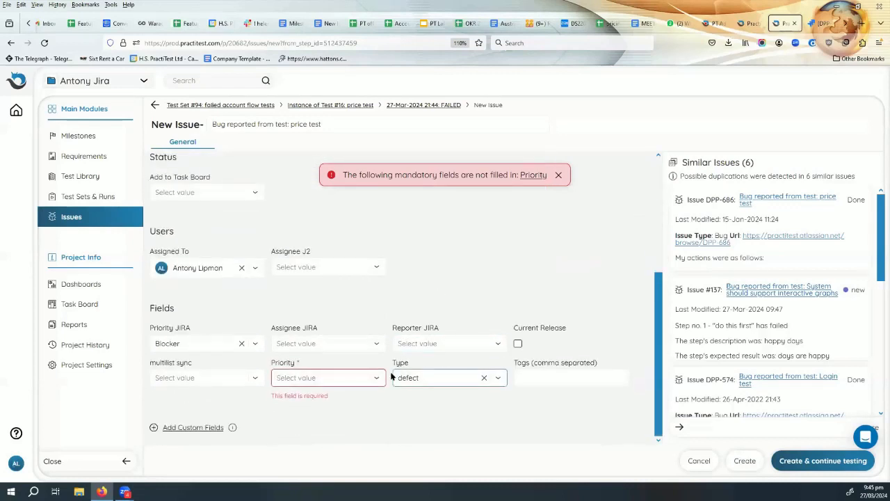
left_click(325, 379)
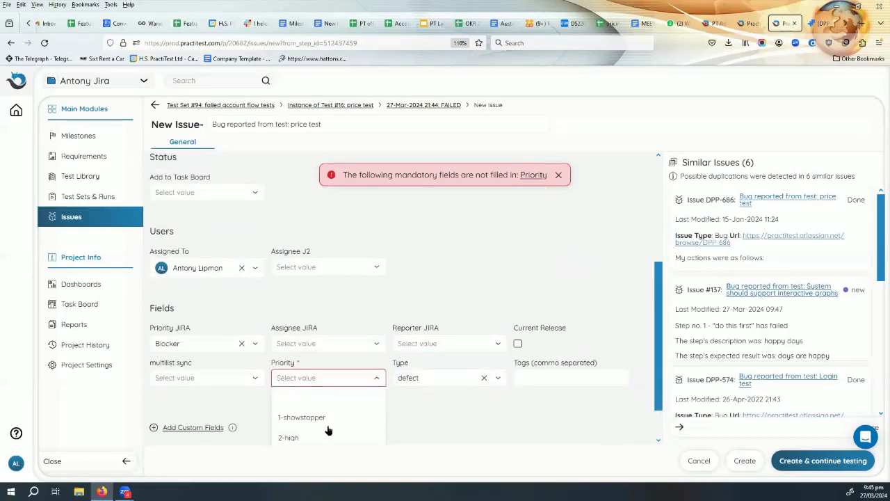
left_click(320, 418)
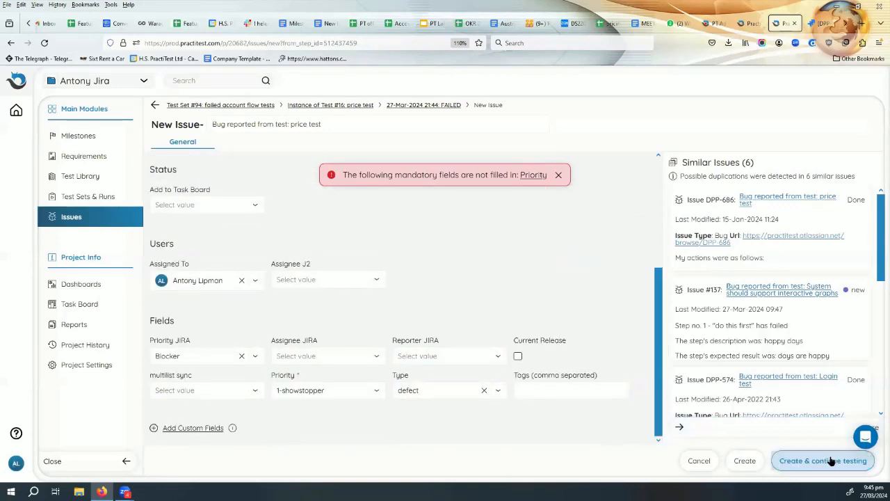
left_click(750, 461)
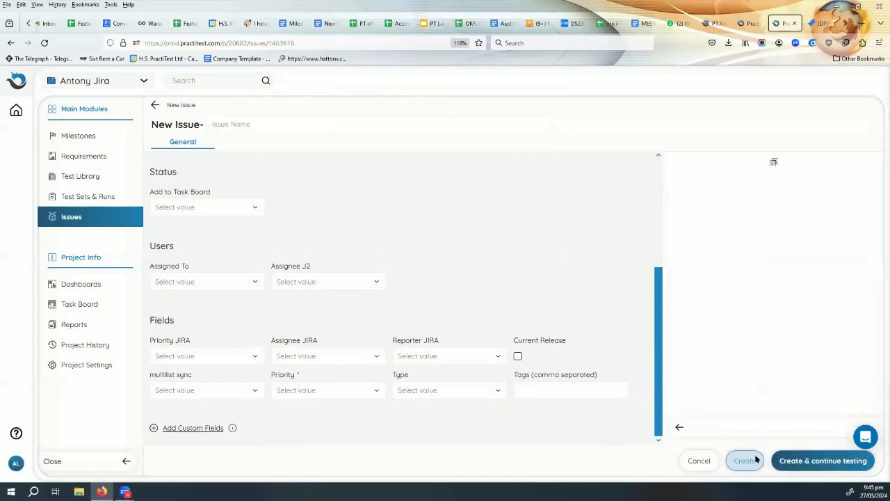
Open issue #139's extra actions menu and select the issue number in its title.
scroll(589, 297, "down", 4)
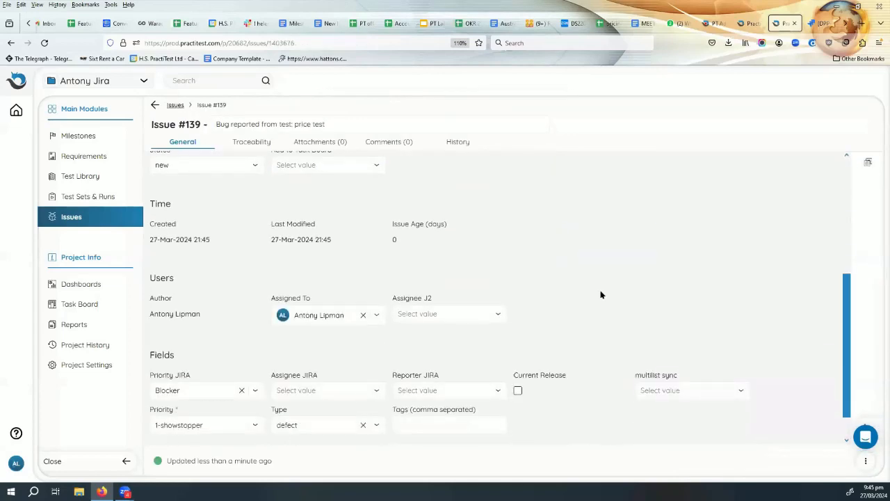
scroll(602, 295, "up", 4)
scroll(605, 297, "down", 3)
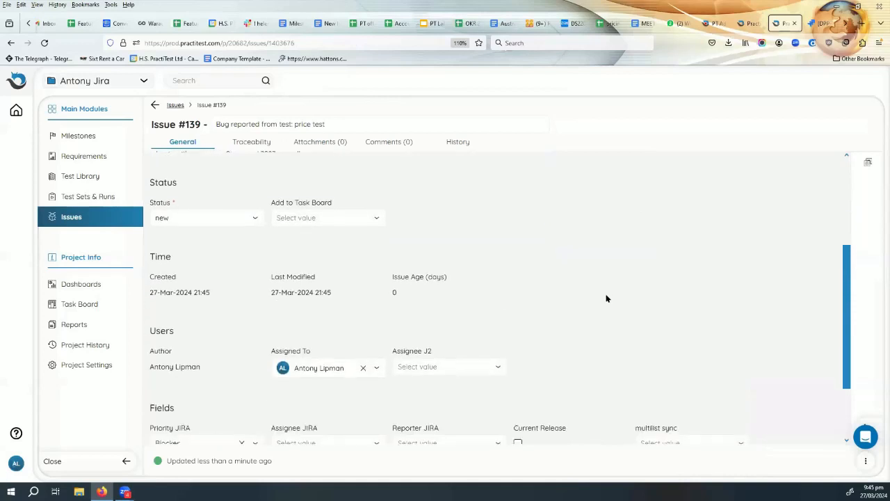
scroll(605, 297, "up", 3)
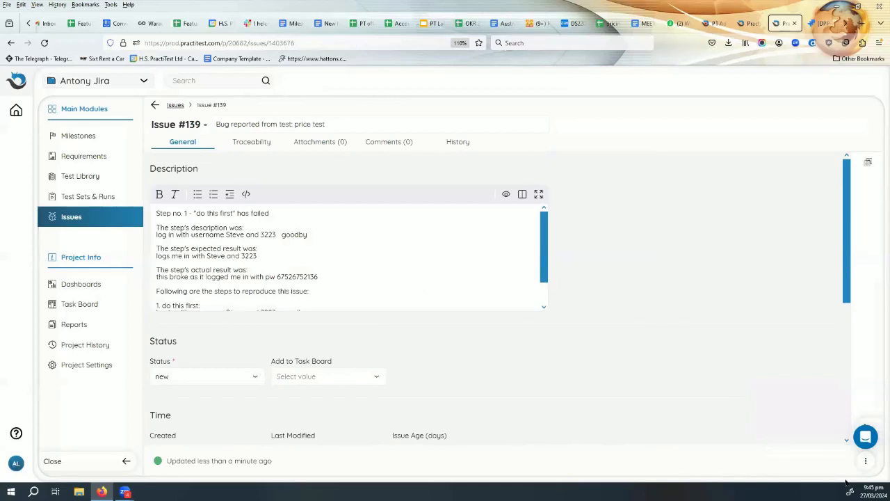
left_click(865, 461)
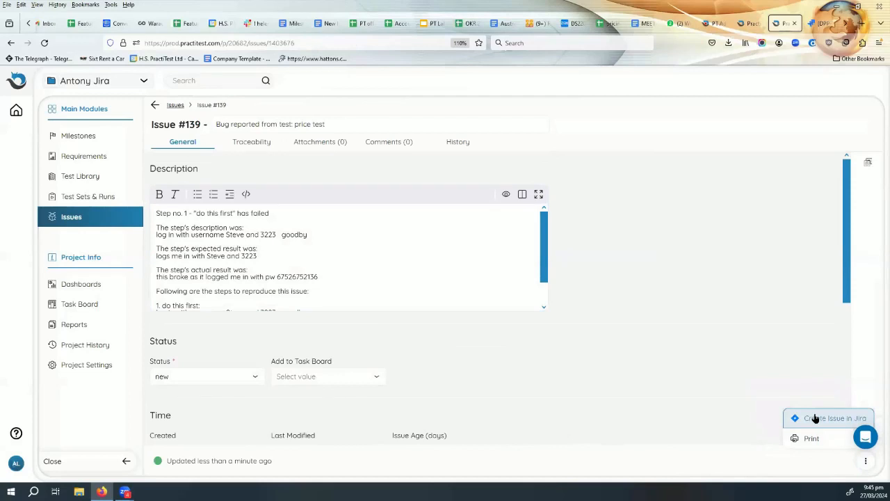
left_click_drag(202, 125, 159, 125)
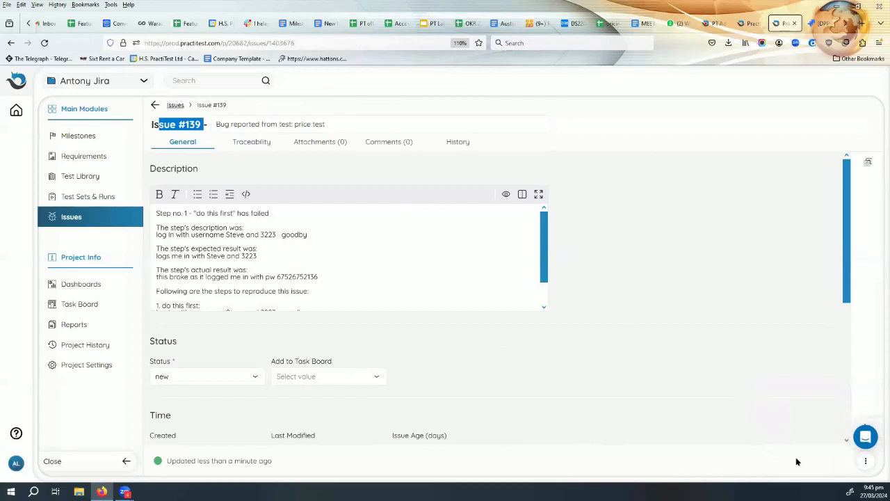
left_click(871, 473)
Create a Jira issue from the bug in Demo Project - Bug with an assignee chosen.
left_click(866, 462)
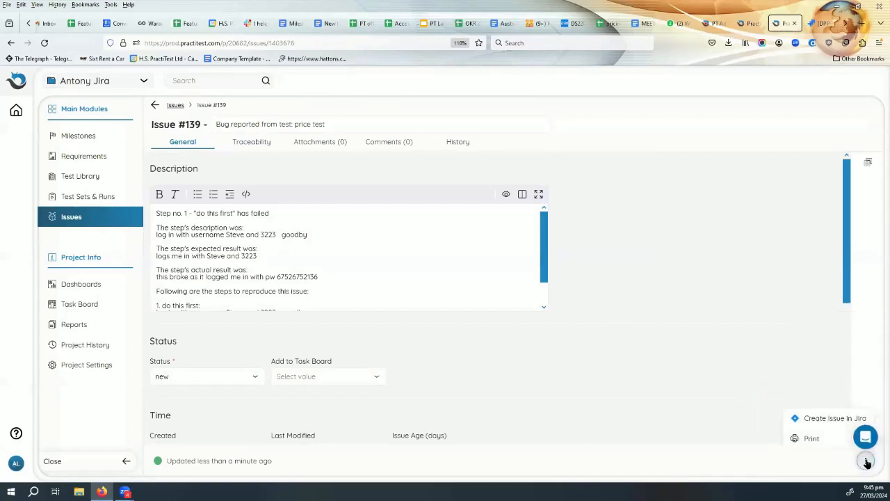
left_click(844, 418)
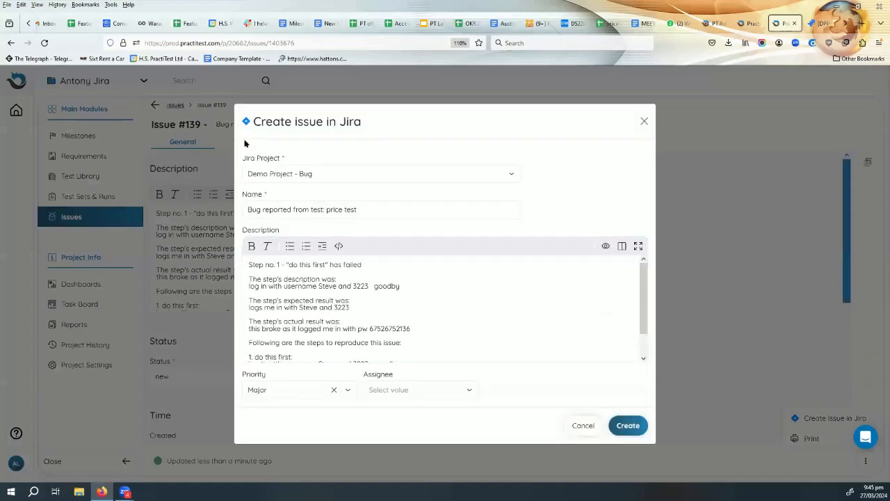
left_click(341, 173)
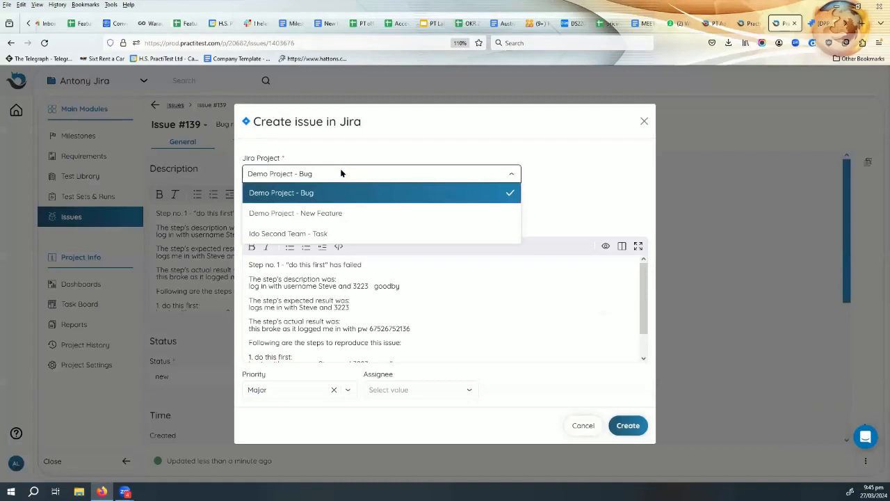
left_click(340, 168)
left_click(628, 425)
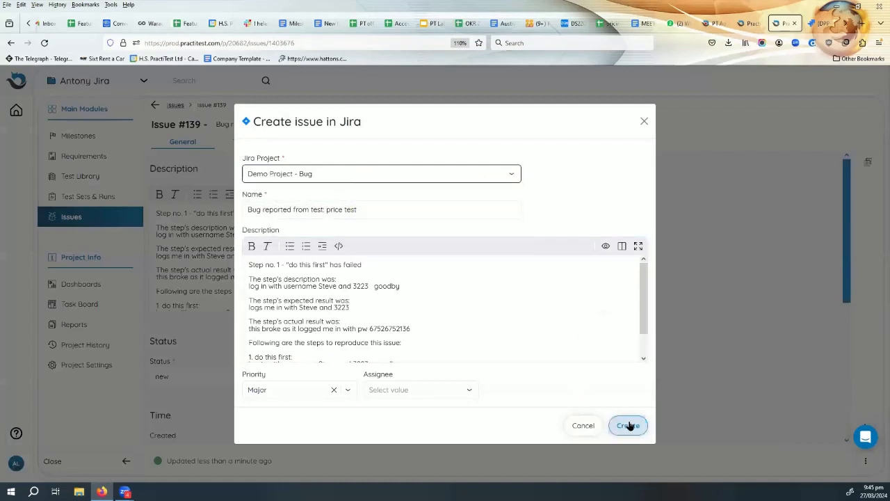
left_click(461, 392)
left_click(452, 408)
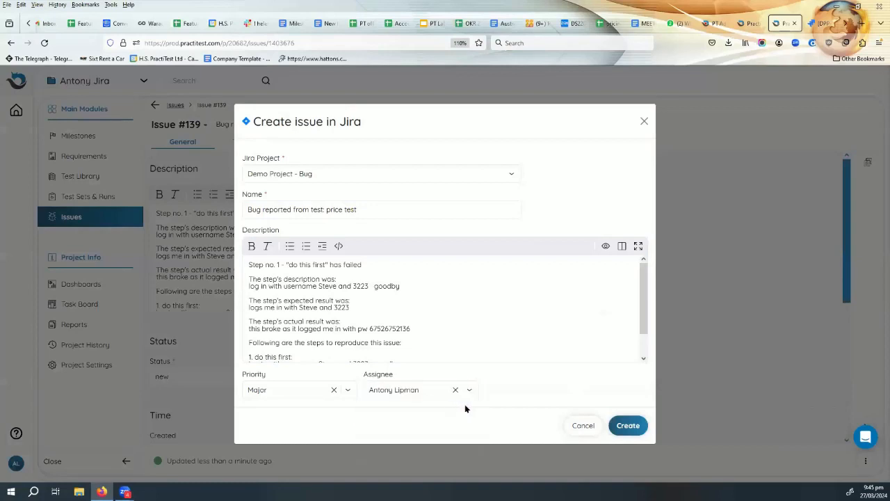
left_click(627, 427)
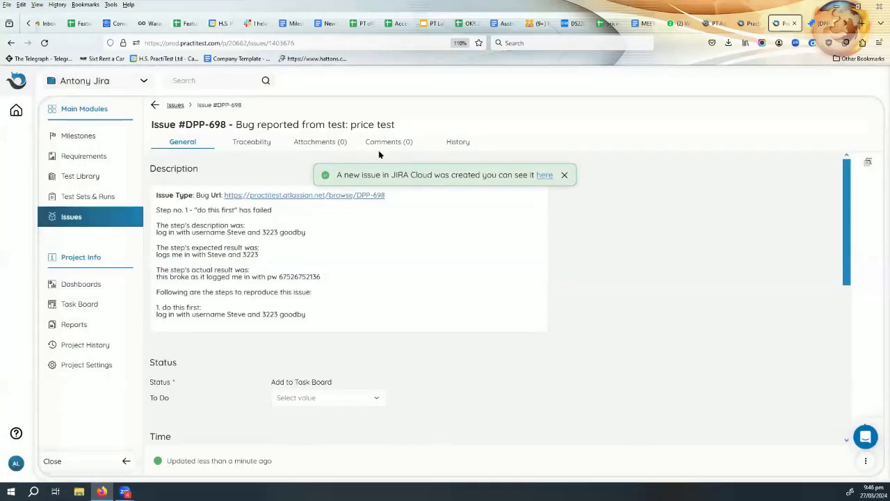
Select the issue key DPP-698 and open the linked Jira issue in a new tab.
left_click_drag(226, 126, 192, 124)
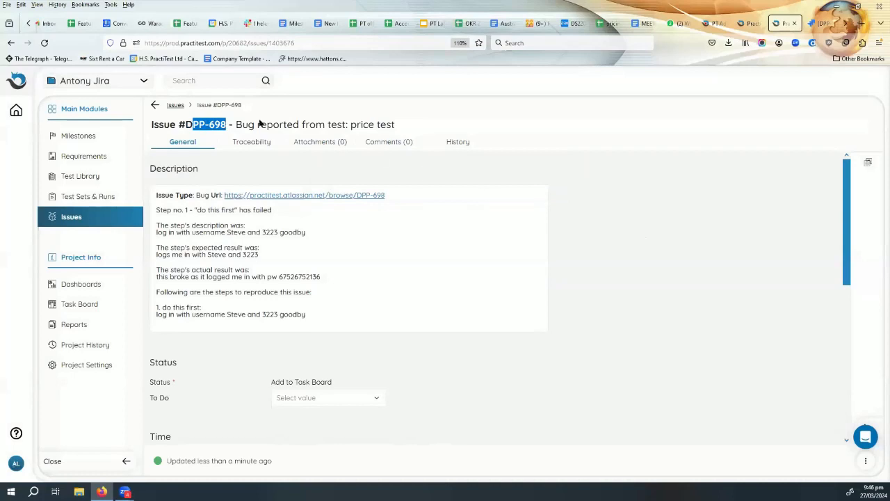
left_click(320, 196)
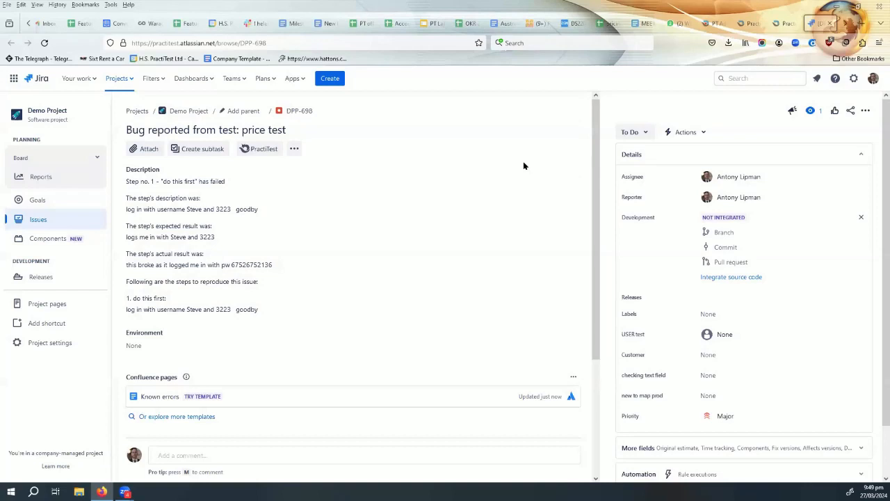
Open DPP-698's description for editing to review it, then switch back to the PractiTest tab.
left_click(467, 185)
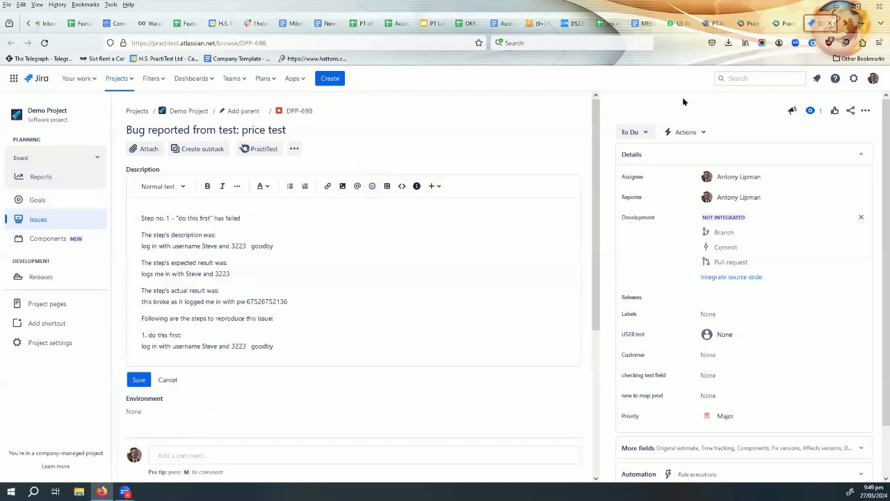
left_click(783, 25)
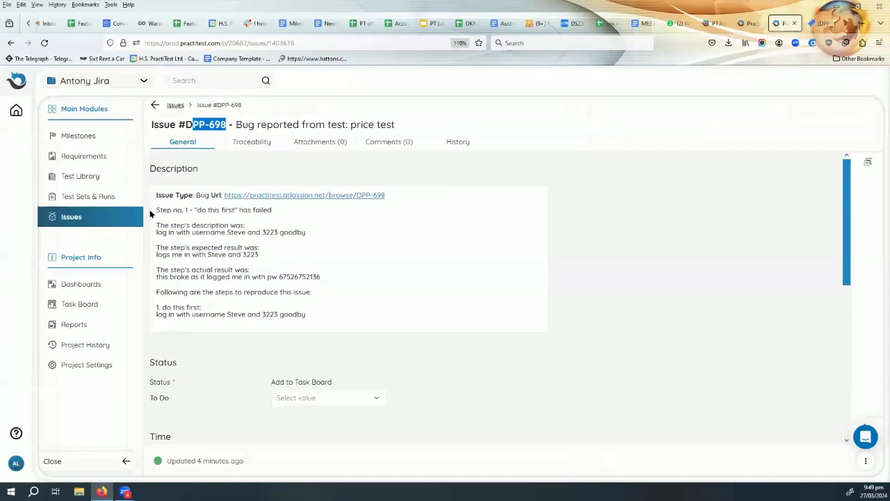
Open the All Issues list, now counting 139 issues with PT-751 at the top.
left_click(66, 219)
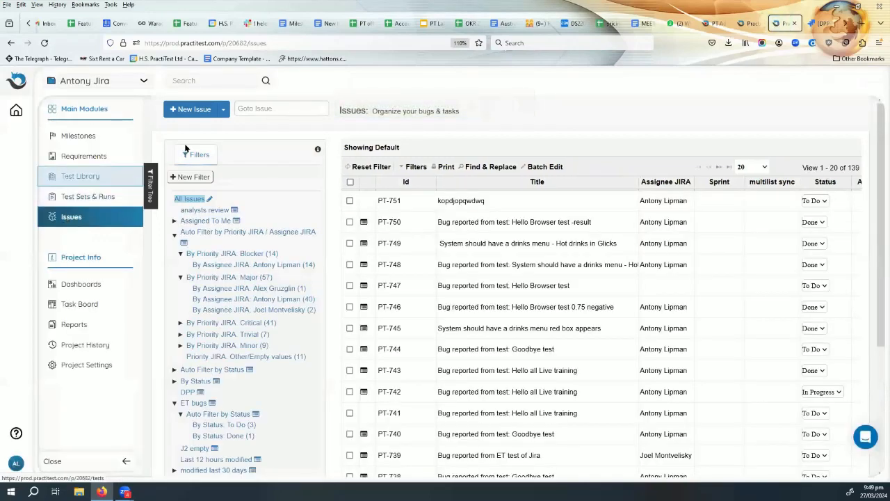
Start a new issue to get a blank New Issue form.
left_click(194, 110)
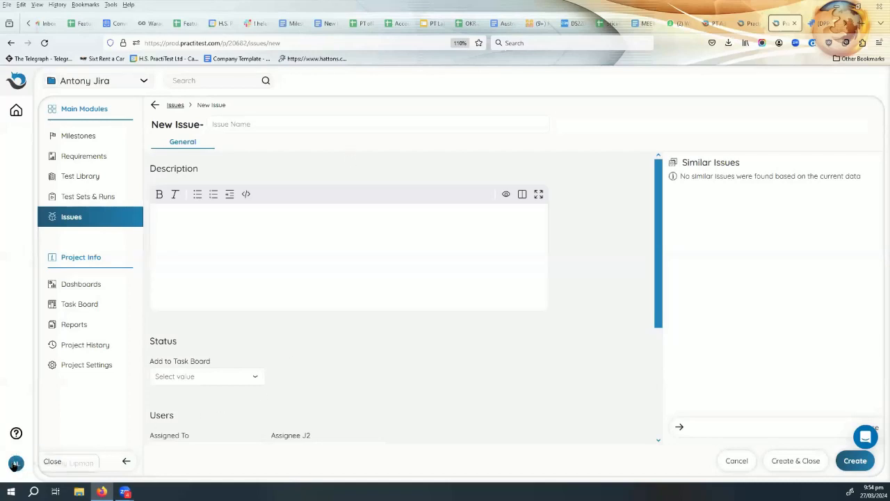
Switch to a different account from the user account menu to show its home page.
left_click(15, 464)
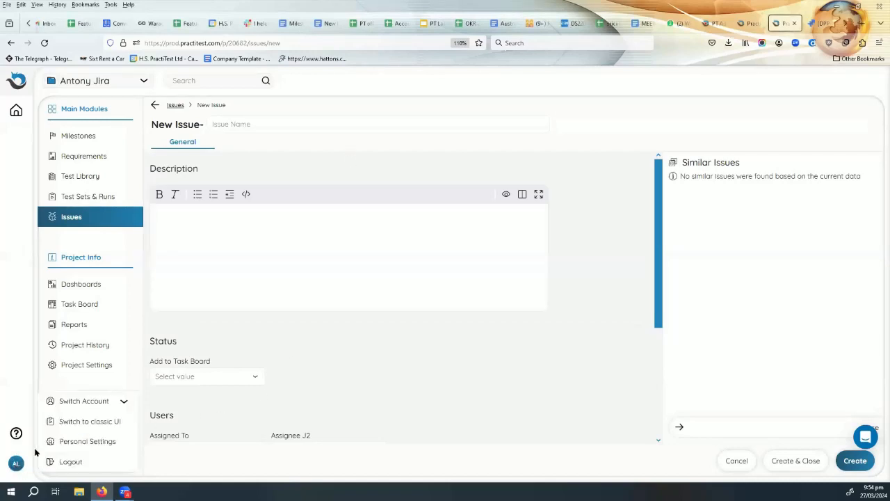
left_click(102, 406)
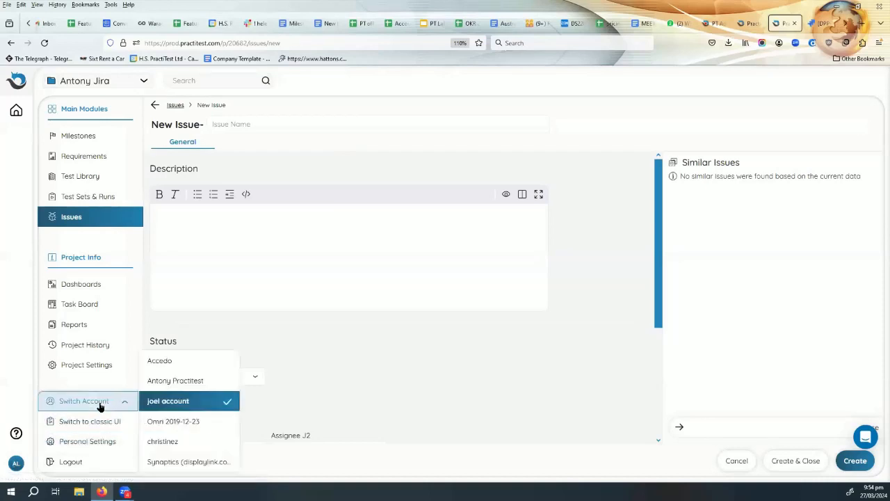
left_click(173, 383)
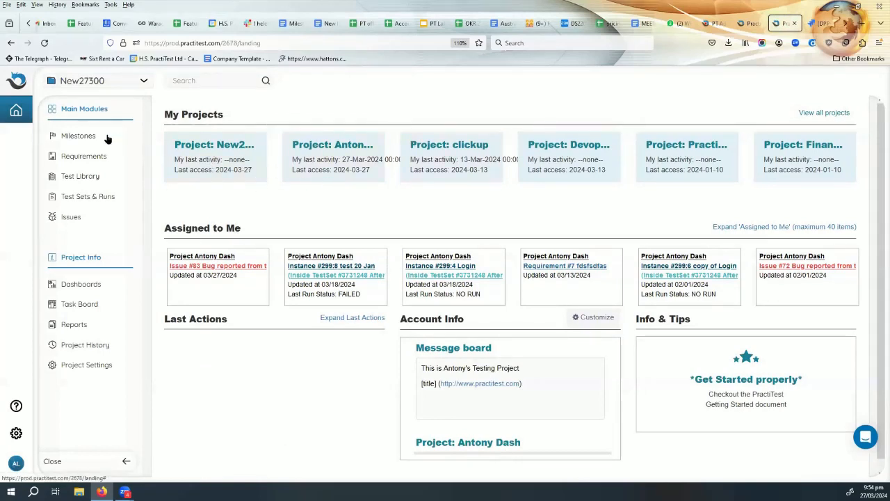
Switch to the other project and open its Test Library showing all 314 tests.
left_click(83, 78)
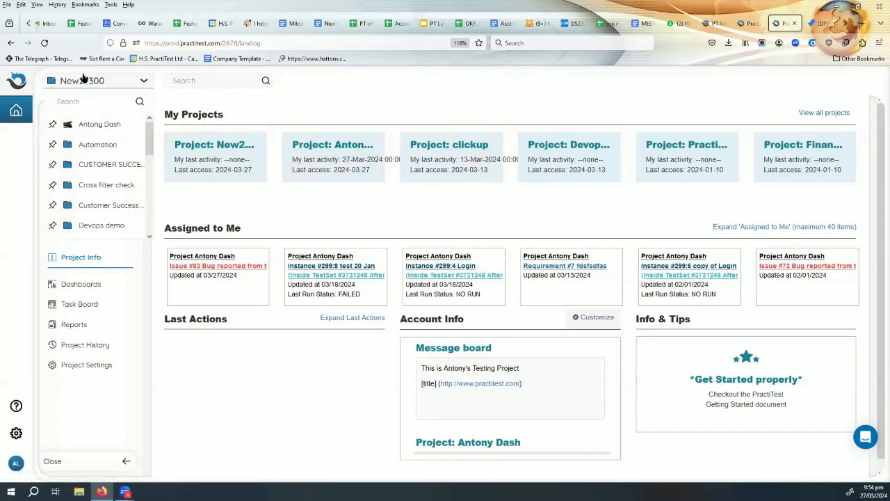
left_click(91, 126)
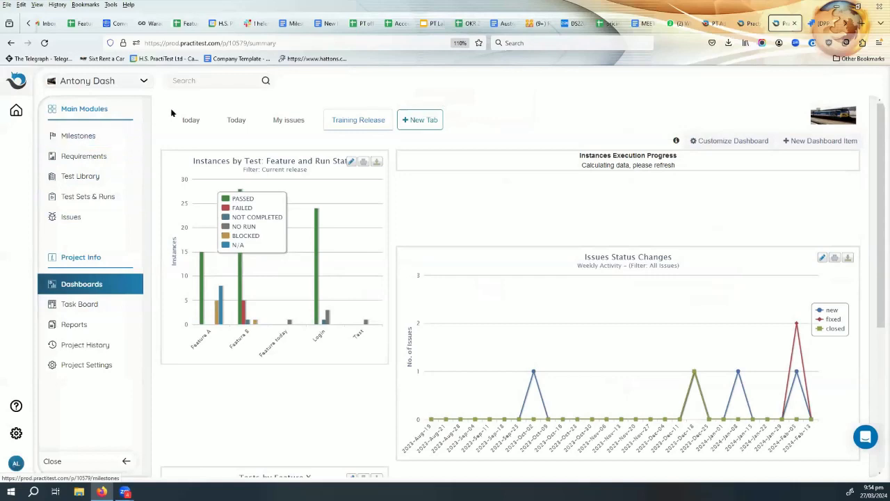
left_click(89, 176)
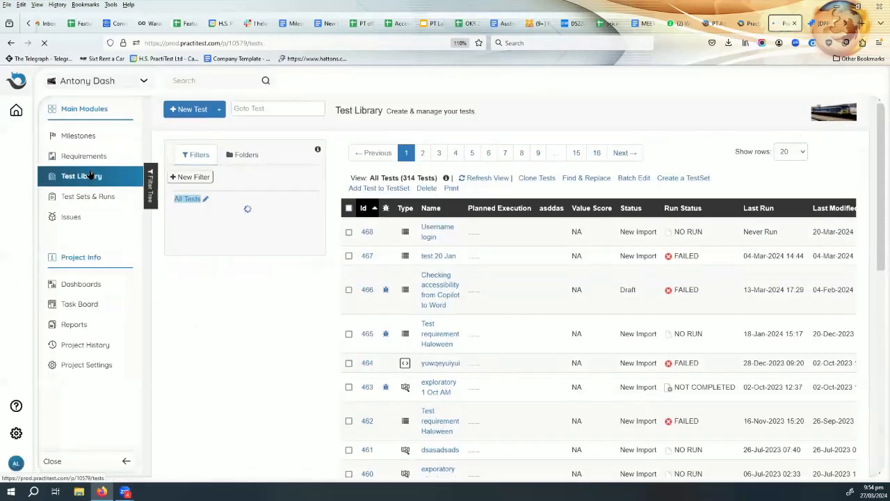
Start a new test named 'LOgin test for Gmail'.
left_click(195, 112)
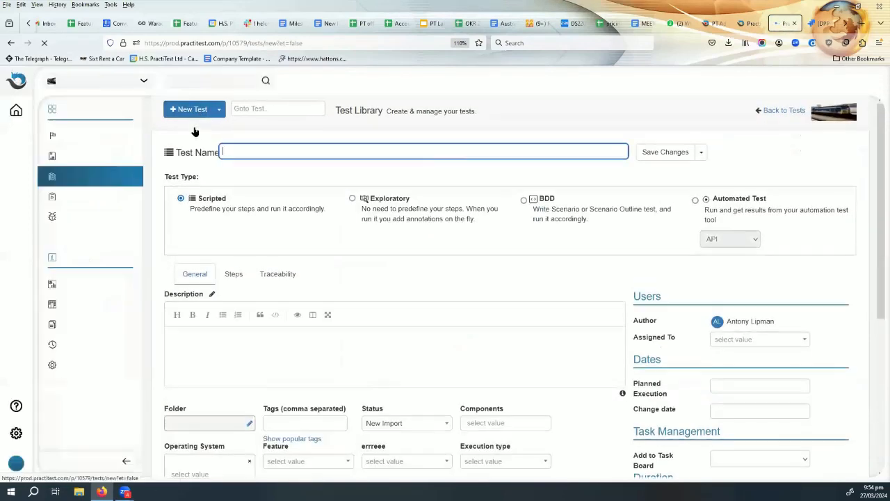
left_click(238, 149)
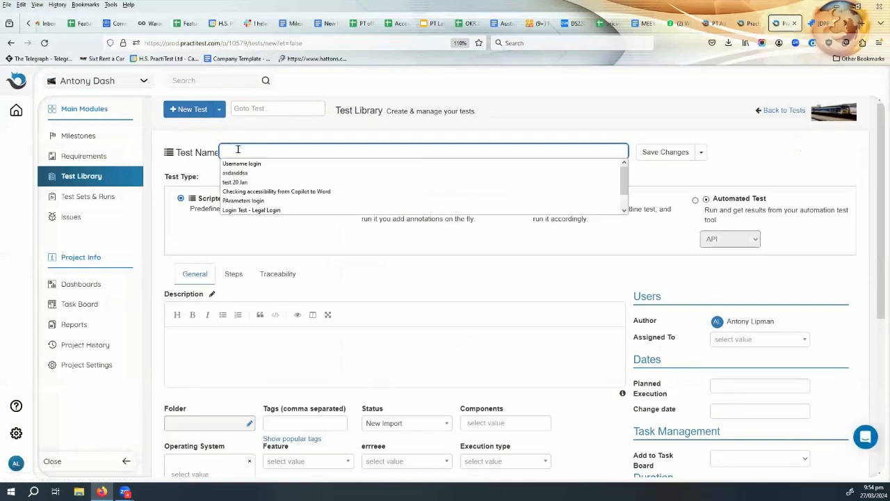
type("LOgin tes")
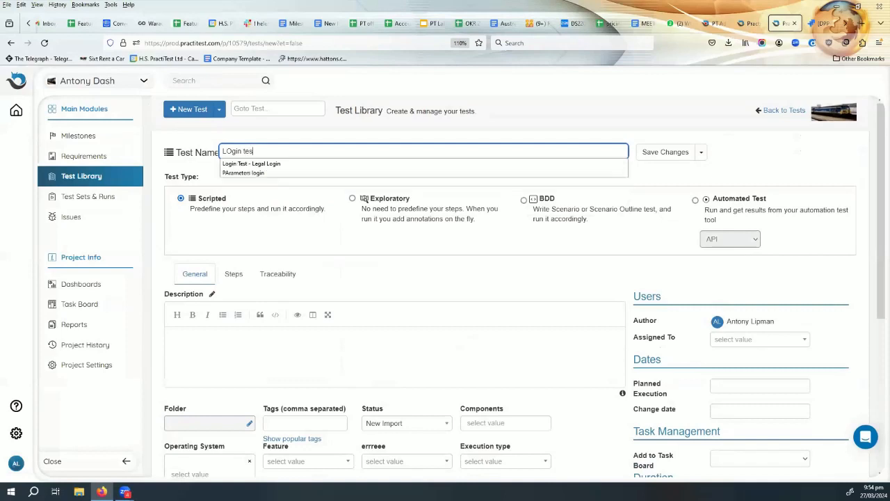
type("t for G")
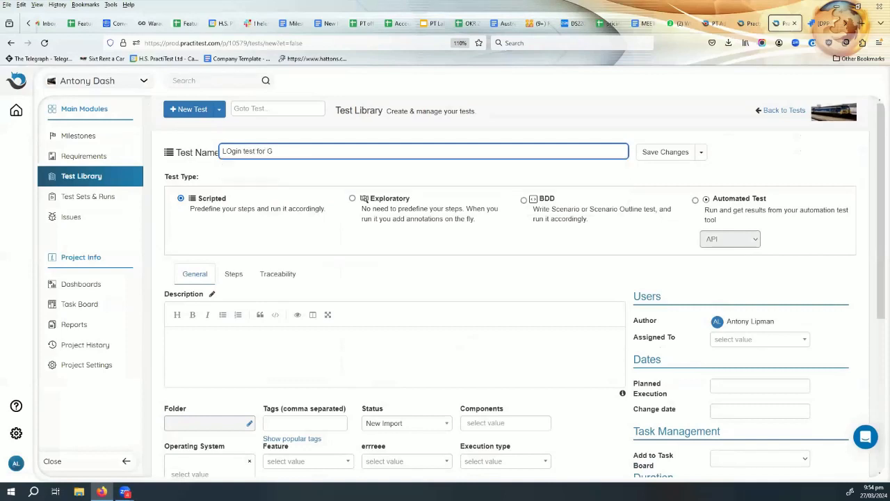
type("mail")
left_click(599, 85)
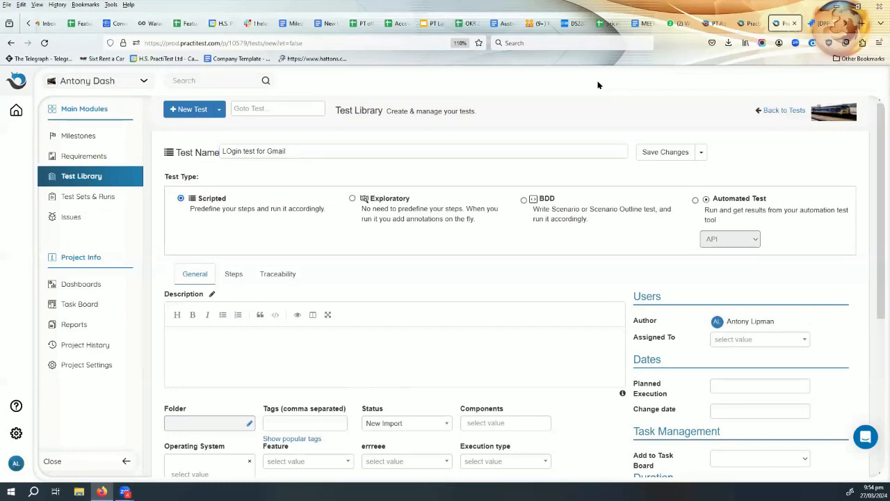
Open the new test's Steps tab and save it as test #469.
scroll(457, 162, "down", 3)
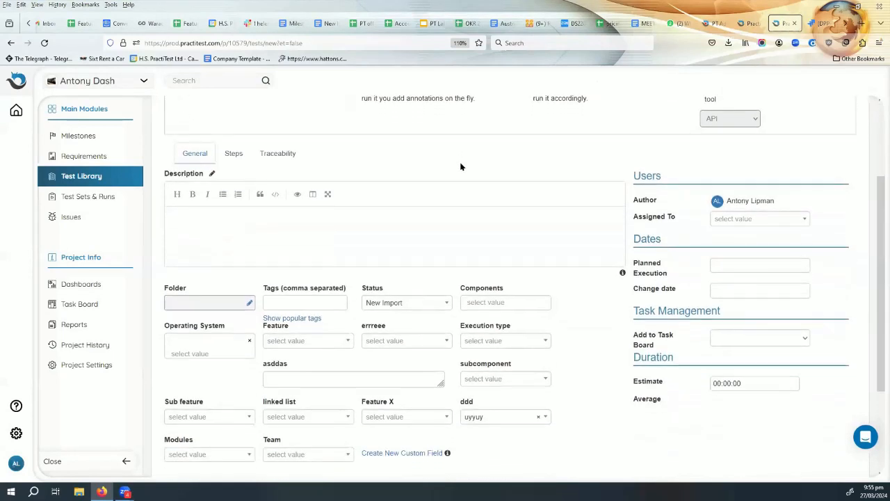
scroll(189, 162, "up", 1)
left_click(234, 179)
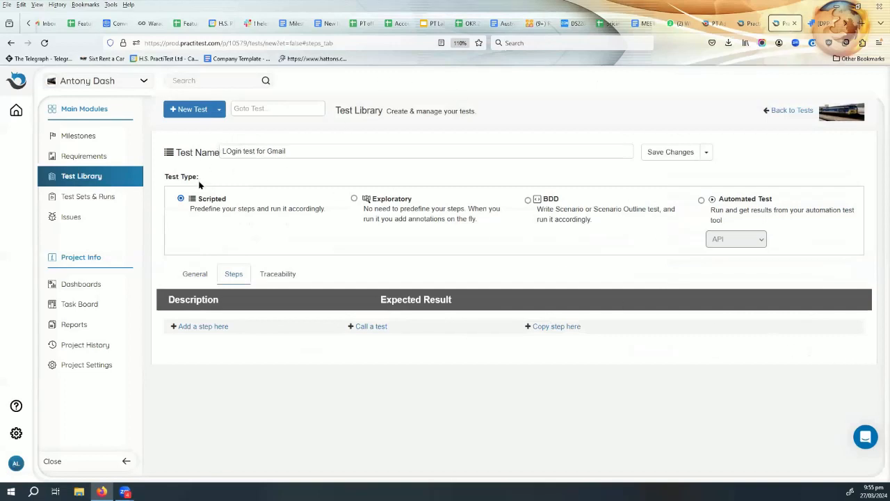
left_click(191, 112)
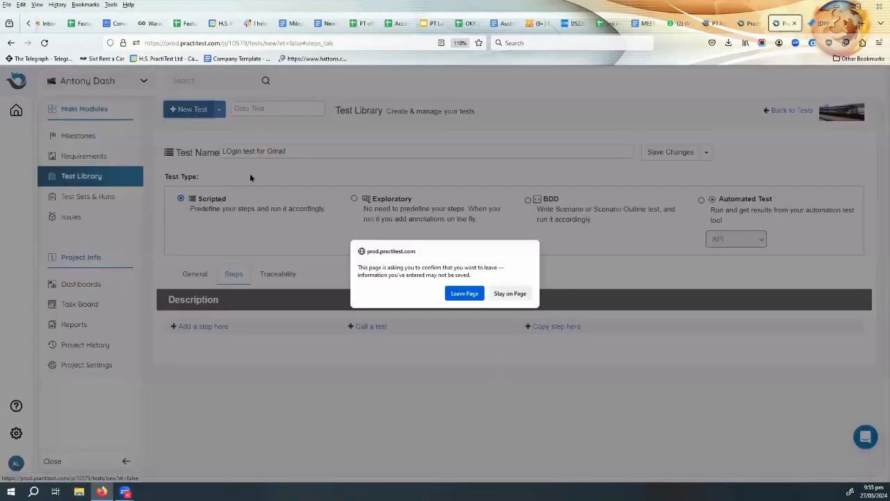
left_click(523, 299)
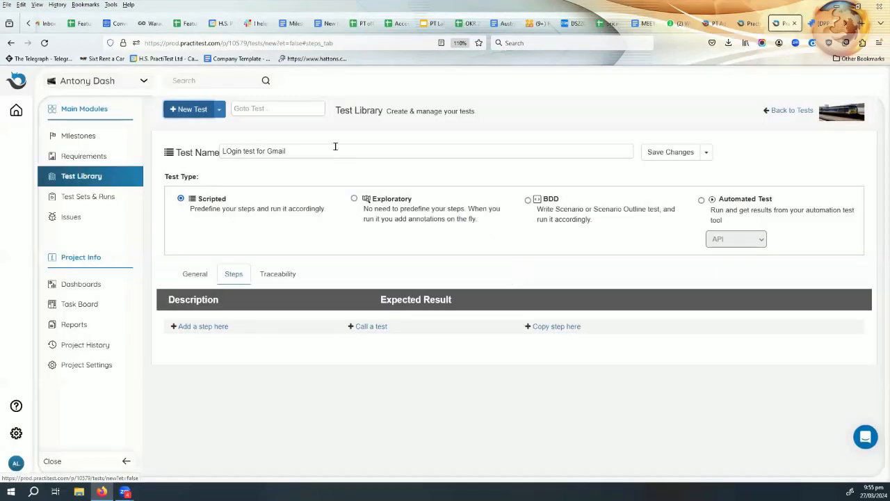
left_click(658, 153)
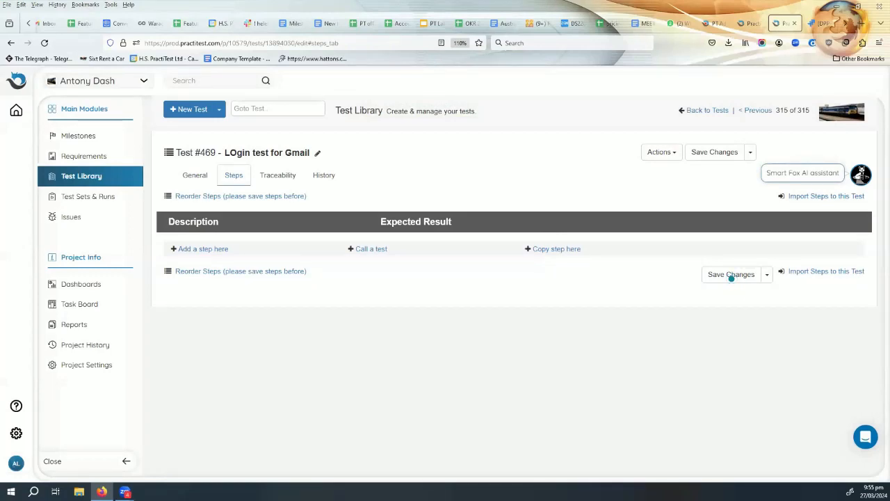
left_click(861, 173)
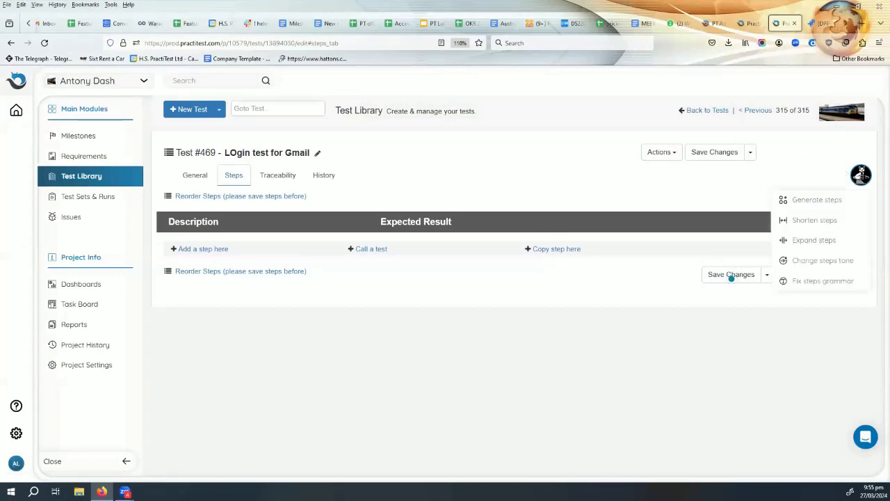
left_click(814, 201)
left_click(861, 174)
left_click(657, 285)
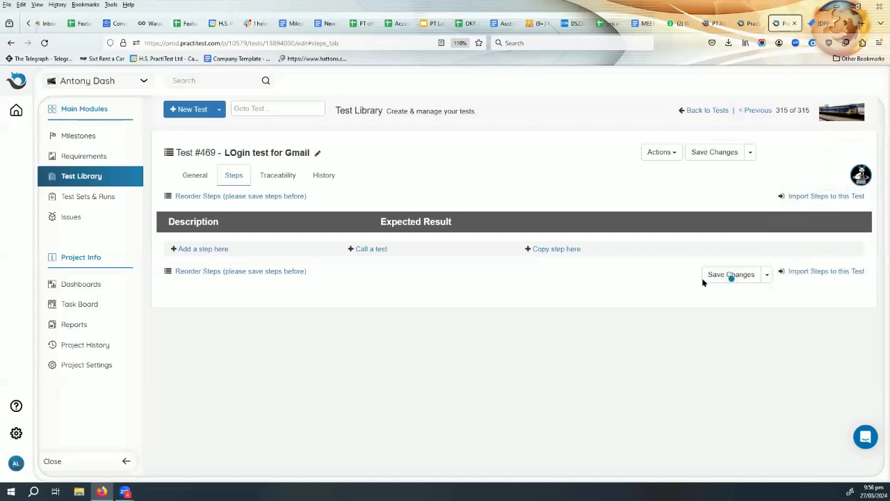
left_click(741, 276)
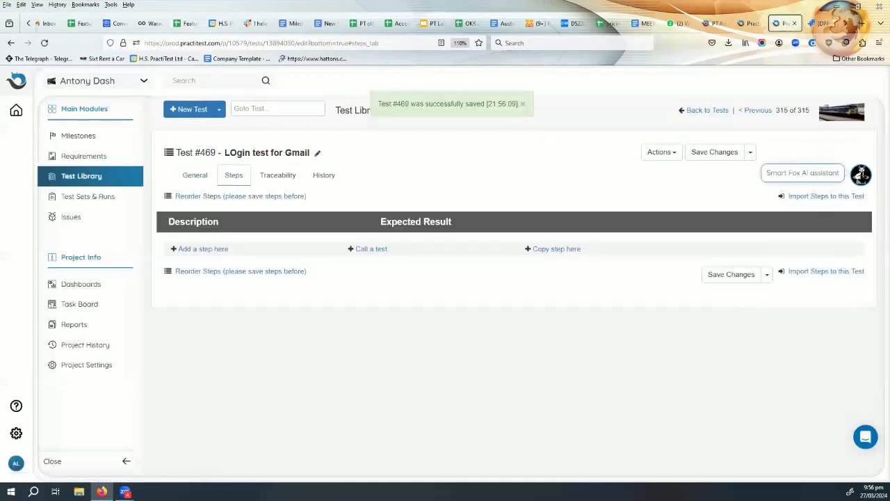
left_click(862, 173)
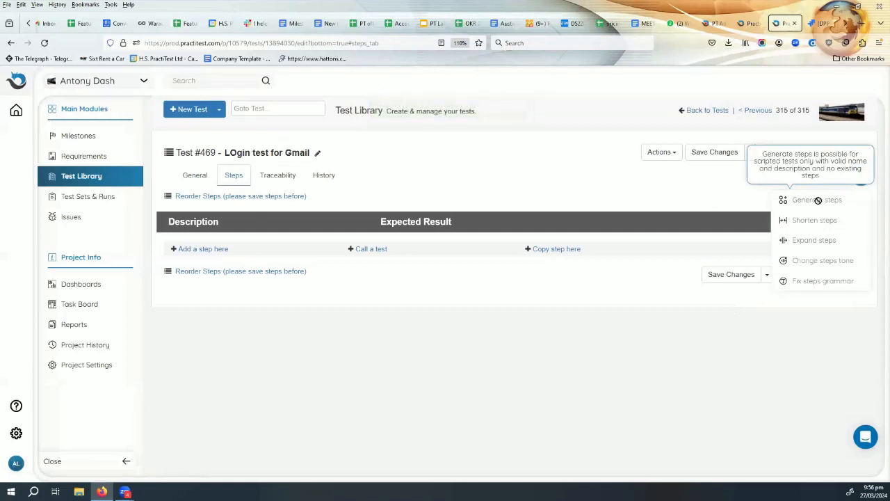
Enter and save the description 'Login test for gmail to reach my emails' on the General tab.
left_click(185, 177)
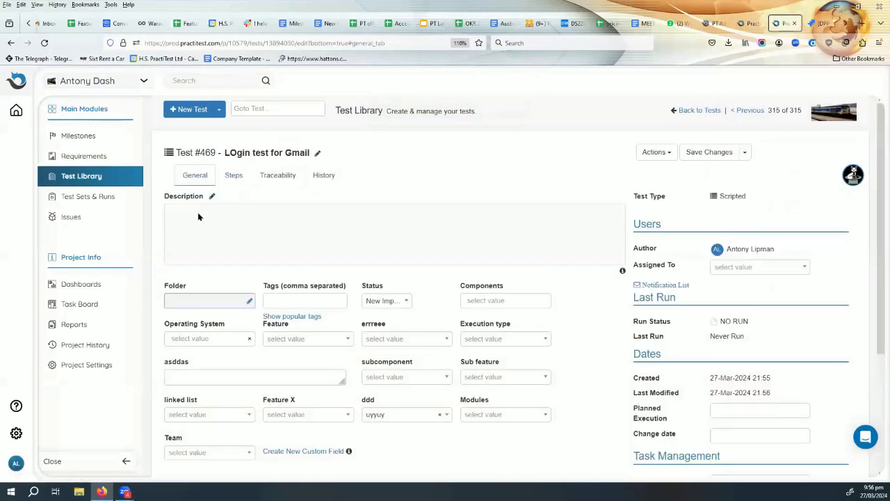
left_click(211, 197)
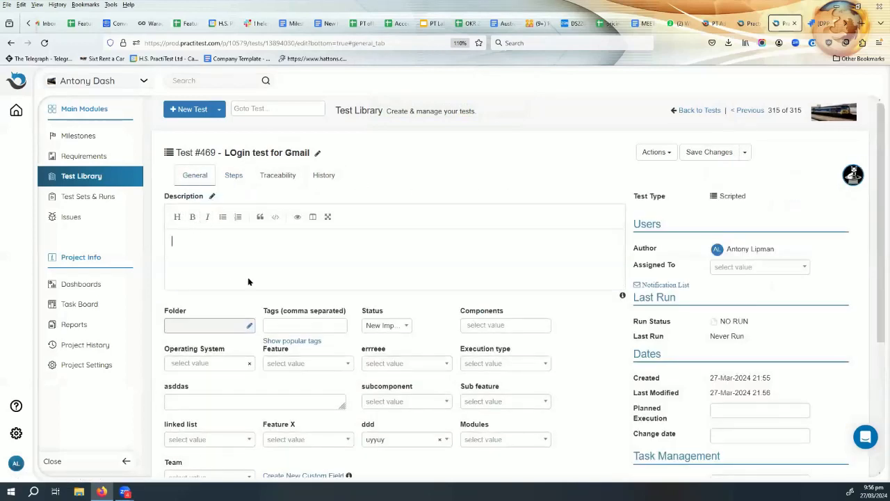
type("Login test for gmail to reach")
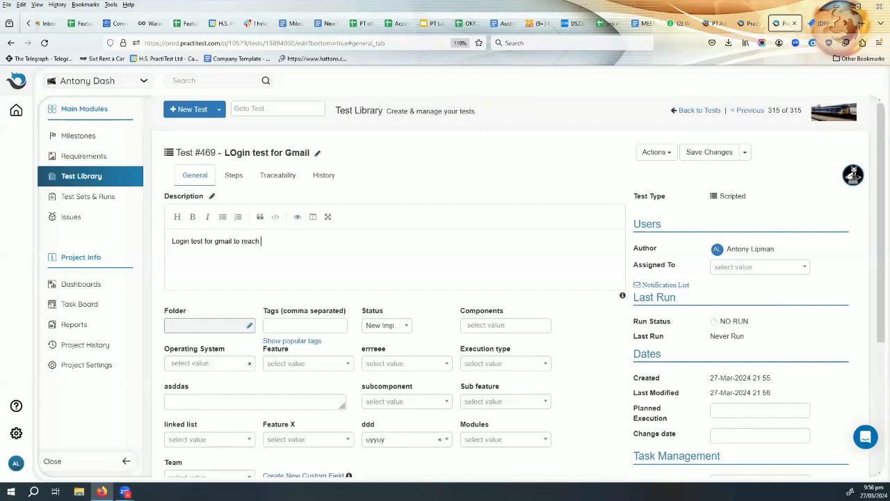
type("emails")
left_click(709, 154)
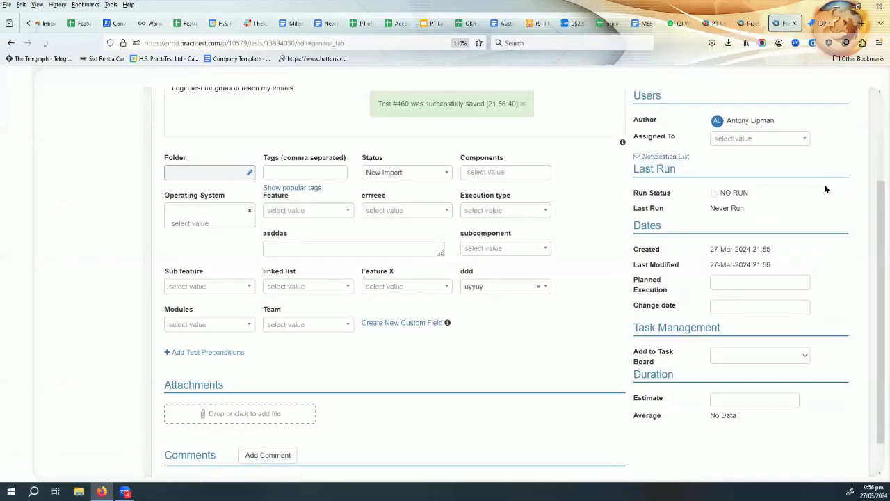
scroll(436, 247, "up", 2)
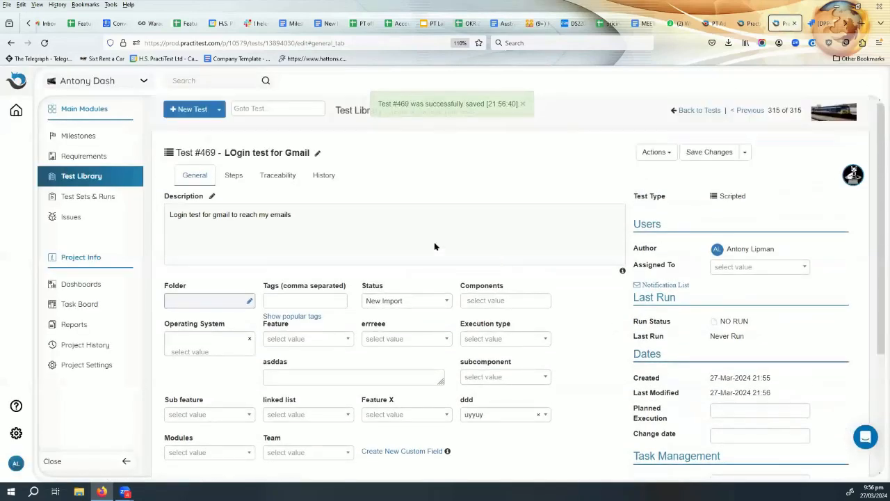
left_click(233, 176)
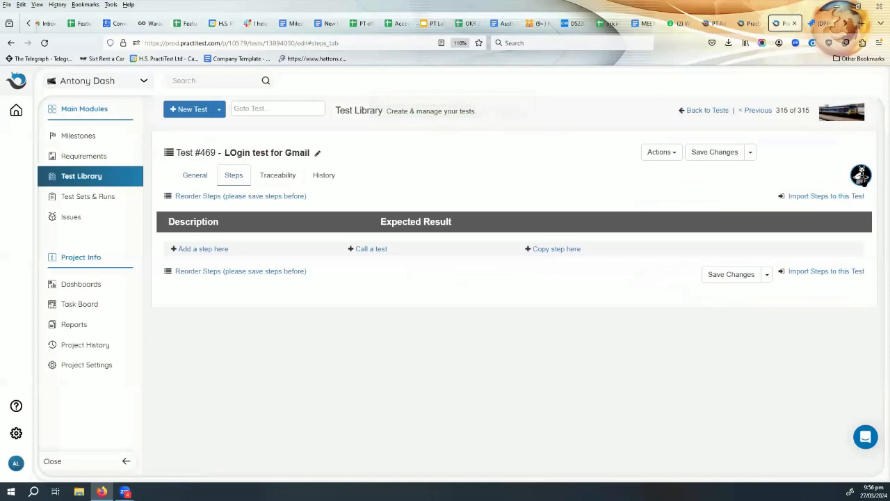
Have Smart Fox AI generate steps for test #469, confirming replacement of existing steps.
left_click(862, 175)
left_click(818, 200)
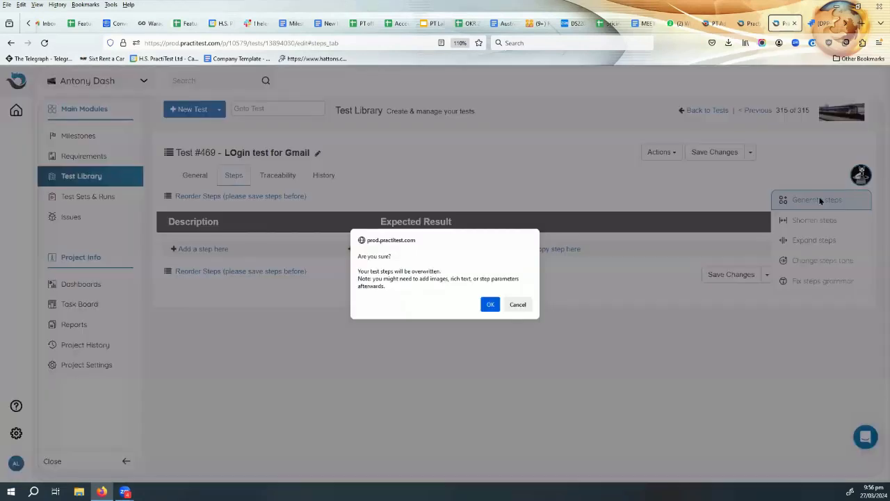
left_click(490, 304)
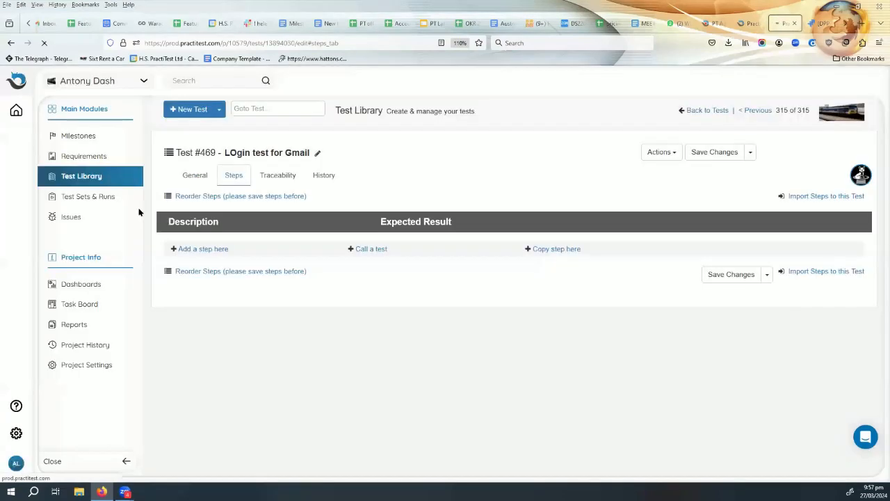
left_click(205, 202)
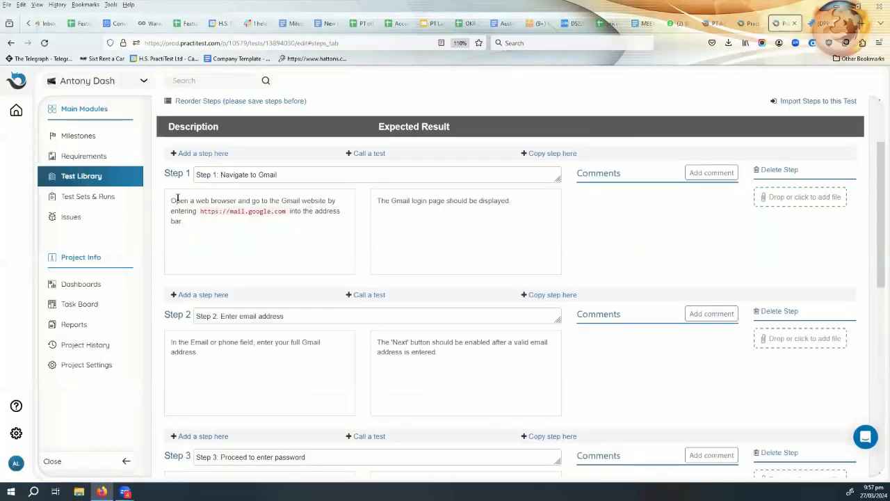
left_click_drag(178, 202, 322, 202)
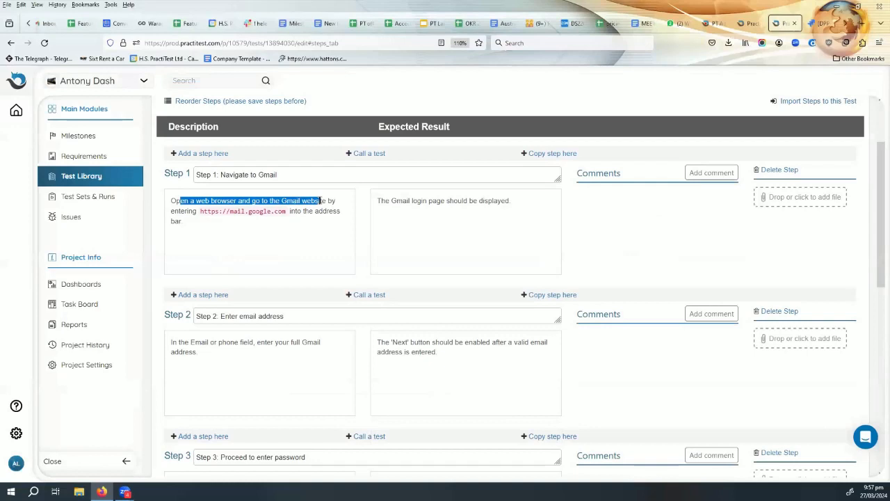
left_click(212, 240)
scroll(345, 268, "down", 1)
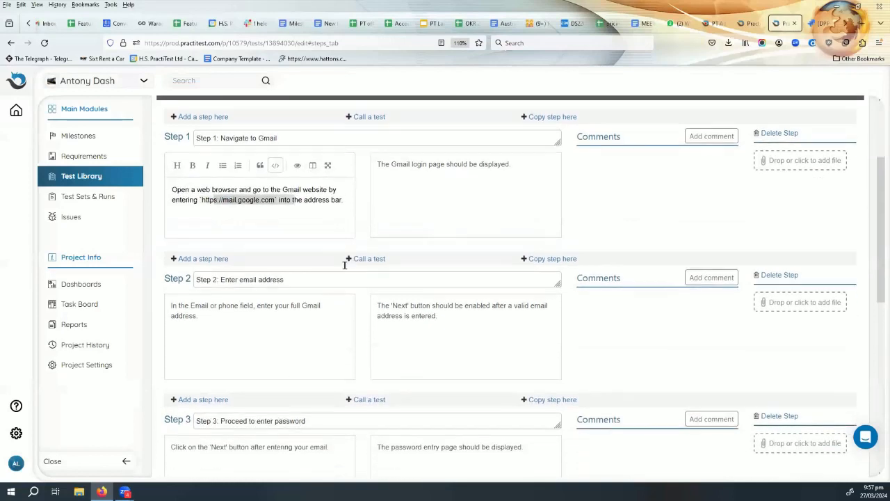
left_click_drag(225, 268, 286, 268)
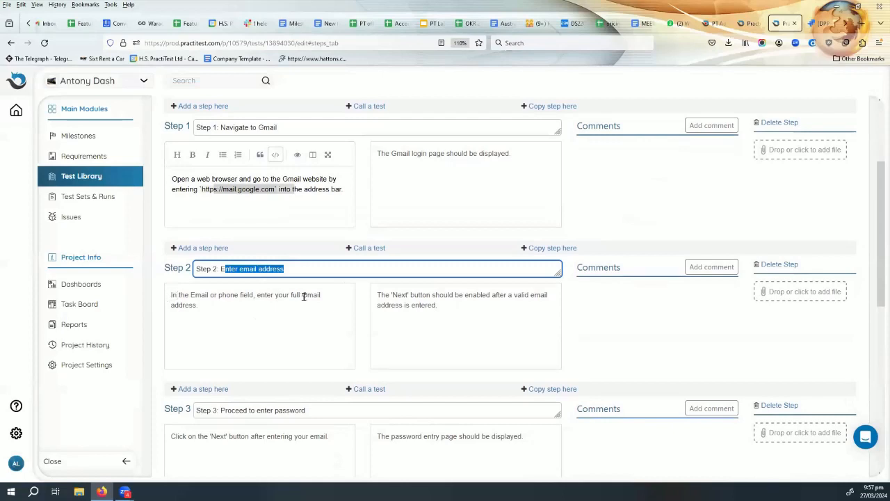
scroll(313, 334, "down", 2)
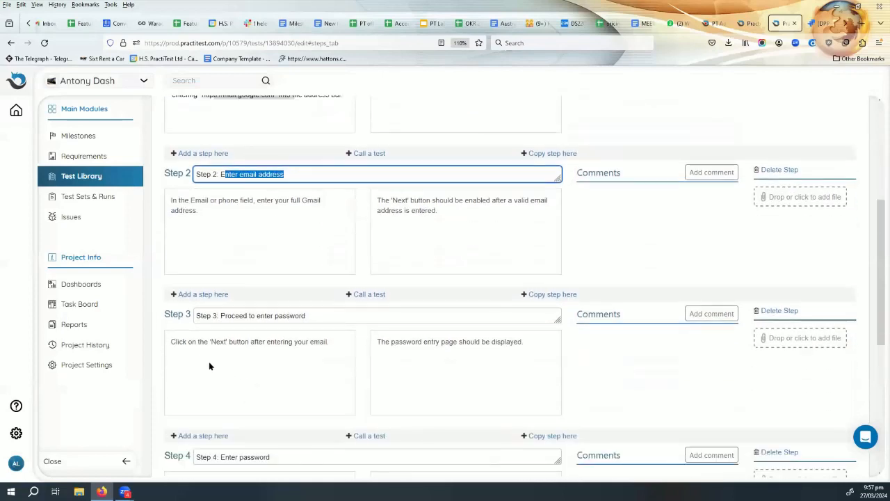
left_click_drag(176, 341, 322, 342)
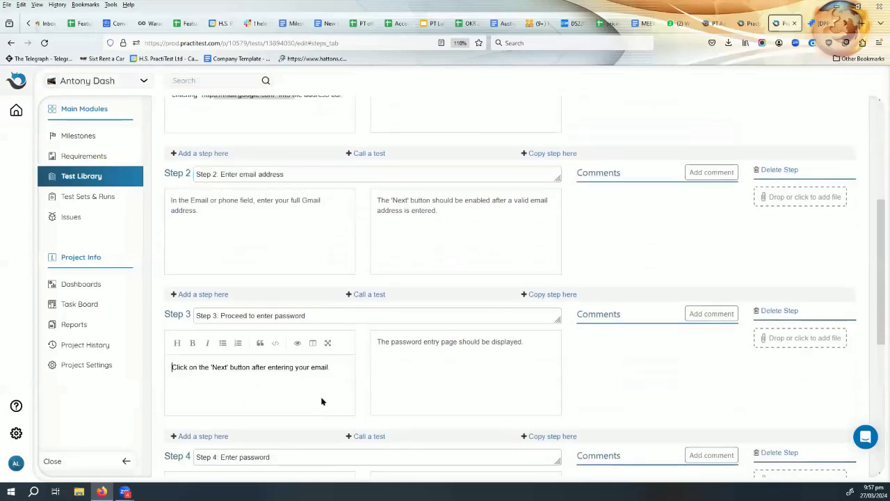
scroll(323, 394, "down", 1)
scroll(323, 394, "down", 2)
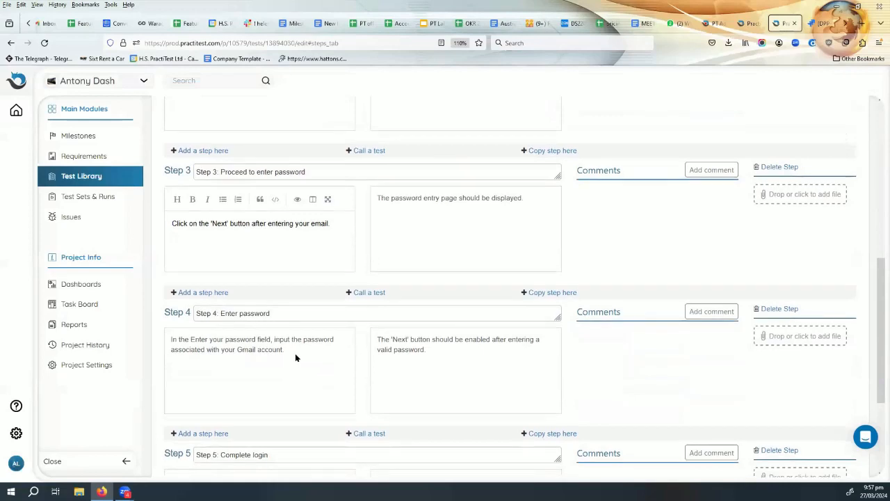
scroll(296, 359, "down", 3)
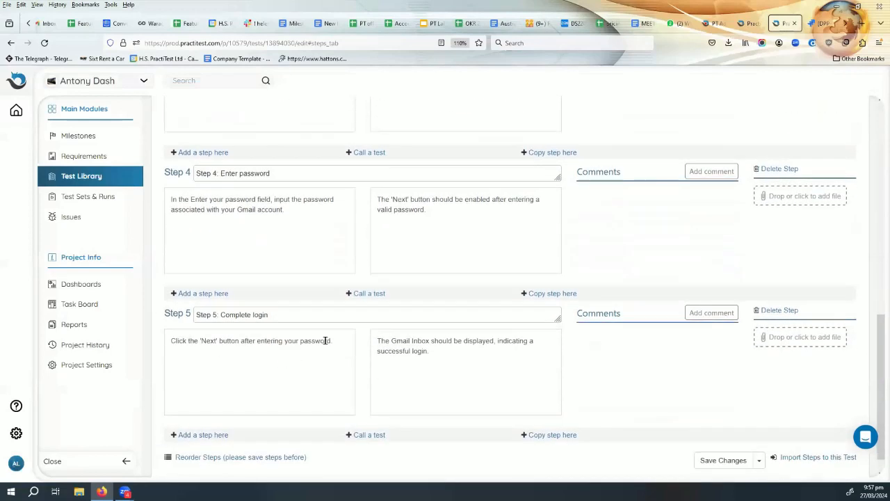
left_click_drag(388, 340, 538, 342)
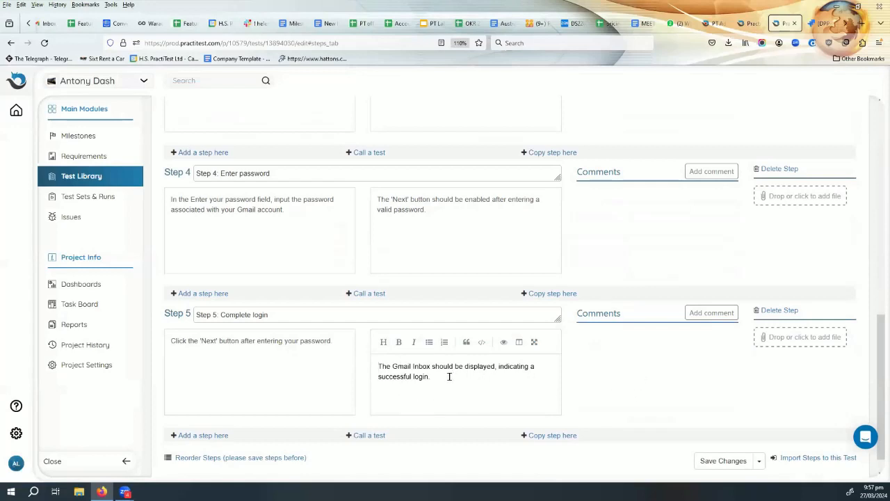
left_click_drag(449, 377, 381, 359)
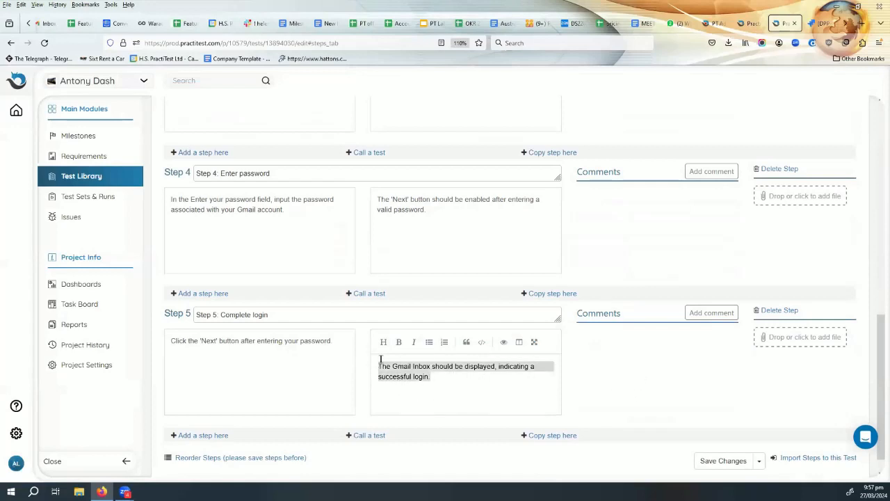
left_click(513, 395)
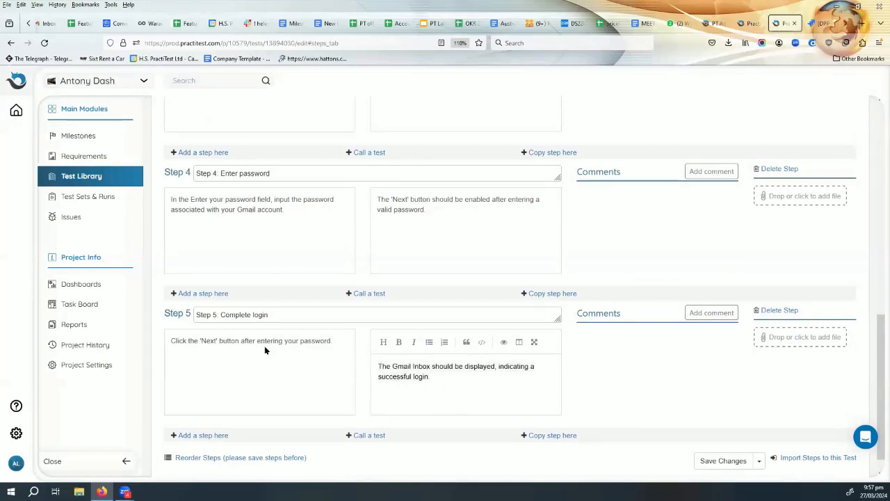
scroll(275, 358, "up", 2)
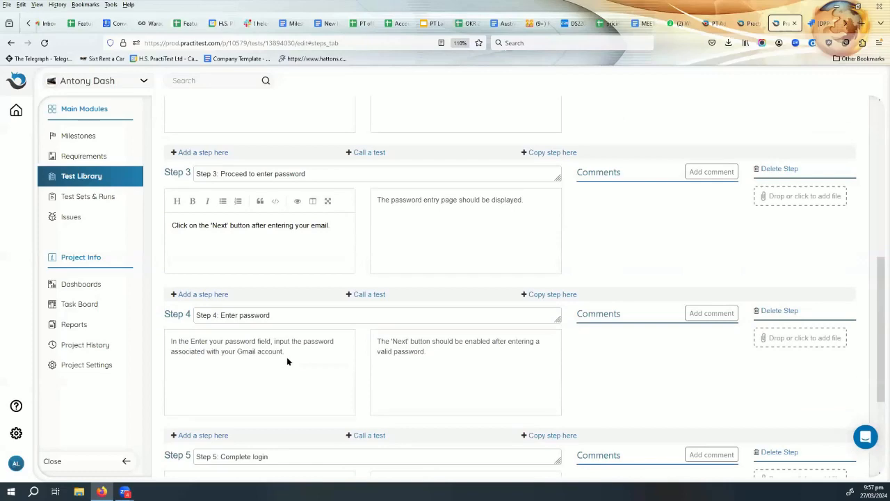
scroll(286, 357, "up", 5)
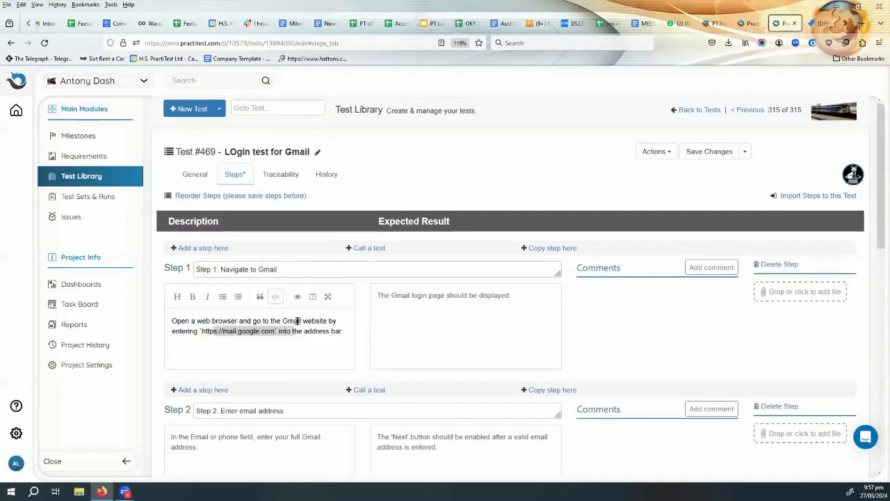
left_click(278, 341)
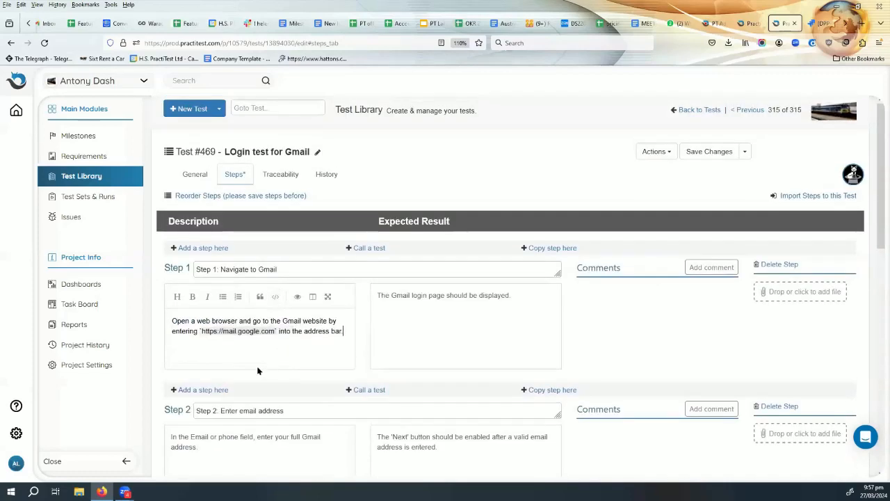
scroll(258, 371, "down", 3)
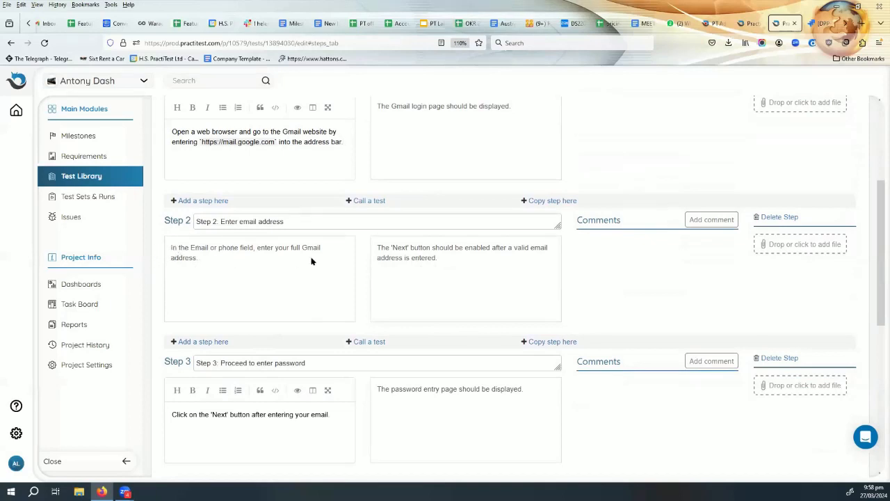
Append the {{username}} parameter to Step 2's description after 'enter your full Gmail address.'.
left_click(203, 259)
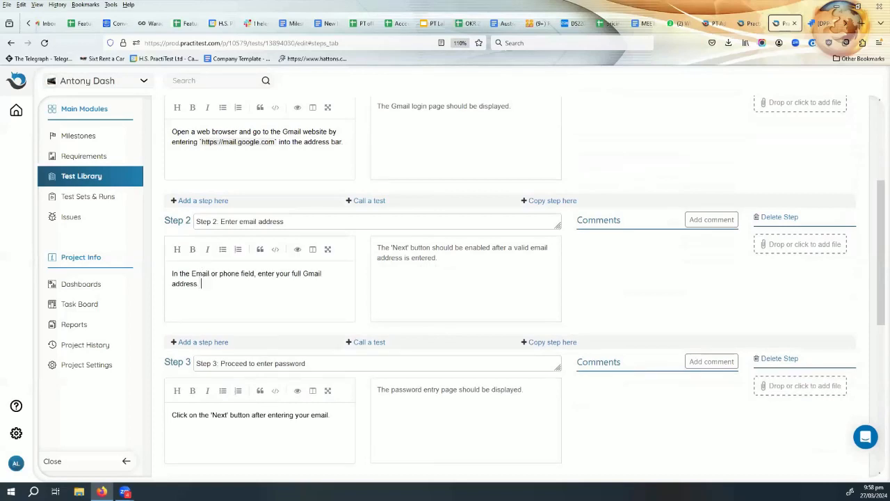
type("{{")
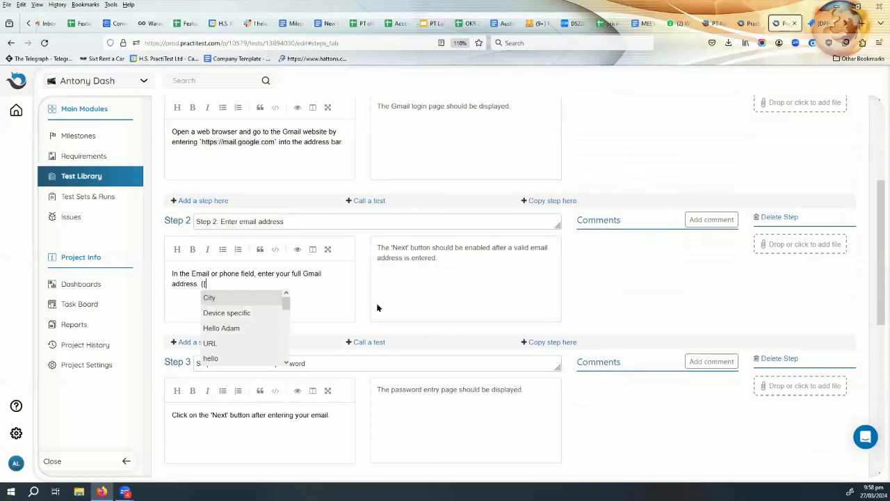
scroll(247, 321, "down", 3)
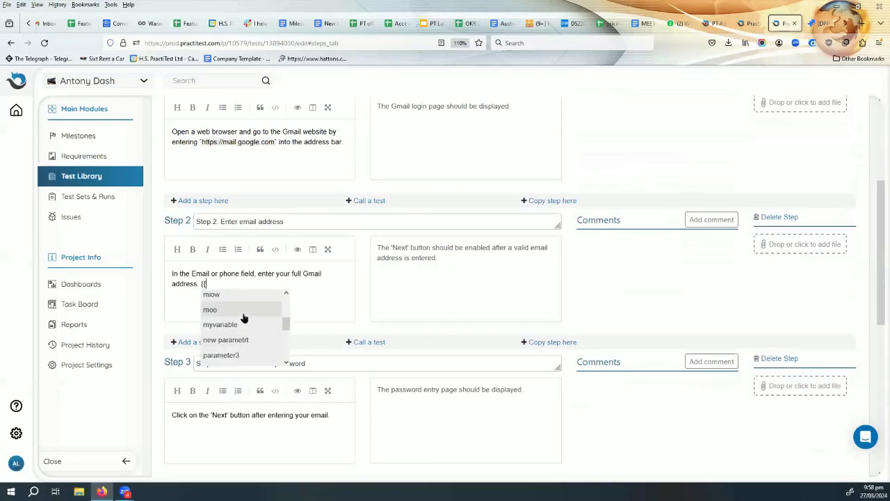
scroll(243, 318, "down", 3)
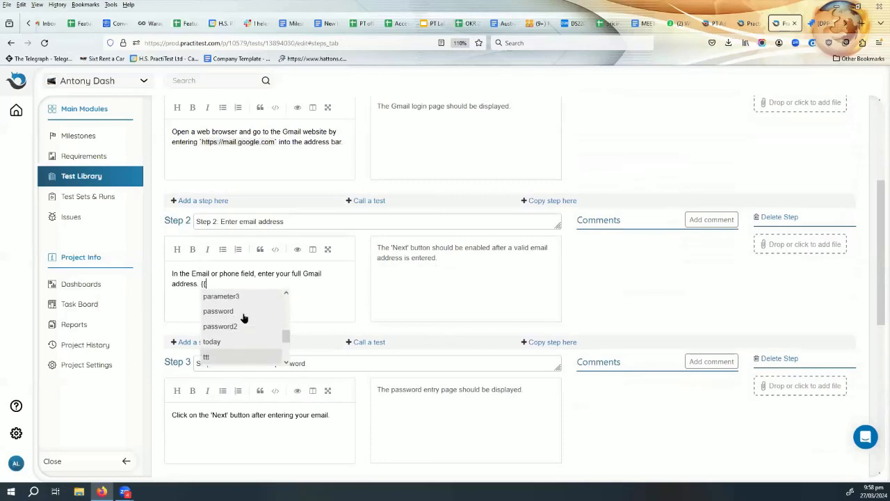
left_click(229, 337)
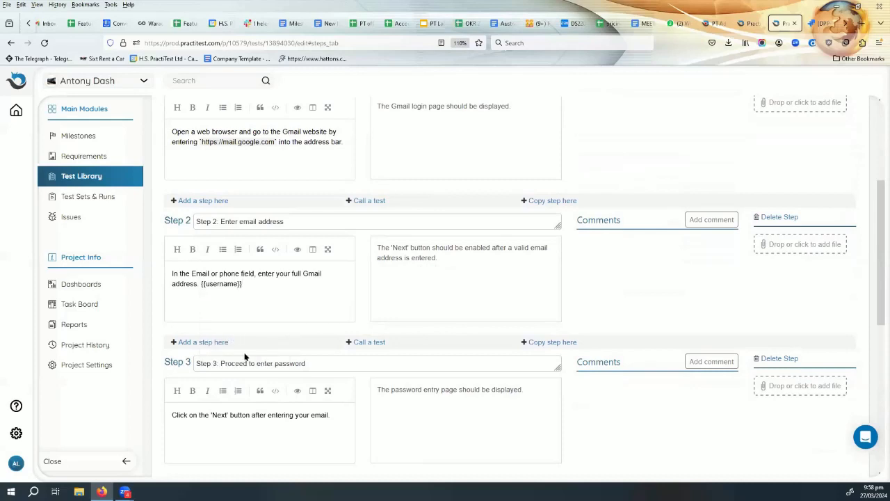
scroll(275, 291, "down", 1)
scroll(276, 292, "down", 3)
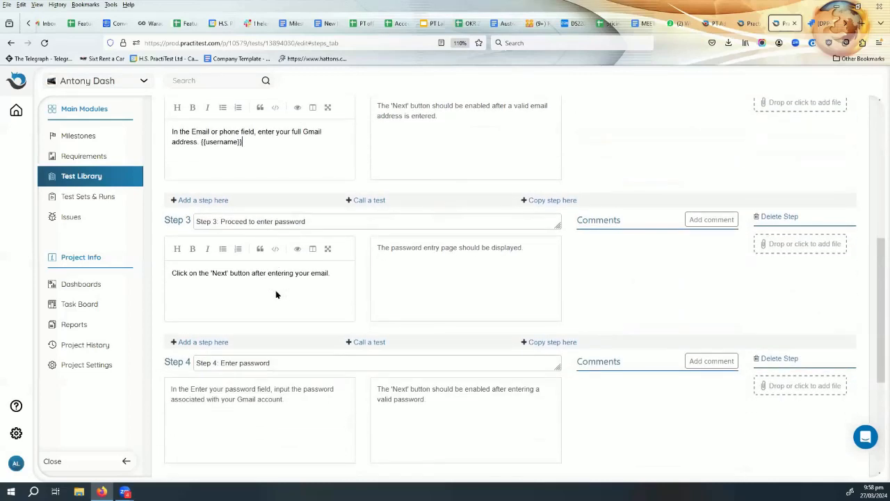
Append the {{password}} parameter to Step 4's description and save the test.
left_click(290, 402)
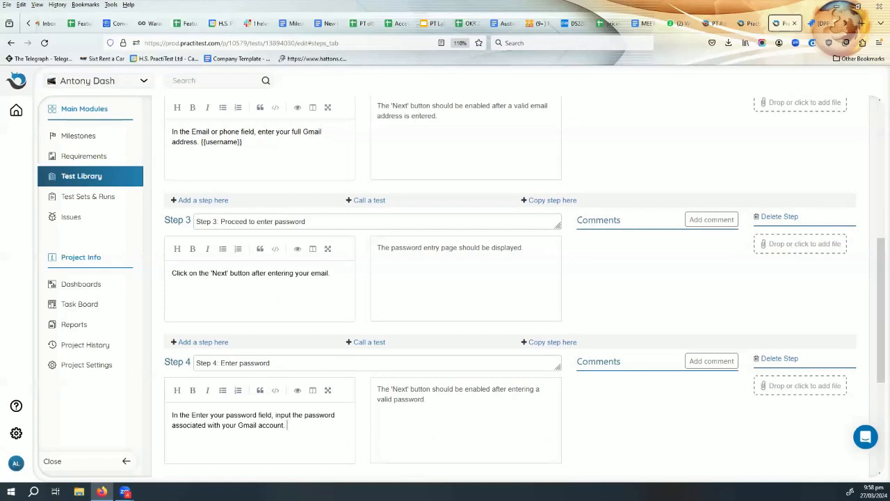
type("{{")
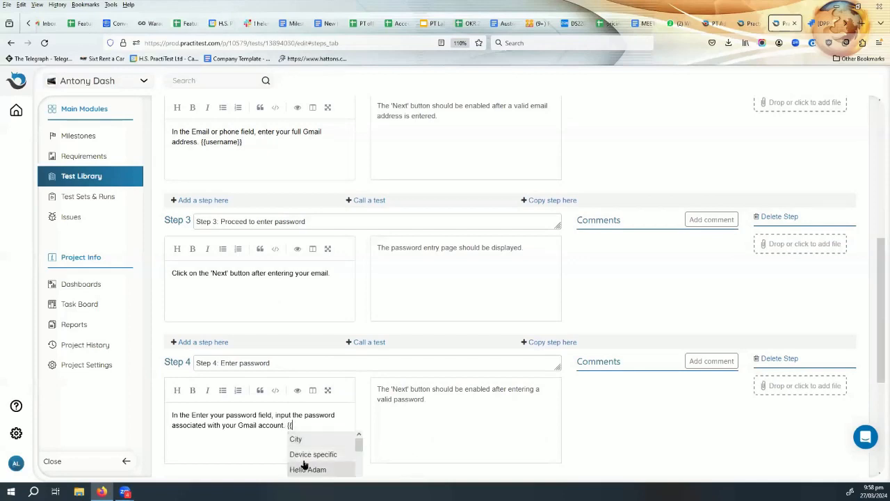
scroll(308, 459, "down", 3)
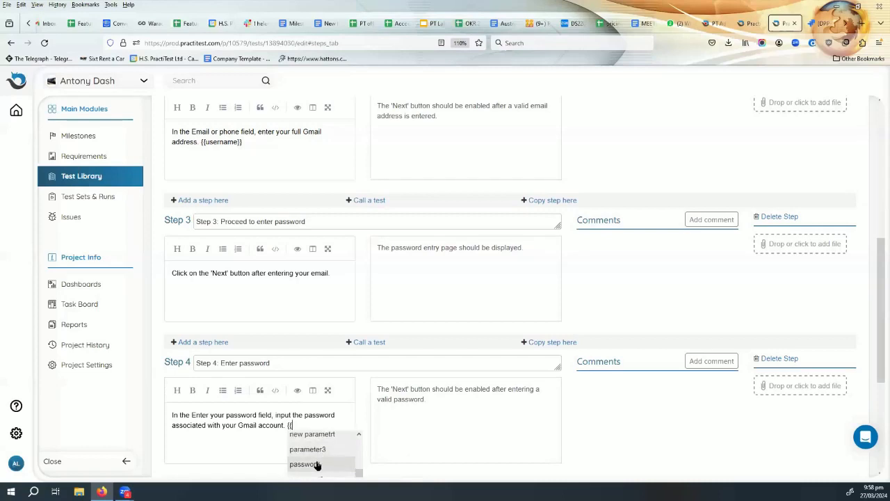
left_click(317, 463)
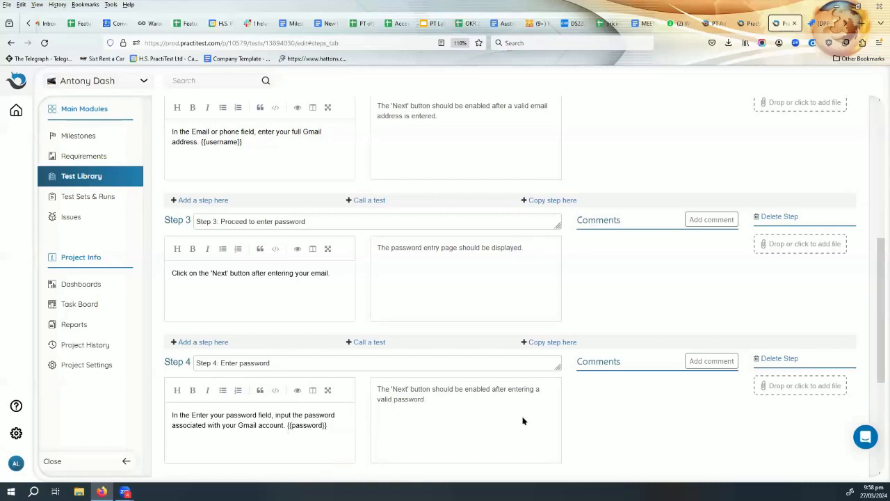
scroll(735, 430, "up", 1)
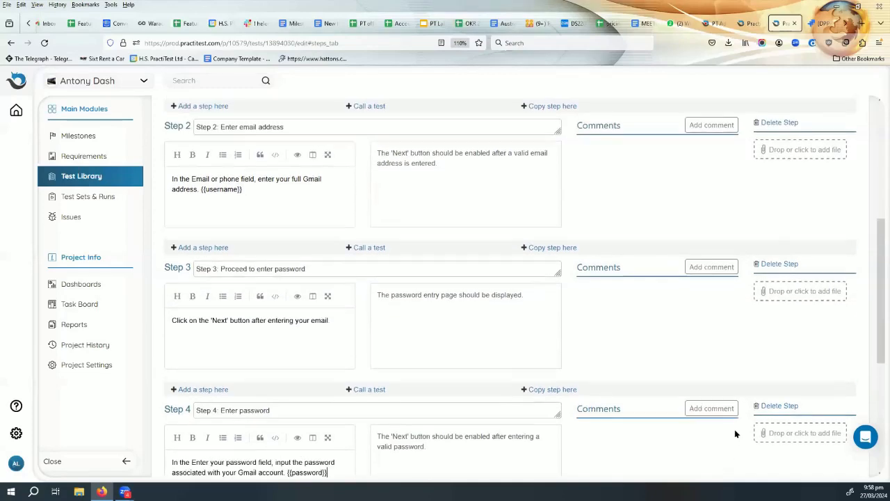
scroll(734, 429, "down", 2)
scroll(735, 429, "up", 3)
scroll(736, 432, "down", 5)
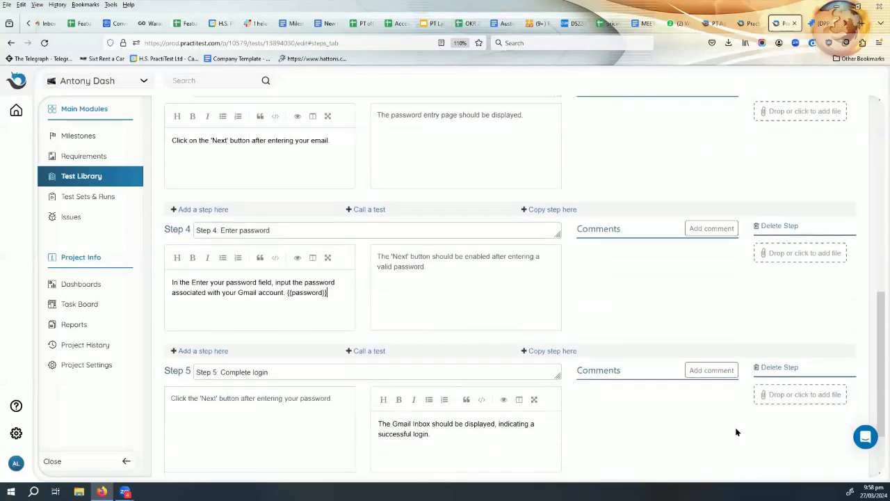
scroll(673, 337, "up", 1)
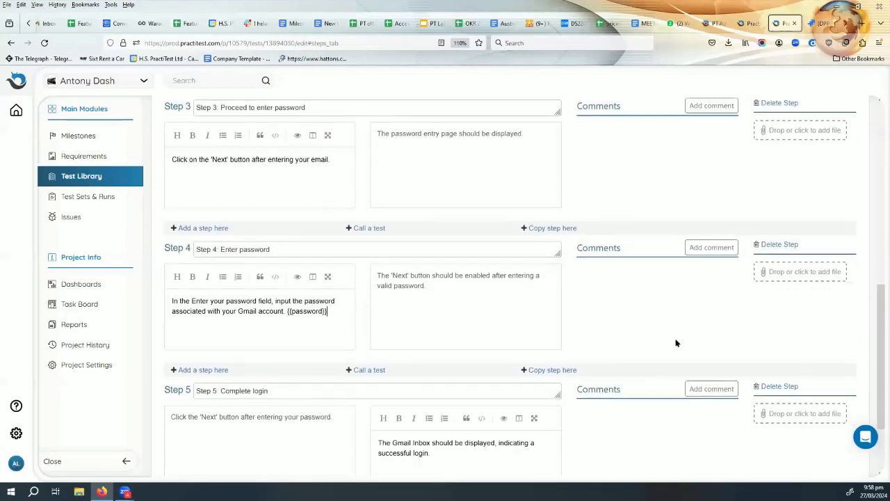
scroll(692, 389, "down", 1)
left_click(718, 443)
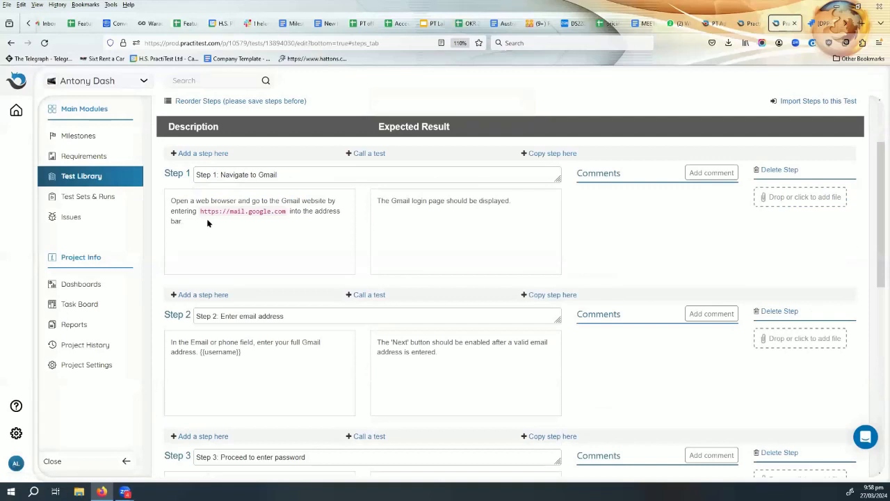
Select test 469 'LOgin test for Gmail' in the Test Library and start a new test set from it.
left_click(104, 179)
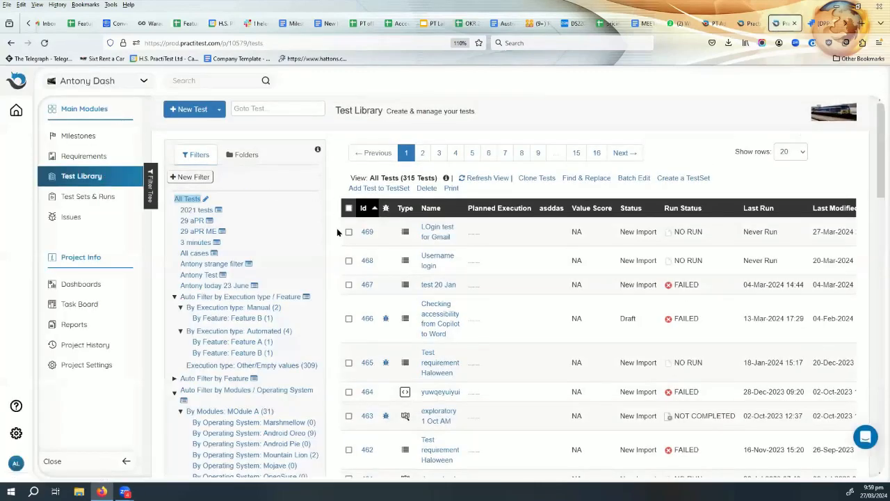
left_click(349, 232)
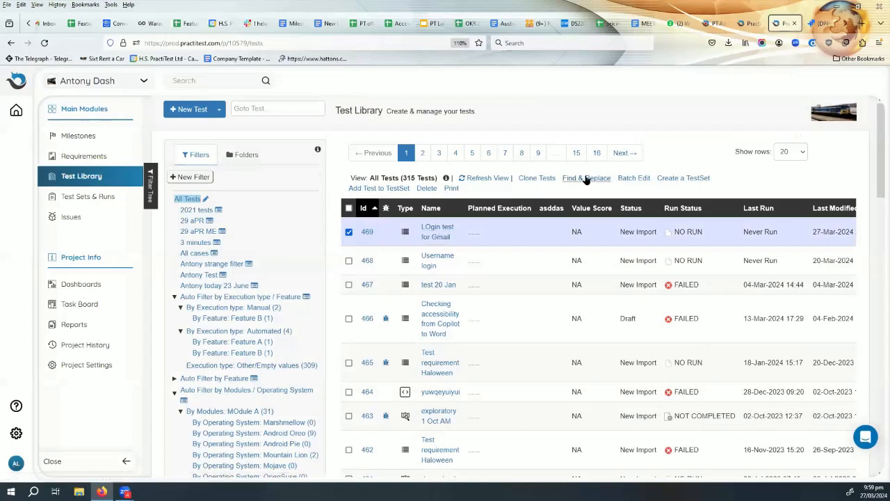
left_click(684, 179)
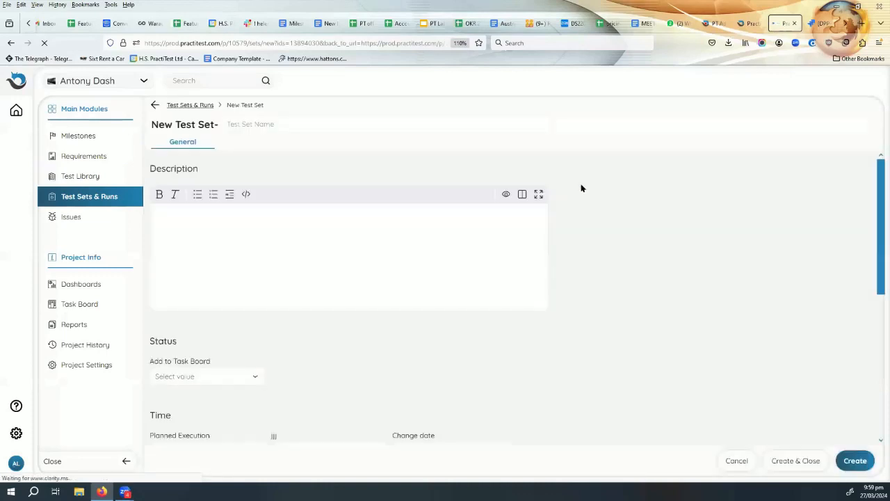
Name the new test set 'GMAIL login' and create it as TestSet #302.
left_click(271, 124)
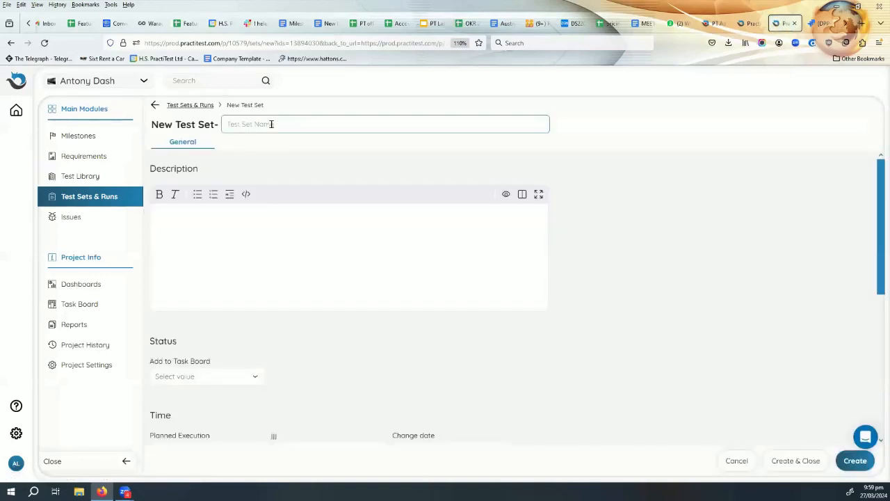
type("GMAIL")
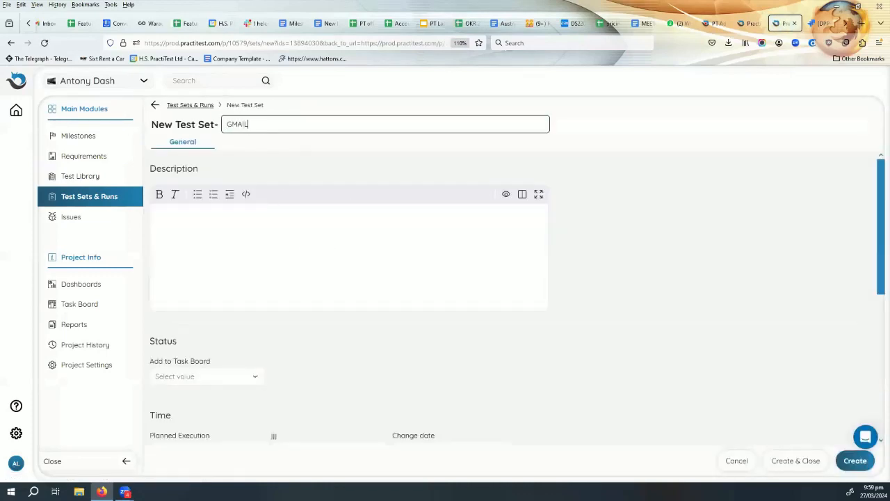
type(" login")
scroll(765, 452, "down", 3)
left_click(793, 463)
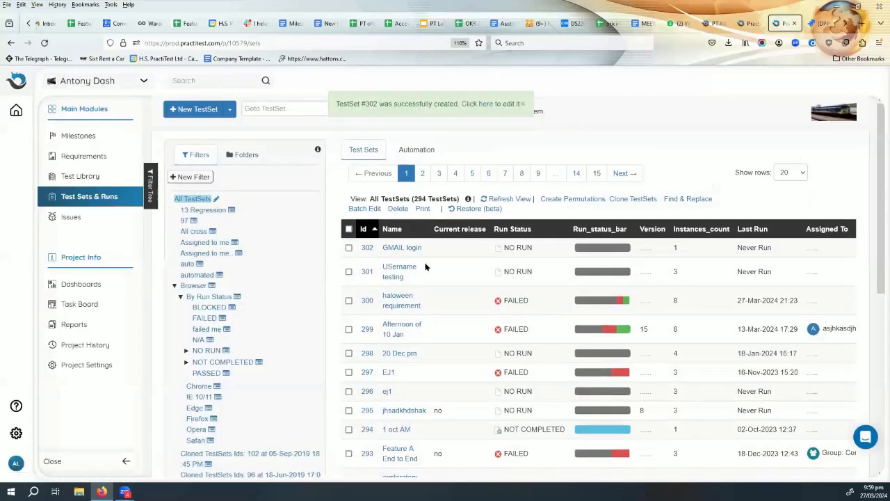
Run test #469's instance in the GMAIL login set and go to define its undefined step parameters.
left_click(396, 249)
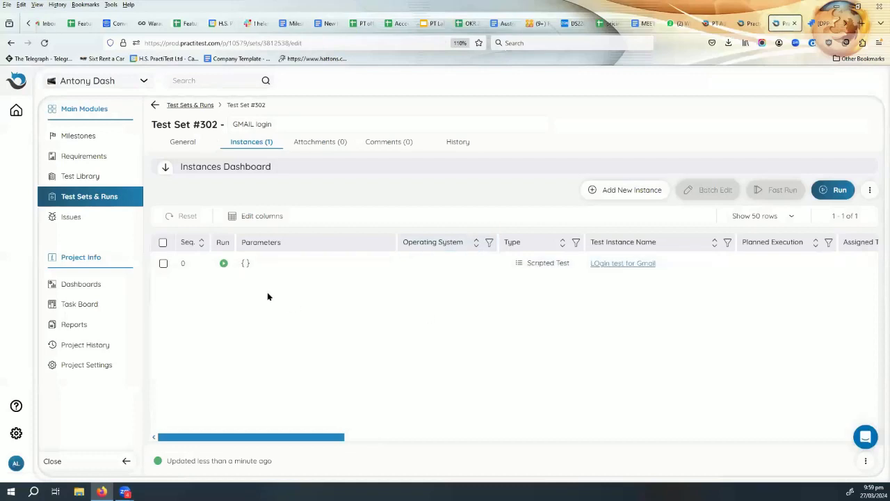
left_click(223, 263)
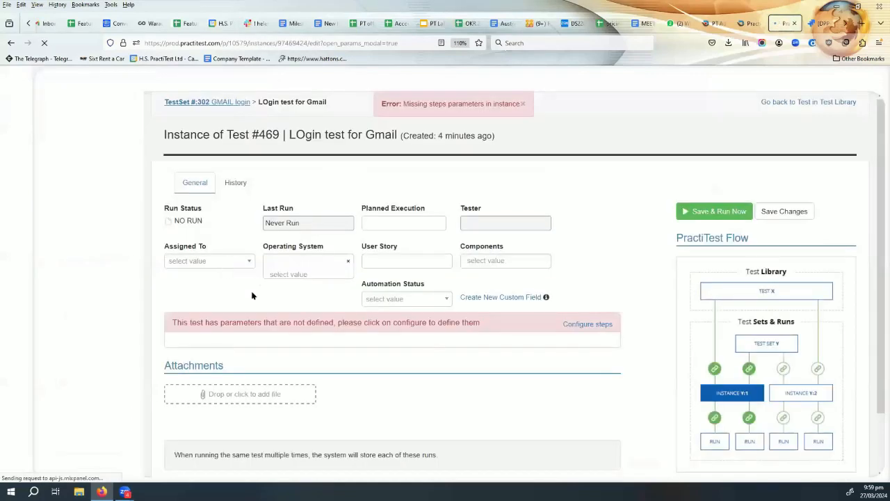
scroll(292, 323, "down", 2)
left_click(589, 259)
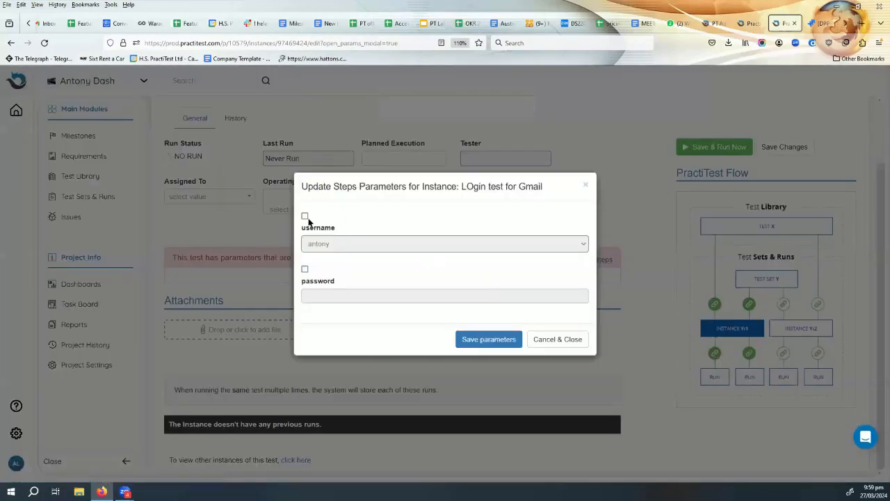
Enable values for both the username and password parameters, keeping the existing username choice.
left_click(305, 216)
left_click(305, 269)
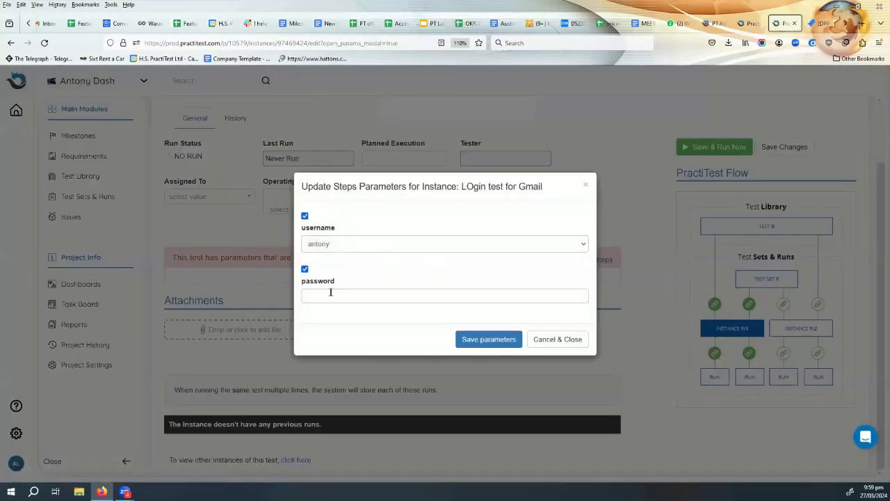
left_click(334, 295)
left_click(446, 245)
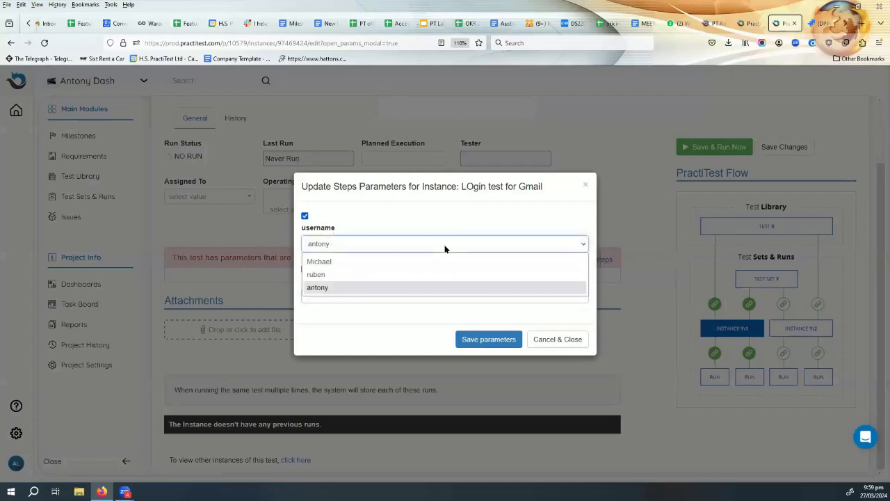
left_click(445, 245)
Enter a password value, save the parameter values, and Save & Run Now.
left_click(349, 297)
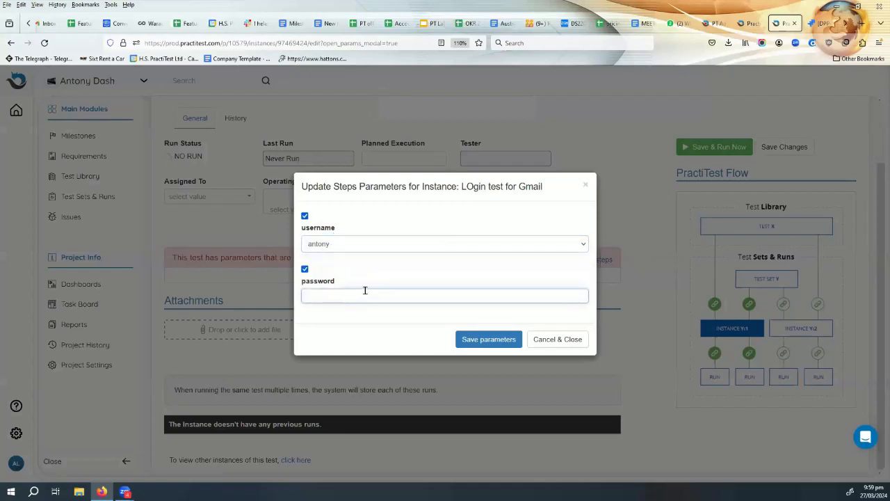
left_click(485, 339)
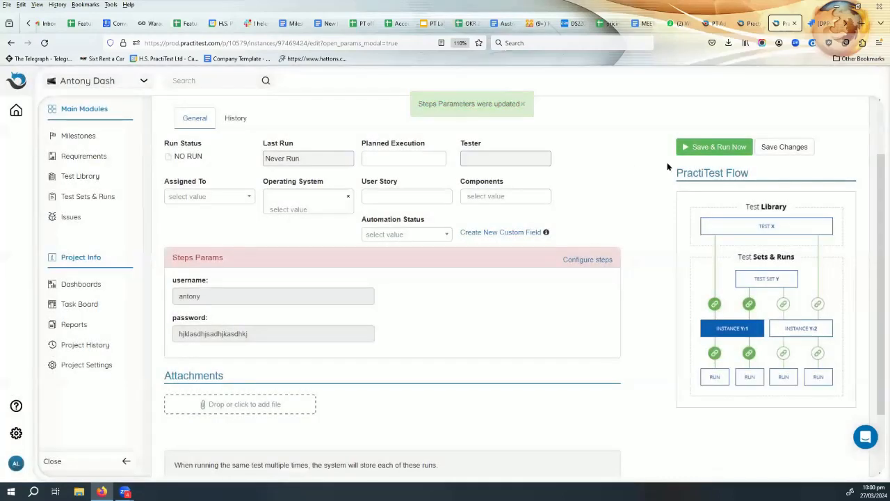
left_click(711, 148)
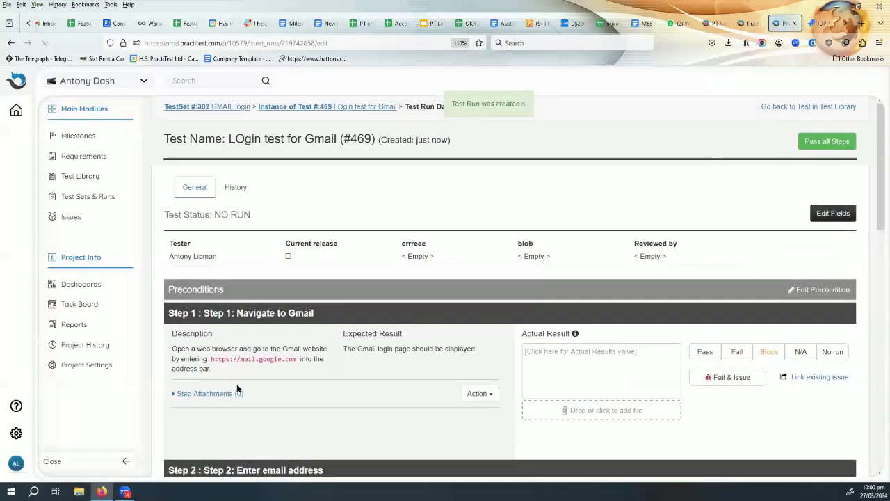
Highlight the substituted username value in the Step 2 description.
scroll(230, 371, "down", 5)
scroll(233, 371, "down", 2)
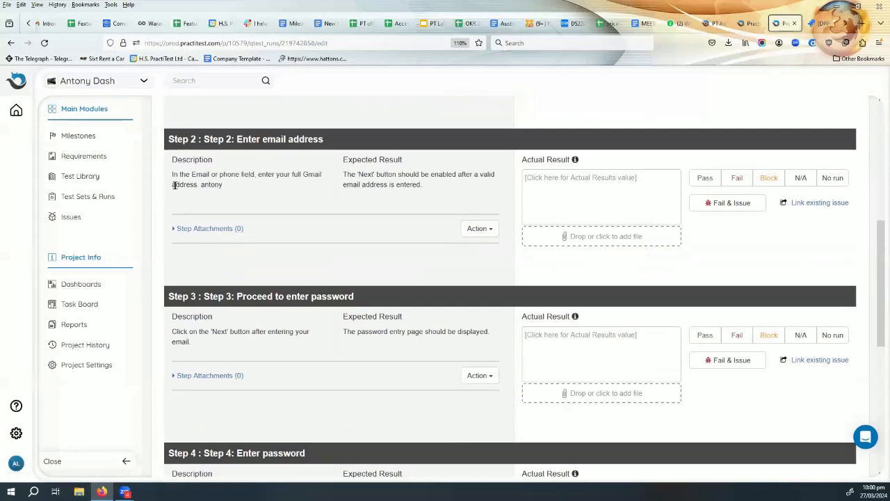
left_click_drag(175, 185, 212, 184)
left_click(201, 183)
double_click(203, 184)
Highlight the substituted password value in the Step 4 description.
scroll(327, 256, "down", 1)
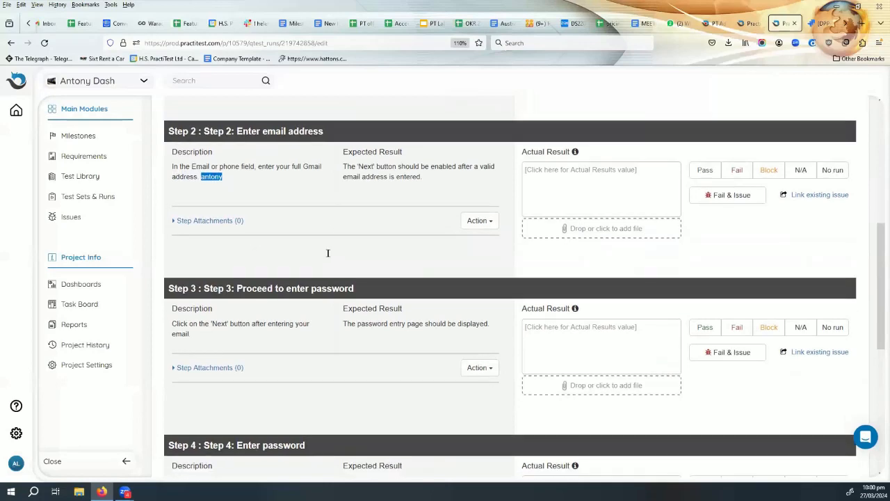
scroll(303, 345, "down", 2)
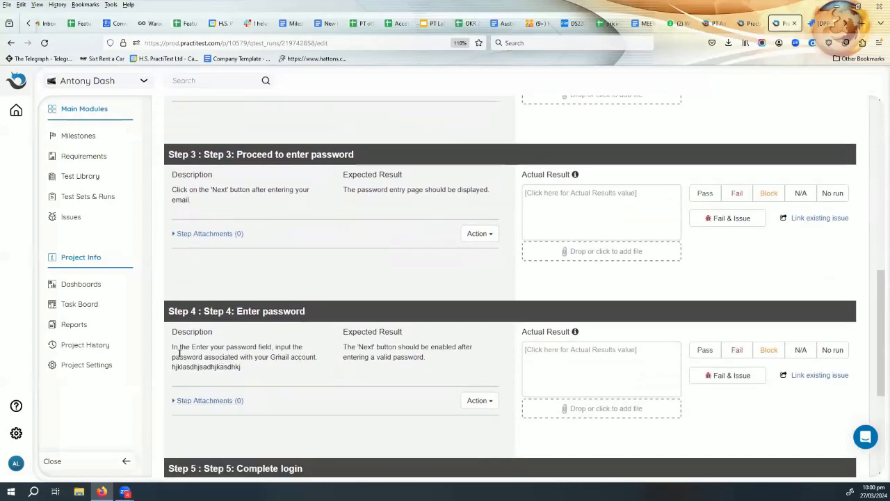
left_click_drag(173, 367, 240, 367)
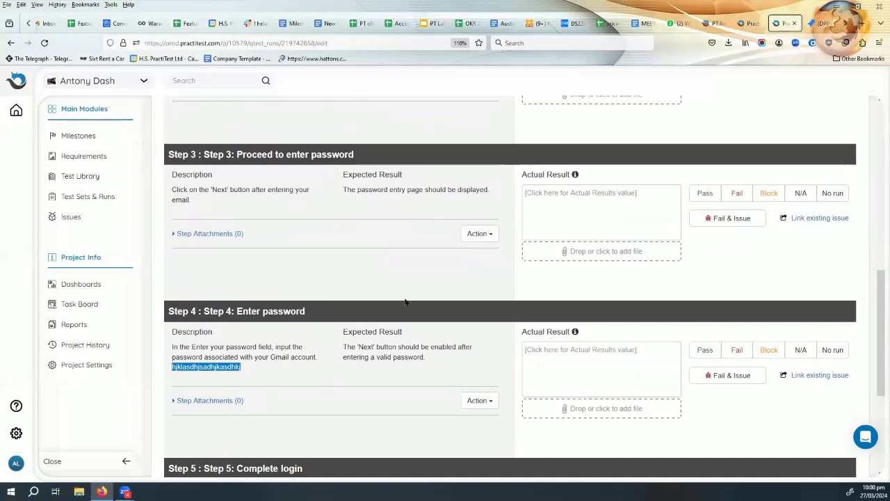
scroll(410, 305, "up", 3)
scroll(412, 308, "up", 4)
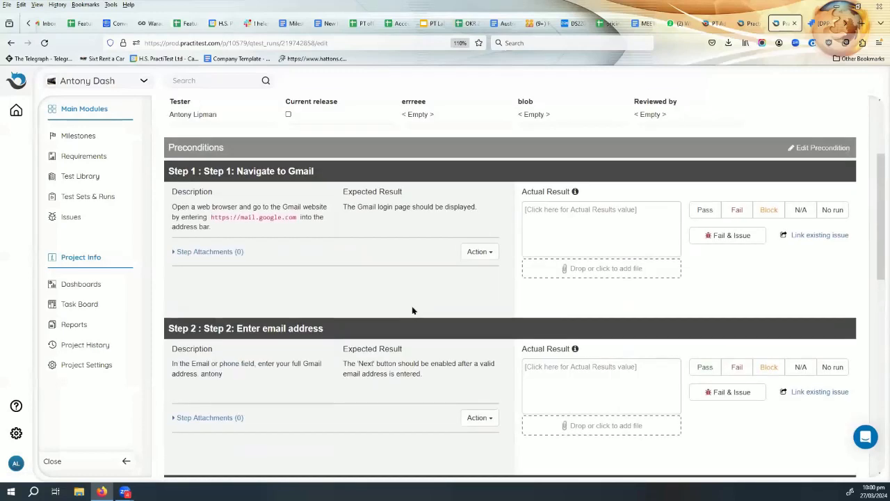
scroll(404, 306, "down", 1)
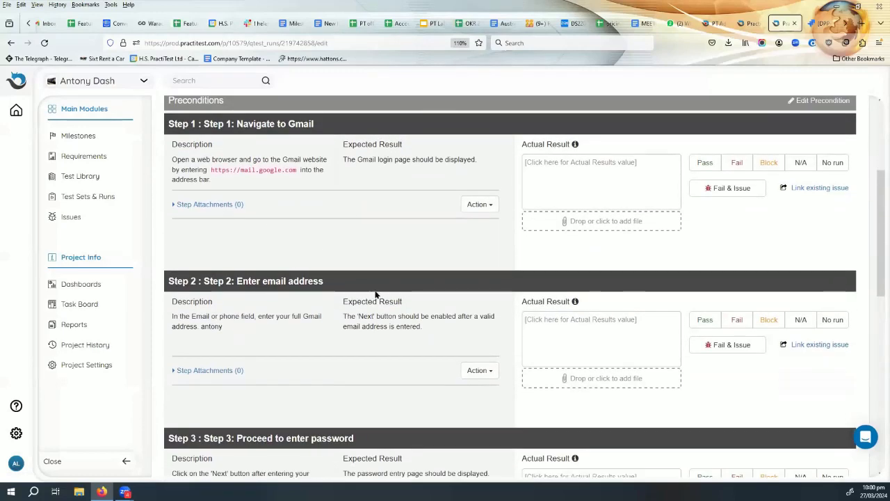